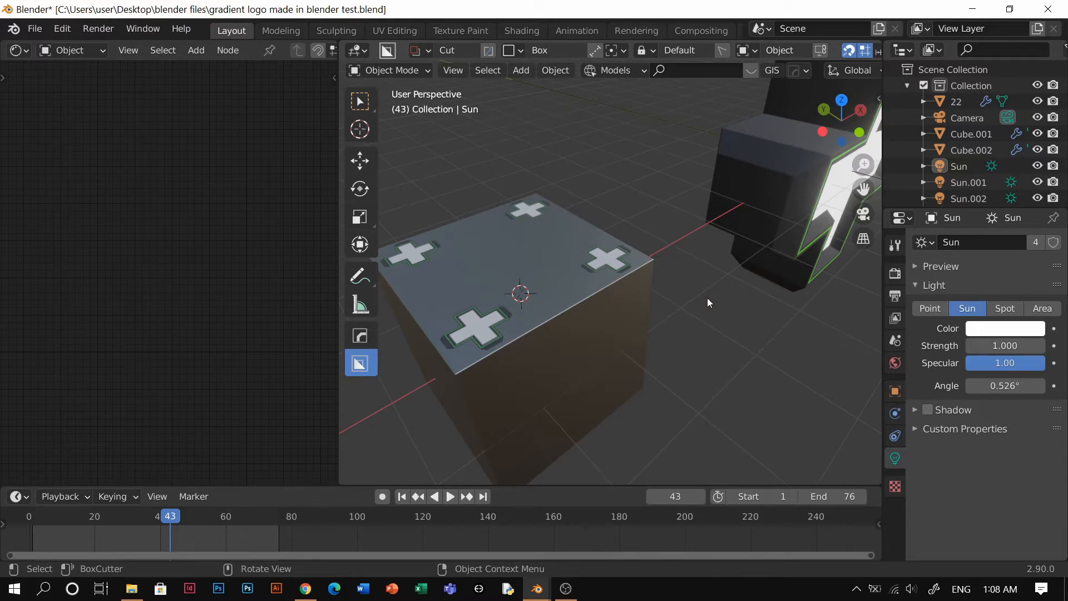
Step: Examine the cross decals on the box's top face and compare them with the modelled glowing cross
{"action": "middle_click_drag", "start_coordinate": [790, 238], "coordinate": [632, 267], "text": "shift"}
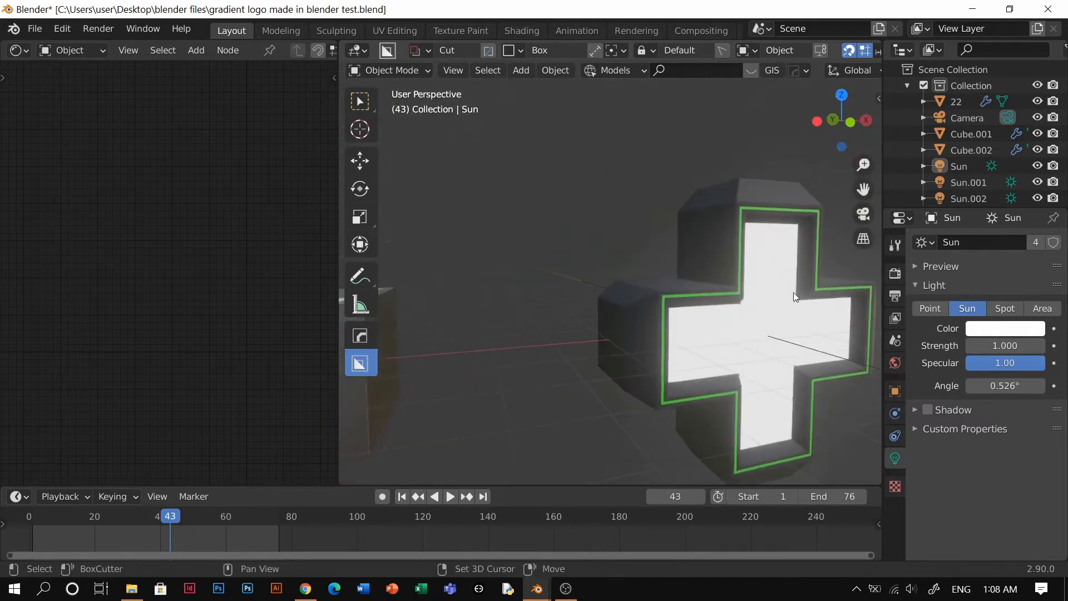
{"action": "middle_click_drag", "start_coordinate": [794, 282], "coordinate": [656, 335], "text": "shift"}
{"action": "scroll", "coordinate": [592, 363], "scroll_direction": "up", "scroll_amount": 3}
{"action": "middle_click_drag", "start_coordinate": [551, 428], "coordinate": [589, 332], "text": "shift"}
{"action": "scroll", "coordinate": [622, 344], "scroll_direction": "up", "scroll_amount": 5}
{"action": "left_click", "coordinate": [589, 332]}
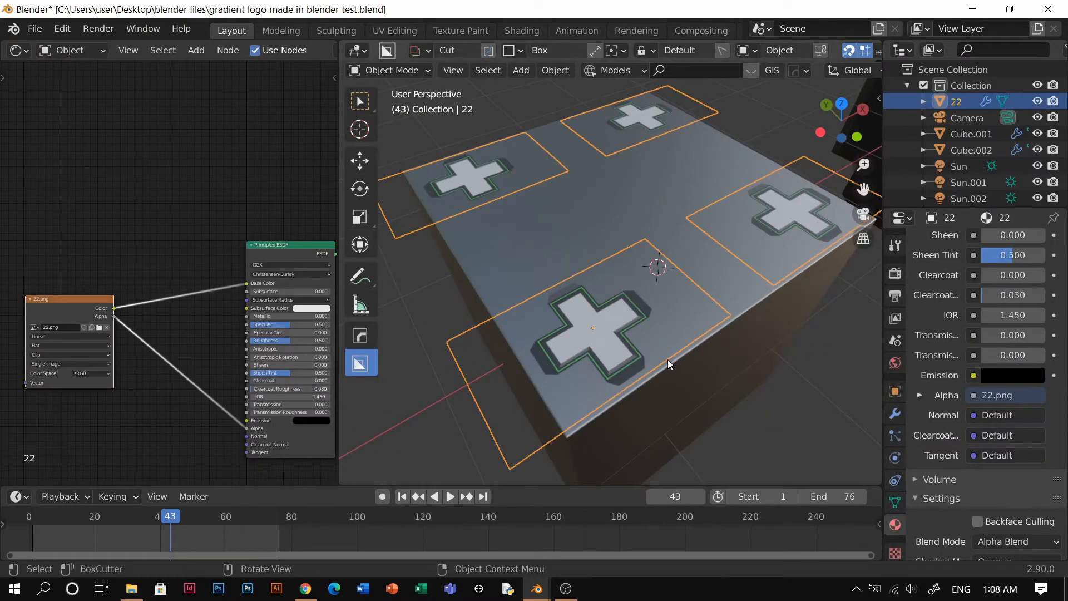
{"action": "scroll", "coordinate": [582, 370], "scroll_direction": "down", "scroll_amount": 3}
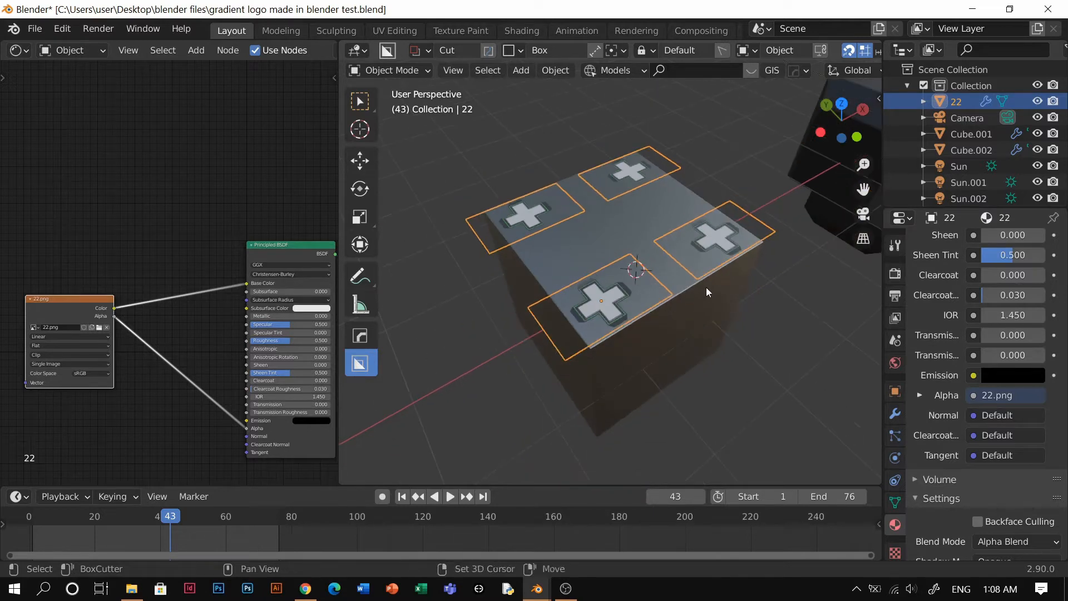
{"action": "middle_click_drag", "start_coordinate": [706, 287], "coordinate": [477, 371], "text": "shift"}
{"action": "middle_click_drag", "start_coordinate": [768, 215], "coordinate": [722, 200], "text": "shift"}
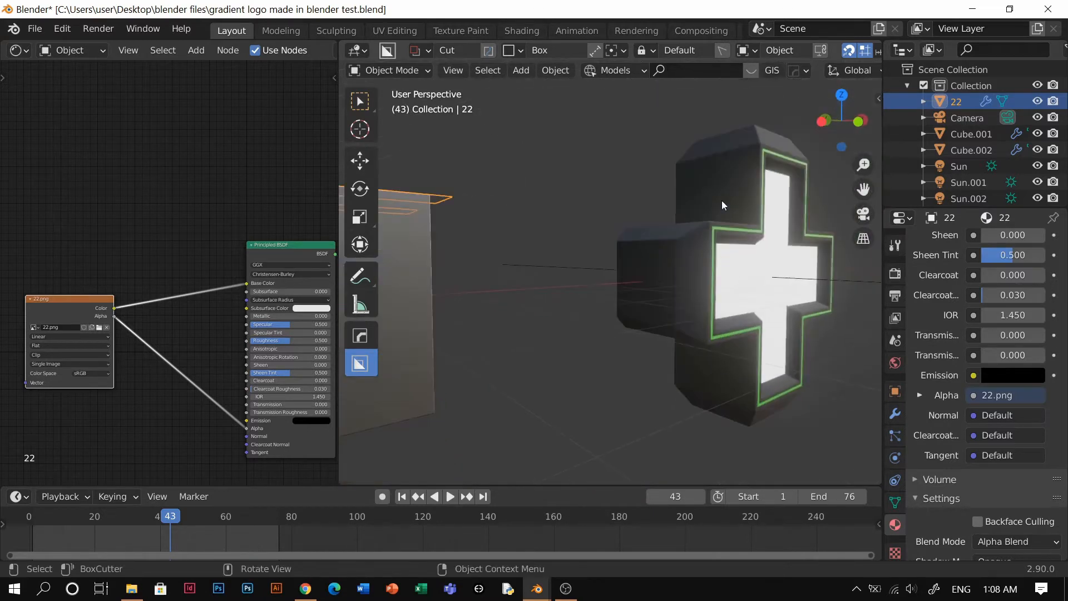
{"action": "middle_click_drag", "start_coordinate": [705, 272], "coordinate": [776, 277], "text": "shift"}
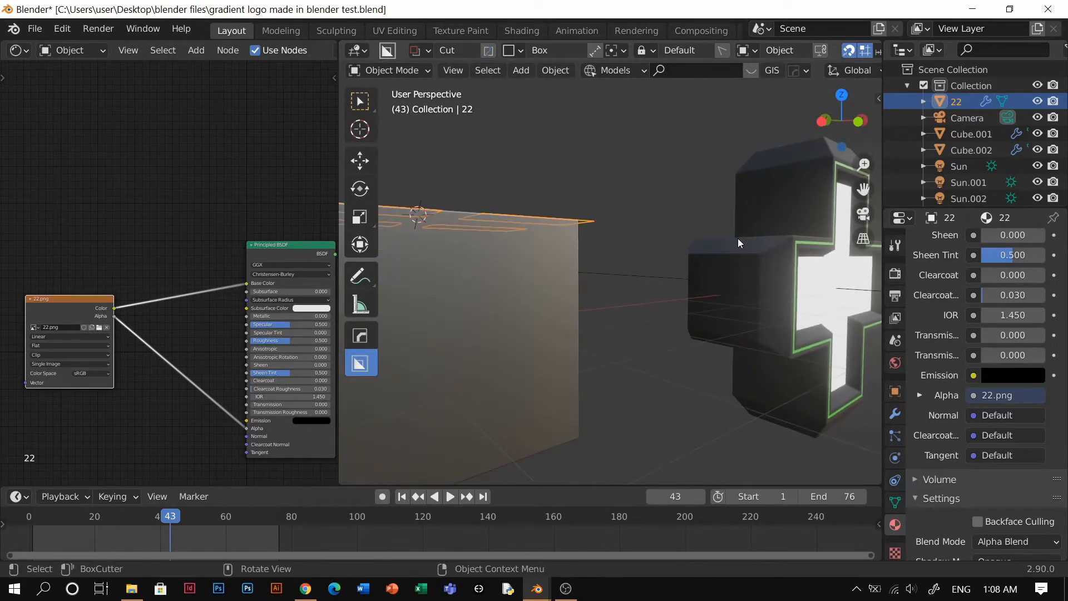
{"action": "middle_click_drag", "start_coordinate": [731, 249], "coordinate": [716, 314]}
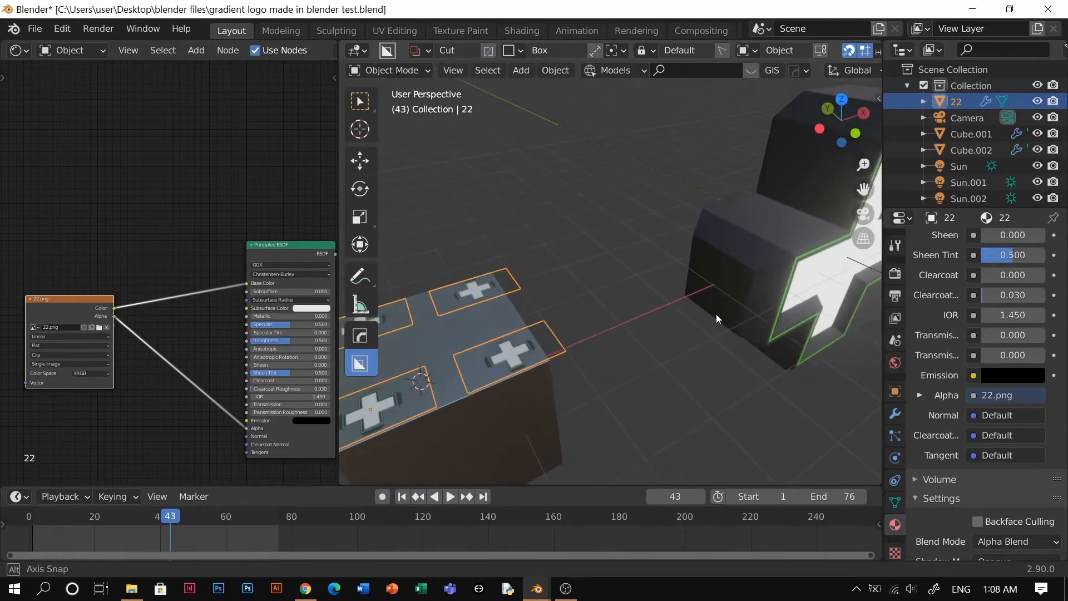
Step: Deselect the cross decals and switch to the Blender window with the file "make decals in blender not photoshop.blend"
{"action": "left_click", "coordinate": [677, 304]}
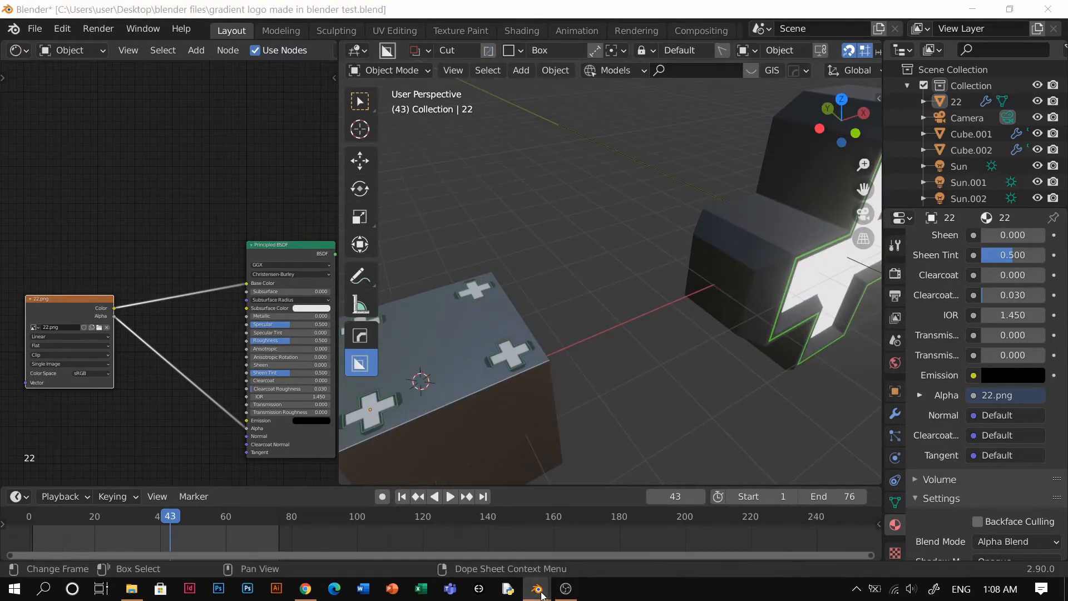
{"action": "mouse_move", "coordinate": [542, 593]}
{"action": "left_click", "coordinate": [620, 520]}
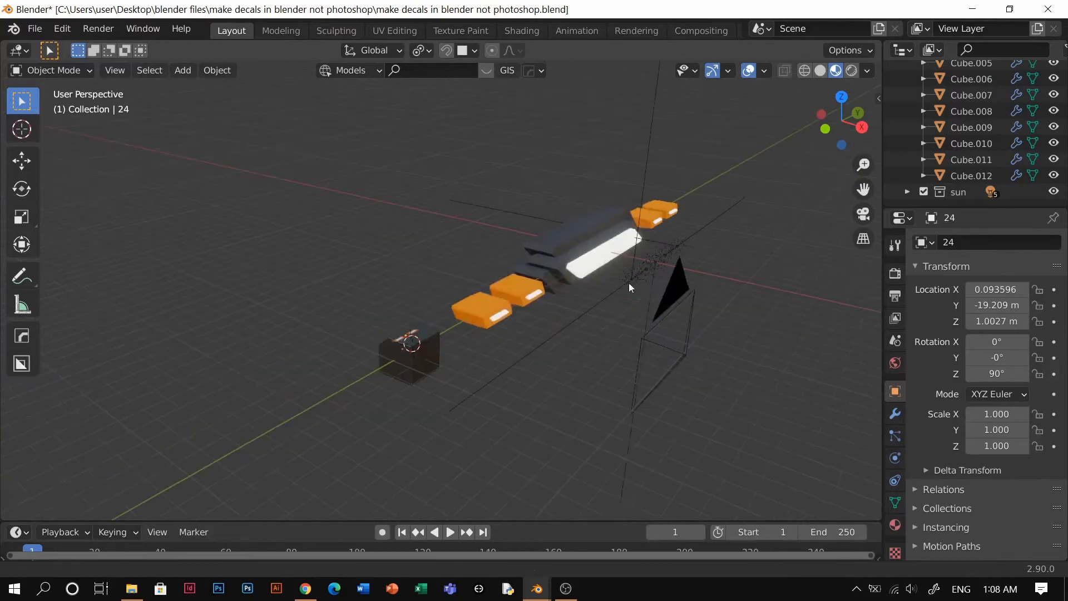
Step: Enlarge the light-strip decal on the box's slanted face to a uniform scale of 1.159
{"action": "scroll", "coordinate": [503, 375], "scroll_direction": "up", "scroll_amount": 8}
{"action": "scroll", "coordinate": [551, 268], "scroll_direction": "down", "scroll_amount": 3}
{"action": "middle_click_drag", "start_coordinate": [567, 266], "coordinate": [548, 316]}
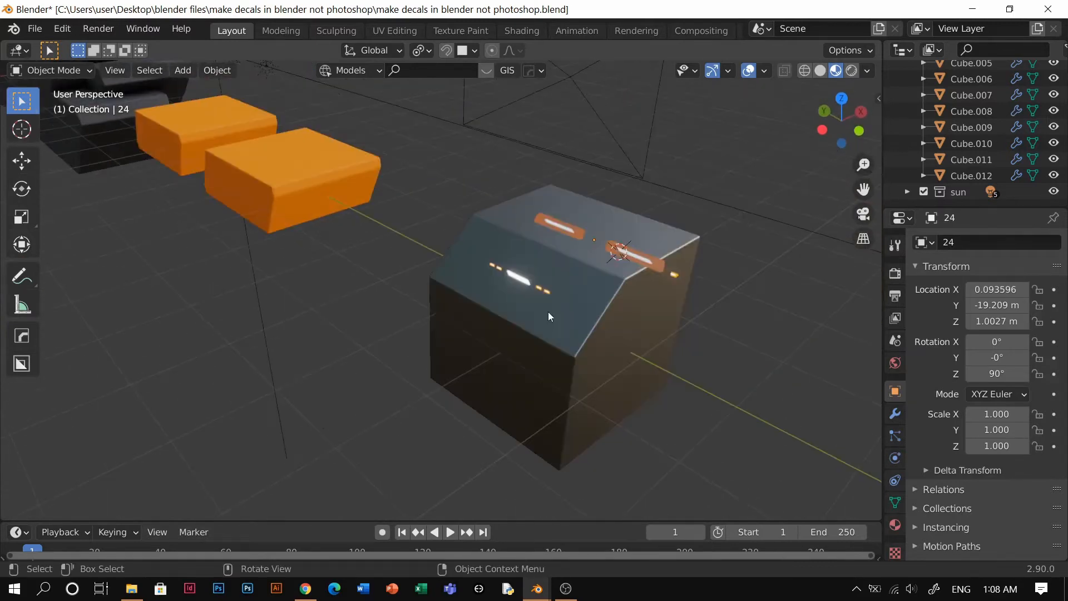
{"action": "left_click", "coordinate": [501, 278]}
{"action": "key", "text": "s"}
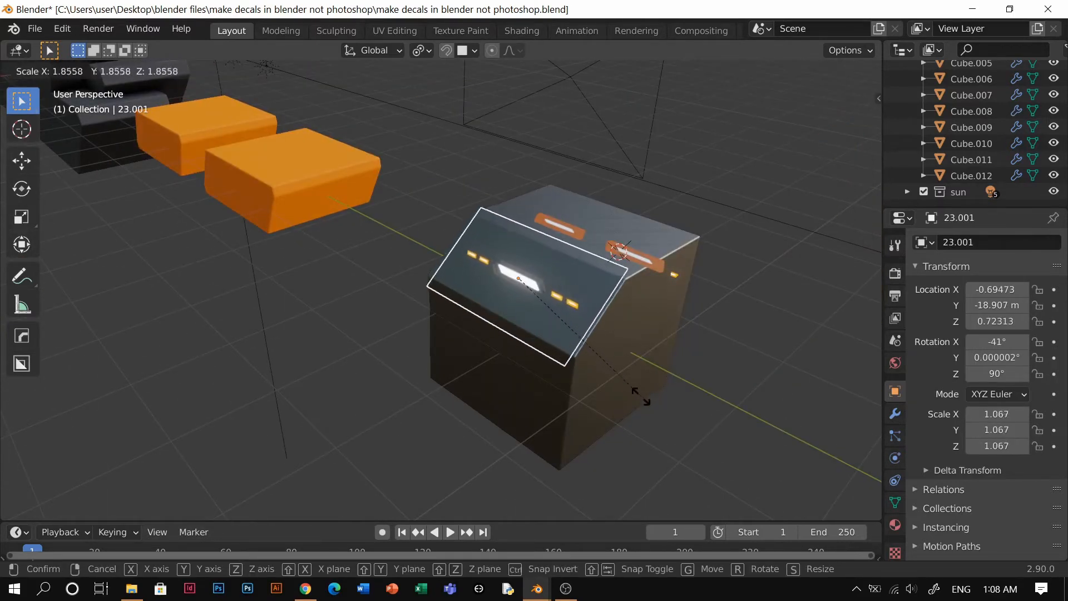
{"action": "left_click", "coordinate": [668, 398]}
Step: Inspect the enlarged decal on the slanted face up close and compare it with the orange and dark source models
{"action": "middle_click_drag", "start_coordinate": [668, 398], "coordinate": [438, 341]}
{"action": "scroll", "coordinate": [552, 352], "scroll_direction": "up", "scroll_amount": 3}
{"action": "scroll", "coordinate": [552, 352], "scroll_direction": "up", "scroll_amount": 3}
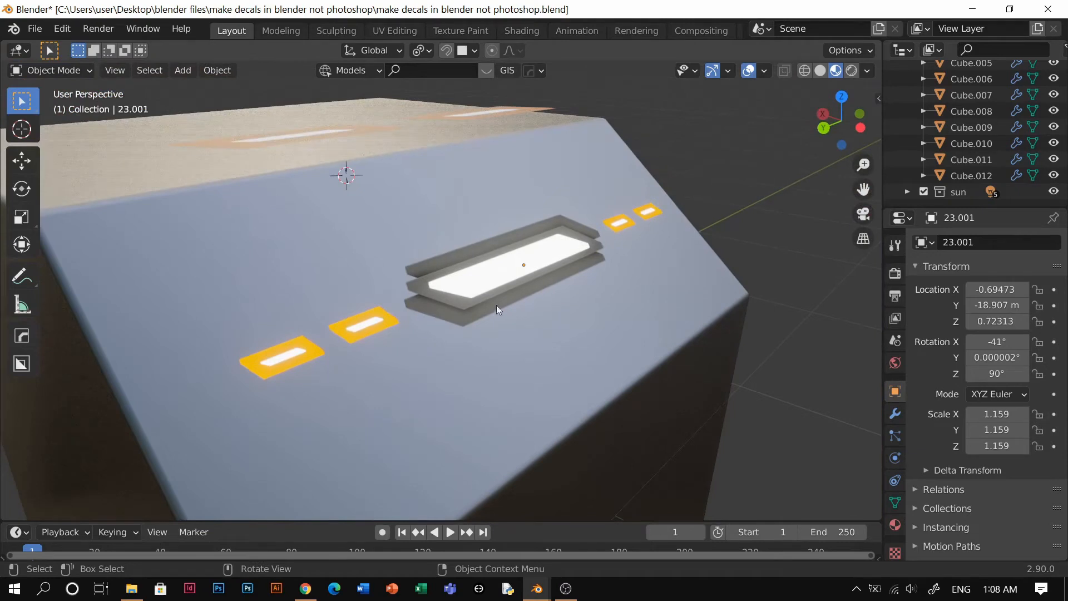
{"action": "scroll", "coordinate": [494, 323], "scroll_direction": "down", "scroll_amount": 3}
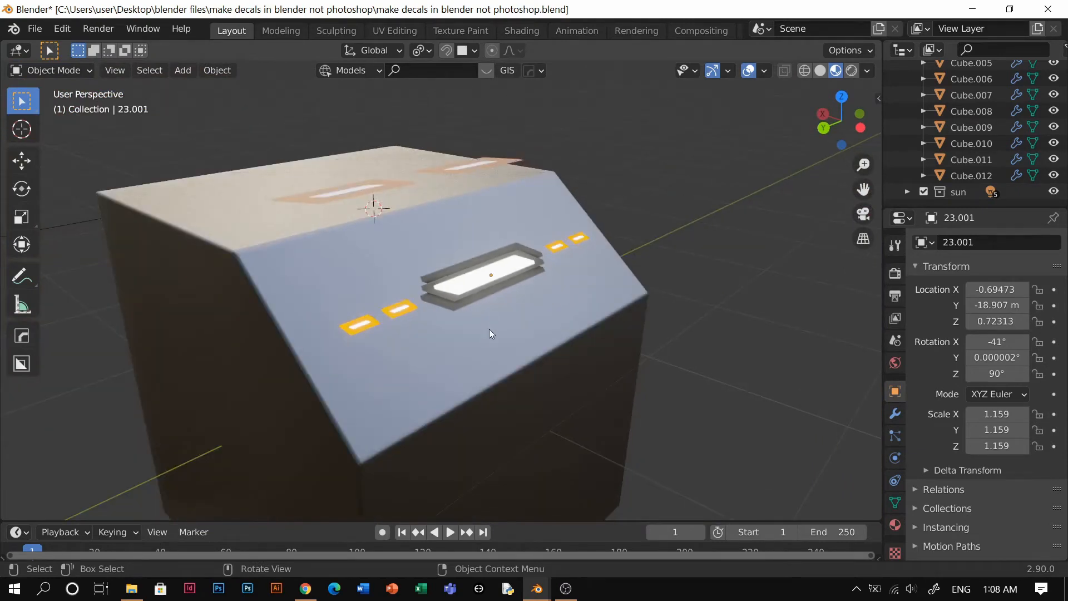
{"action": "mouse_move", "coordinate": [540, 595]}
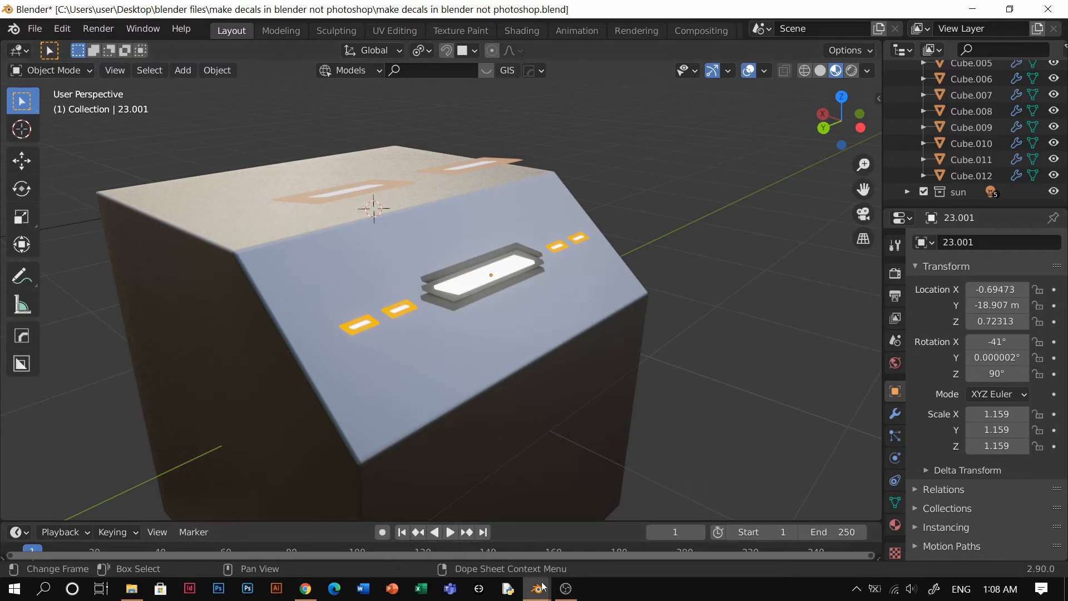
{"action": "mouse_move", "coordinate": [559, 376]}
{"action": "middle_mouse_down"}
{"action": "mouse_move", "coordinate": [310, 381]}
{"action": "mouse_move", "coordinate": [658, 377]}
{"action": "mouse_move", "coordinate": [425, 393]}
{"action": "mouse_move", "coordinate": [548, 365]}
{"action": "middle_mouse_up"}
{"action": "middle_click_drag", "start_coordinate": [515, 323], "coordinate": [583, 306]}
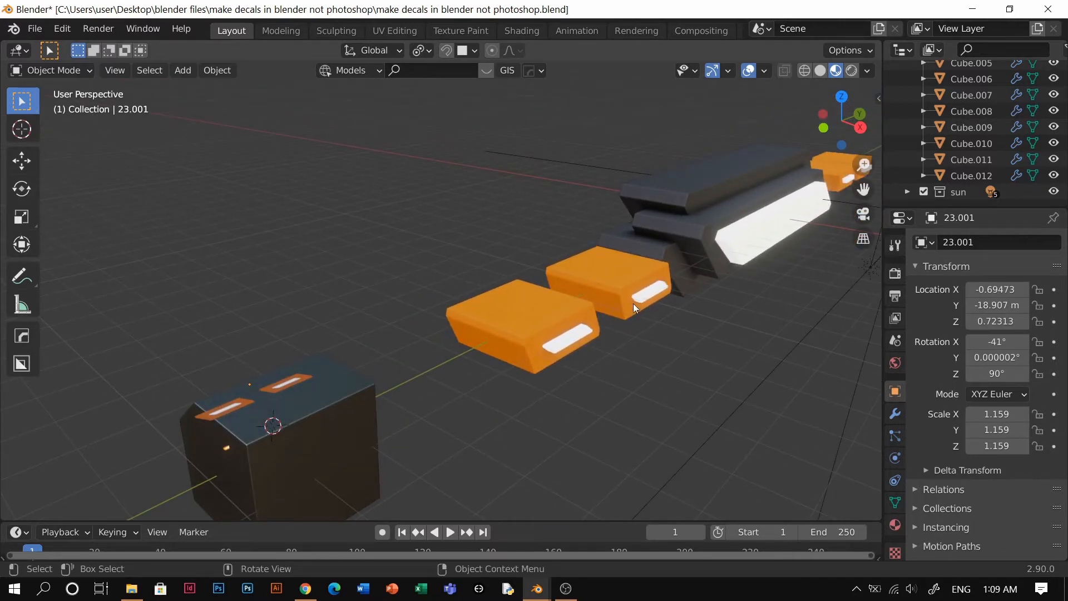
{"action": "mouse_move", "coordinate": [528, 594]}
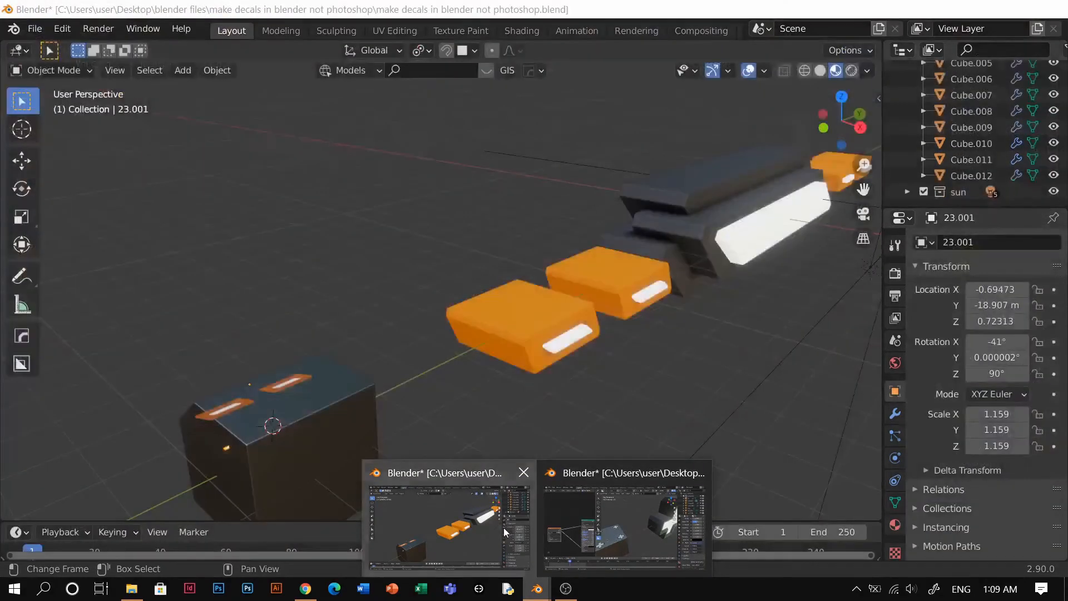
{"action": "left_click", "coordinate": [503, 527]}
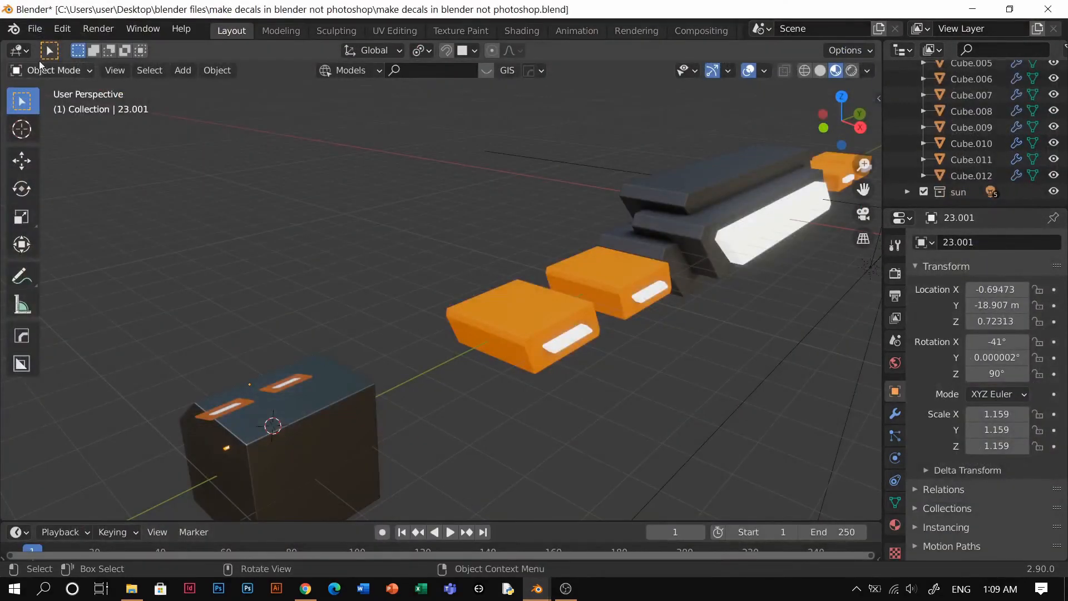
Step: Start a new General file without keeping the changes to the current one
{"action": "left_click", "coordinate": [34, 29]}
{"action": "mouse_move", "coordinate": [83, 47]}
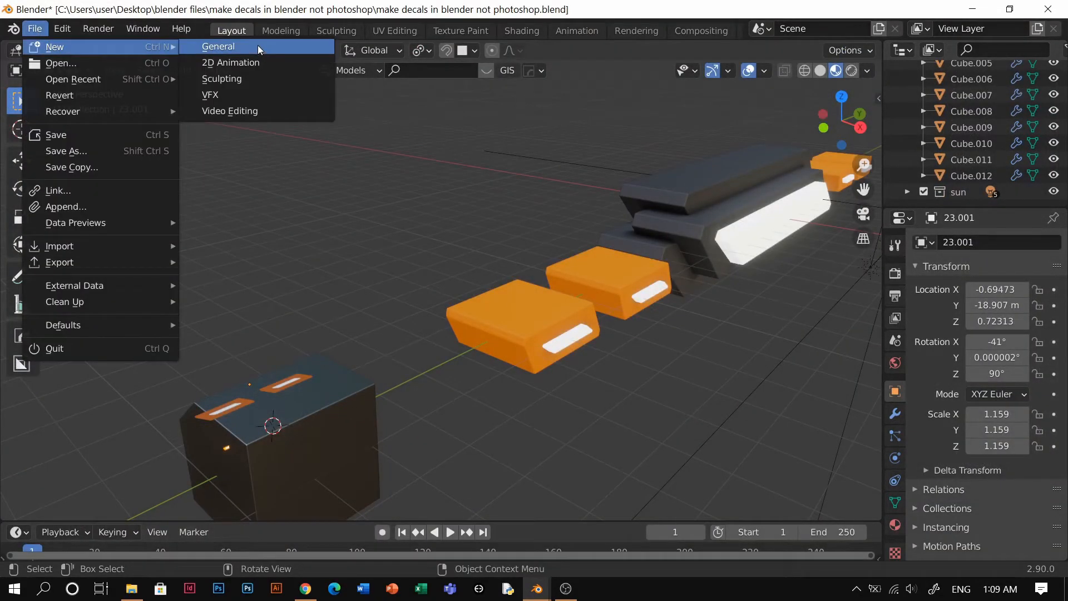
{"action": "left_click", "coordinate": [258, 45]}
{"action": "left_click", "coordinate": [593, 327]}
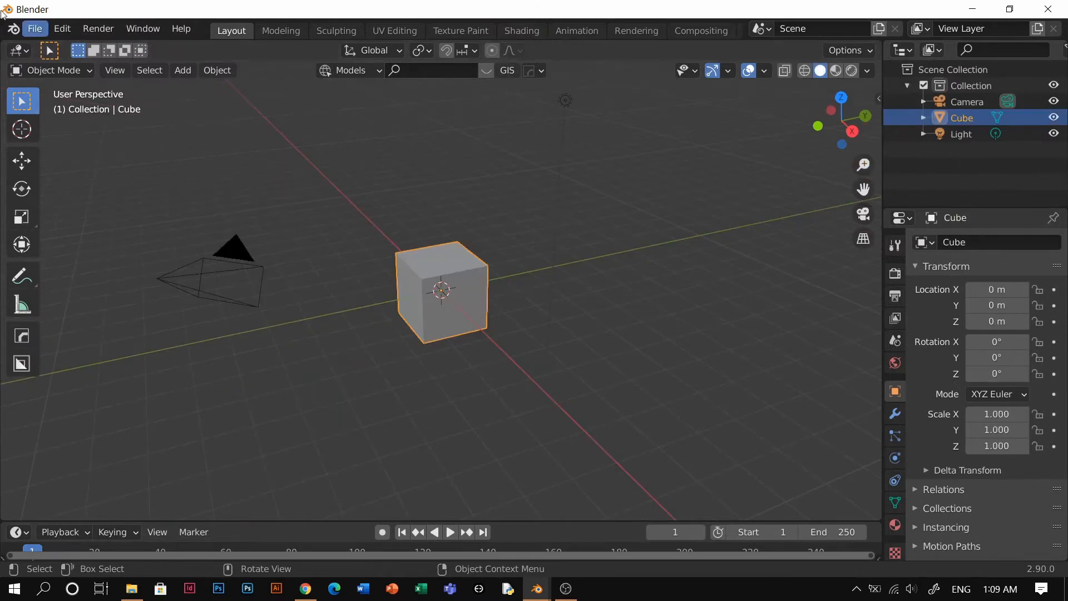
{"action": "left_click", "coordinate": [7, 30]}
{"action": "left_click", "coordinate": [39, 45]}
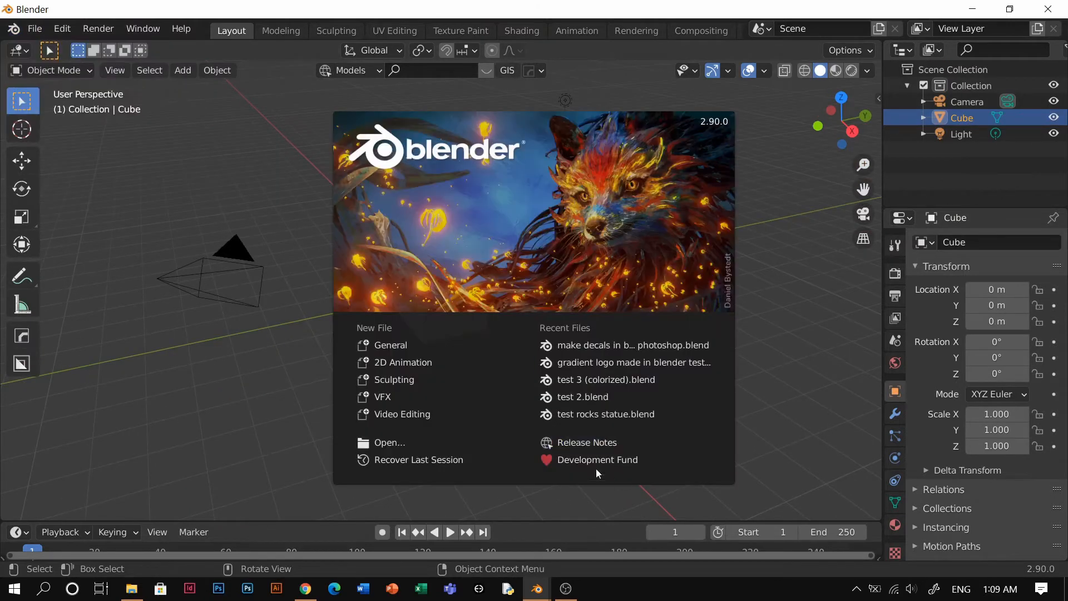
{"action": "left_click", "coordinate": [843, 223]}
Step: Delete all default objects from the scene: the camera, the cube and the light
{"action": "key", "text": "a"}
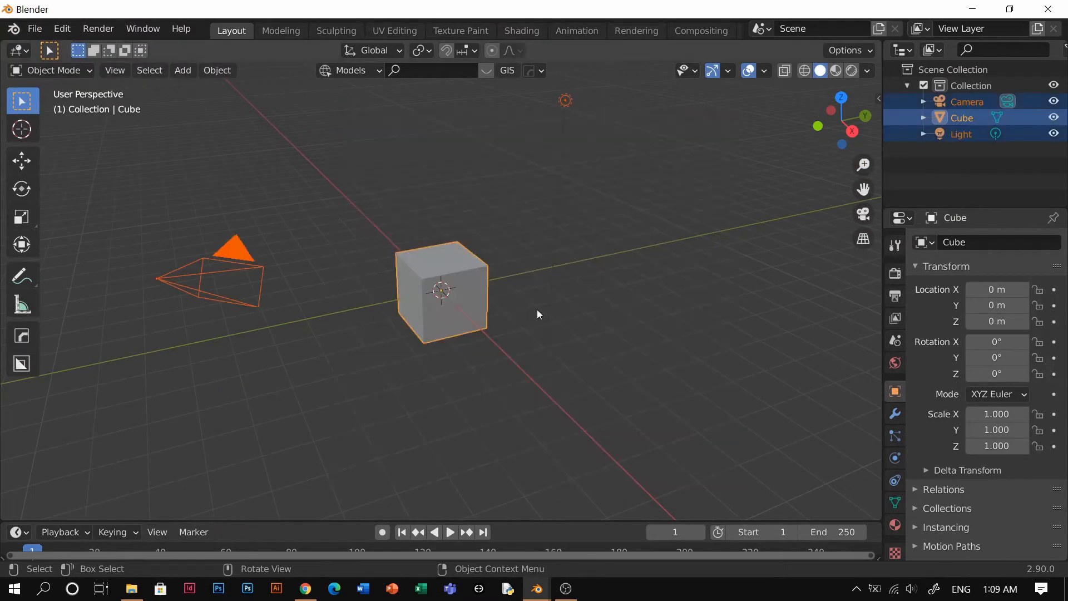
{"action": "key", "text": "x"}
{"action": "left_click", "coordinate": [536, 309]}
Step: Add a new cube mesh at the world origin
{"action": "key", "text": "shift+a"}
{"action": "mouse_move", "coordinate": [453, 186]}
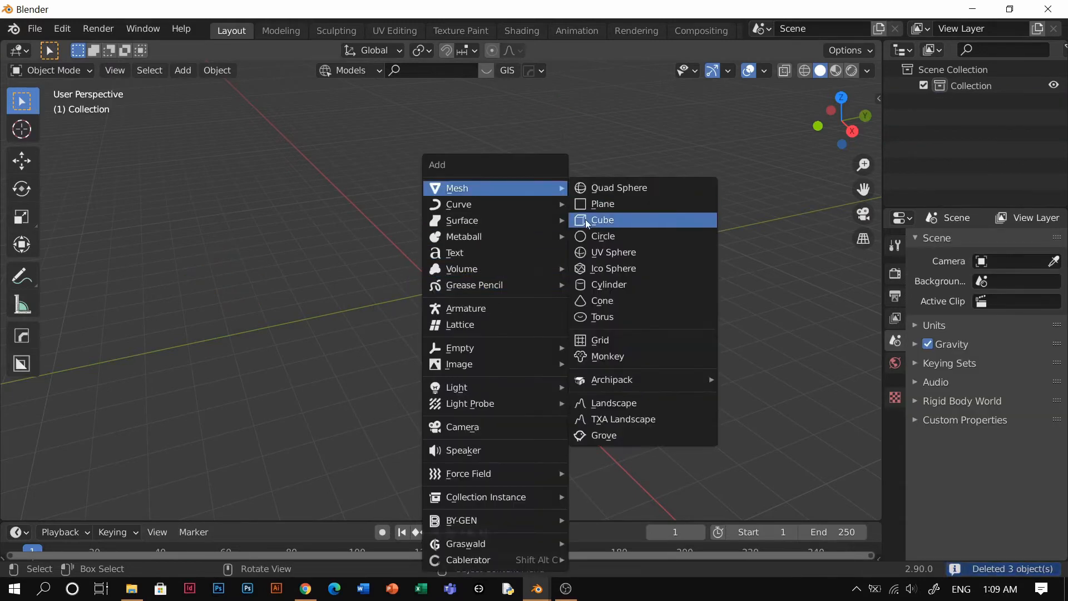
{"action": "left_click", "coordinate": [599, 217]}
{"action": "key", "text": "x"}
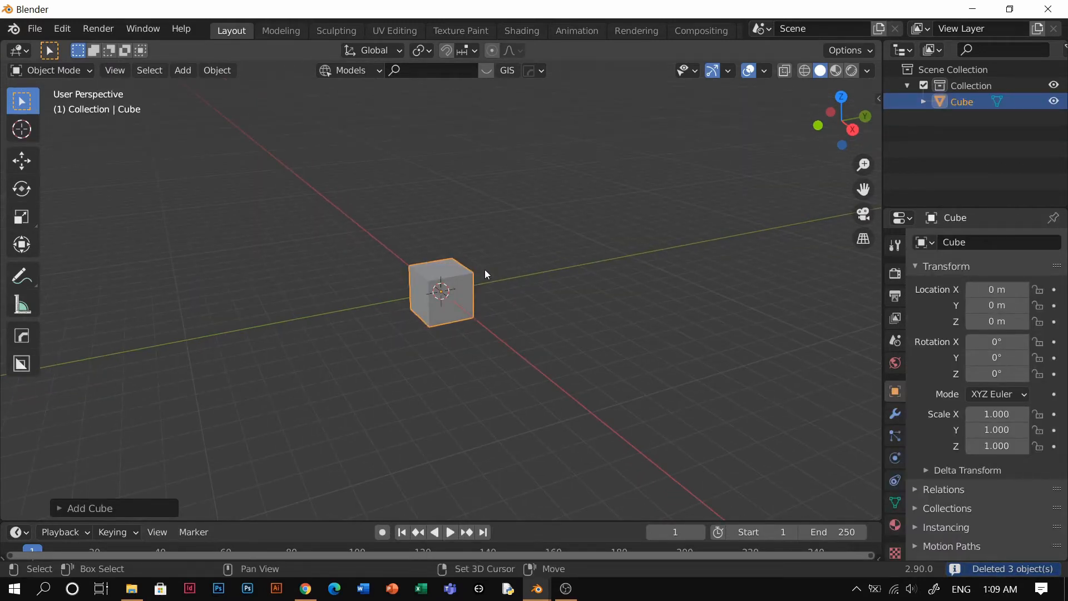
{"action": "key", "text": "shift+a"}
{"action": "key", "text": "Escape"}
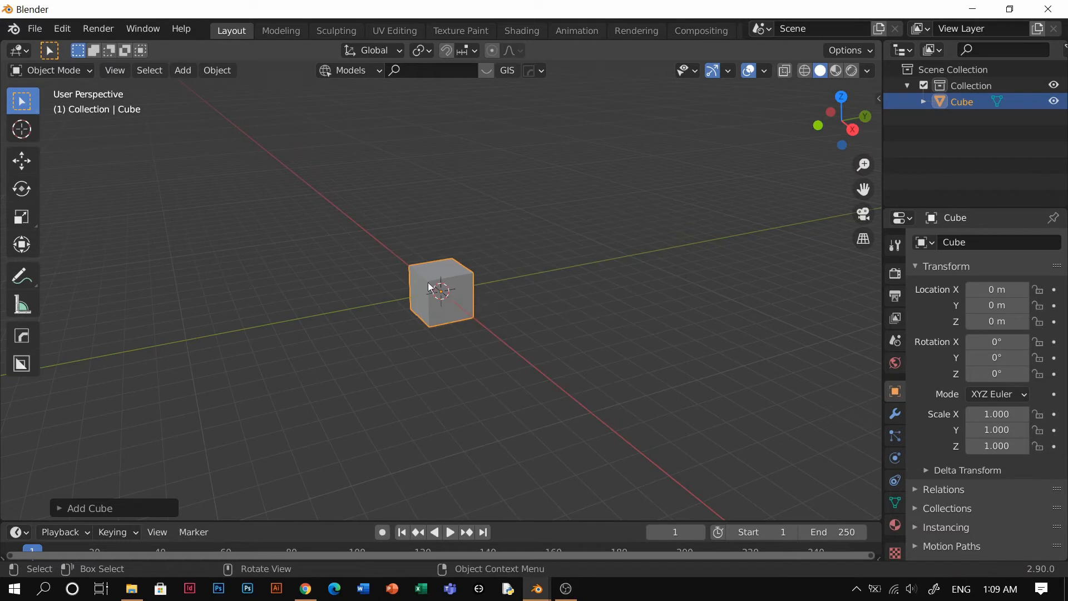
Step: Add a new camera to the scene with the cube
{"action": "scroll", "coordinate": [448, 308], "scroll_direction": "up", "scroll_amount": 4}
{"action": "scroll", "coordinate": [447, 306], "scroll_direction": "up", "scroll_amount": 2}
{"action": "key", "text": "grave"}
{"action": "key", "text": "Escape"}
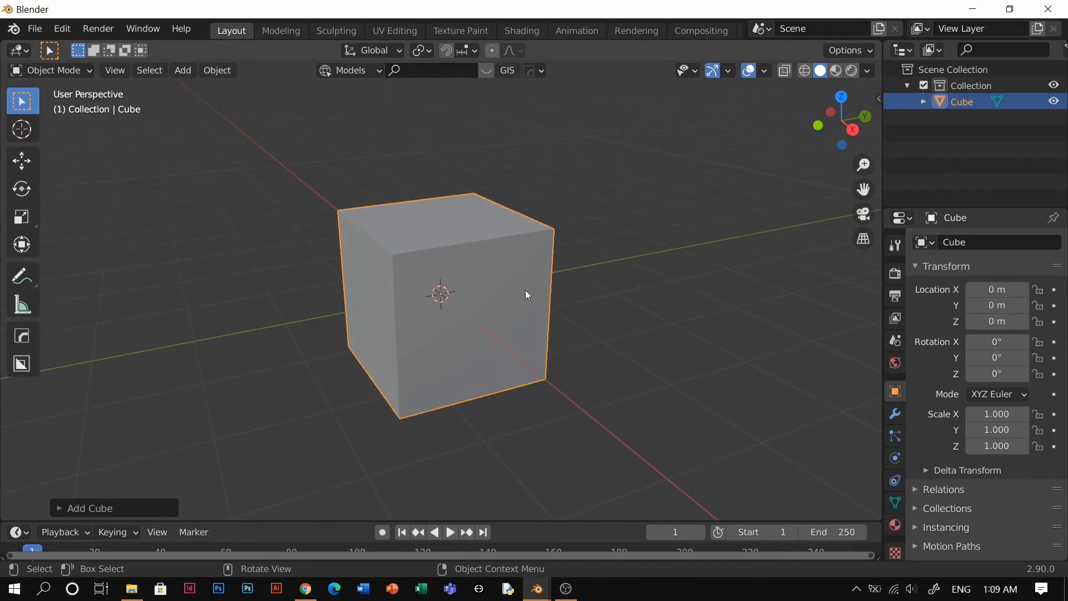
{"action": "middle_click_drag", "start_coordinate": [483, 293], "coordinate": [509, 327]}
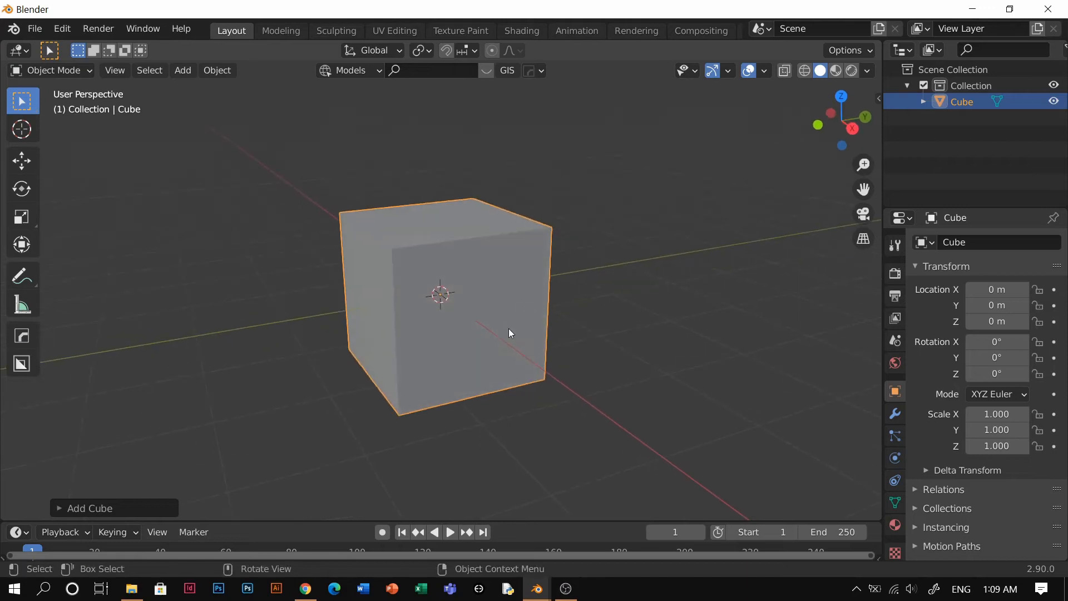
{"action": "key", "text": "shift+a"}
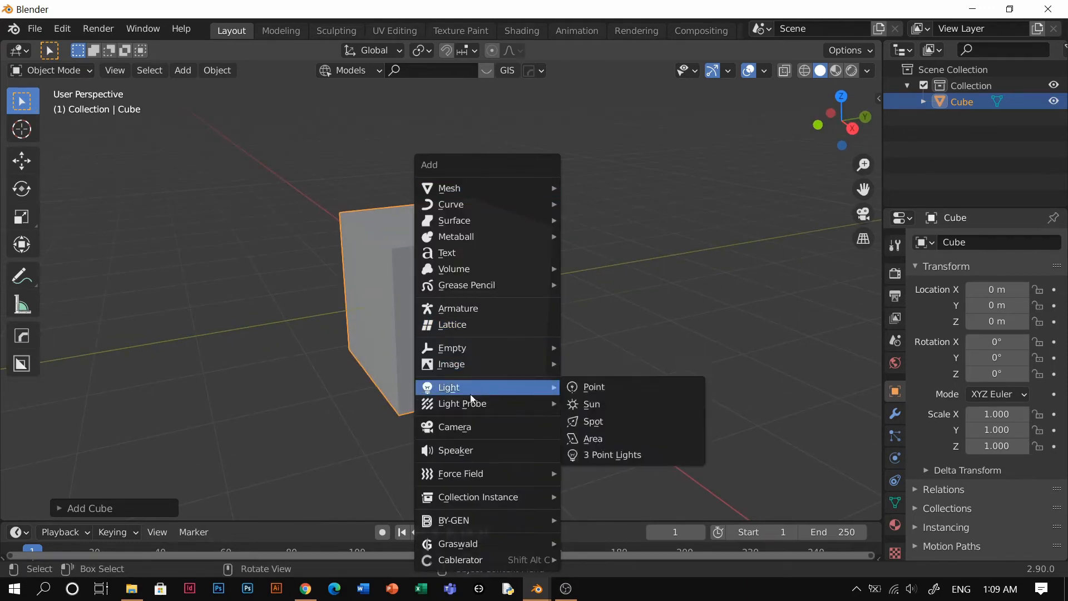
{"action": "left_click", "coordinate": [468, 427]}
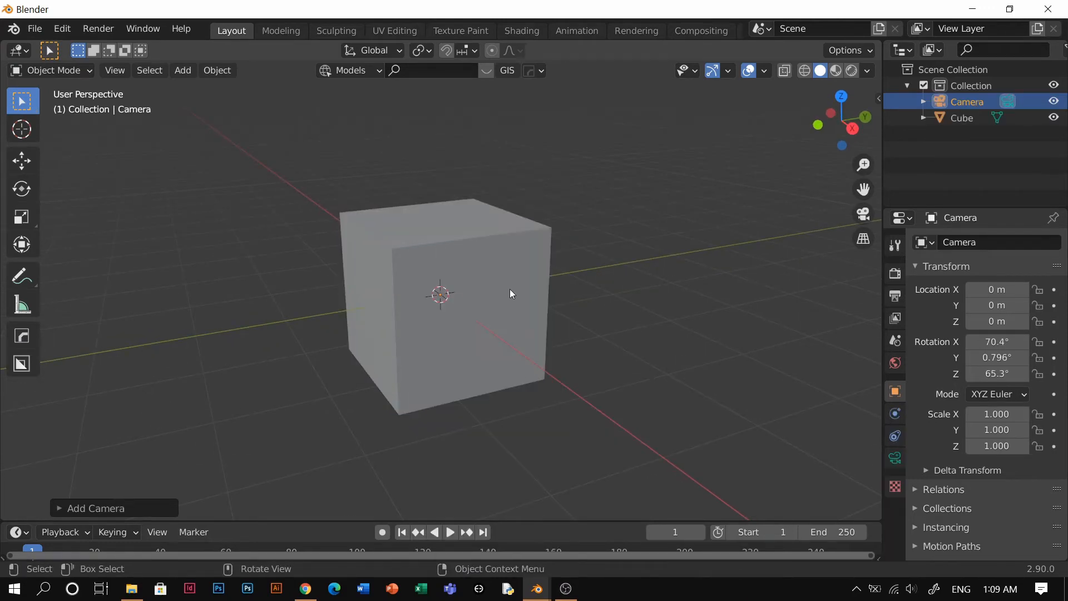
Step: Switch to the front view with the cube centred and align the camera to that view
{"action": "key", "text": "grave"}
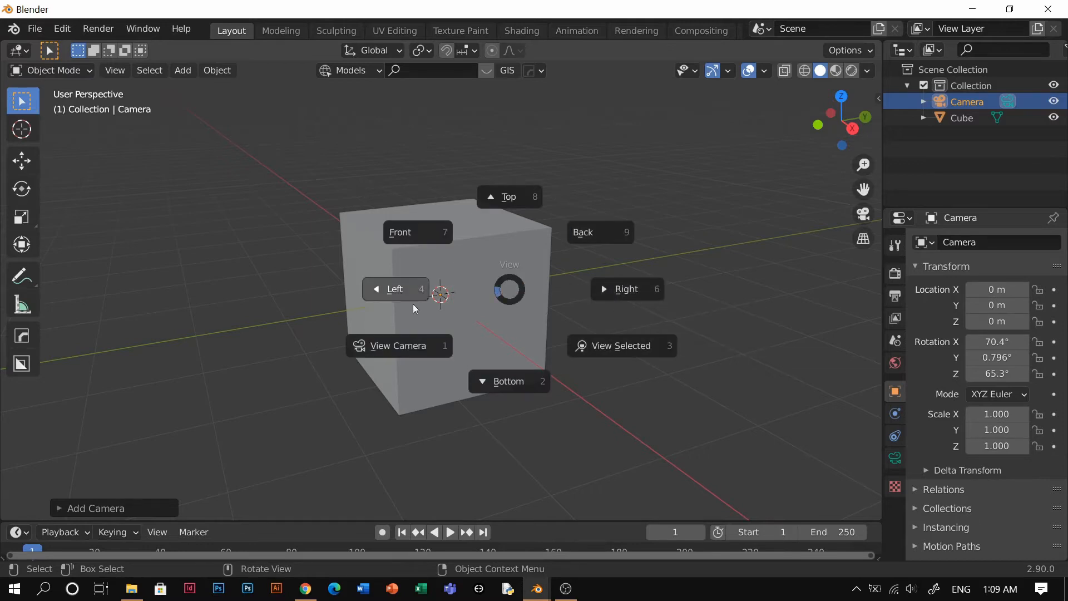
{"action": "left_click", "coordinate": [419, 215]}
{"action": "key", "text": "grave"}
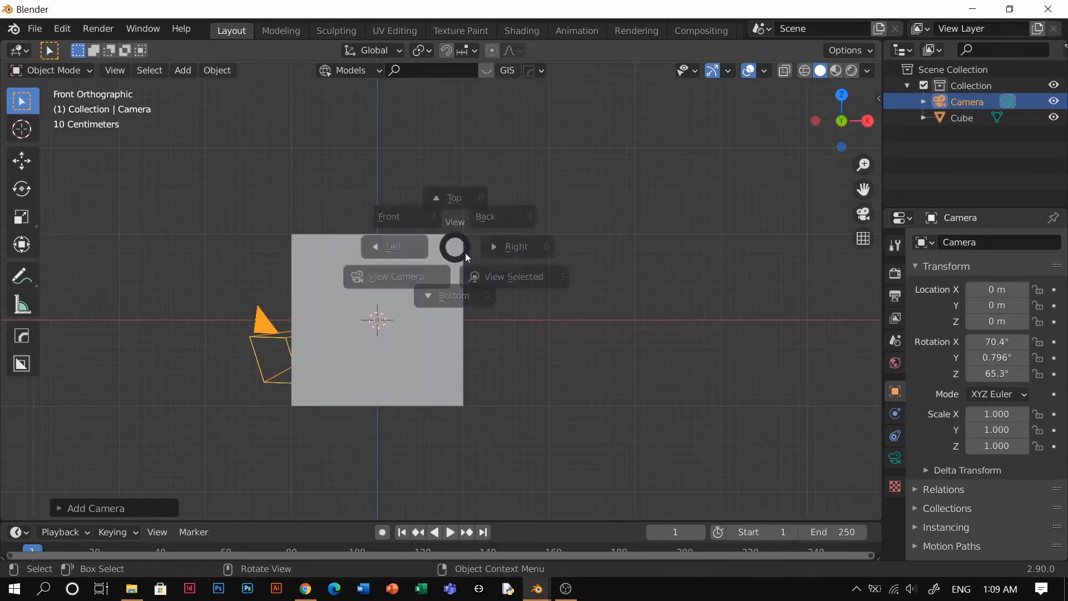
{"action": "left_click", "coordinate": [532, 257]}
{"action": "key", "text": "grave"}
{"action": "left_click", "coordinate": [378, 184]}
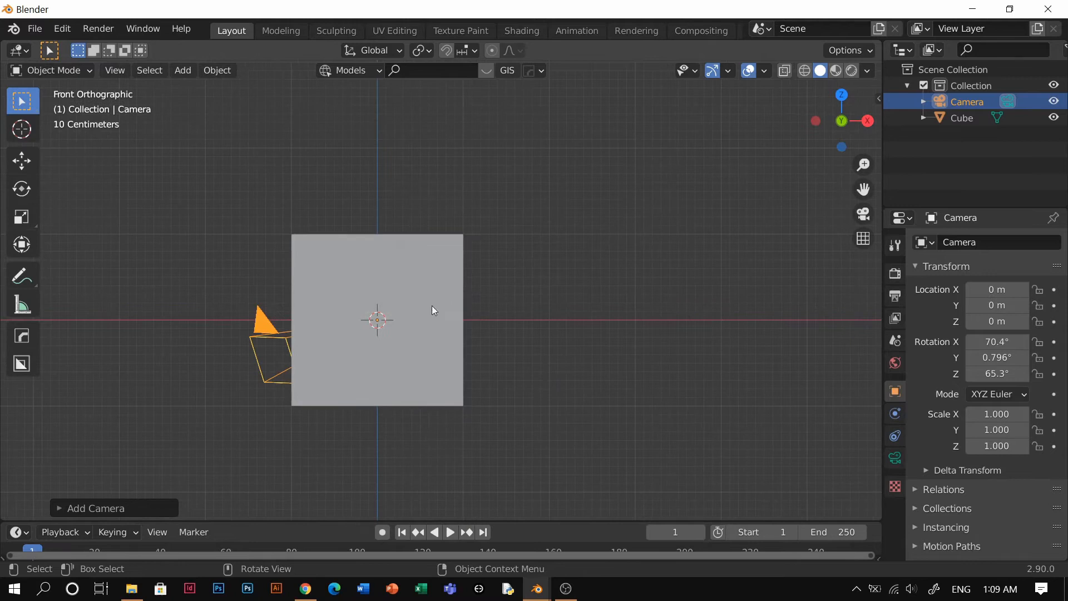
{"action": "middle_click_drag", "start_coordinate": [430, 293], "coordinate": [516, 265], "text": "shift"}
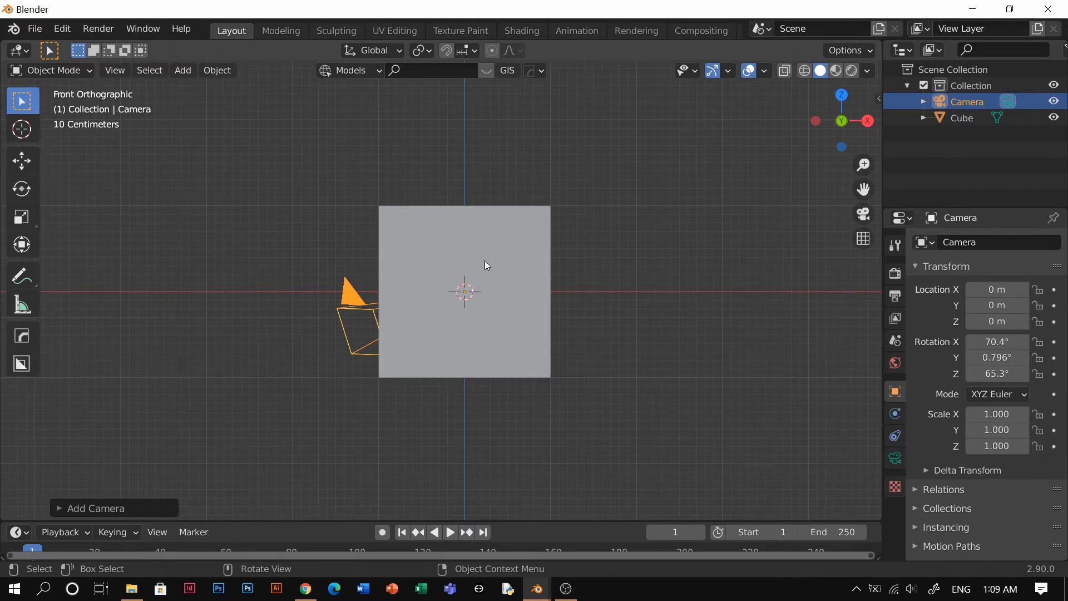
{"action": "key", "text": "ctrl+alt+KP_0"}
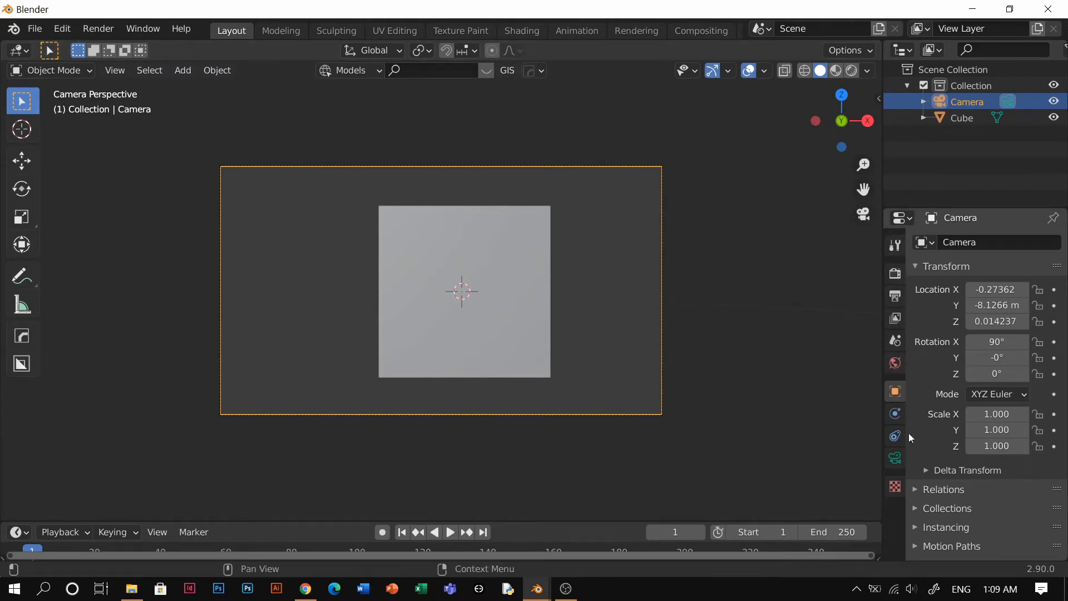
Step: Set the camera's lens type to Orthographic and raise its orthographic scale to 20.130
{"action": "left_click", "coordinate": [897, 458]}
{"action": "left_click", "coordinate": [1004, 291]}
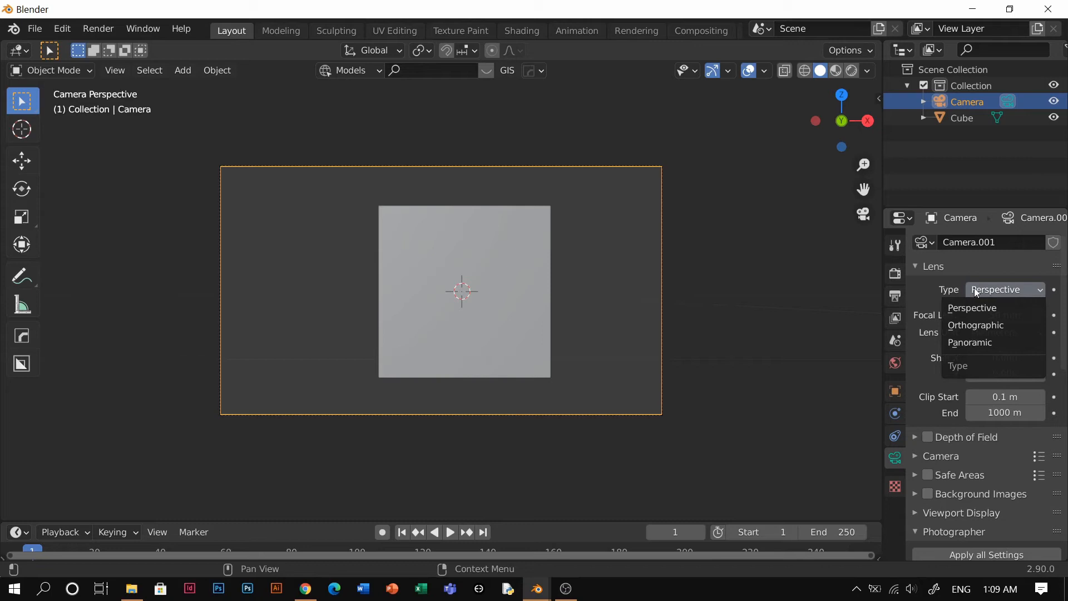
{"action": "left_click", "coordinate": [979, 328]}
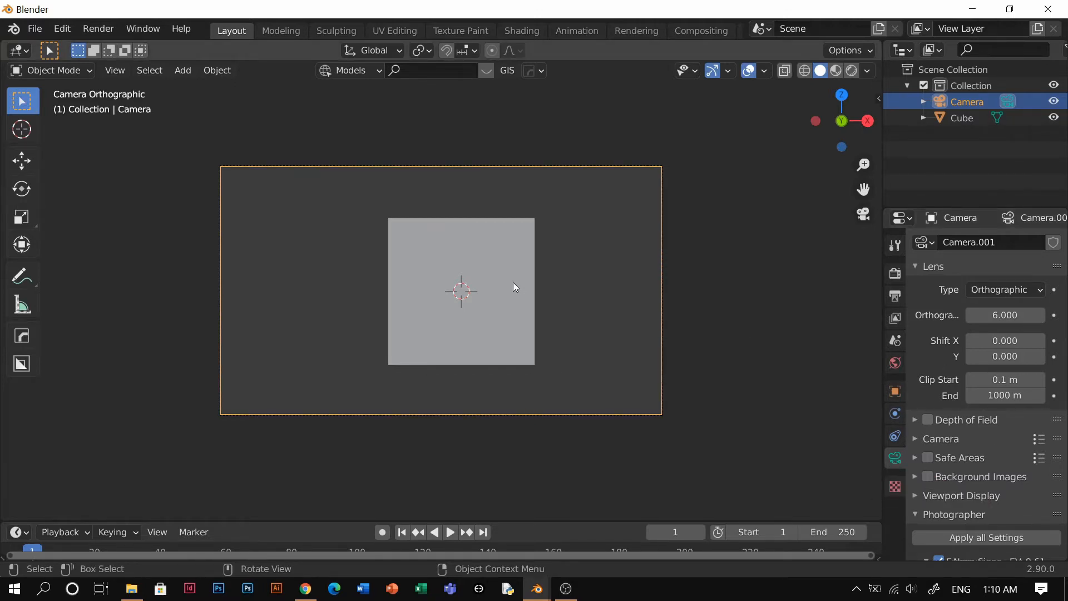
{"action": "left_click_drag", "start_coordinate": [1004, 315], "coordinate": [1047, 315]}
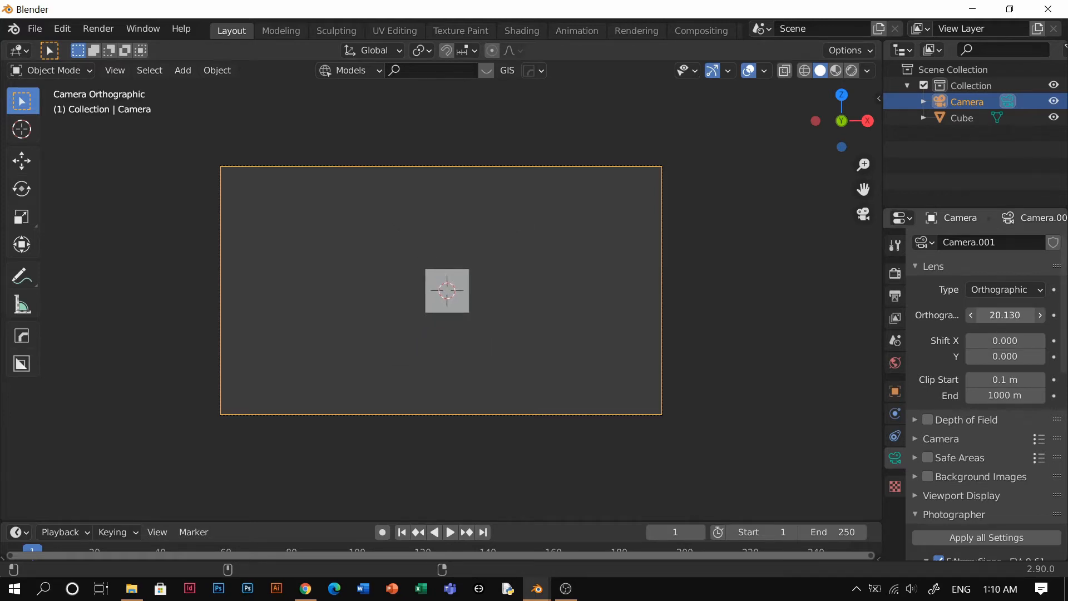
Step: Select the cube and switch it to edit mode with face selection
{"action": "middle_click_drag", "start_coordinate": [765, 307], "coordinate": [546, 414]}
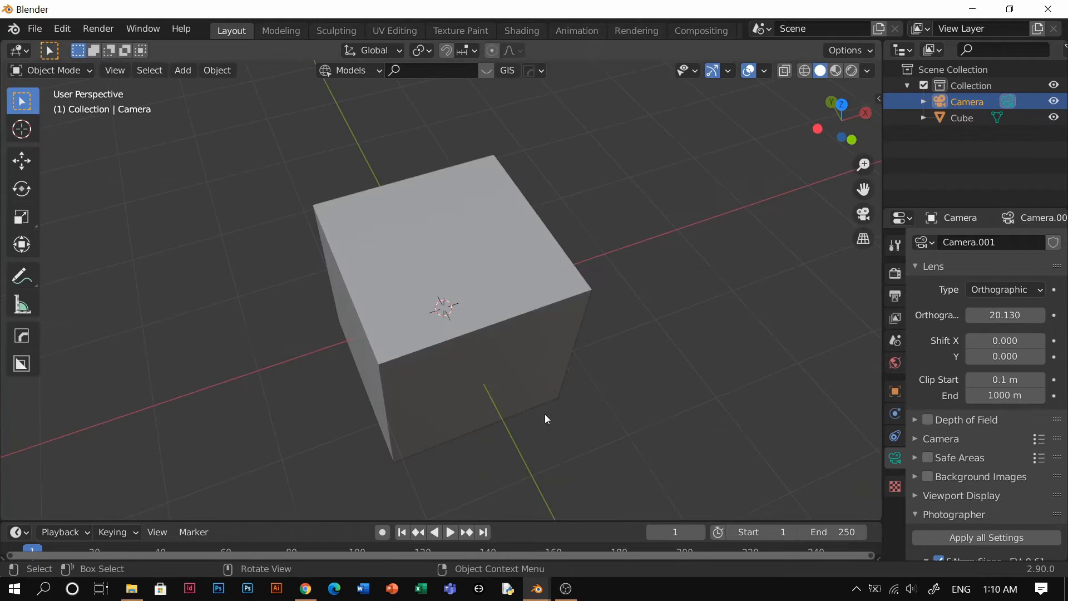
{"action": "left_click", "coordinate": [505, 298]}
{"action": "mouse_move", "coordinate": [505, 298]}
{"action": "middle_mouse_down"}
{"action": "mouse_move", "coordinate": [492, 286]}
{"action": "mouse_move", "coordinate": [489, 306]}
{"action": "mouse_move", "coordinate": [489, 284]}
{"action": "middle_mouse_up"}
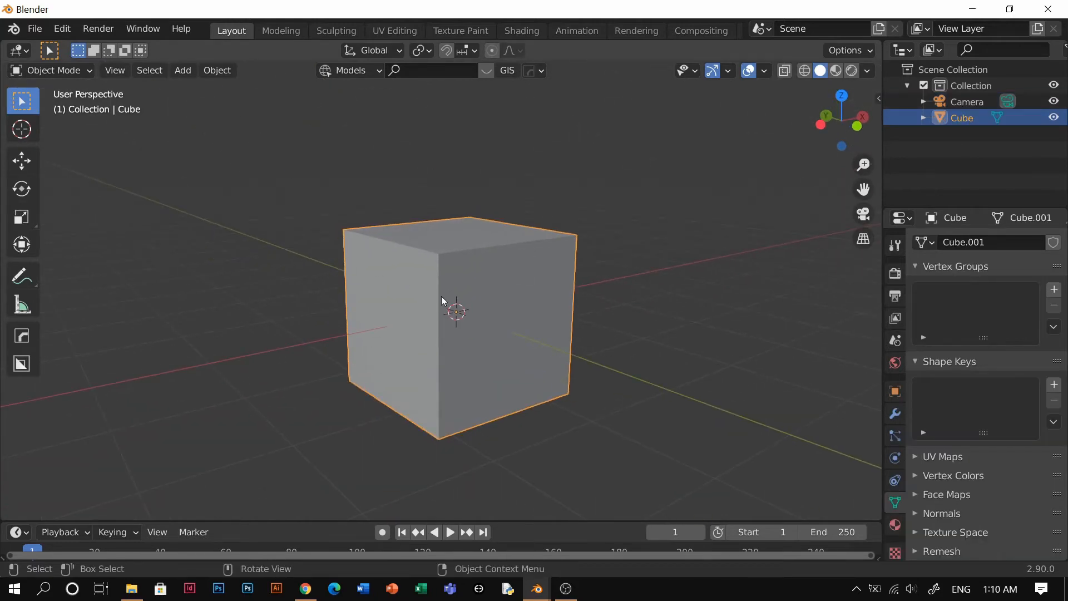
{"action": "key", "text": "Tab"}
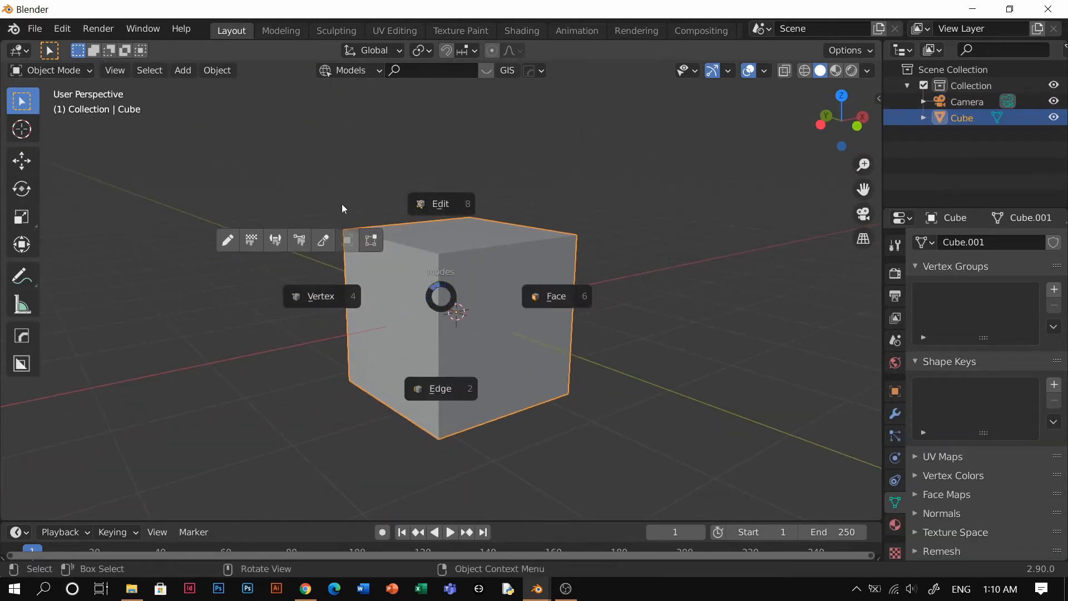
{"action": "left_click", "coordinate": [517, 320]}
Step: Extrude the cube's negative-X side face outward by a thin slice
{"action": "left_click", "coordinate": [454, 305]}
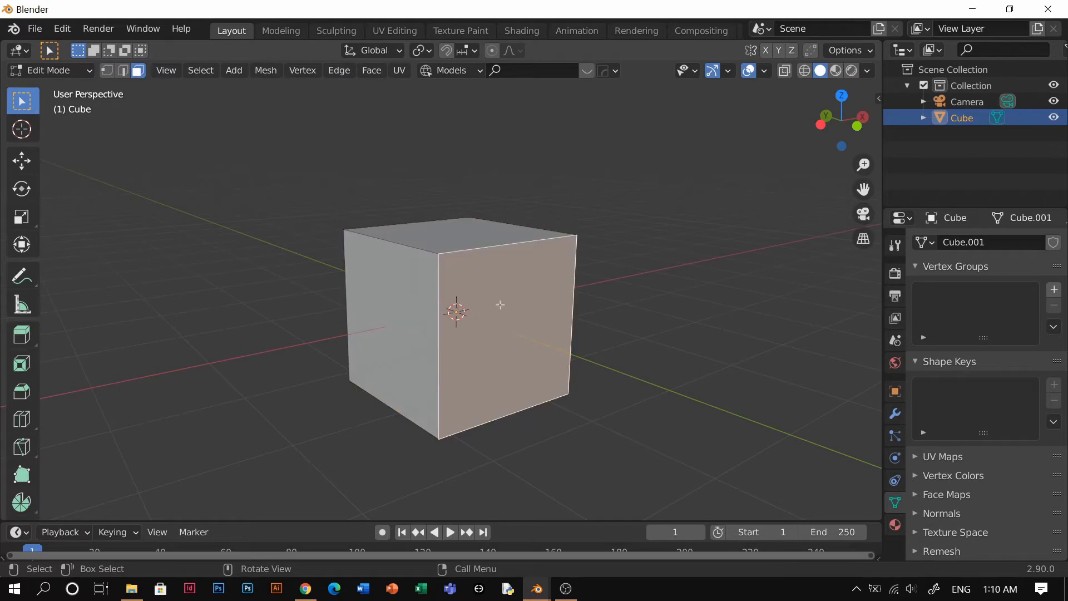
{"action": "left_click", "coordinate": [437, 285], "text": "alt"}
{"action": "left_click", "coordinate": [467, 214]}
{"action": "left_click", "coordinate": [424, 250], "text": "alt"}
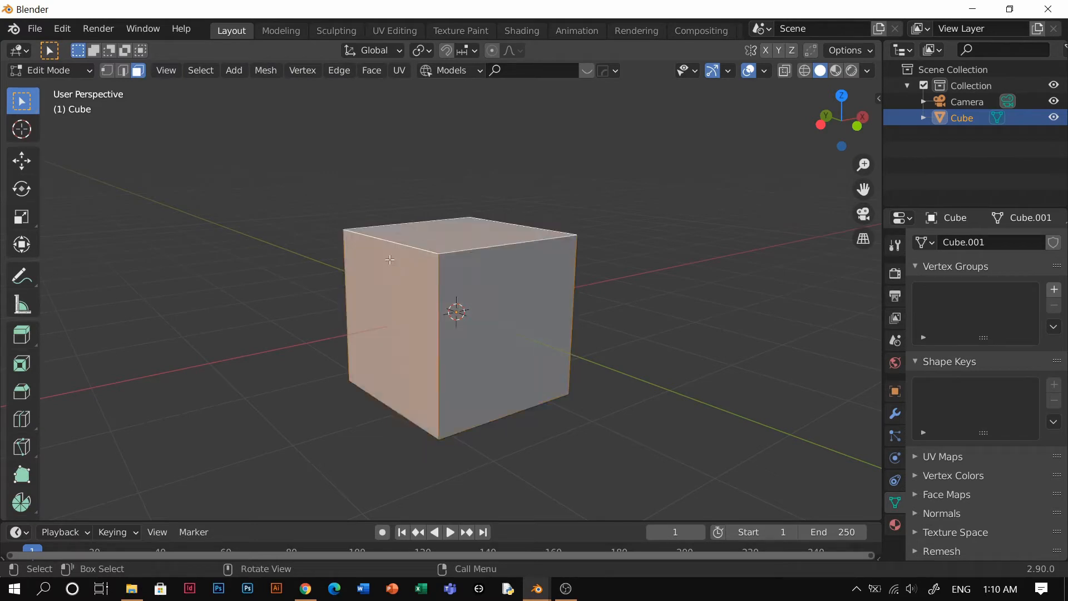
{"action": "left_click", "coordinate": [438, 329]}
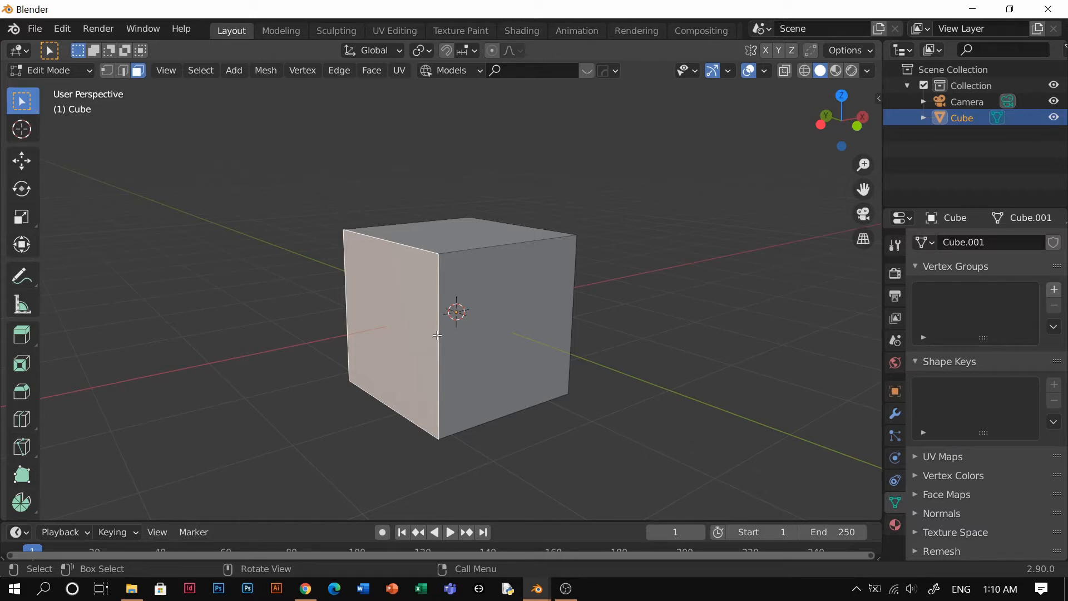
{"action": "key", "text": "e"}
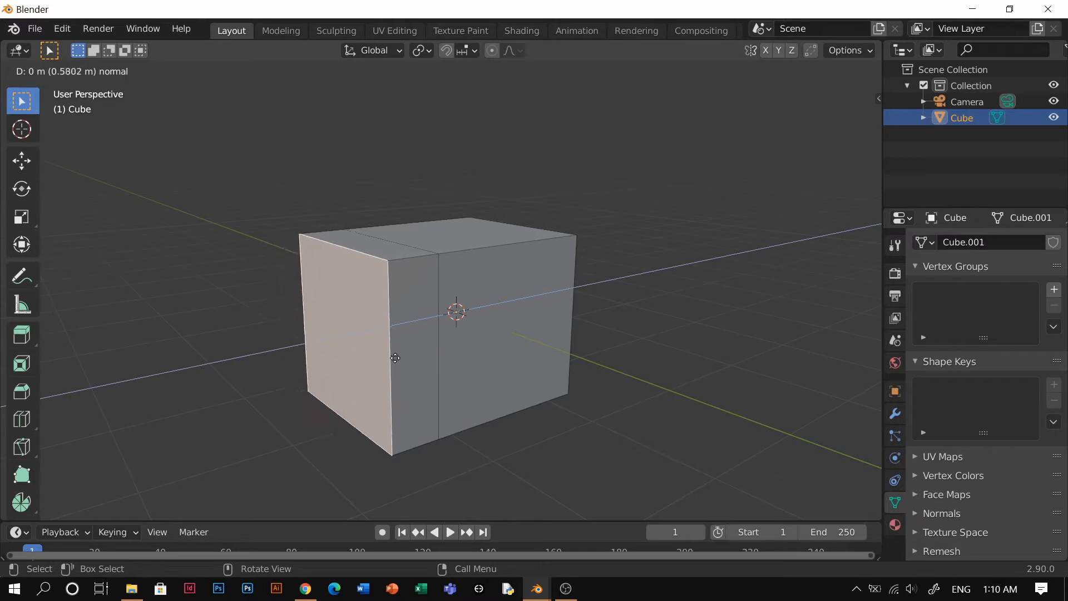
{"action": "left_click", "coordinate": [422, 353]}
{"action": "scroll", "coordinate": [426, 353], "scroll_direction": "down", "scroll_amount": 3}
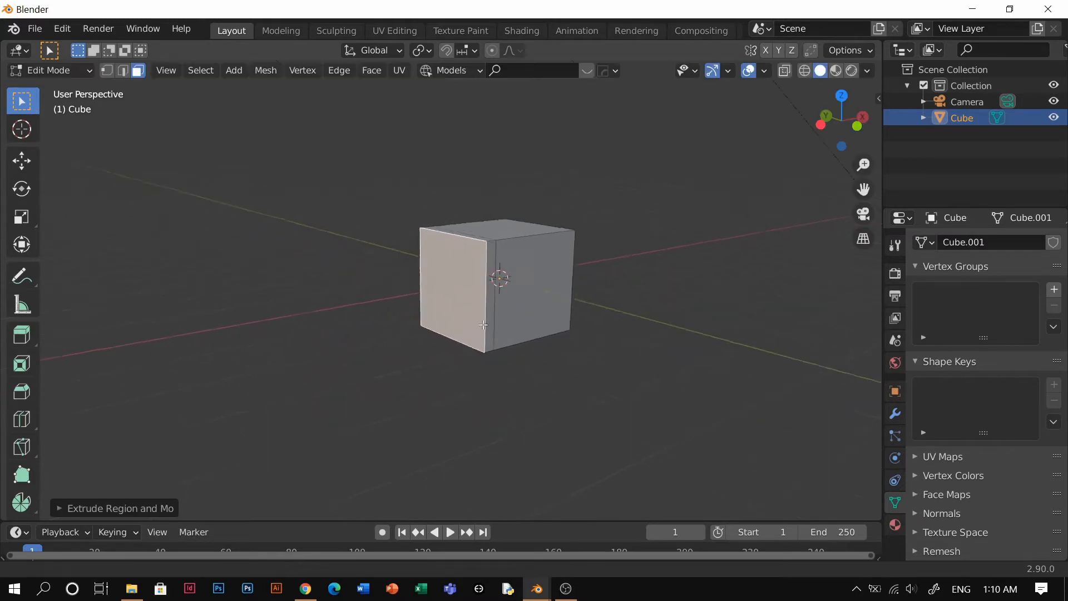
Step: Extrude the same end face outward about 5.06 m, plus one more thin slice for an end cap
{"action": "key", "text": "e"}
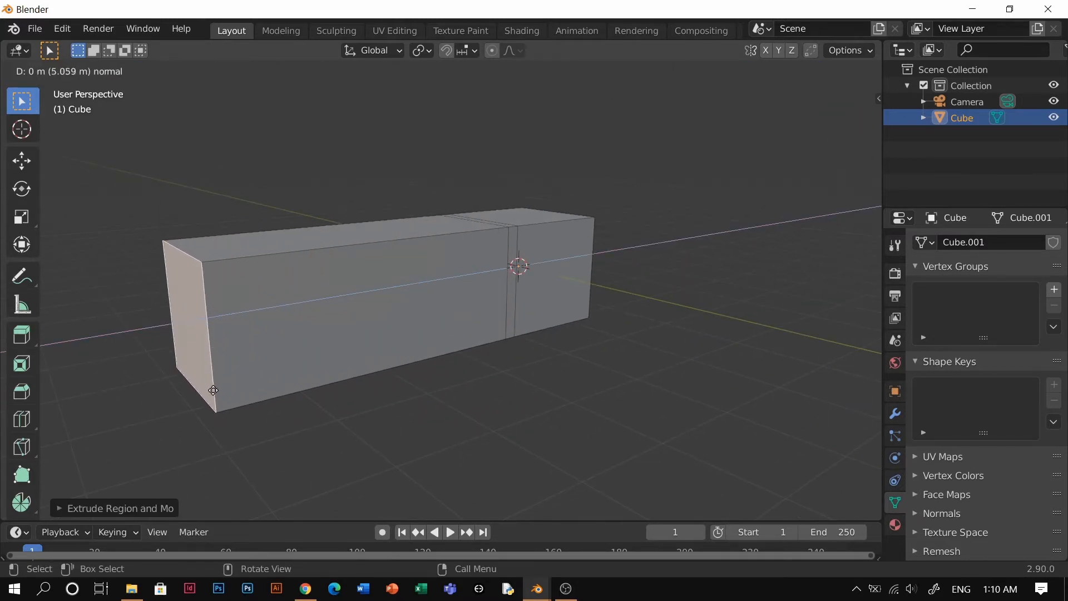
{"action": "left_click", "coordinate": [210, 389]}
{"action": "key", "text": "e"}
{"action": "left_click", "coordinate": [201, 391]}
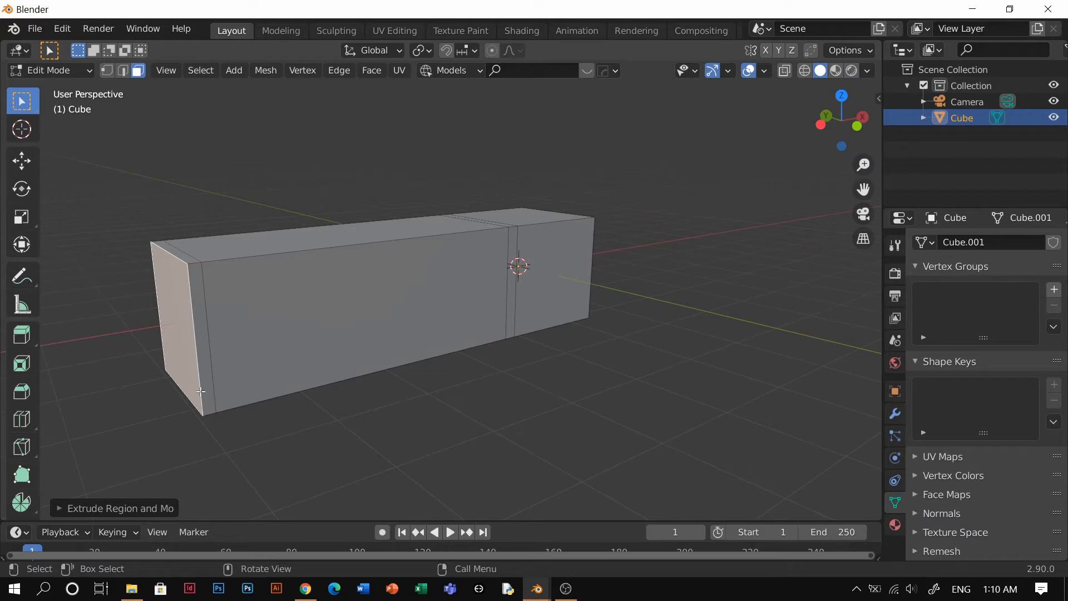
Step: Extrude the face loop around the long middle section inward along its normals by about 0.54, leaving edit mode to view it
{"action": "left_click", "coordinate": [339, 297]}
{"action": "left_click", "coordinate": [257, 269], "text": "alt"}
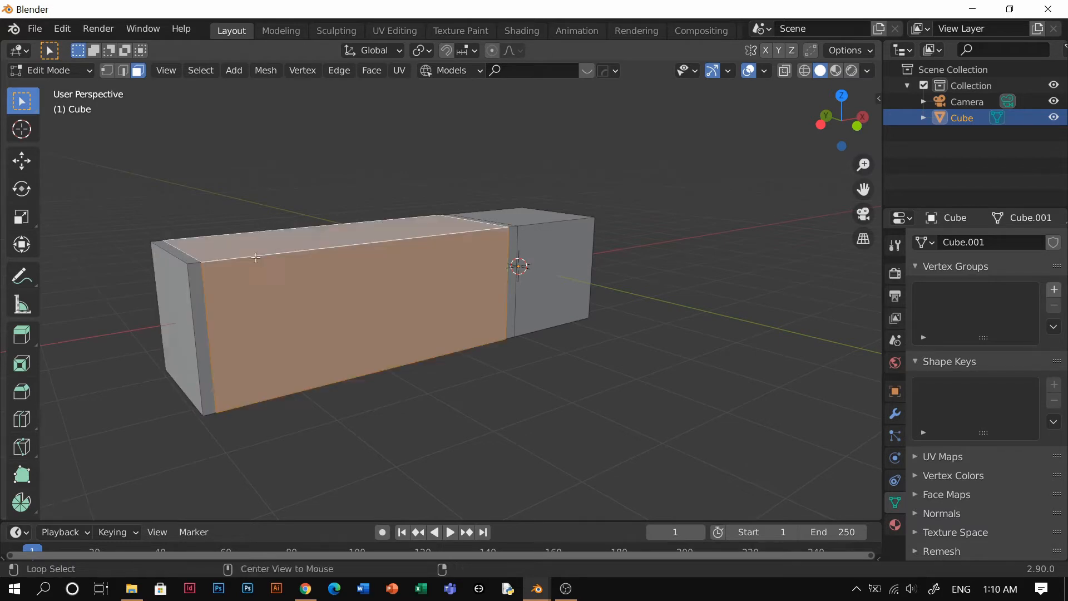
{"action": "key", "text": "alt+e"}
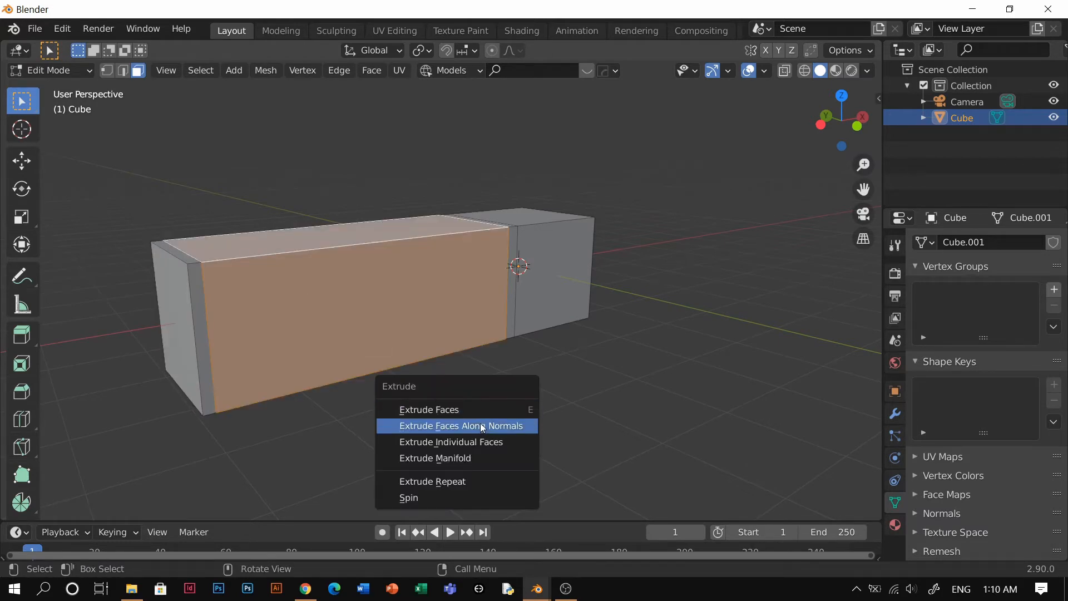
{"action": "left_click", "coordinate": [482, 426]}
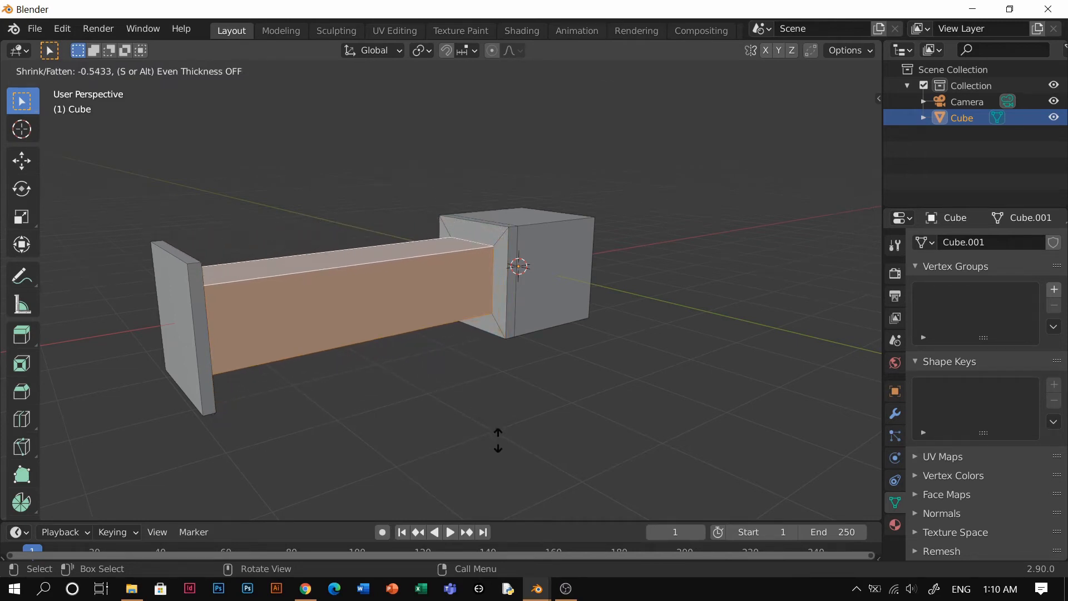
{"action": "left_click", "coordinate": [430, 344]}
{"action": "key", "text": "Tab"}
{"action": "left_click", "coordinate": [421, 280]}
{"action": "middle_click_drag", "start_coordinate": [449, 298], "coordinate": [368, 302]}
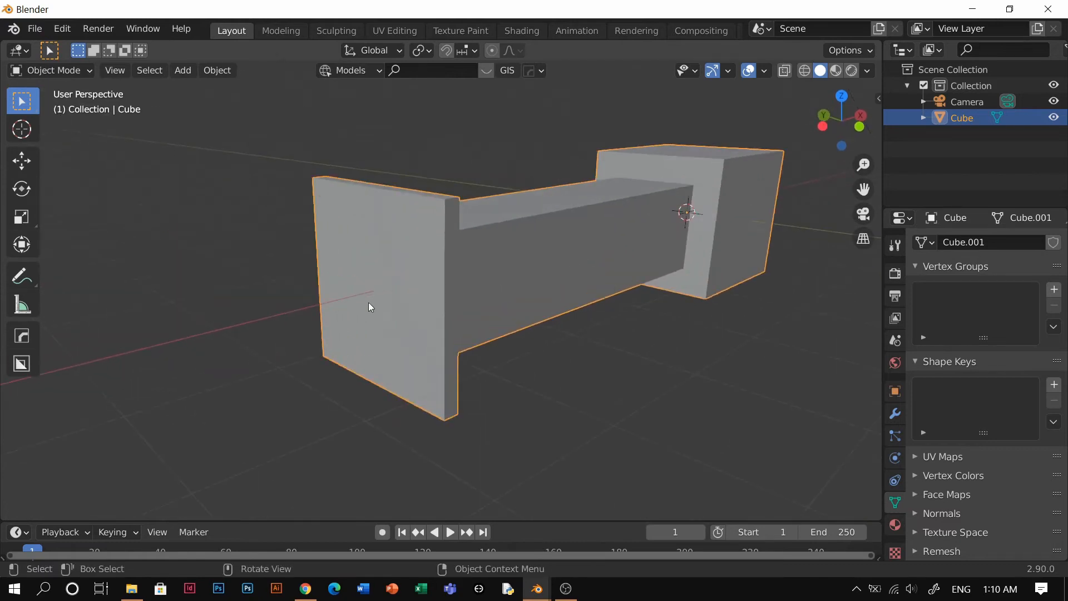
Step: Inset the end cap's outer face with a thickness of about 0.24 and an outward depth of about 0.26
{"action": "key", "text": "Tab"}
{"action": "left_click", "coordinate": [532, 307]}
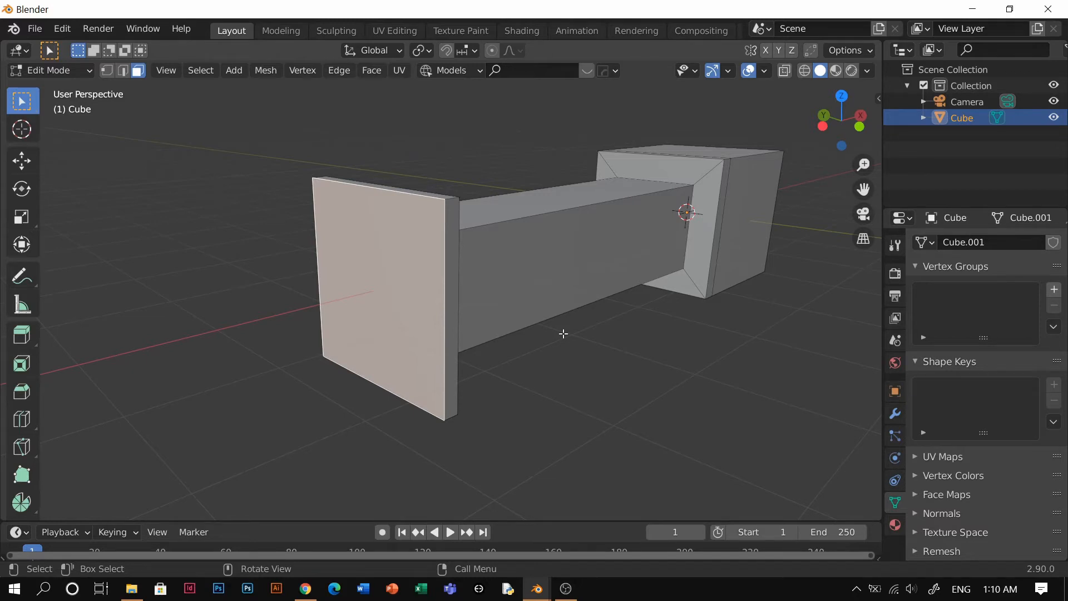
{"action": "key", "text": "i"}
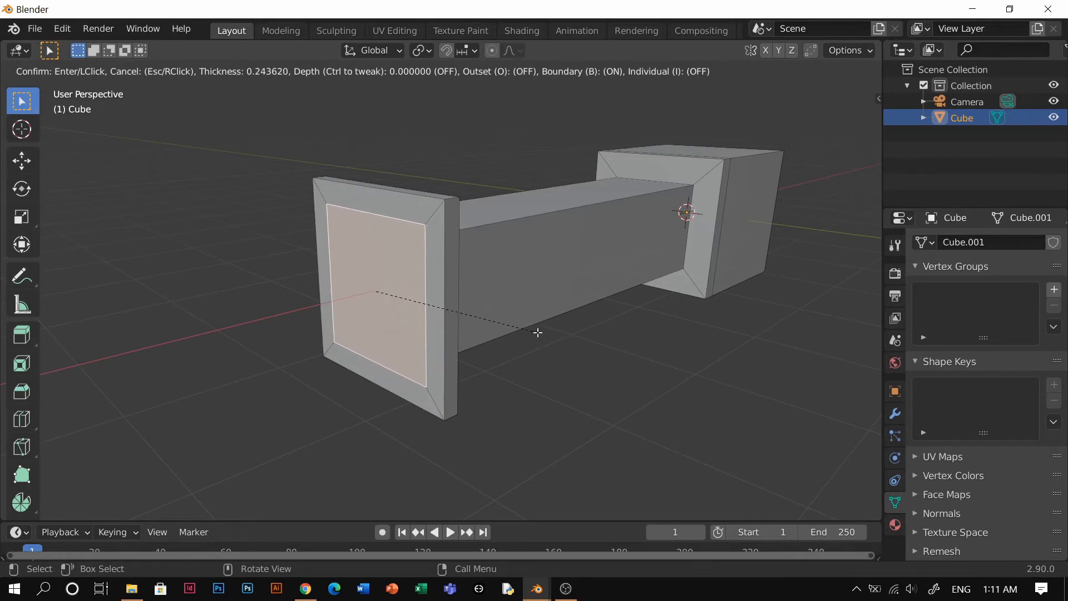
{"action": "key", "text": "ctrl"}
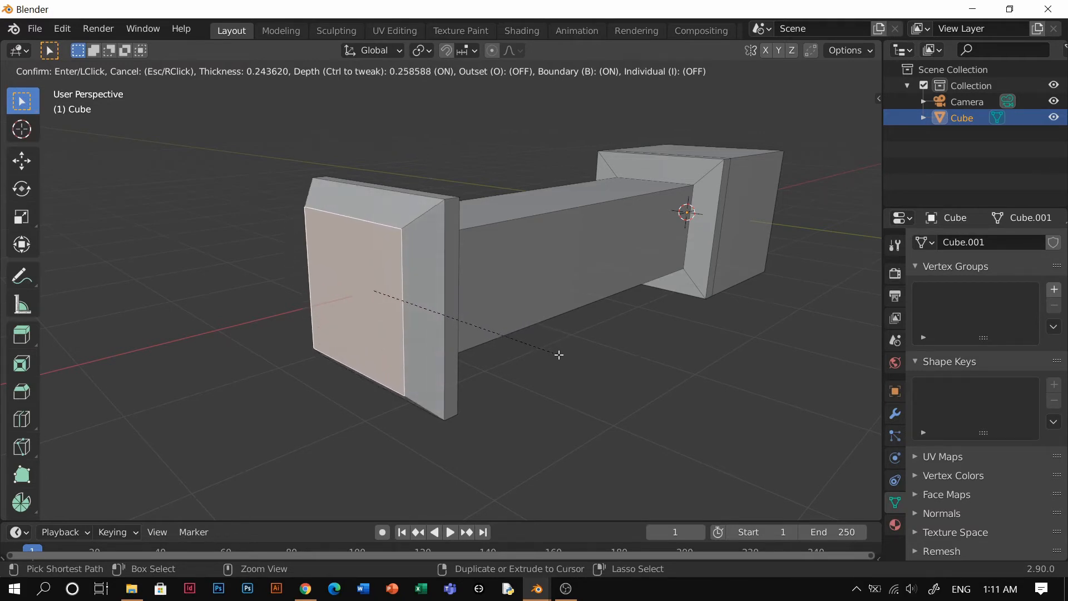
{"action": "left_click", "coordinate": [561, 357]}
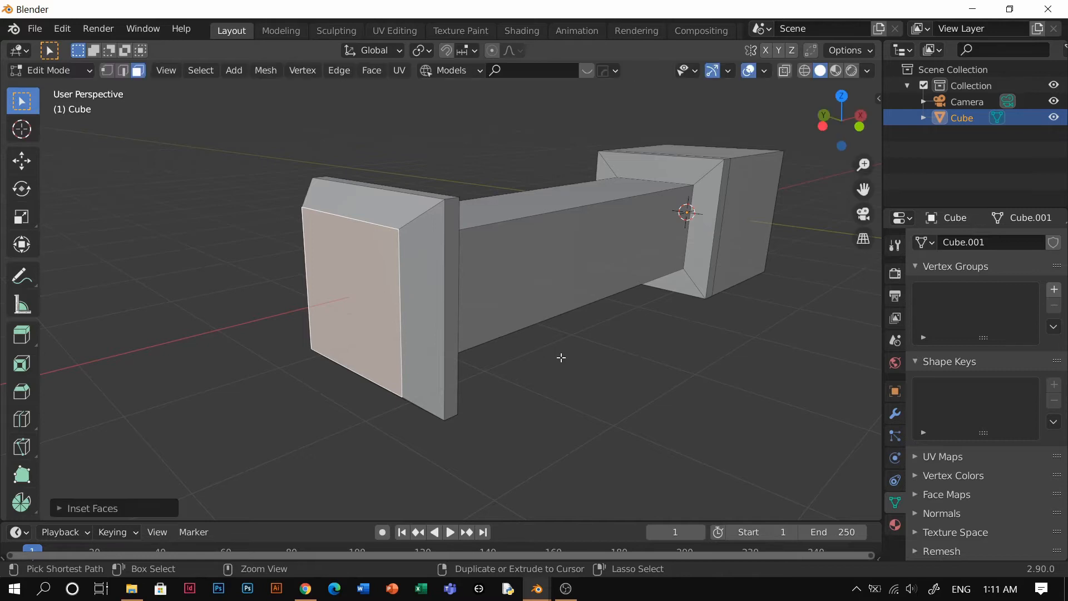
{"action": "middle_click_drag", "start_coordinate": [562, 358], "coordinate": [430, 292]}
{"action": "key", "text": "Tab"}
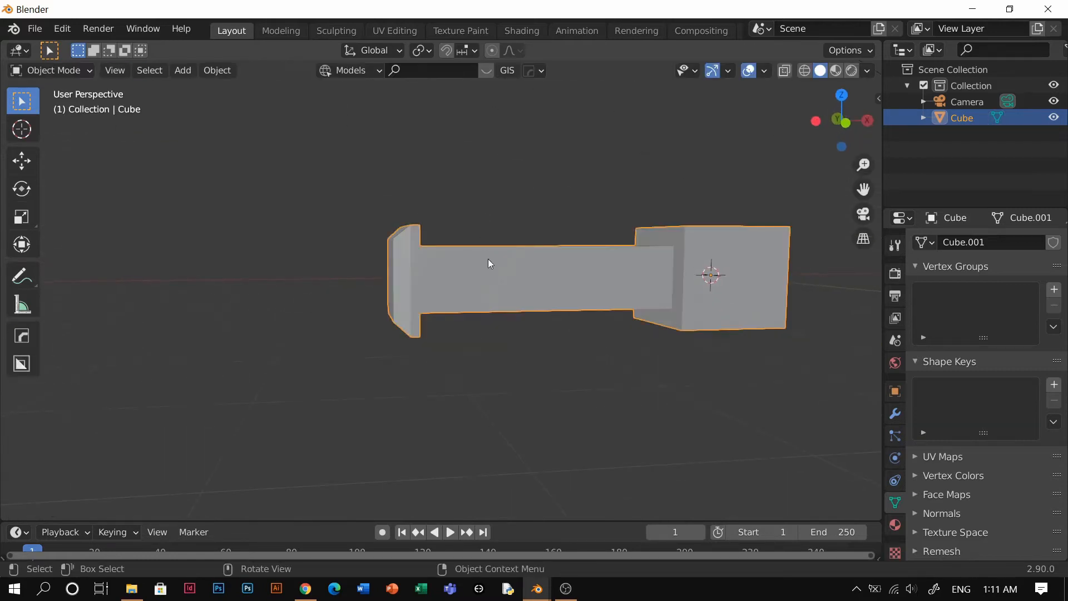
Step: Check the arm through the camera and add a Mirror modifier to the object across the X axis
{"action": "key", "text": "grave"}
{"action": "left_click", "coordinate": [405, 346]}
{"action": "scroll", "coordinate": [419, 322], "scroll_direction": "up", "scroll_amount": 3}
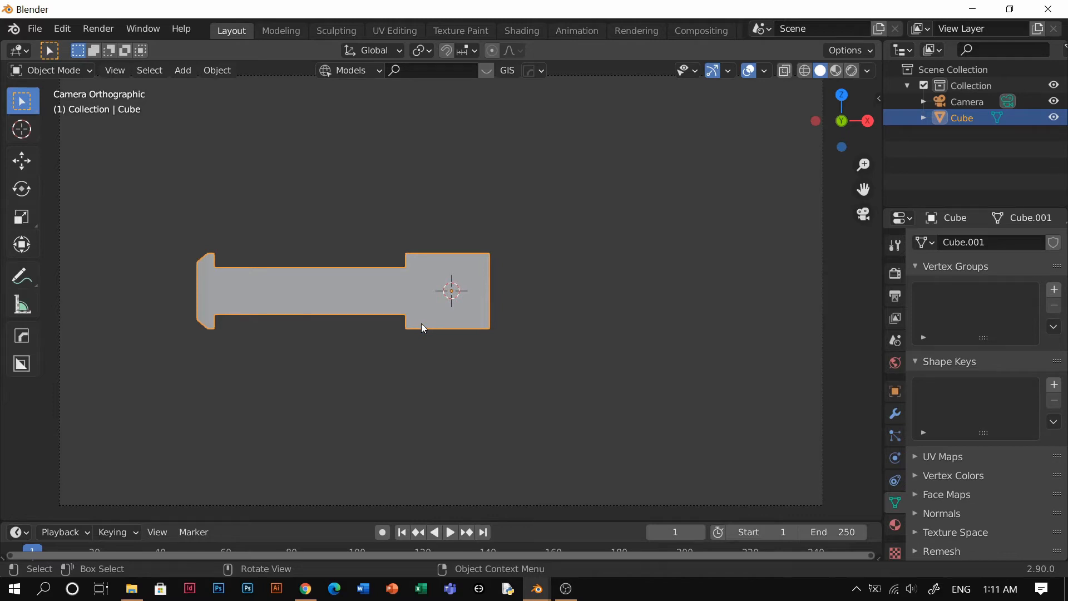
{"action": "middle_click_drag", "start_coordinate": [305, 307], "coordinate": [507, 328]}
{"action": "scroll", "coordinate": [489, 339], "scroll_direction": "down", "scroll_amount": 3}
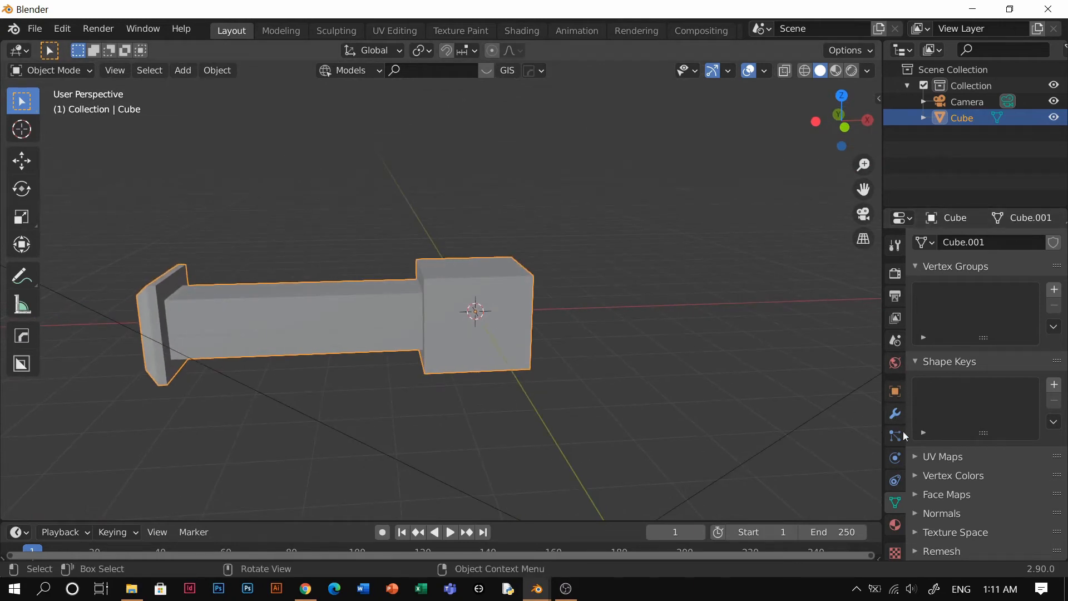
{"action": "left_click", "coordinate": [895, 414]}
{"action": "left_click", "coordinate": [963, 244]}
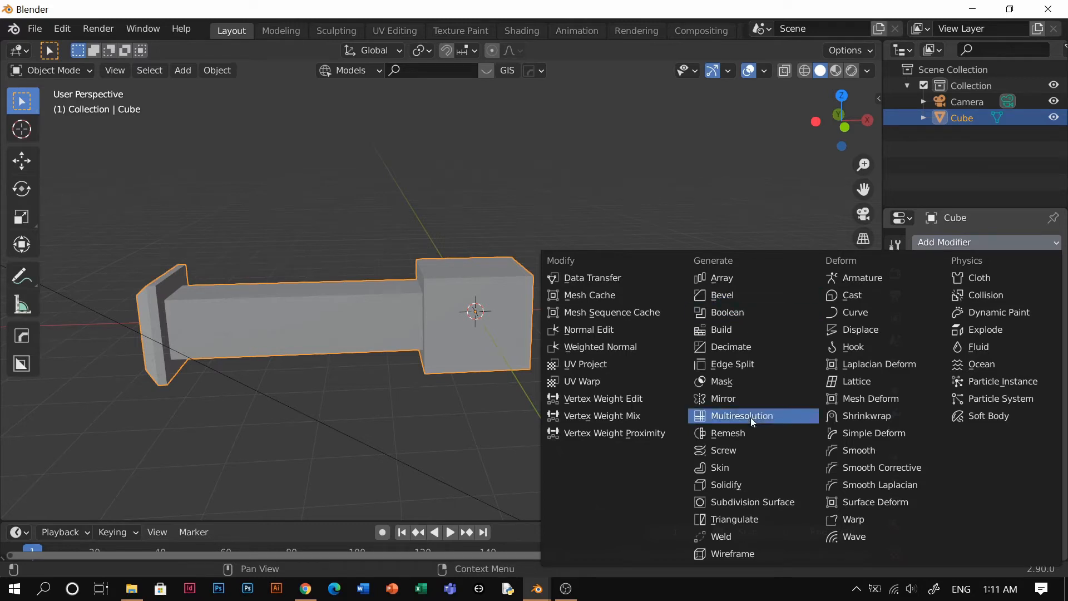
{"action": "left_click", "coordinate": [736, 396]}
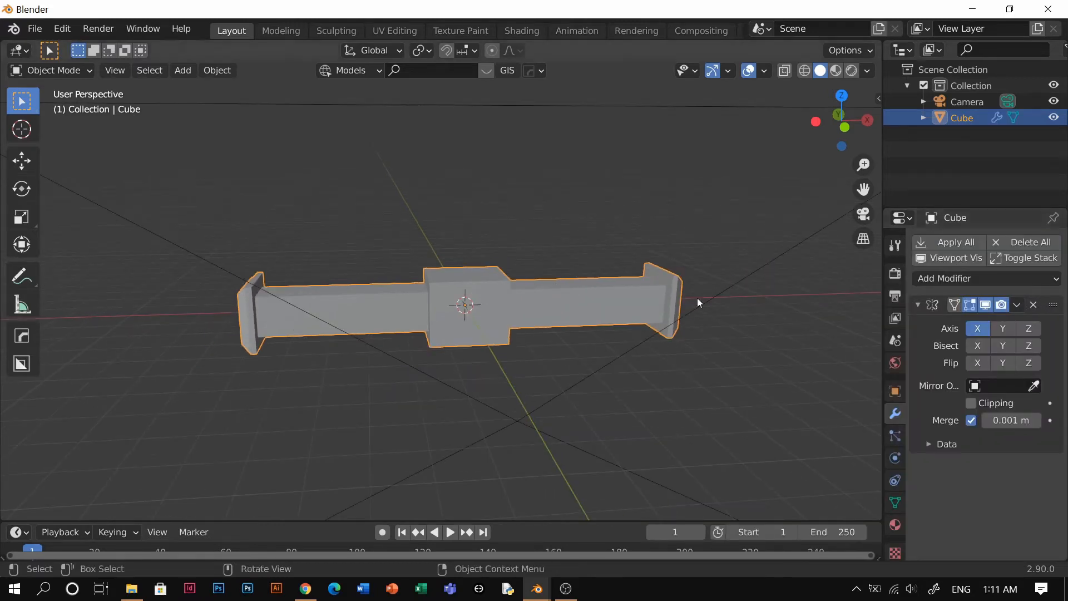
Step: Inspect the mirrored shape through the camera and from close up using walk navigation
{"action": "middle_click_drag", "start_coordinate": [696, 299], "coordinate": [589, 329]}
{"action": "key", "text": "shift+grave"}
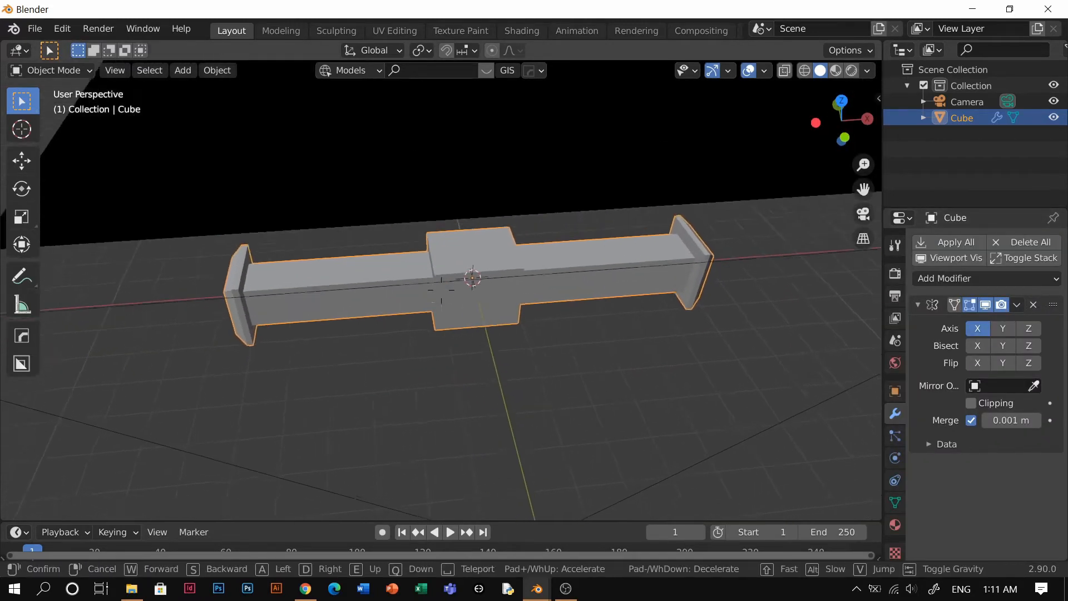
{"action": "key", "text": "w"}
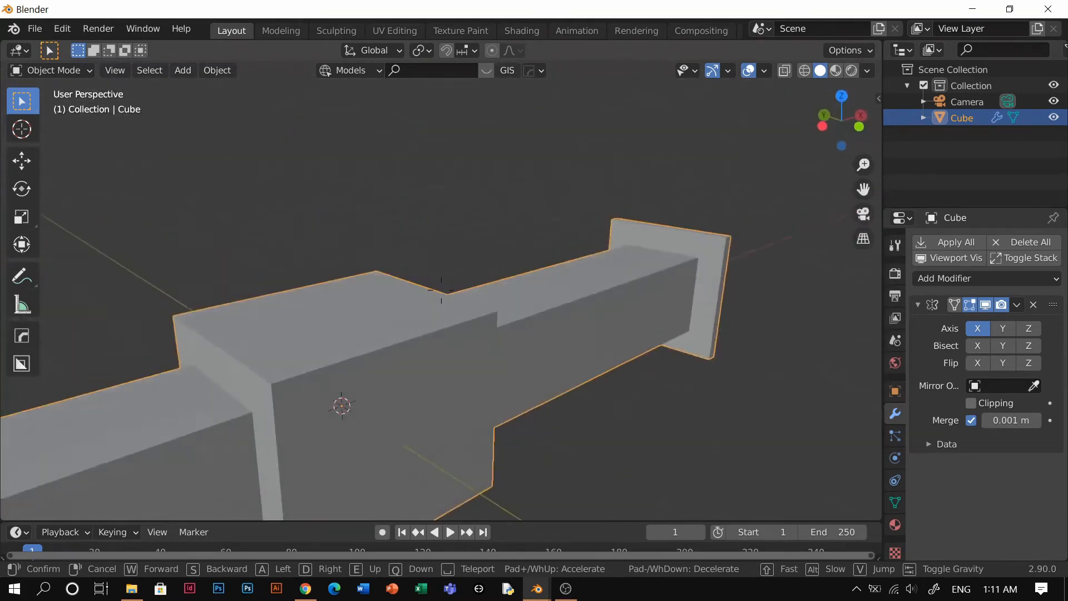
{"action": "left_click", "coordinate": [442, 289]}
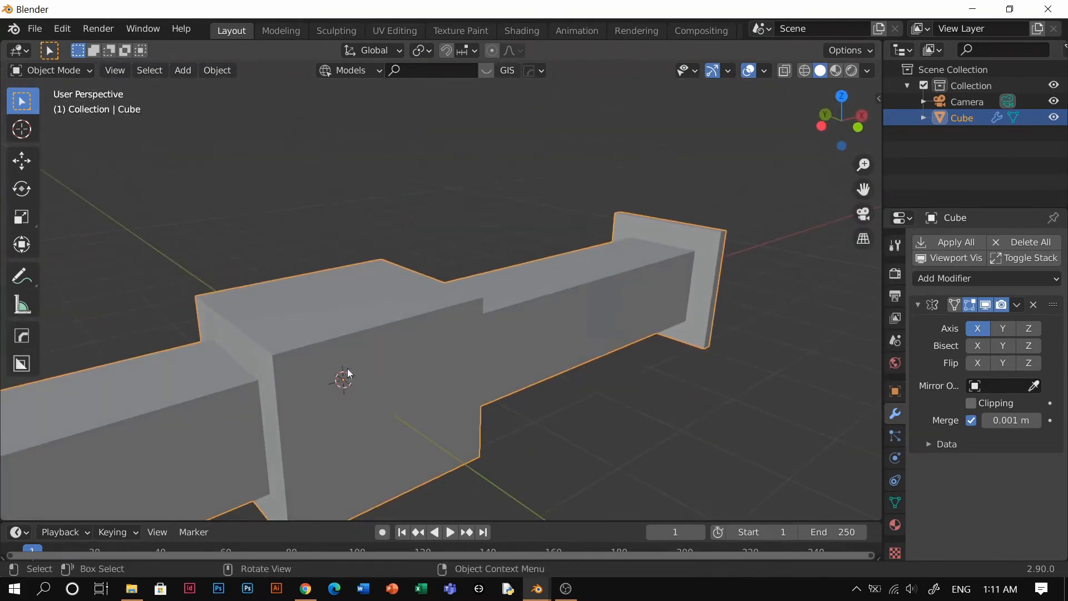
{"action": "key", "text": "KP_0"}
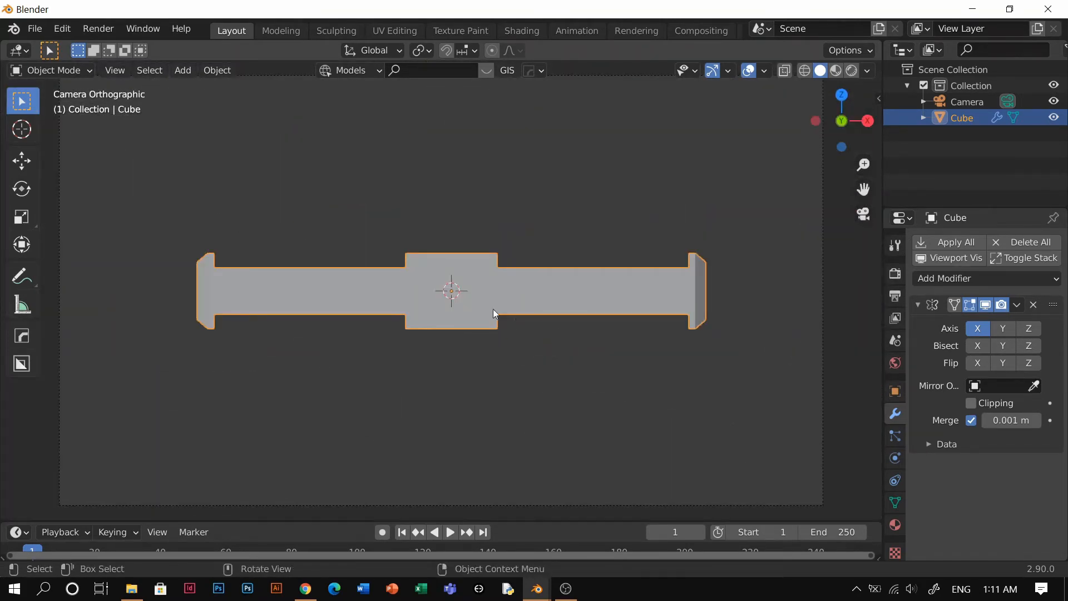
{"action": "middle_click_drag", "start_coordinate": [459, 305], "coordinate": [469, 326]}
{"action": "scroll", "coordinate": [469, 326], "scroll_direction": "up", "scroll_amount": 2}
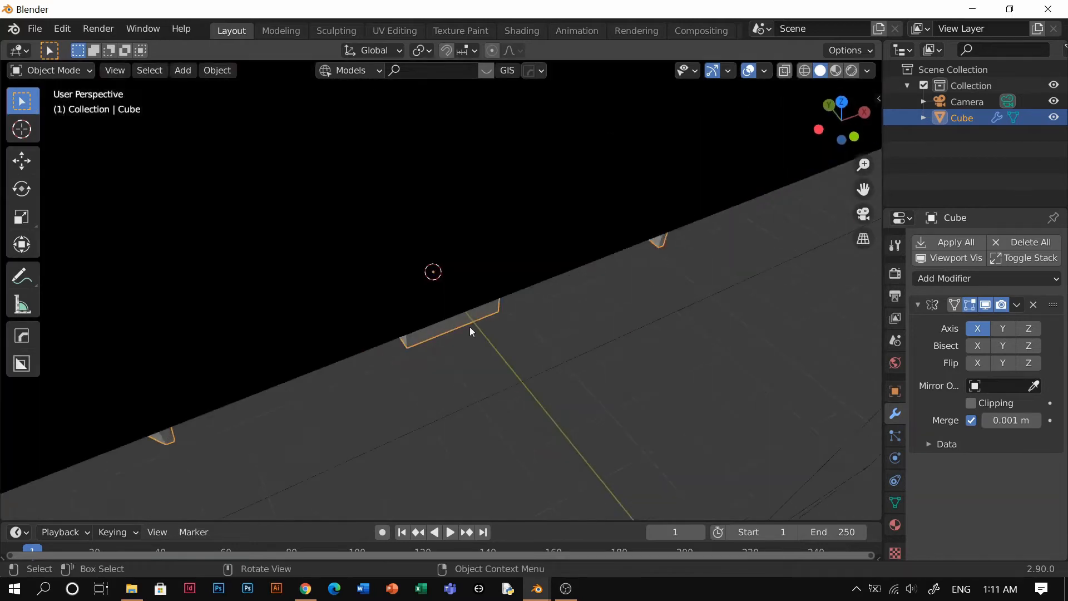
{"action": "key", "text": "shift+grave"}
{"action": "key", "text": "w"}
{"action": "left_click", "coordinate": [441, 290]}
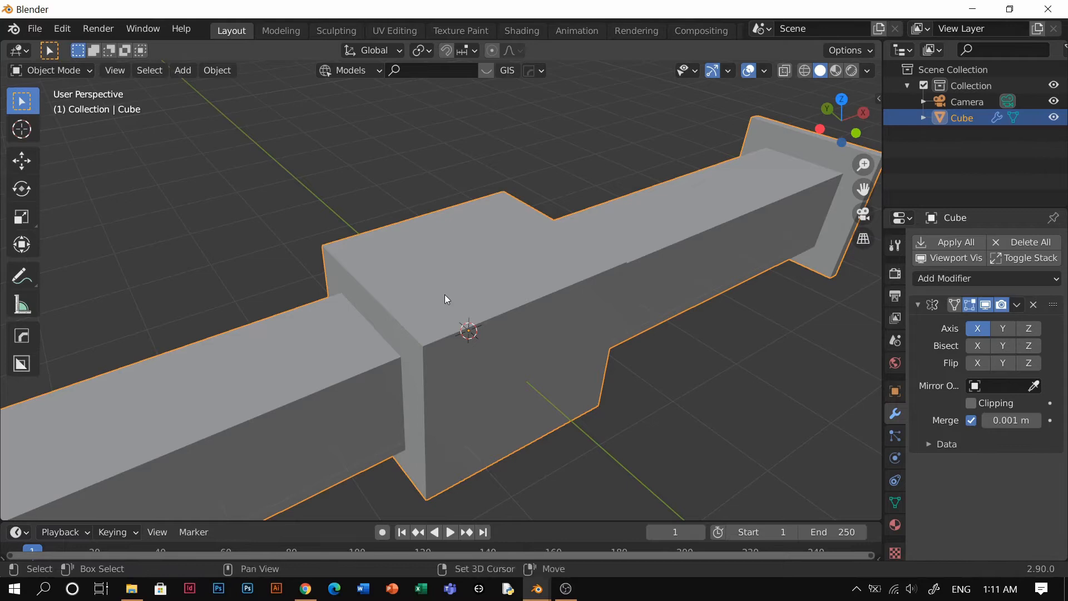
Step: Add a new cube mesh and raise it along Z above the central block
{"action": "key", "text": "shift+a"}
{"action": "mouse_move", "coordinate": [425, 61]}
{"action": "left_click", "coordinate": [505, 91]}
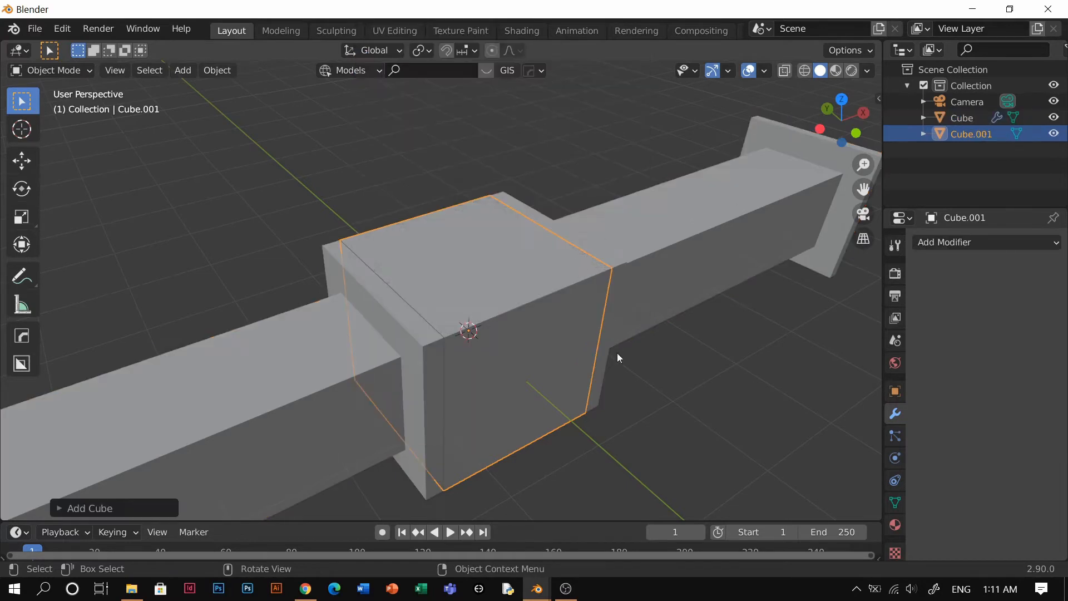
{"action": "key", "text": "g"}
{"action": "key", "text": "z"}
{"action": "left_click", "coordinate": [707, 268]}
Step: Scale the new cube uniformly to about 0.8 and flatten it to about 0.25 along Z
{"action": "key", "text": "s"}
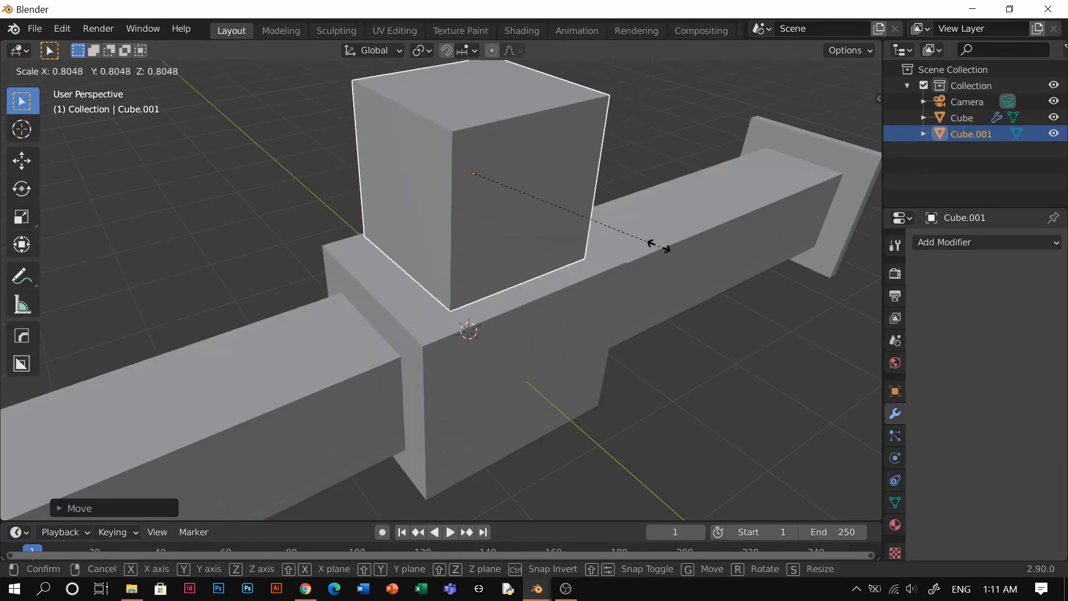
{"action": "left_click", "coordinate": [645, 242]}
{"action": "key", "text": "s"}
{"action": "key", "text": "z"}
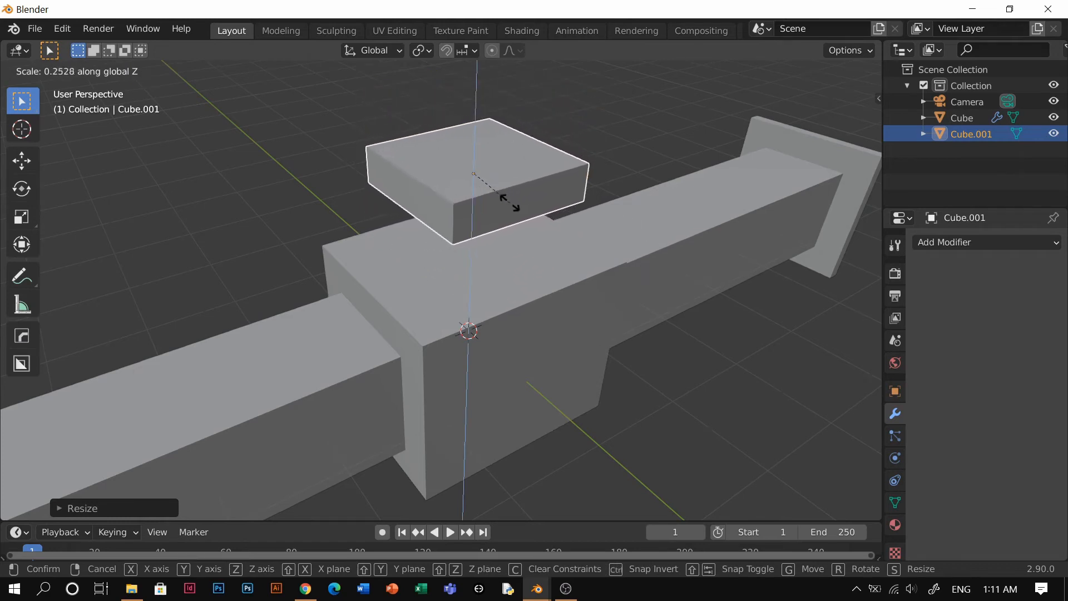
{"action": "left_click", "coordinate": [516, 211]}
Step: Flatten the new block further along Z into a thin plate and lower it to just above the central block
{"action": "middle_click_drag", "start_coordinate": [515, 211], "coordinate": [573, 215]}
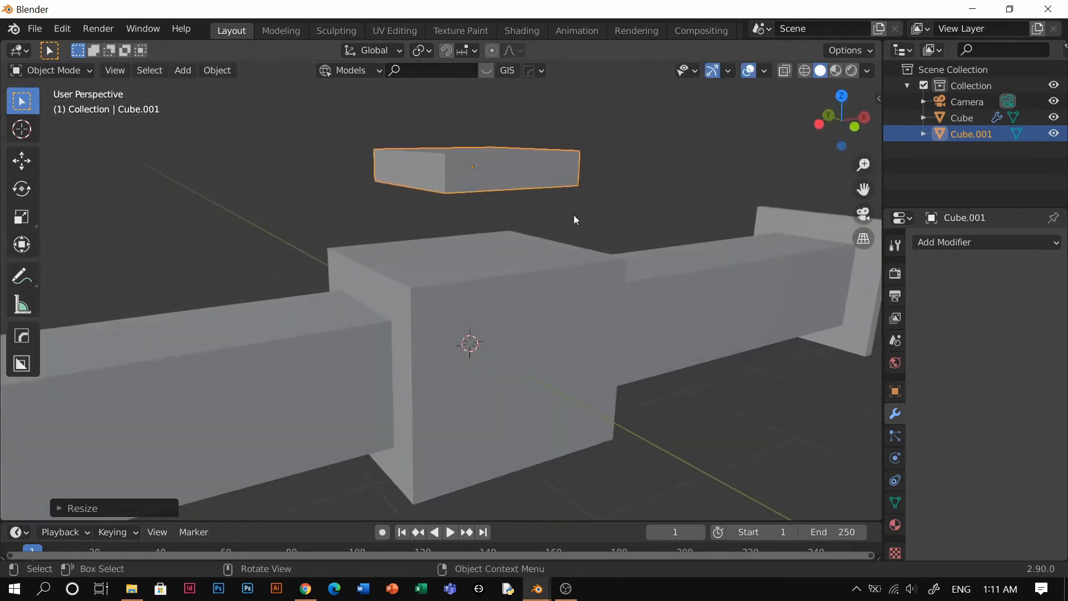
{"action": "key", "text": "s"}
{"action": "key", "text": "z"}
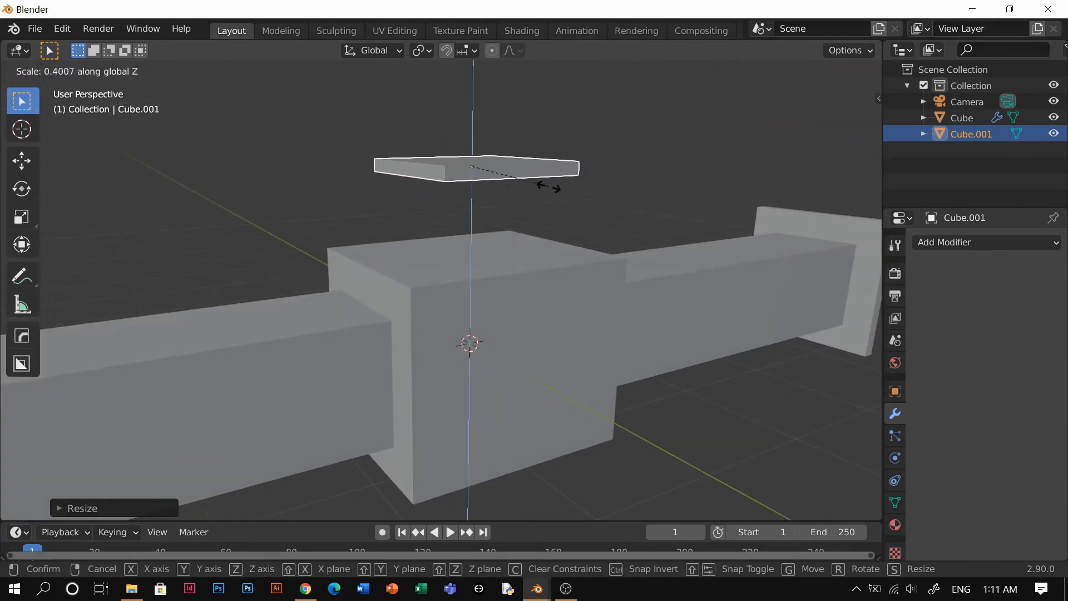
{"action": "left_click", "coordinate": [533, 180]}
{"action": "key", "text": "g"}
{"action": "key", "text": "z"}
{"action": "left_click", "coordinate": [518, 229]}
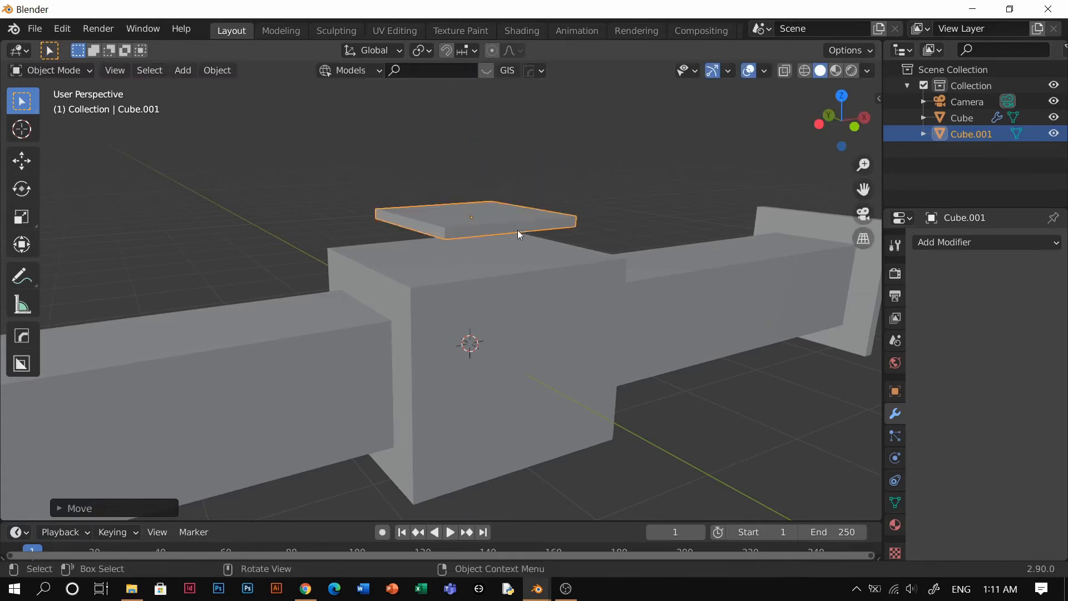
Step: Add an Array modifier to the thin plate with relative offset factors of 0 in X and 4 in Z
{"action": "middle_click_drag", "start_coordinate": [518, 229], "coordinate": [484, 261]}
{"action": "left_click", "coordinate": [957, 244]}
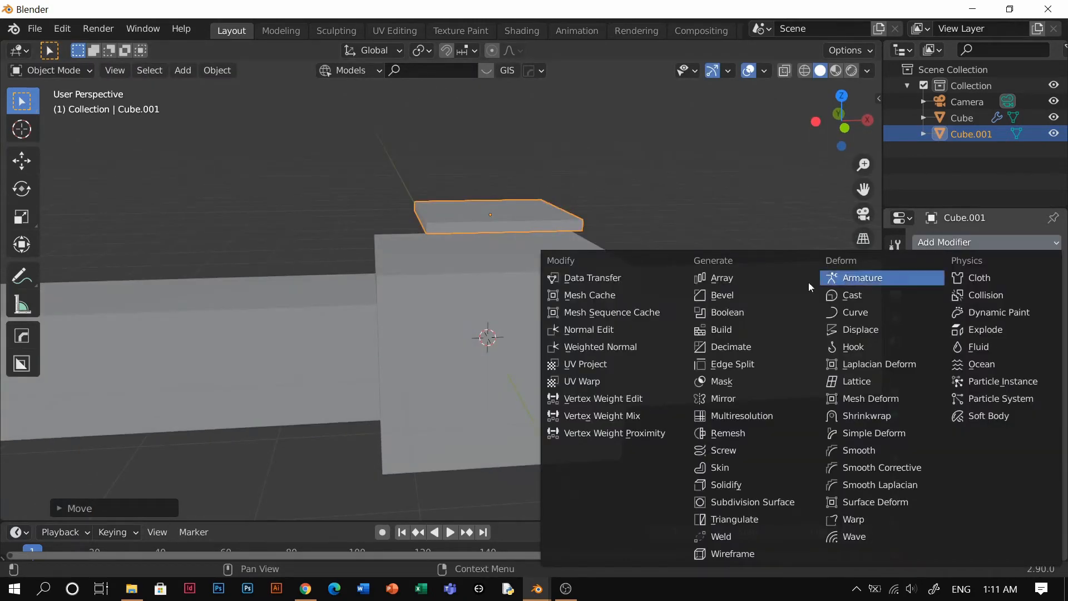
{"action": "left_click", "coordinate": [724, 276]}
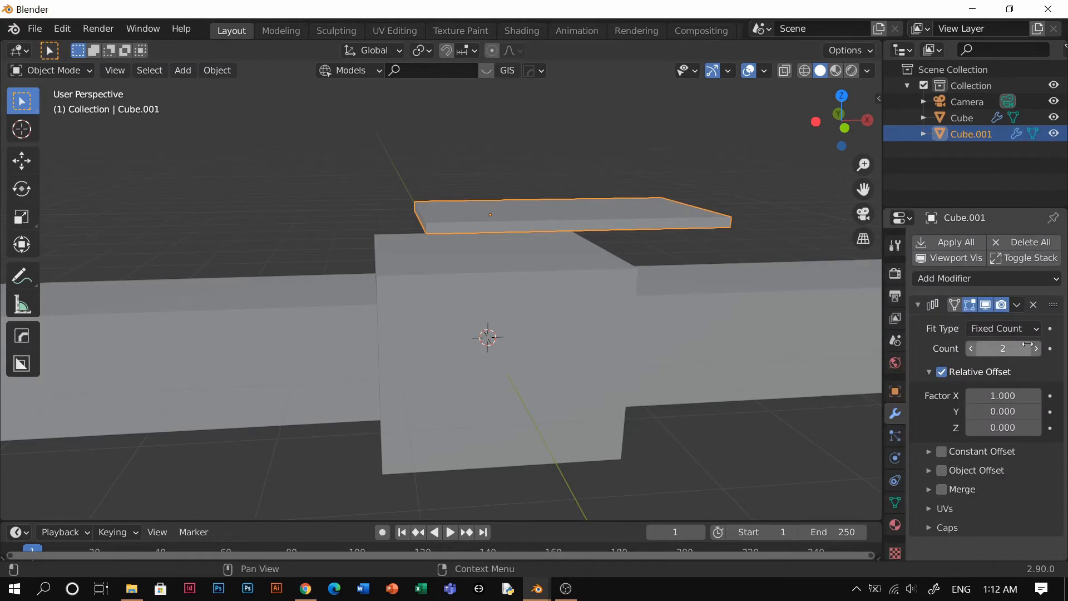
{"action": "left_click", "coordinate": [1005, 401]}
{"action": "type", "text": "0"}
{"action": "key", "text": "Return"}
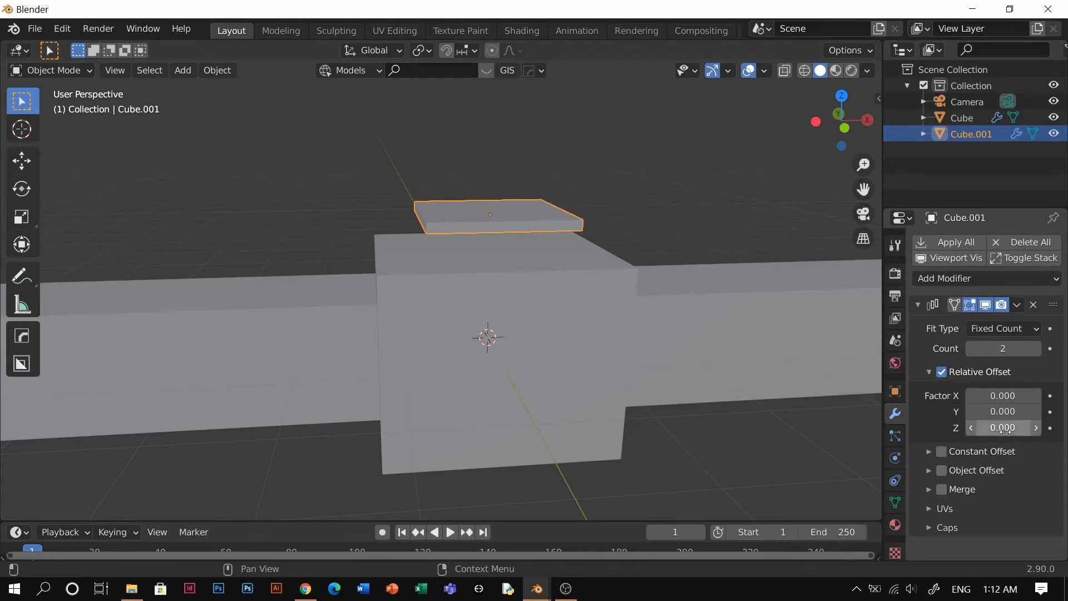
{"action": "left_click_drag", "start_coordinate": [1008, 428], "coordinate": [1038, 427]}
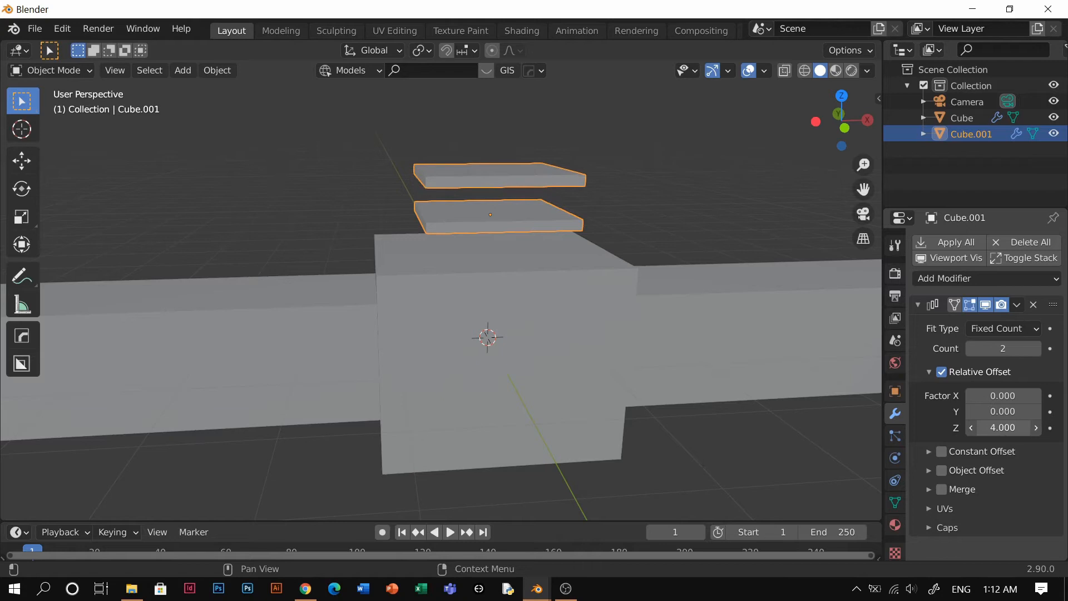
Step: Set the plate array's count to 5, judging the stack through the camera view
{"action": "left_click", "coordinate": [1038, 348]}
{"action": "left_click", "coordinate": [1037, 349]}
{"action": "key", "text": "KP_0"}
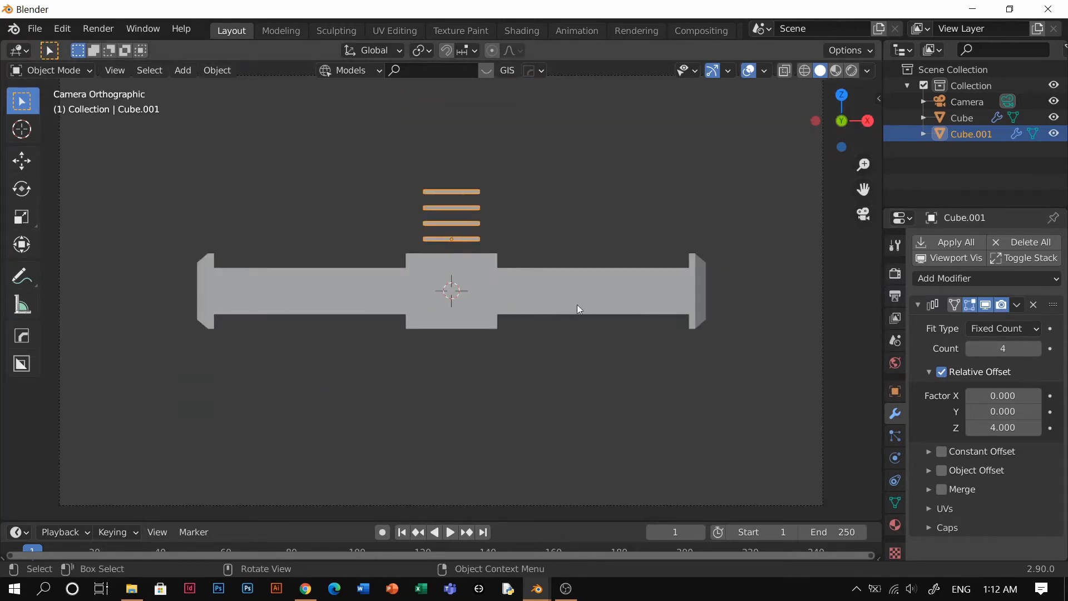
{"action": "left_click", "coordinate": [1037, 348]}
{"action": "left_click", "coordinate": [1037, 348]}
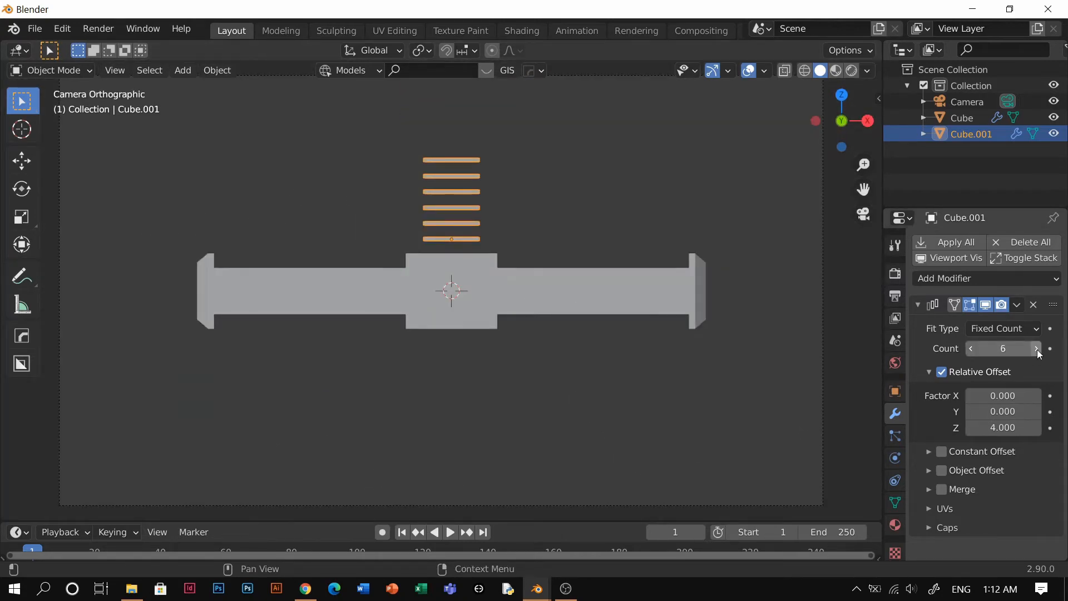
{"action": "left_click", "coordinate": [971, 349]}
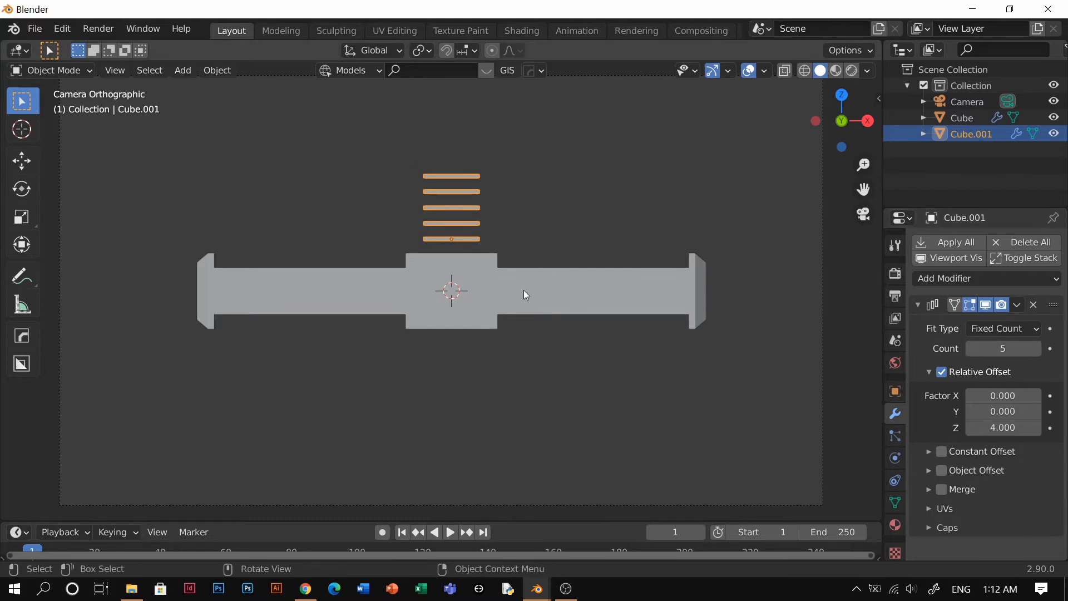
Step: Add a Mirror modifier to the plate stack using Cube as the mirror object and only the Z axis, then deselect it
{"action": "left_click", "coordinate": [946, 279]}
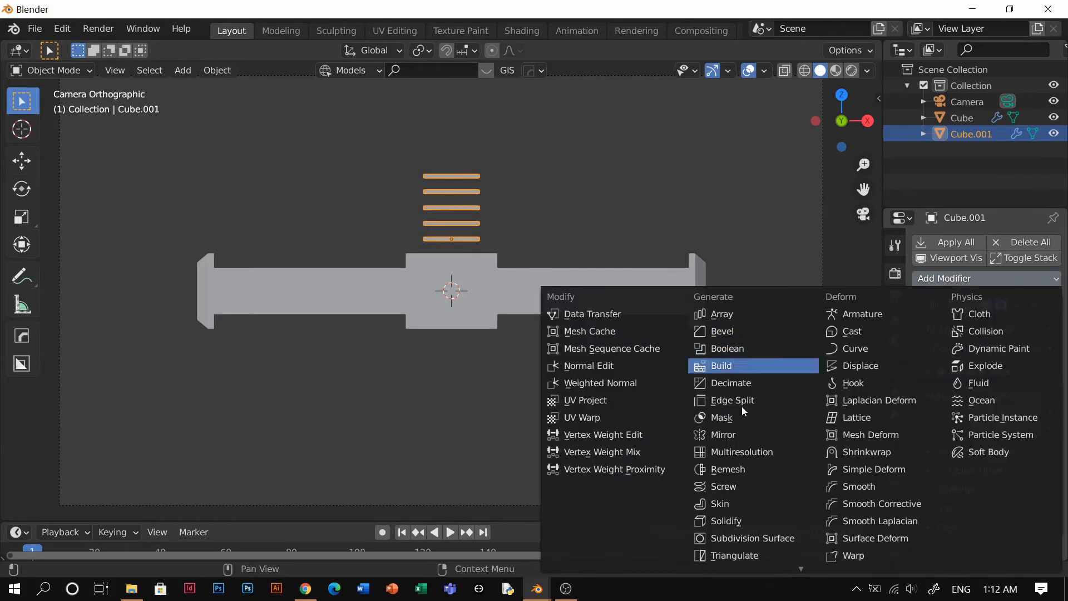
{"action": "left_click", "coordinate": [733, 436]}
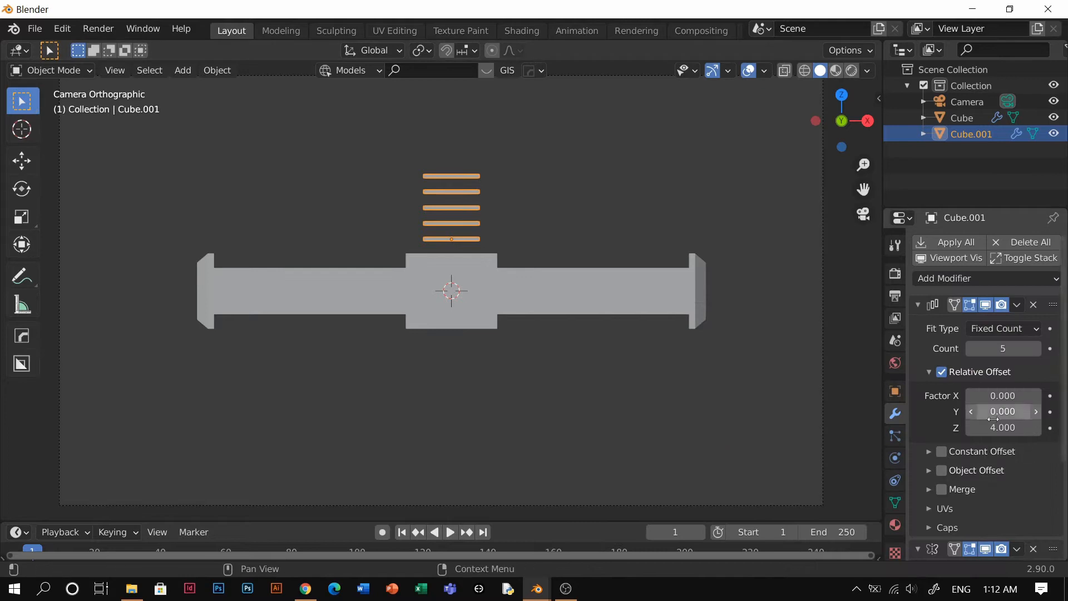
{"action": "scroll", "coordinate": [992, 458], "scroll_direction": "down", "scroll_amount": 5}
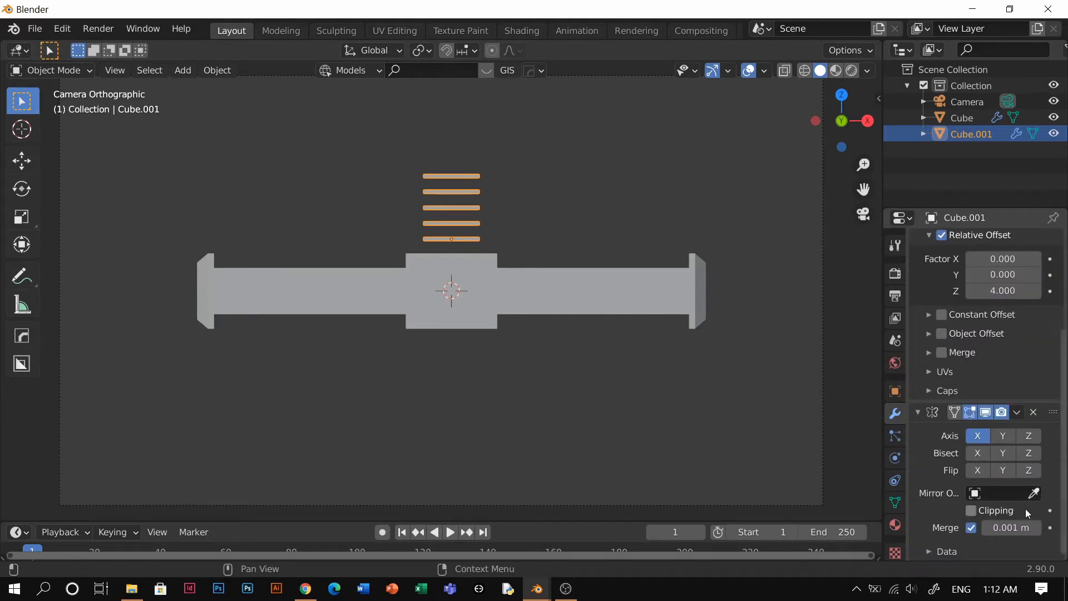
{"action": "left_click", "coordinate": [1033, 495]}
{"action": "left_click", "coordinate": [501, 302]}
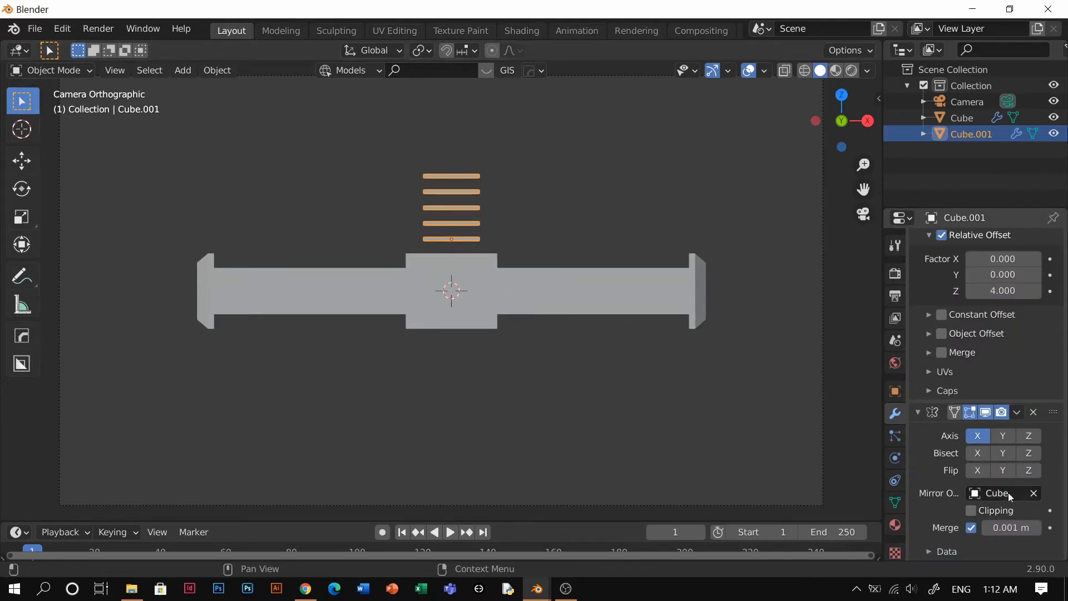
{"action": "left_click", "coordinate": [977, 435]}
{"action": "left_click", "coordinate": [1029, 435]}
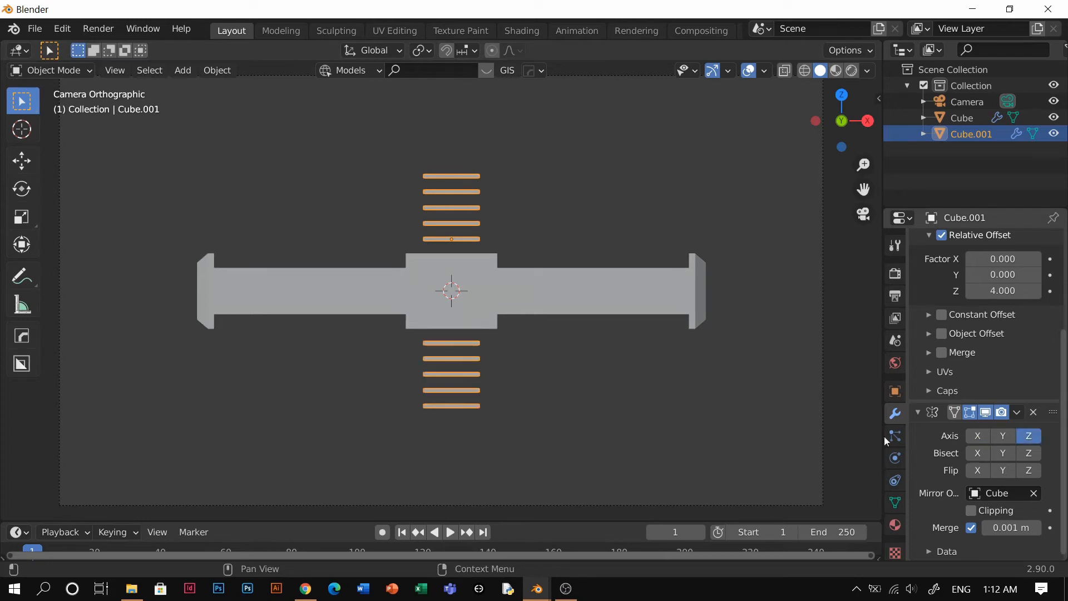
{"action": "left_click", "coordinate": [605, 380]}
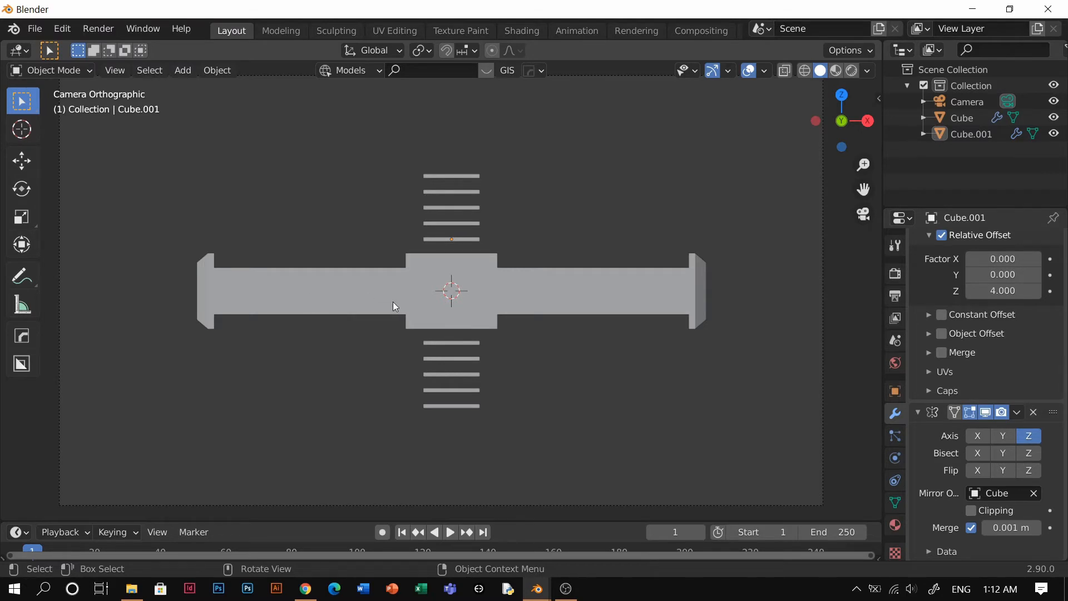
Step: Add a Bevel modifier to the main mirrored shape and set its amount to 0.015 m
{"action": "middle_click_drag", "start_coordinate": [393, 301], "coordinate": [572, 254]}
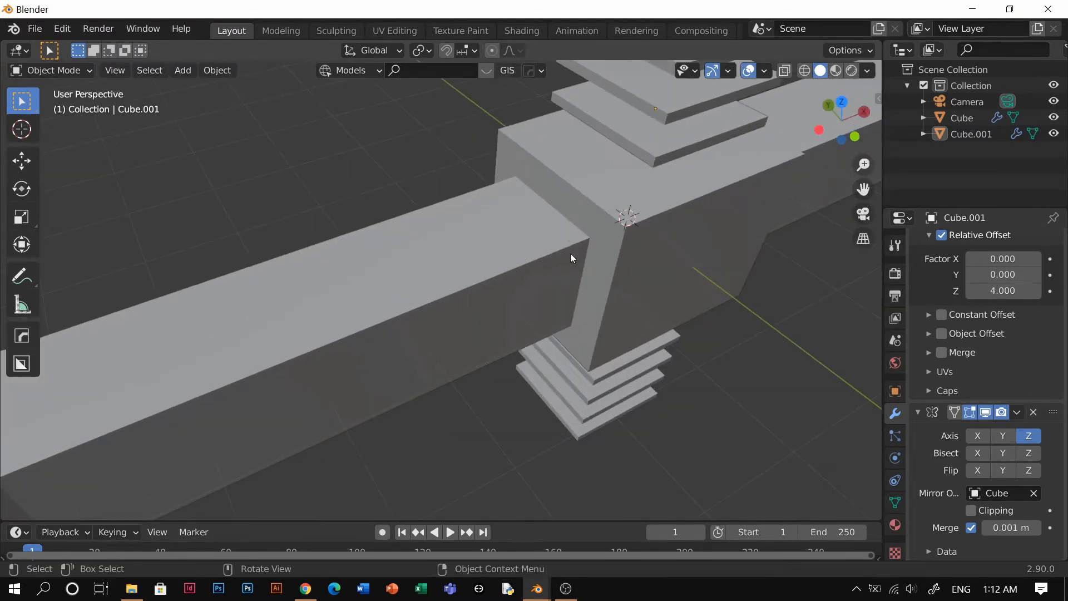
{"action": "left_click", "coordinate": [571, 258]}
{"action": "middle_click_drag", "start_coordinate": [675, 248], "coordinate": [564, 286]}
{"action": "scroll", "coordinate": [564, 289], "scroll_direction": "up", "scroll_amount": 5}
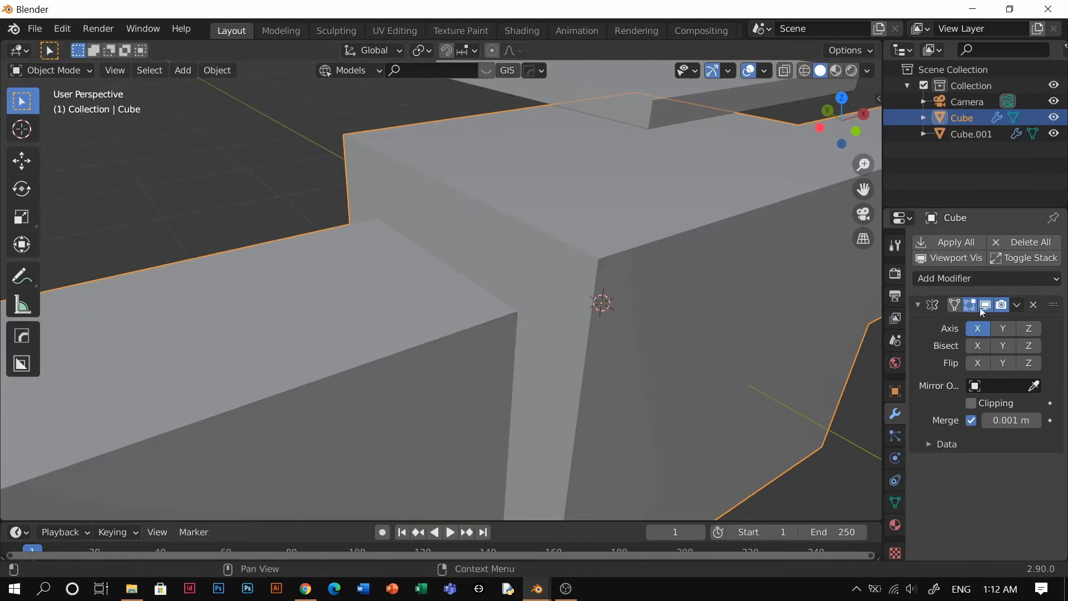
{"action": "left_click", "coordinate": [996, 278]}
{"action": "left_click", "coordinate": [779, 330]}
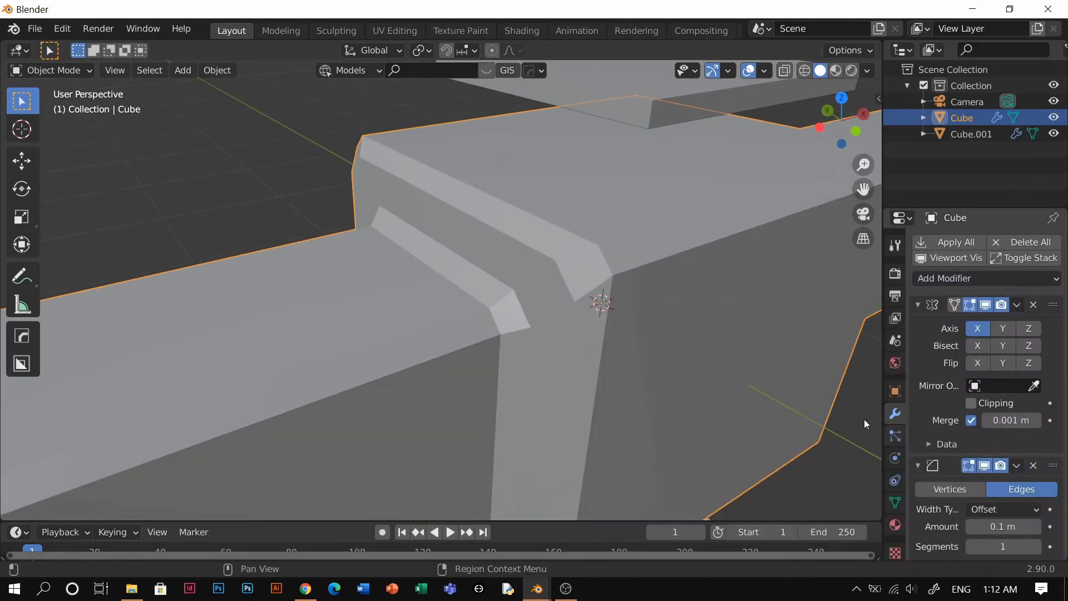
{"action": "scroll", "coordinate": [1025, 495], "scroll_direction": "down", "scroll_amount": 3}
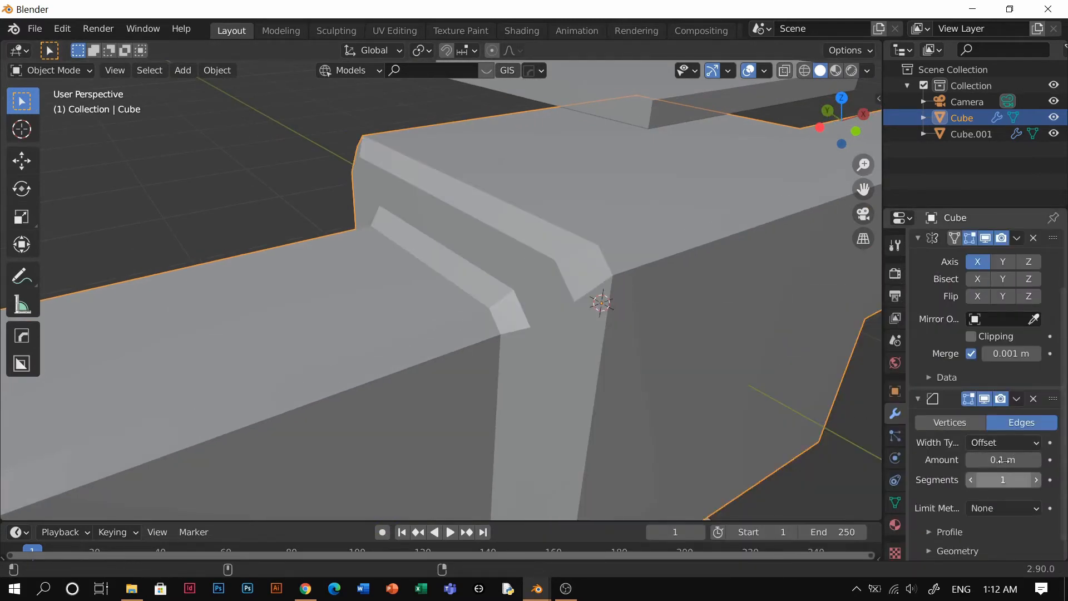
{"action": "left_click_drag", "start_coordinate": [1005, 459], "coordinate": [979, 459]}
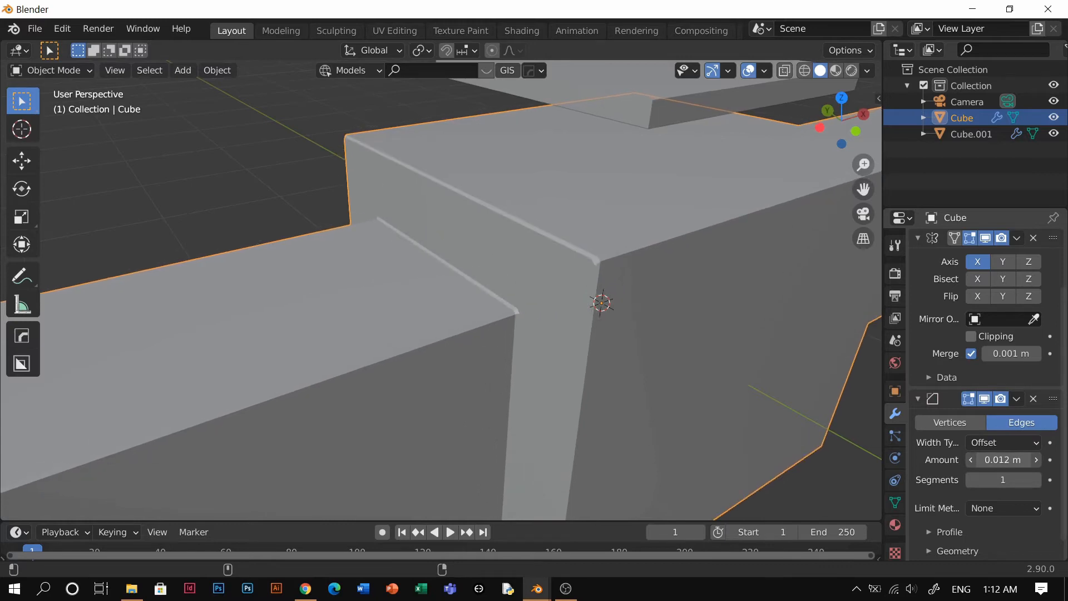
Step: Set the main shape's bevel to 3 segments and enable Harden Normals in its shading options
{"action": "left_click", "coordinate": [1035, 482]}
{"action": "left_click", "coordinate": [1035, 482]}
{"action": "scroll", "coordinate": [979, 518], "scroll_direction": "down", "scroll_amount": 1}
{"action": "left_click", "coordinate": [953, 543]}
{"action": "scroll", "coordinate": [960, 496], "scroll_direction": "down", "scroll_amount": 4}
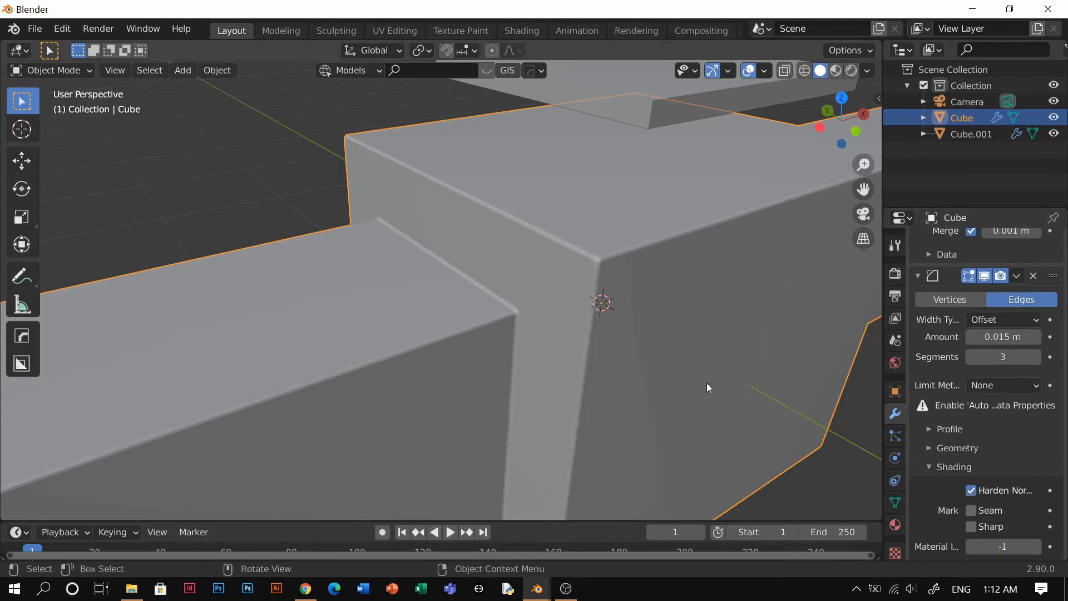
Step: Shade the main shape smooth, enable Auto Smooth for its normals, and deselect it
{"action": "right_click", "coordinate": [648, 272]}
{"action": "left_click", "coordinate": [651, 270]}
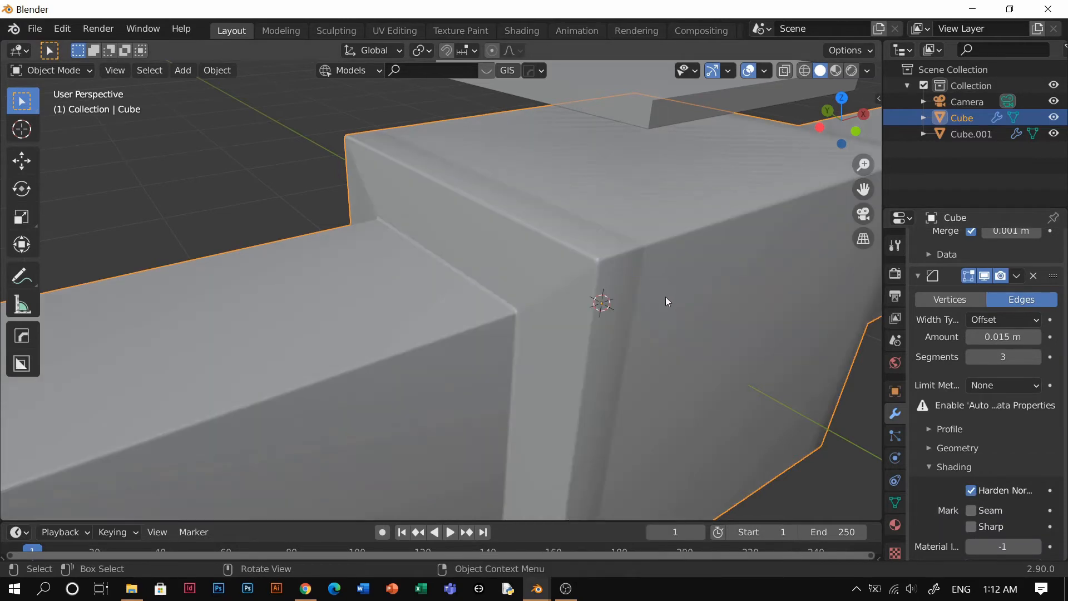
{"action": "right_click", "coordinate": [589, 267]}
{"action": "left_click", "coordinate": [589, 267]}
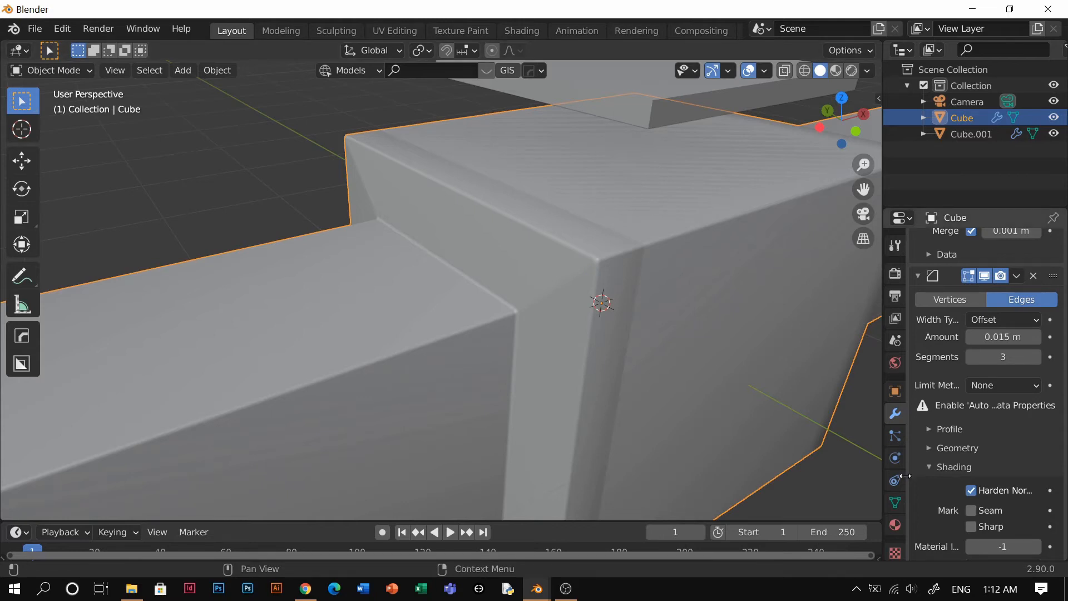
{"action": "left_click", "coordinate": [896, 503]}
{"action": "left_click", "coordinate": [946, 512]}
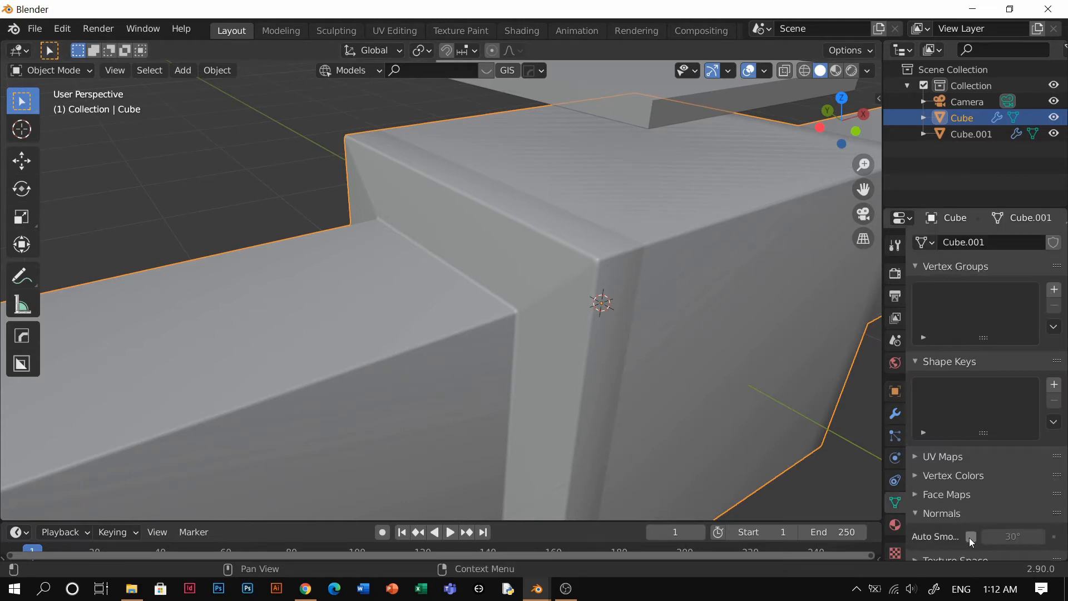
{"action": "left_click", "coordinate": [971, 536]}
{"action": "left_click", "coordinate": [194, 166]}
Step: Add a Bevel modifier to the stacked plates and set its amount to 0.018 m
{"action": "middle_click_drag", "start_coordinate": [193, 166], "coordinate": [536, 282]}
{"action": "key", "text": "q"}
{"action": "key", "text": "Escape"}
{"action": "left_click", "coordinate": [599, 267]}
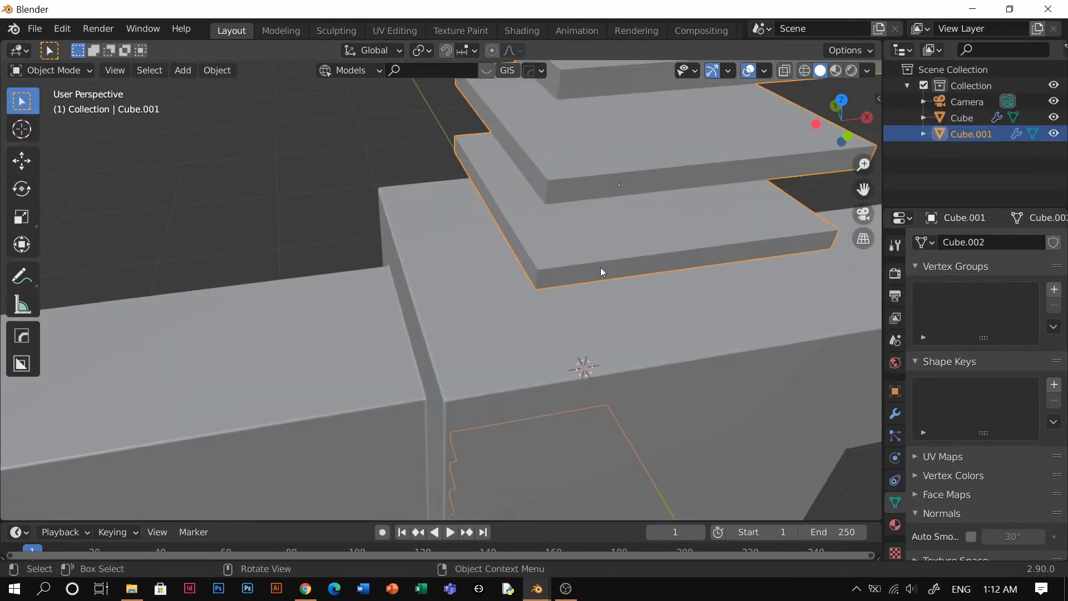
{"action": "middle_click_drag", "start_coordinate": [600, 267], "coordinate": [567, 274]}
{"action": "left_click", "coordinate": [895, 414]}
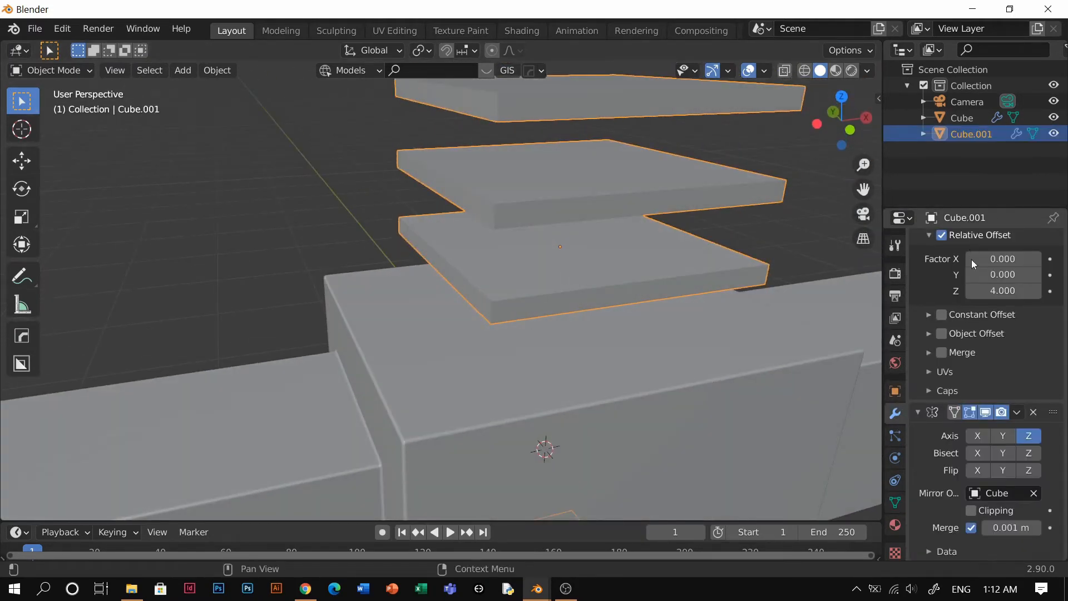
{"action": "scroll", "coordinate": [972, 260], "scroll_direction": "up", "scroll_amount": 5}
{"action": "left_click", "coordinate": [948, 278]}
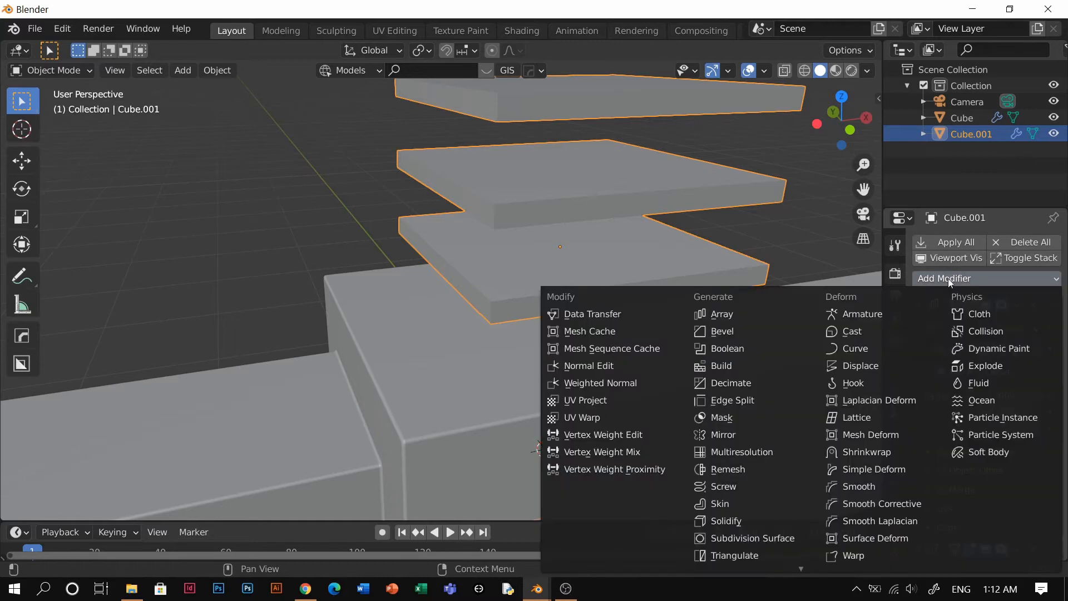
{"action": "left_click", "coordinate": [745, 334]}
{"action": "mouse_move", "coordinate": [593, 268]}
{"action": "middle_mouse_down"}
{"action": "mouse_move", "coordinate": [597, 298]}
{"action": "mouse_move", "coordinate": [596, 272]}
{"action": "middle_mouse_up"}
{"action": "scroll", "coordinate": [996, 479], "scroll_direction": "down", "scroll_amount": 10}
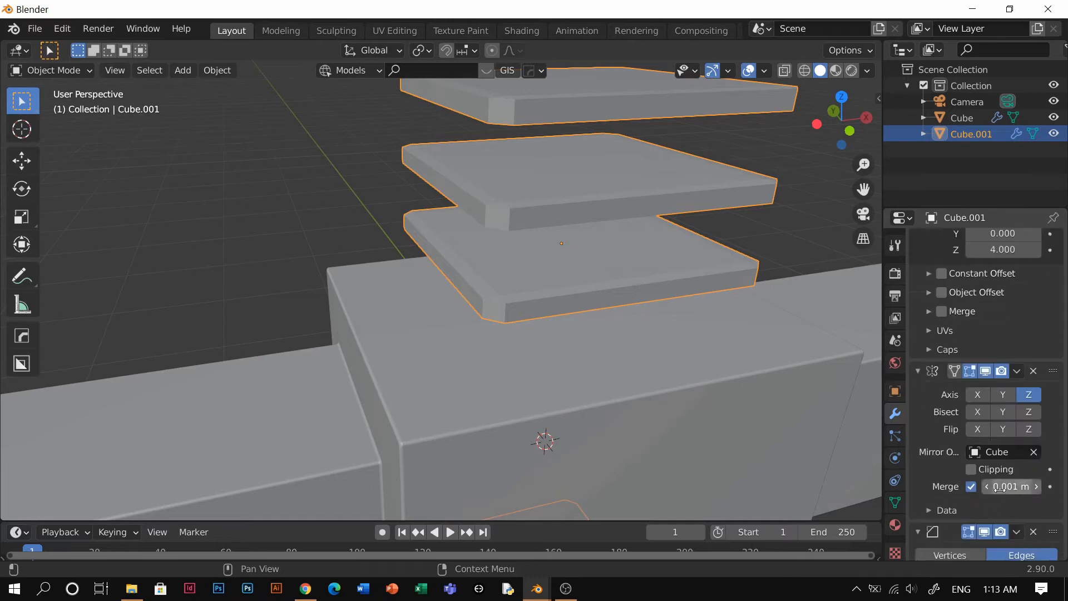
{"action": "left_click_drag", "start_coordinate": [1004, 442], "coordinate": [979, 442]}
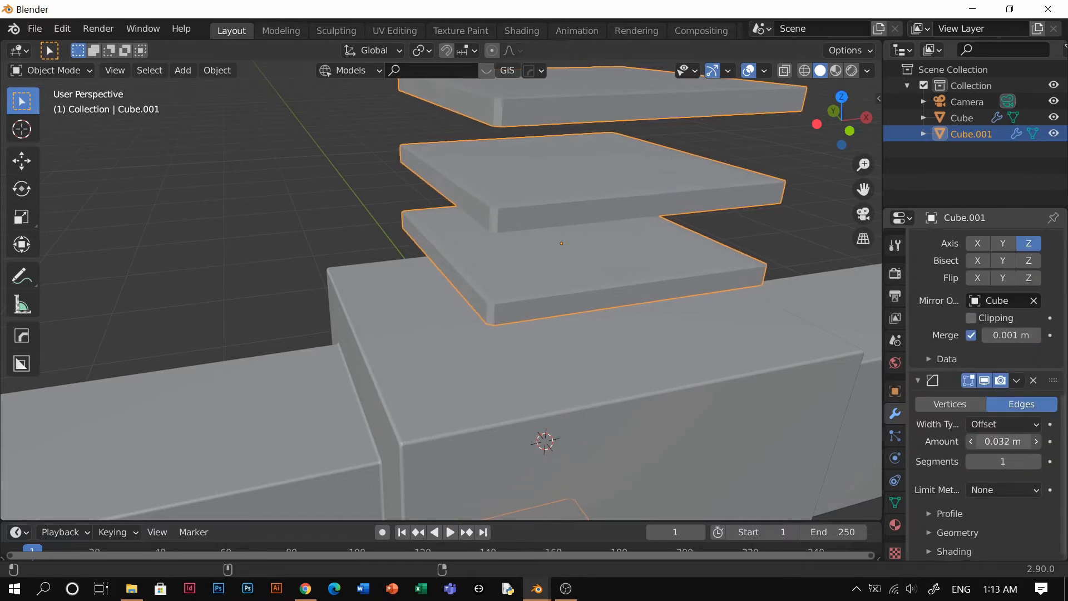
Step: Set the plates' bevel to 3 segments and enable Harden Normals in its shading options
{"action": "left_click", "coordinate": [1037, 462]}
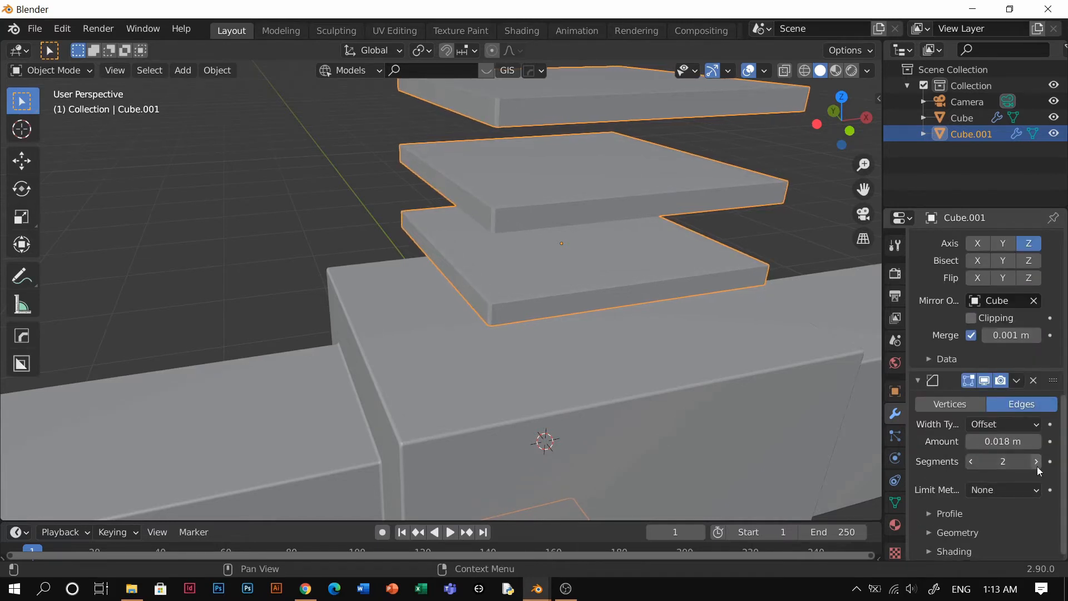
{"action": "left_click", "coordinate": [959, 550]}
{"action": "scroll", "coordinate": [952, 505], "scroll_direction": "down", "scroll_amount": 5}
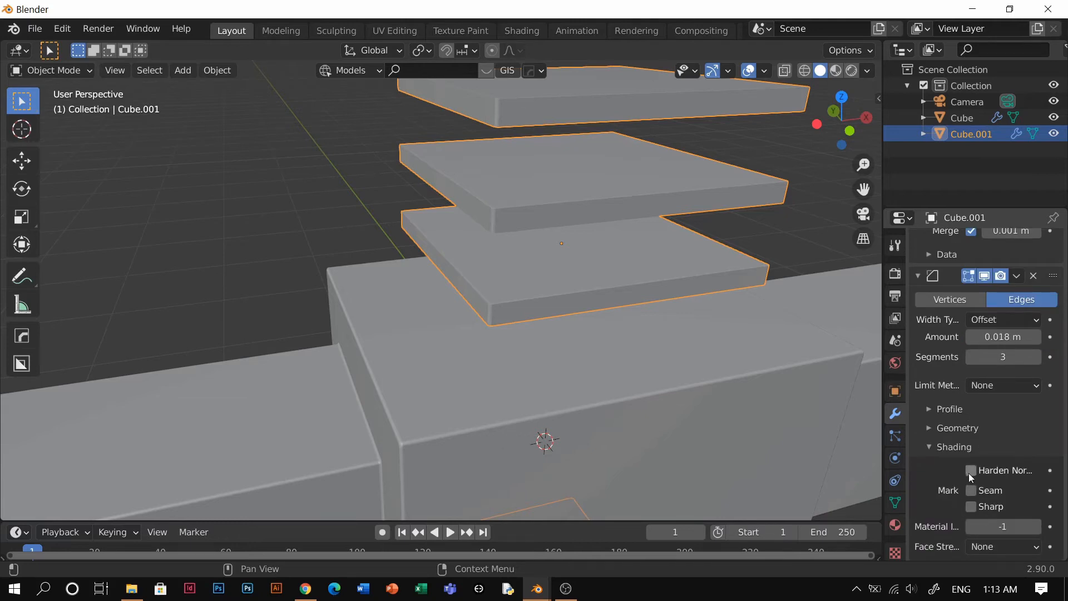
{"action": "left_click", "coordinate": [971, 471]}
{"action": "left_click", "coordinate": [961, 468]}
Step: Shade the stacked plates smooth and enable Auto Smooth for their normals
{"action": "right_click", "coordinate": [576, 229]}
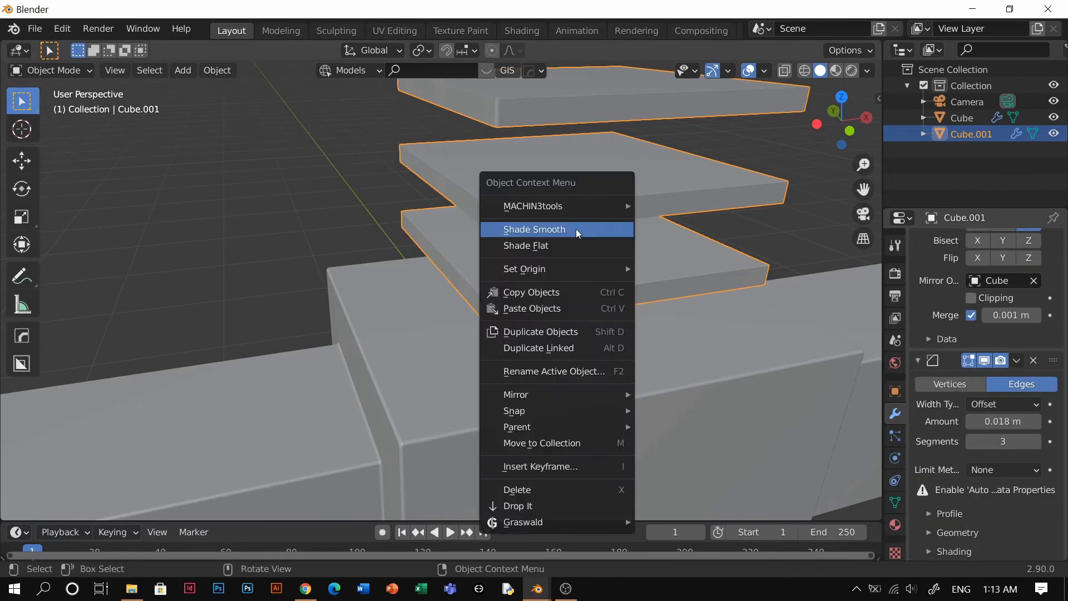
{"action": "left_click", "coordinate": [576, 229]}
{"action": "left_click", "coordinate": [895, 502]}
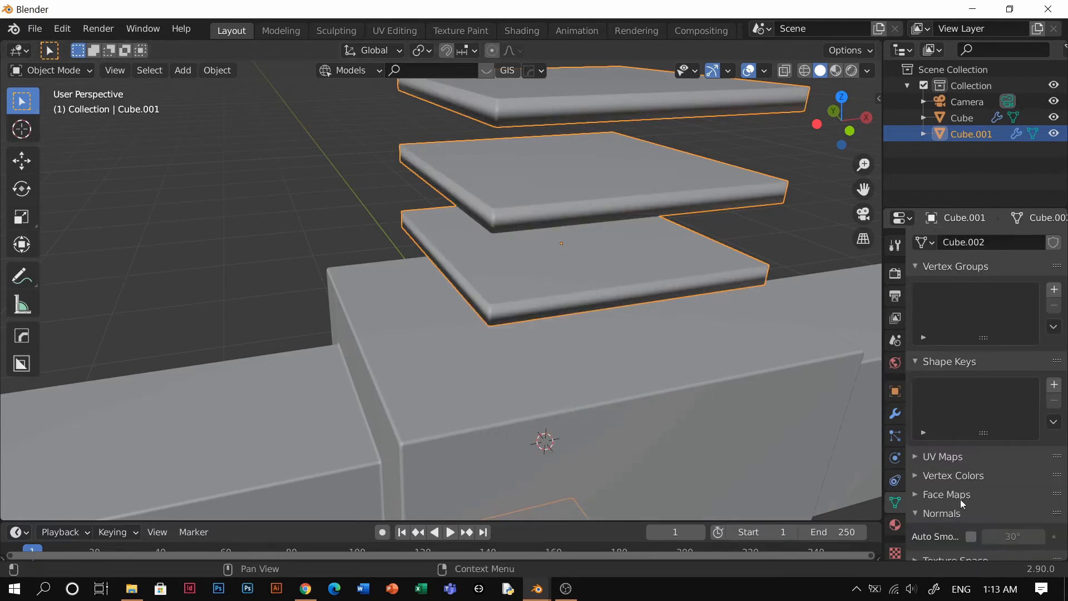
{"action": "left_click", "coordinate": [971, 537]}
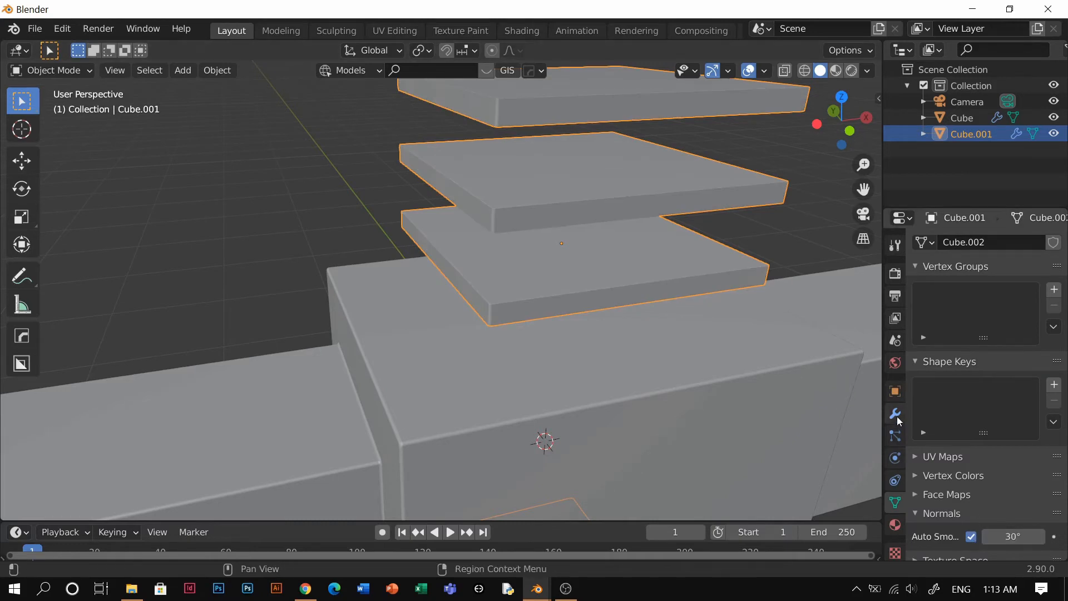
Step: Set the limit method of the plates' Bevel modifier to Angle
{"action": "left_click", "coordinate": [896, 414]}
{"action": "left_click", "coordinate": [1019, 491]}
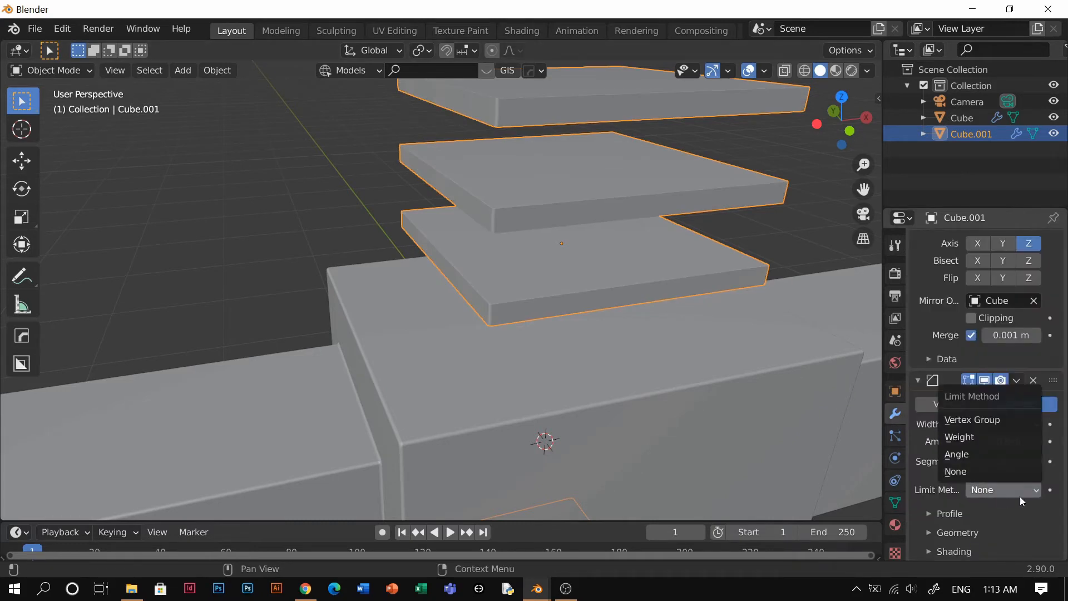
{"action": "left_click", "coordinate": [977, 455]}
Step: Set the limit method of the main body's Bevel modifier to Angle
{"action": "left_click", "coordinate": [630, 424]}
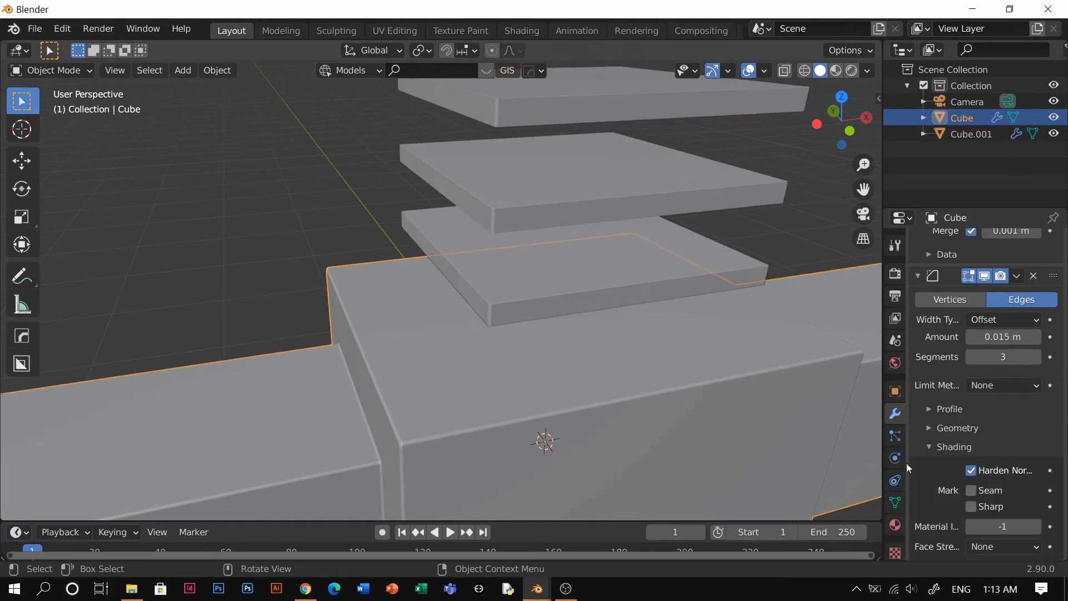
{"action": "left_click", "coordinate": [985, 384]}
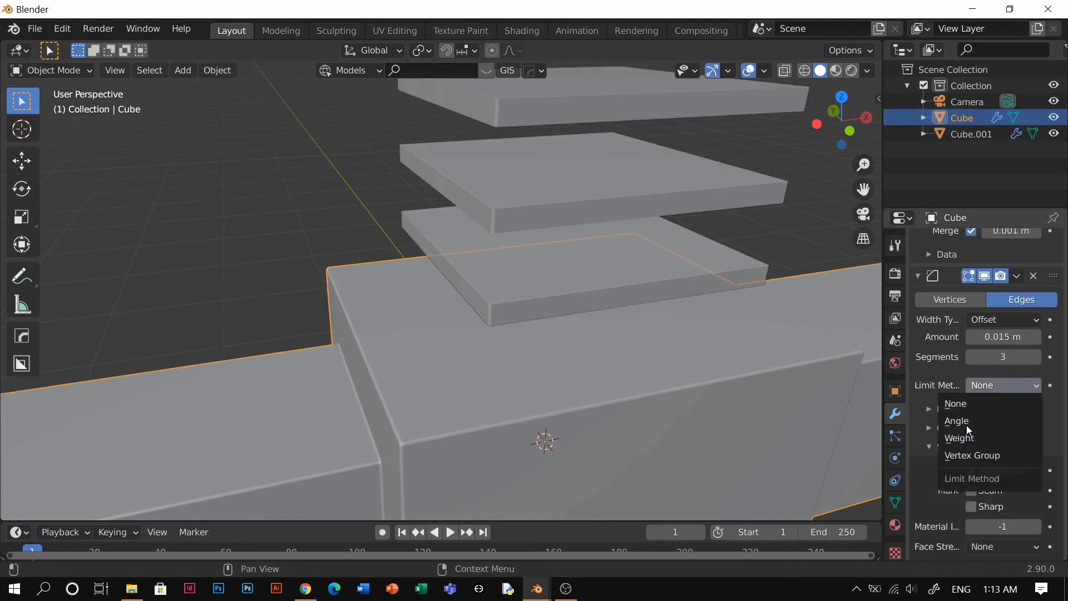
{"action": "left_click", "coordinate": [967, 426]}
{"action": "middle_click_drag", "start_coordinate": [371, 241], "coordinate": [586, 258]}
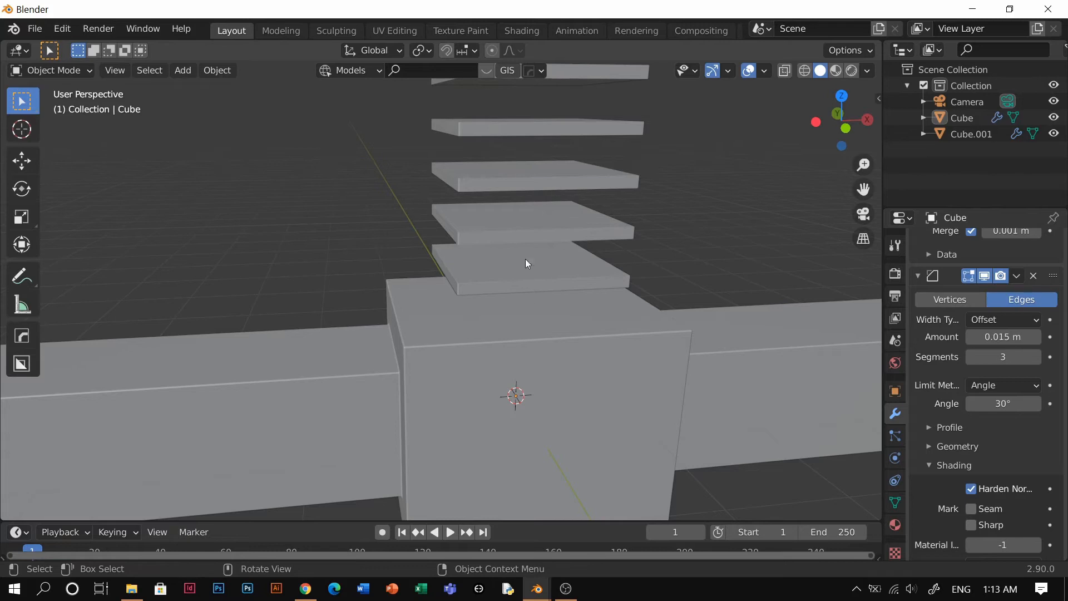
Step: Inspect the whole detail shape through the orthographic camera and review the main body's modifier settings
{"action": "key", "text": "q"}
{"action": "key", "text": "Escape"}
{"action": "key", "text": "q"}
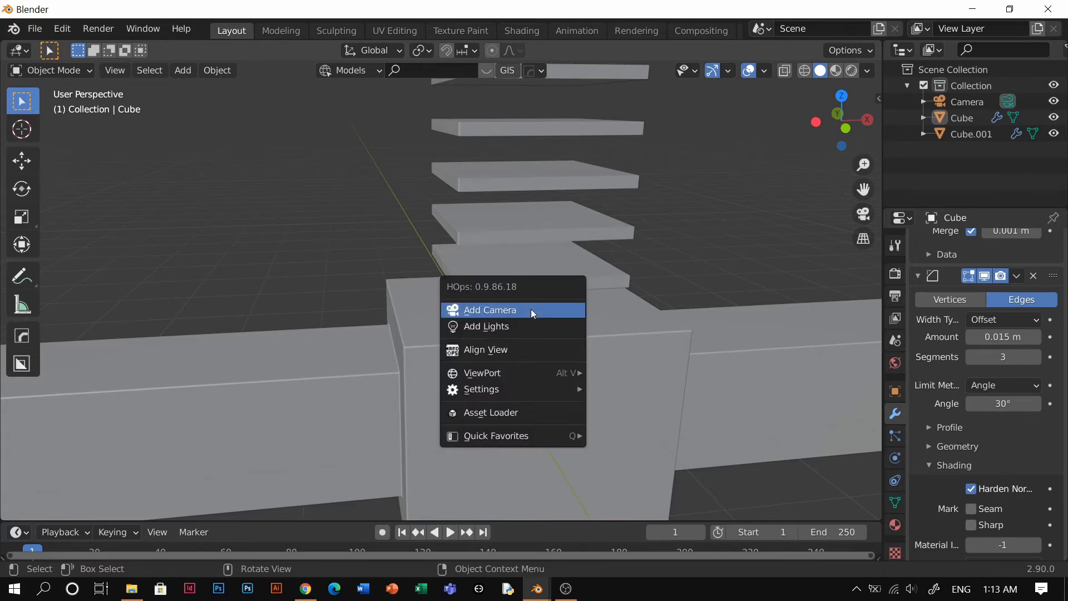
{"action": "key", "text": "Escape"}
{"action": "key", "text": "KP_0"}
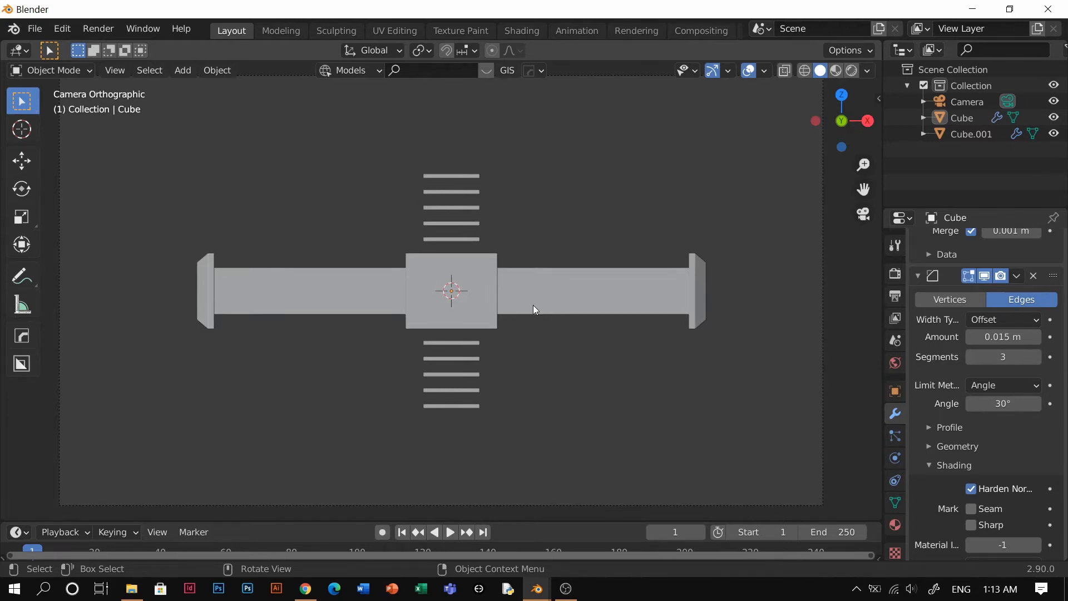
{"action": "middle_click_drag", "start_coordinate": [536, 306], "coordinate": [435, 448]}
{"action": "key", "text": "KP_0"}
{"action": "scroll", "coordinate": [562, 328], "scroll_direction": "up", "scroll_amount": 3}
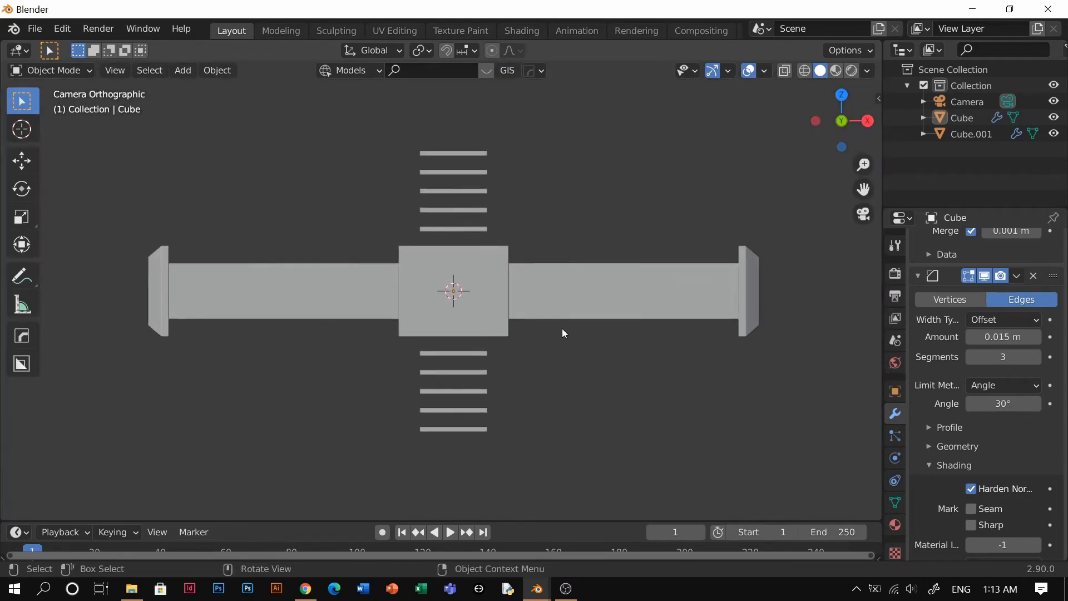
{"action": "scroll", "coordinate": [563, 333], "scroll_direction": "up", "scroll_amount": 1}
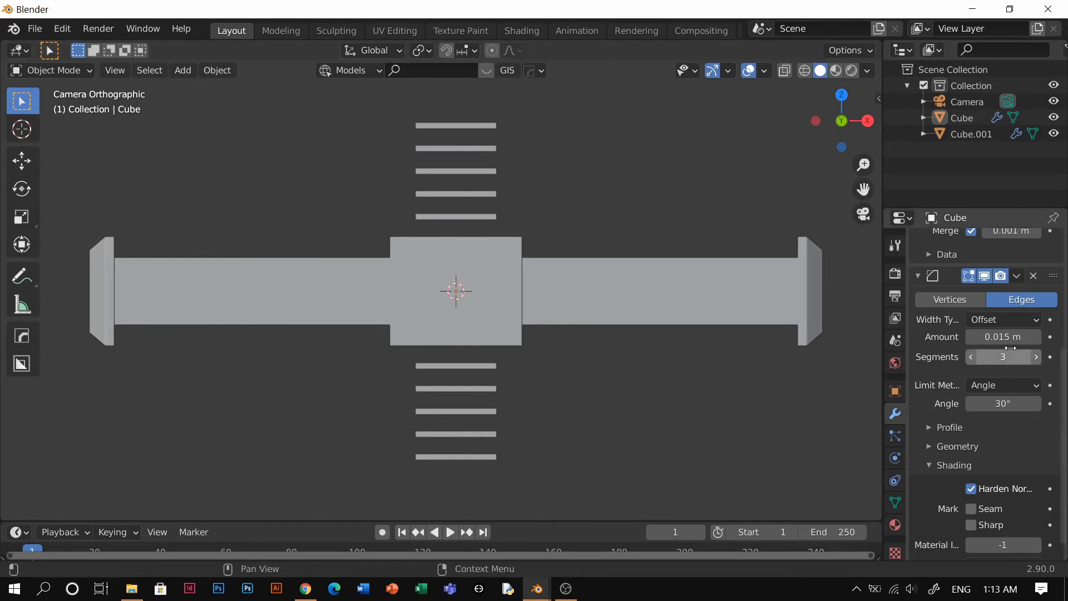
{"action": "scroll", "coordinate": [984, 375], "scroll_direction": "up", "scroll_amount": 6}
{"action": "scroll", "coordinate": [985, 379], "scroll_direction": "down", "scroll_amount": 8}
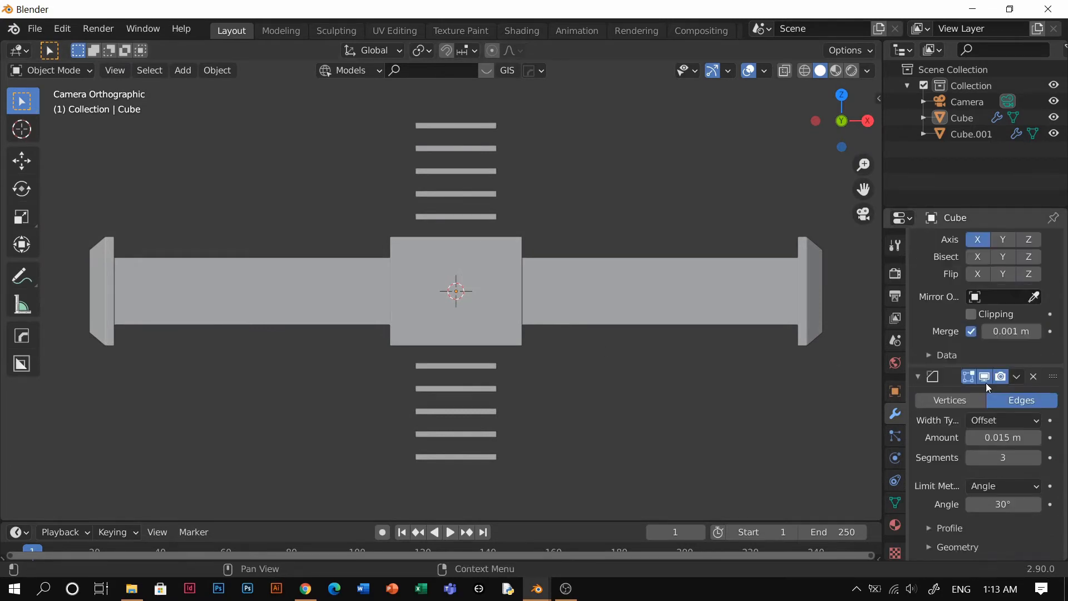
Step: Reduce the stacked plates' array count to 2 and set its relative Z offset factor to 2.630
{"action": "left_click", "coordinate": [438, 199]}
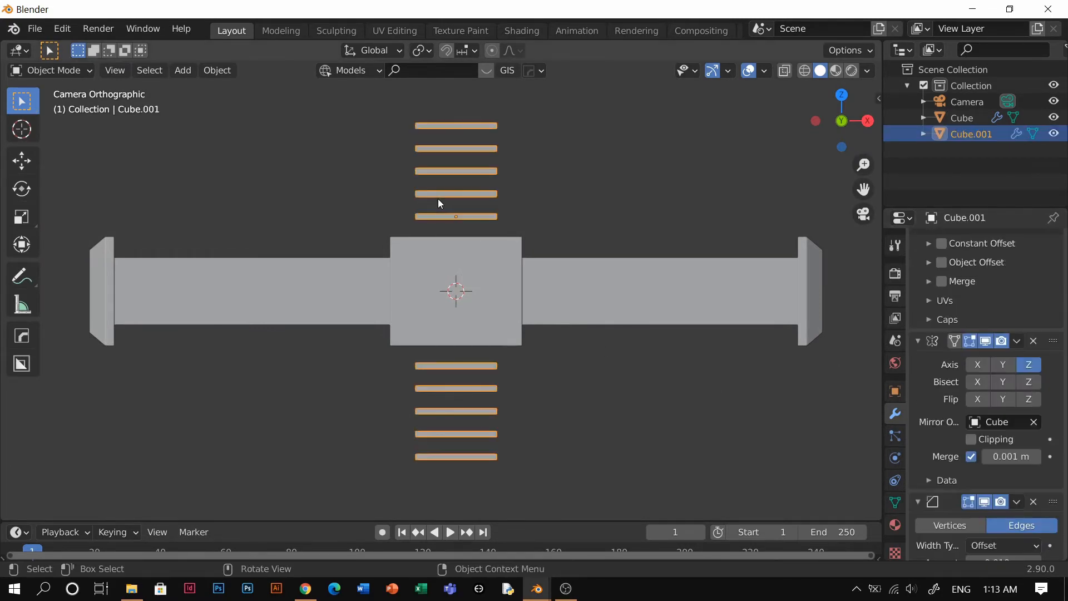
{"action": "scroll", "coordinate": [1011, 359], "scroll_direction": "up", "scroll_amount": 8}
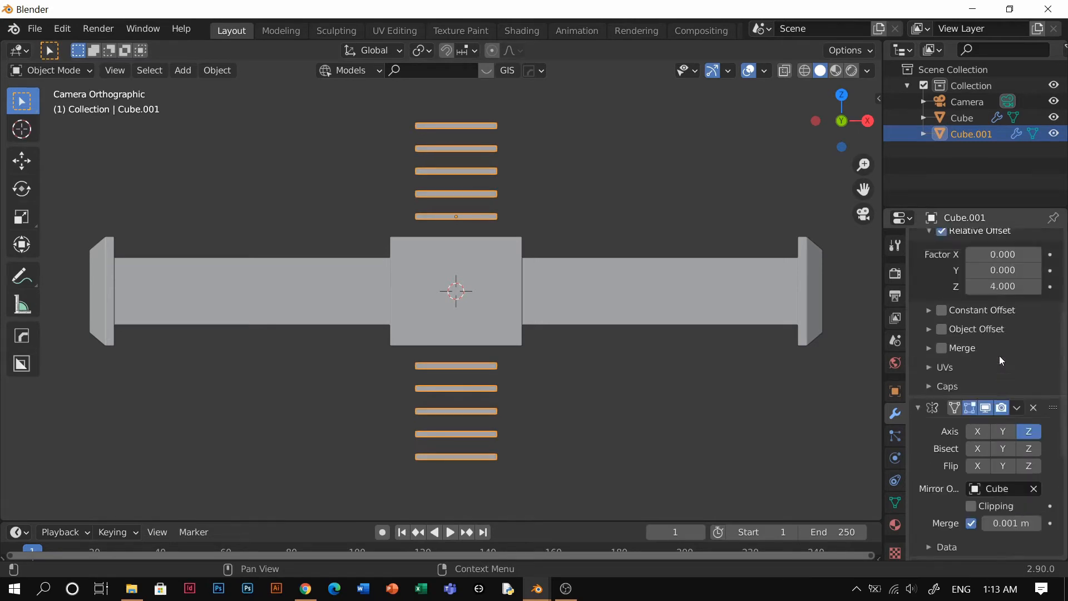
{"action": "left_click", "coordinate": [970, 335]}
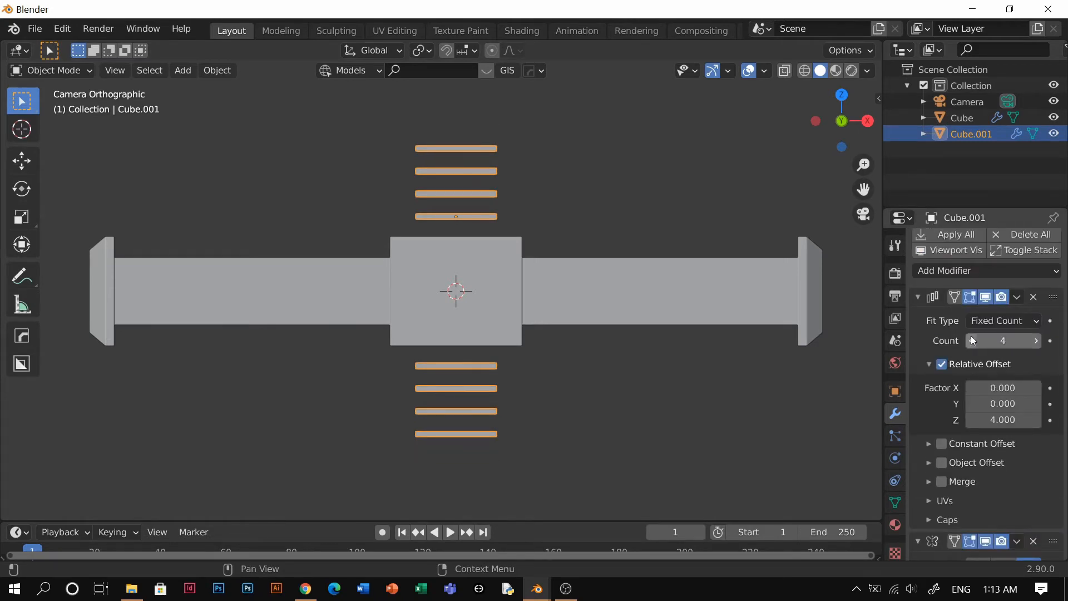
{"action": "left_click", "coordinate": [972, 341]}
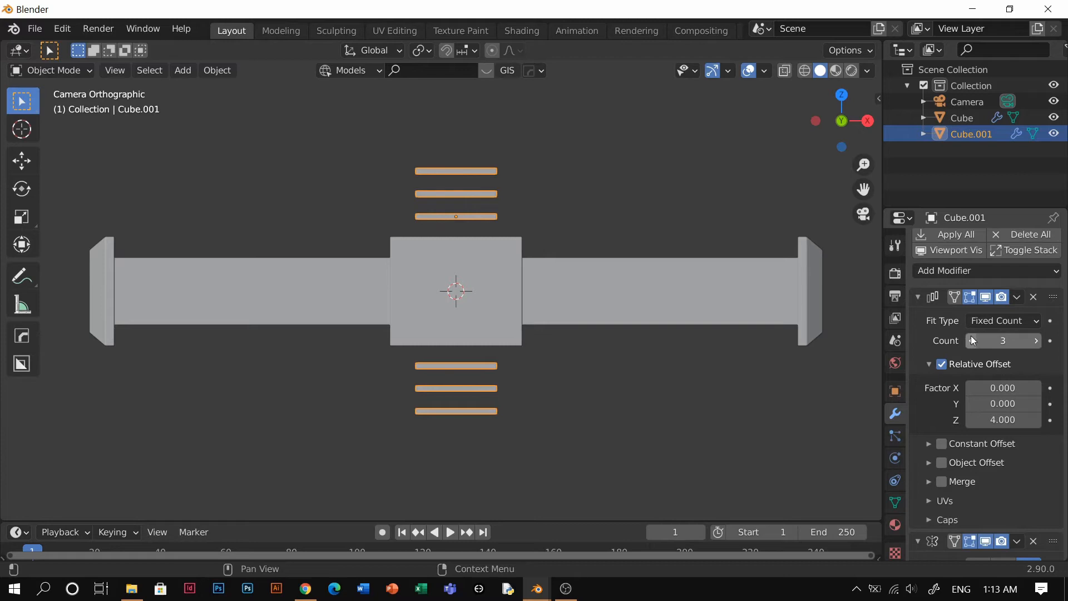
{"action": "left_click", "coordinate": [973, 340]}
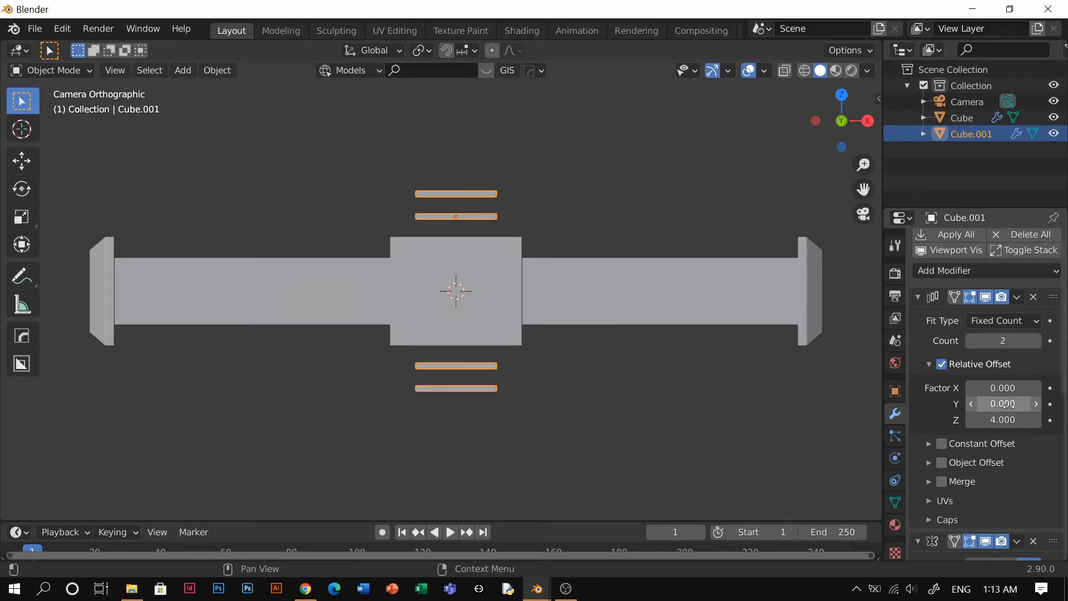
{"action": "left_click_drag", "start_coordinate": [1003, 419], "coordinate": [970, 420]}
{"action": "left_click", "coordinate": [588, 405]}
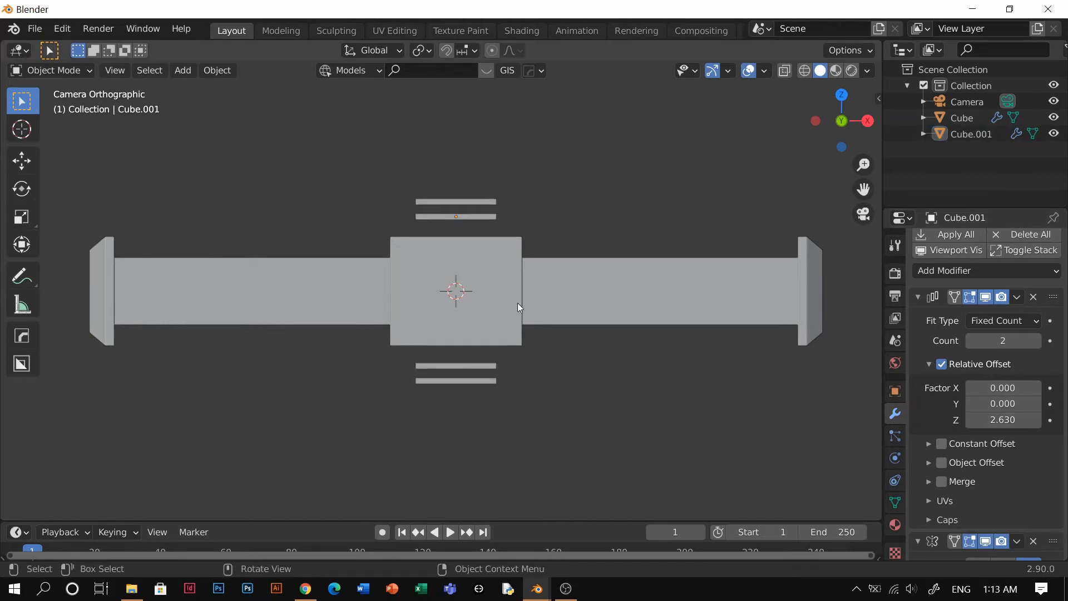
Step: Inset the front face of the main body's central block by about 0.16
{"action": "middle_click_drag", "start_coordinate": [518, 302], "coordinate": [495, 281]}
{"action": "scroll", "coordinate": [491, 289], "scroll_direction": "up", "scroll_amount": 5}
{"action": "left_click", "coordinate": [488, 280]}
{"action": "scroll", "coordinate": [493, 279], "scroll_direction": "down", "scroll_amount": 4}
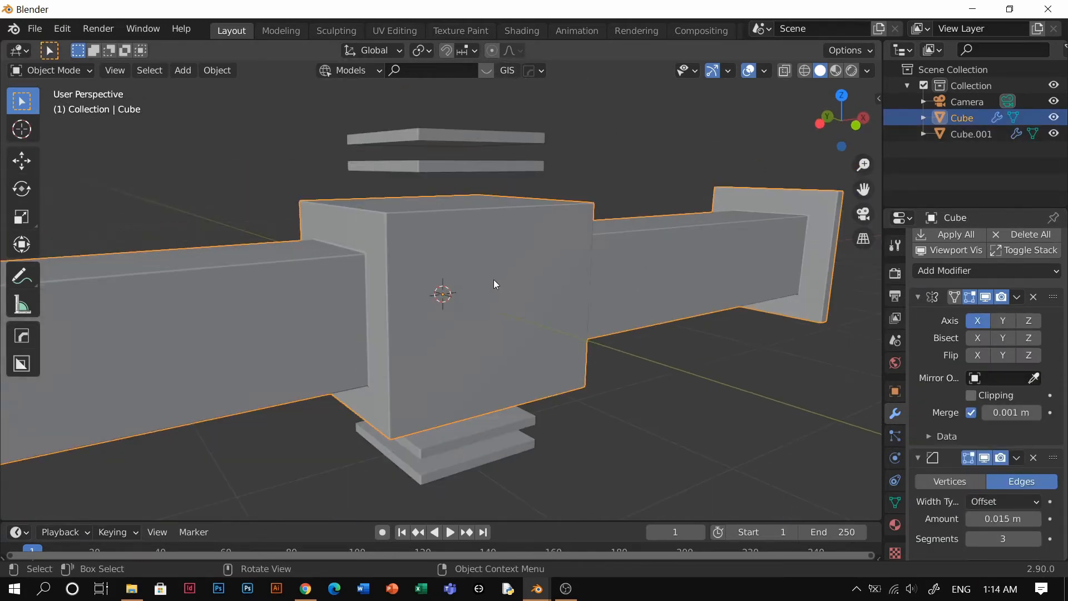
{"action": "key", "text": "Tab"}
{"action": "left_click", "coordinate": [511, 336]}
{"action": "middle_click_drag", "start_coordinate": [526, 326], "coordinate": [568, 316]}
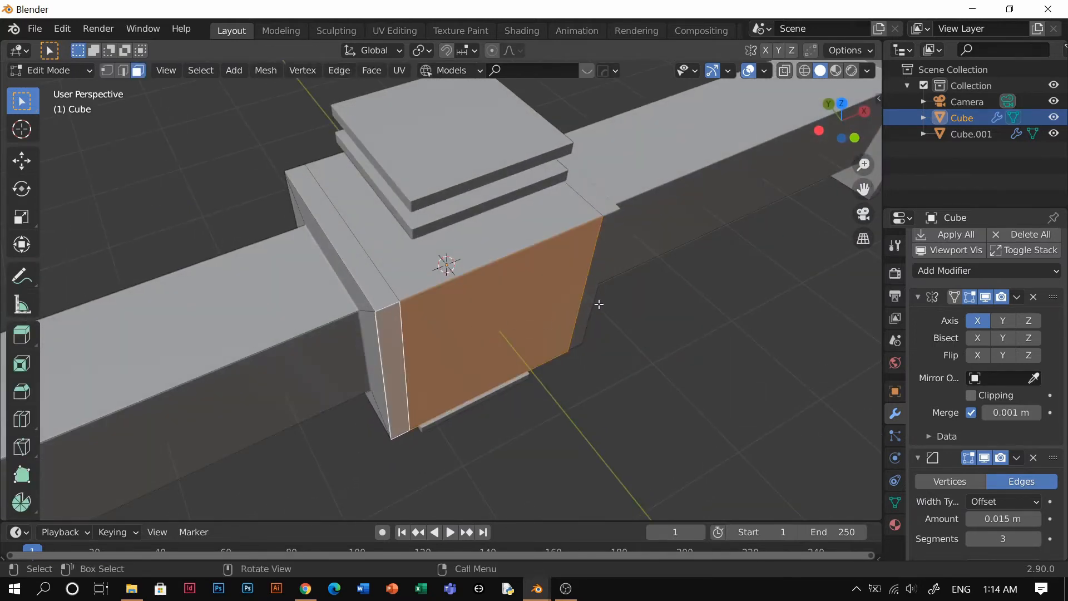
{"action": "mouse_move", "coordinate": [565, 294]}
{"action": "middle_mouse_down"}
{"action": "mouse_move", "coordinate": [579, 320]}
{"action": "mouse_move", "coordinate": [562, 264]}
{"action": "mouse_move", "coordinate": [578, 284]}
{"action": "middle_mouse_up"}
{"action": "key", "text": "i"}
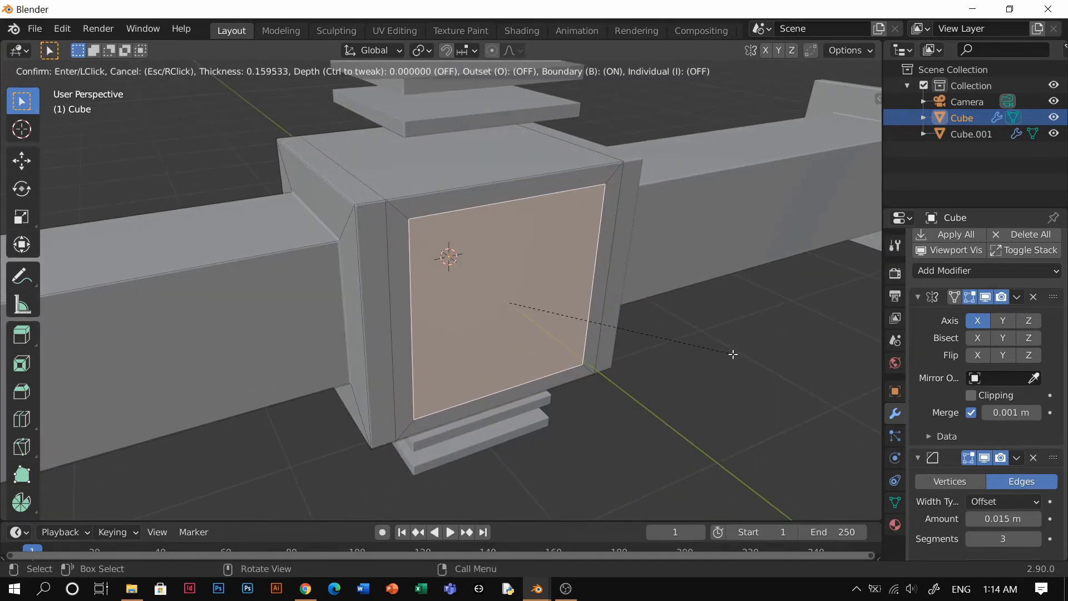
{"action": "left_click", "coordinate": [734, 354]}
Step: Move the central block's inset face about 0.18 m outward along the negative Y axis
{"action": "key", "text": "g"}
{"action": "key", "text": "y"}
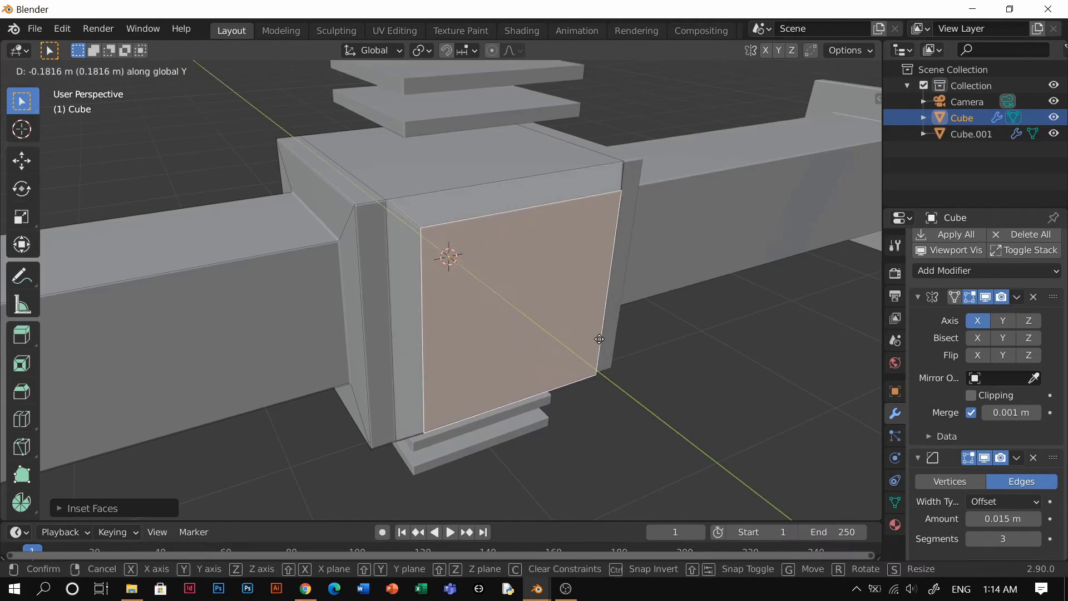
{"action": "left_click", "coordinate": [599, 339]}
{"action": "key", "text": "Tab"}
{"action": "key", "text": "KP_0"}
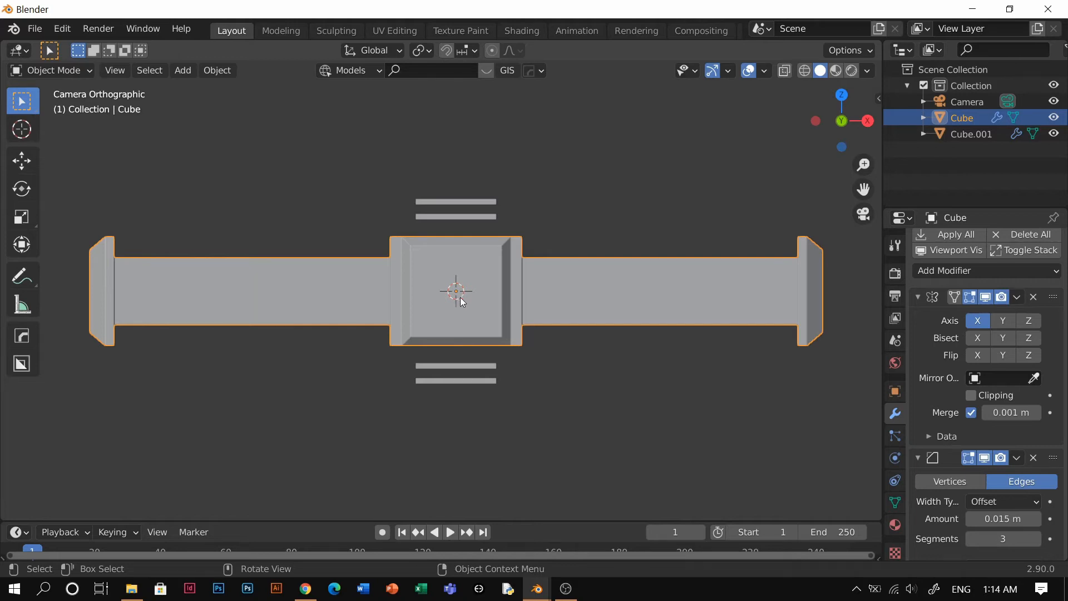
Step: Inset the front face of the main body's side bar by about 0.127
{"action": "middle_click_drag", "start_coordinate": [463, 302], "coordinate": [595, 254]}
{"action": "key", "text": "Tab"}
{"action": "left_click", "coordinate": [528, 292]}
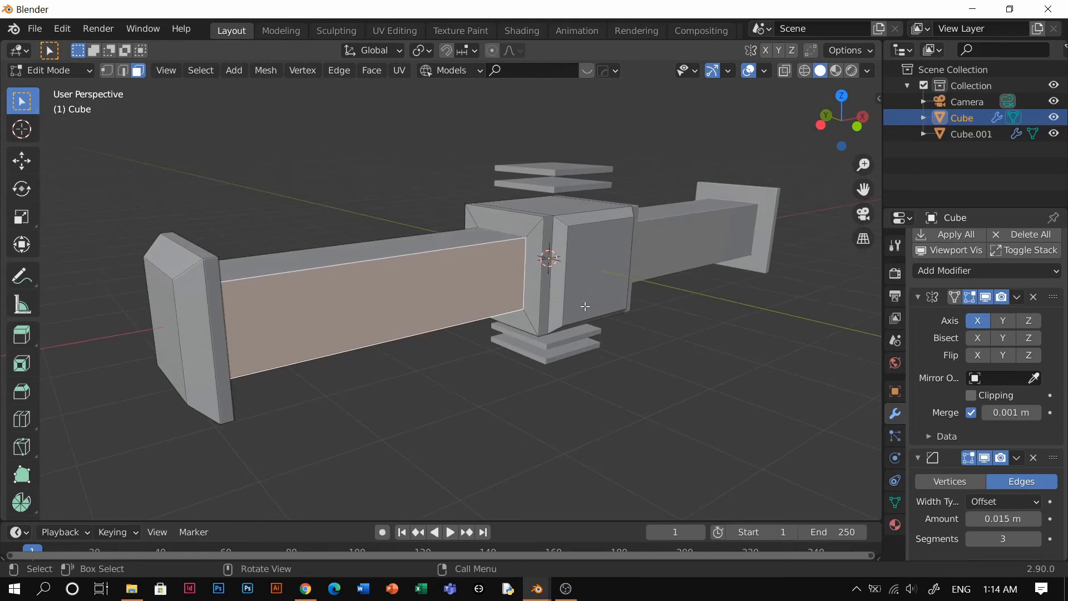
{"action": "key", "text": "i"}
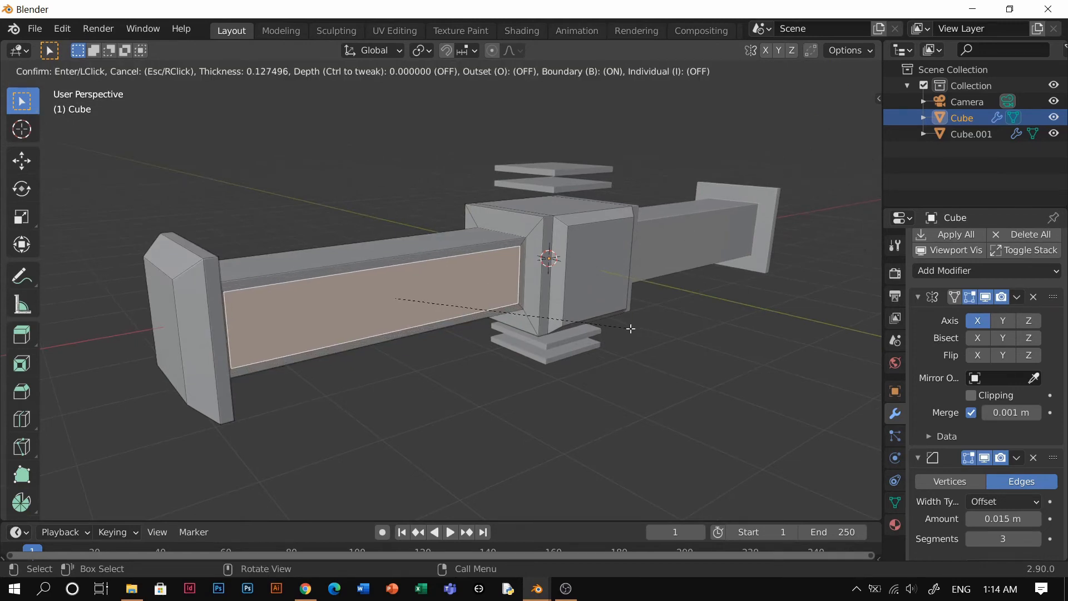
{"action": "left_click", "coordinate": [631, 328]}
Step: Move the side bar's inset face slightly outward along the Y axis and finish editing the mesh
{"action": "key", "text": "g"}
{"action": "key", "text": "y"}
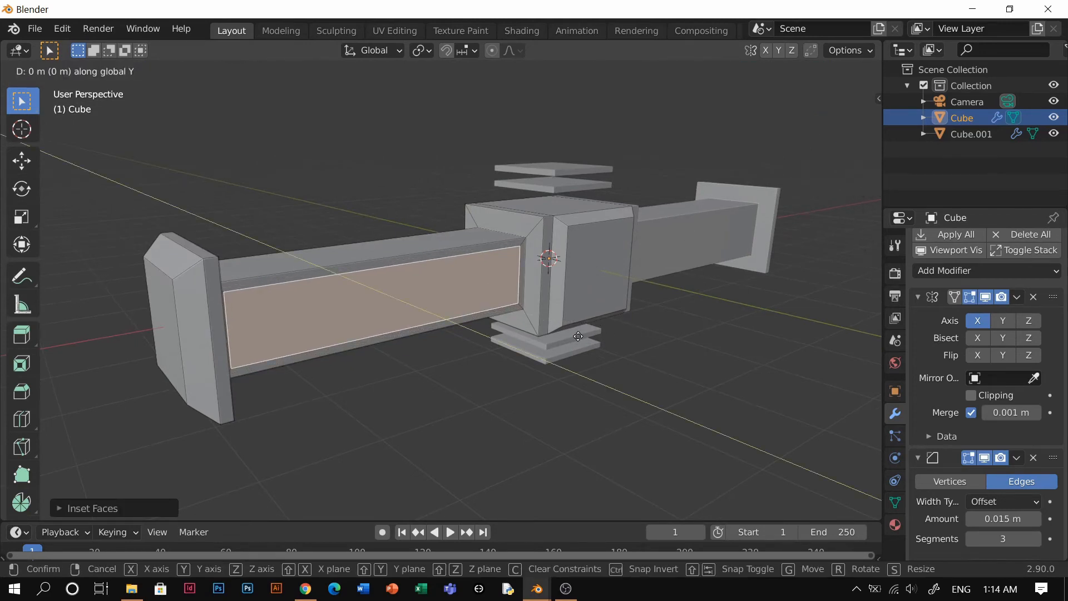
{"action": "left_click", "coordinate": [588, 333]}
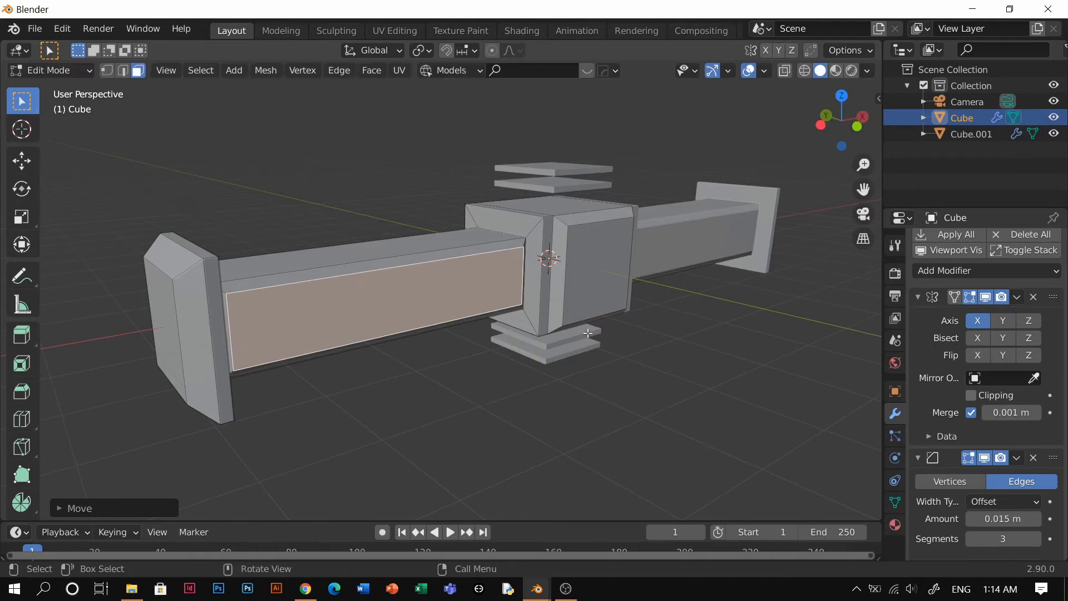
{"action": "key", "text": "KP_0"}
{"action": "key", "text": "alt+a"}
{"action": "key", "text": "Tab"}
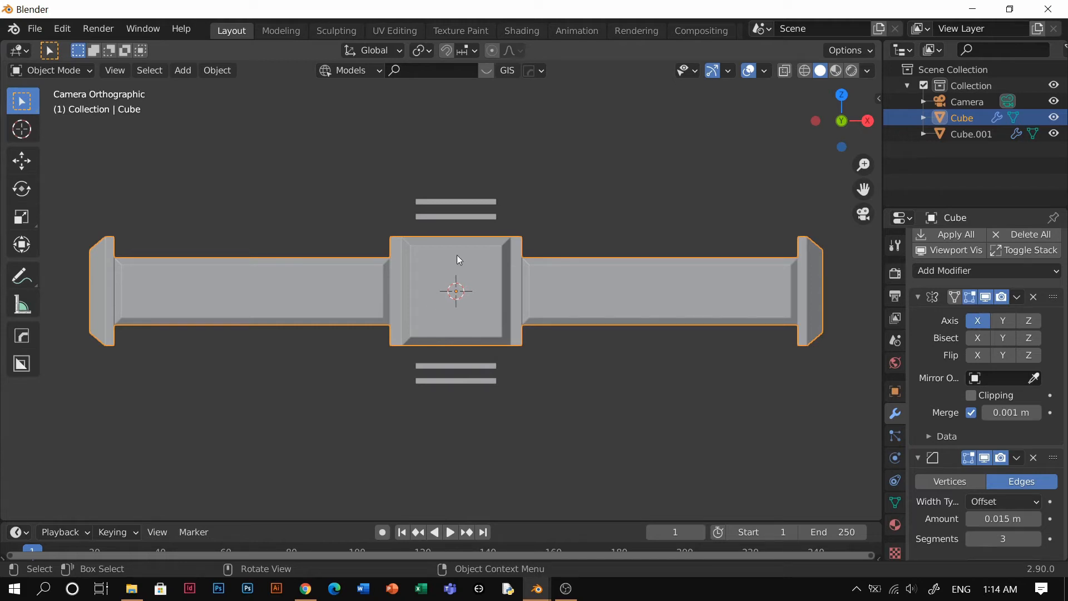
Step: Try insetting the front face of the lower plate by about 0.046
{"action": "middle_click_drag", "start_coordinate": [456, 256], "coordinate": [539, 264]}
{"action": "left_click", "coordinate": [538, 265]}
{"action": "key", "text": "Tab"}
{"action": "left_click", "coordinate": [536, 325]}
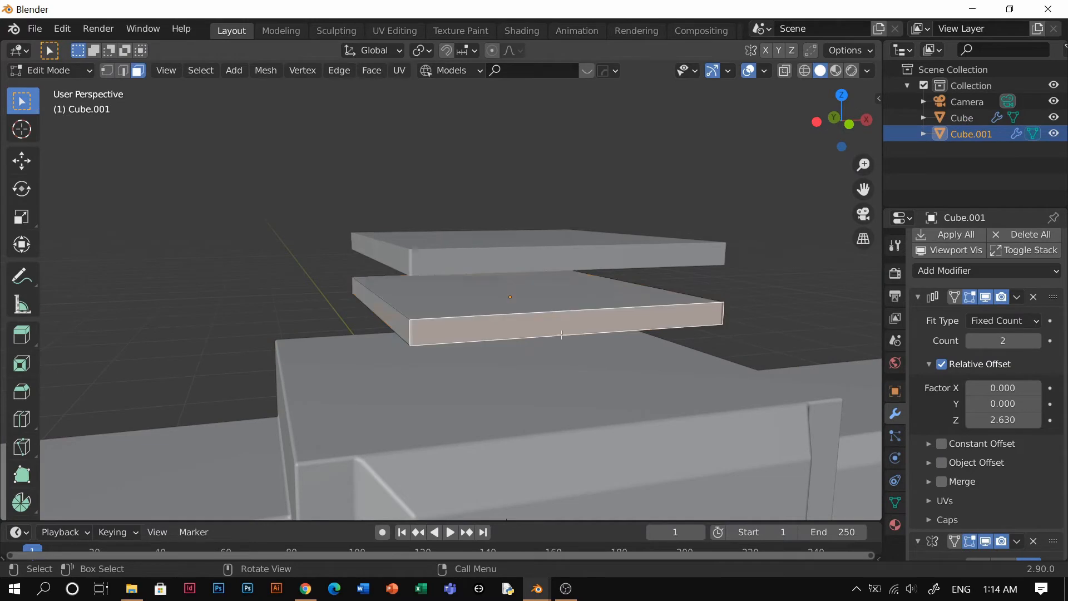
{"action": "key", "text": "i"}
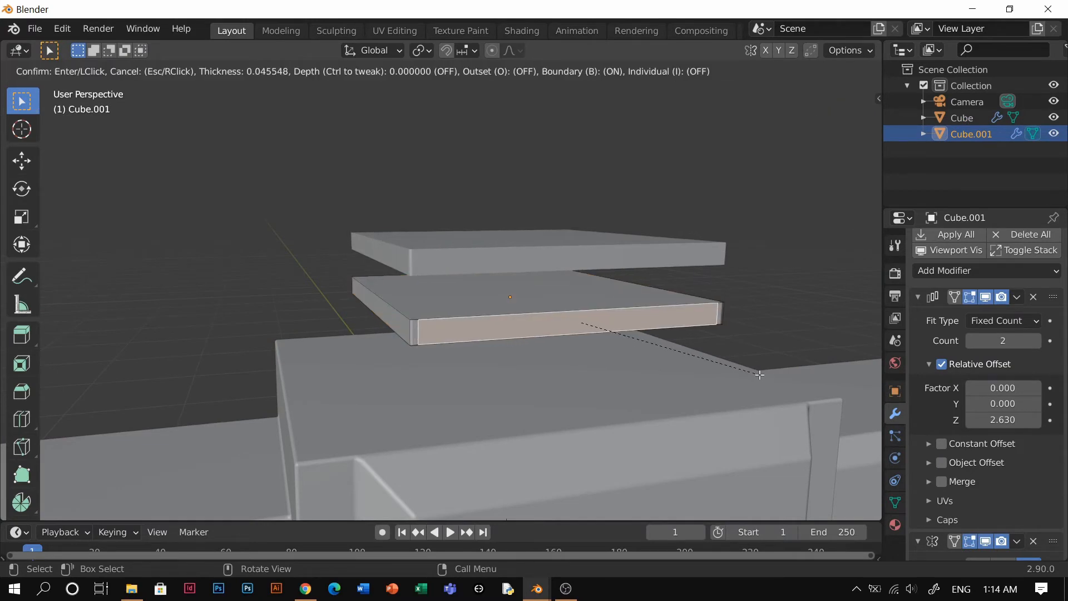
{"action": "left_click", "coordinate": [758, 375]}
Step: Try scaling the plate's inset face down along Z and moving it slightly outward along Y
{"action": "key", "text": "s"}
{"action": "key", "text": "z"}
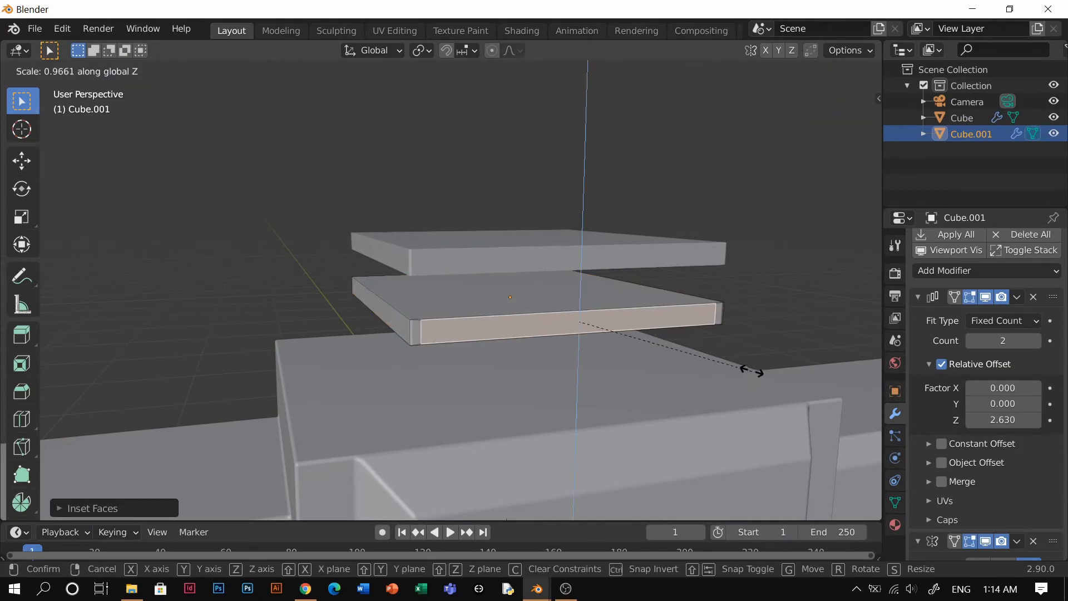
{"action": "left_click", "coordinate": [678, 344]}
{"action": "key", "text": "g"}
{"action": "key", "text": "y"}
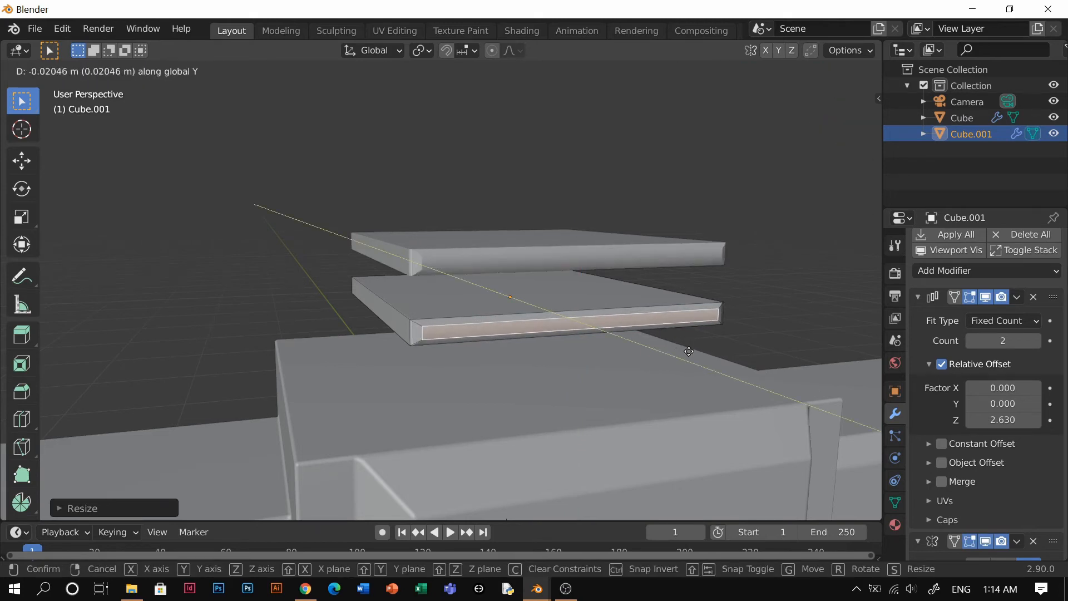
{"action": "left_click", "coordinate": [703, 365]}
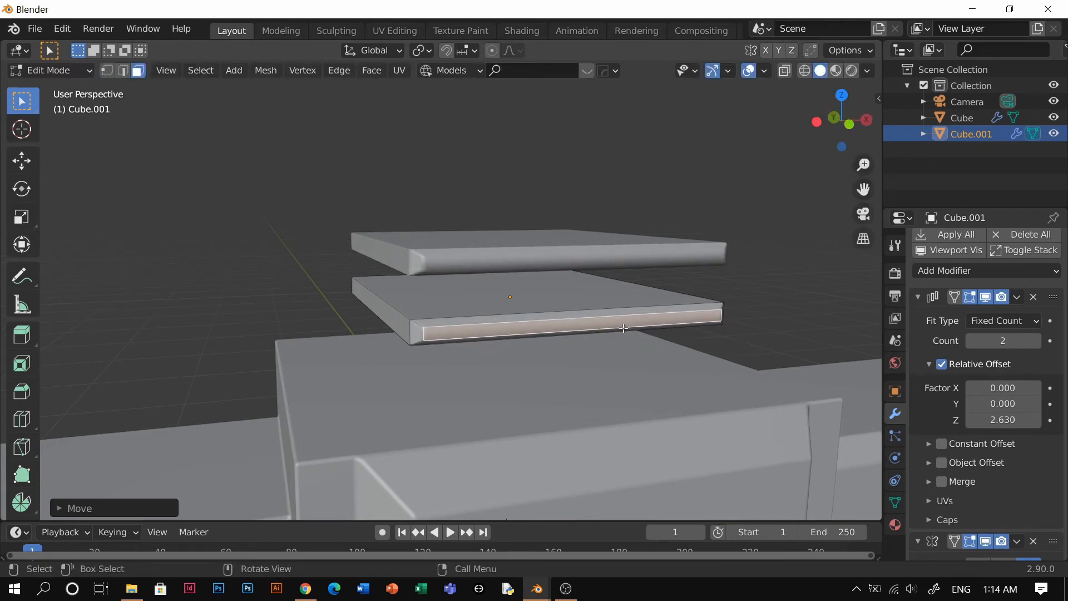
Step: Try shading the edited plates smooth again, and check their mesh data and Bevel modifier settings
{"action": "mouse_move", "coordinate": [624, 329]}
{"action": "middle_mouse_down"}
{"action": "mouse_move", "coordinate": [508, 410]}
{"action": "mouse_move", "coordinate": [515, 415]}
{"action": "mouse_move", "coordinate": [583, 316]}
{"action": "mouse_move", "coordinate": [601, 328]}
{"action": "mouse_move", "coordinate": [626, 321]}
{"action": "middle_mouse_up"}
{"action": "key", "text": "Tab"}
{"action": "left_click", "coordinate": [690, 190]}
{"action": "left_click", "coordinate": [513, 279]}
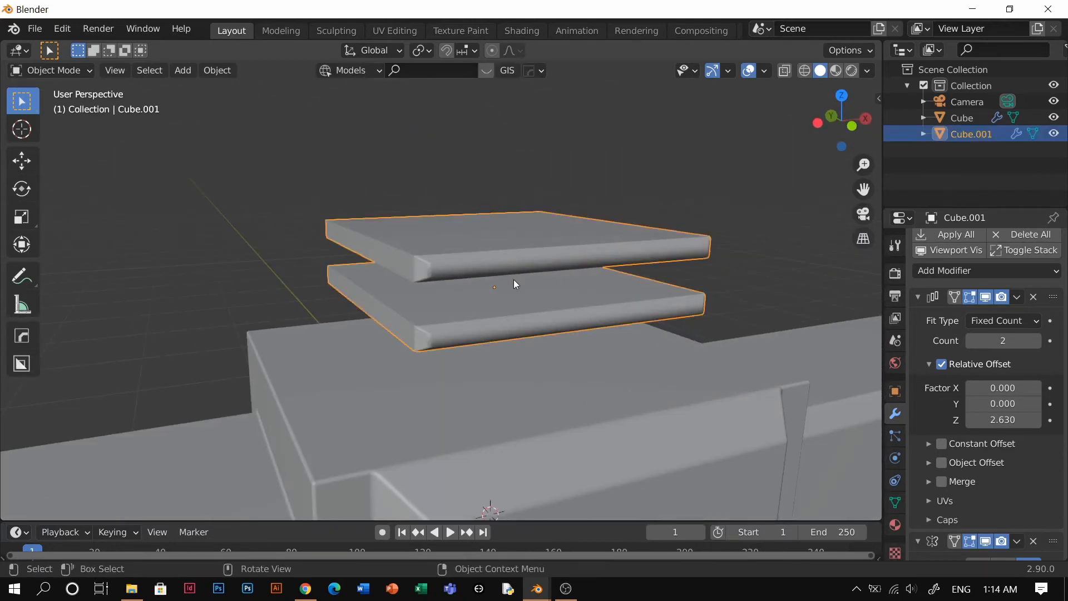
{"action": "right_click", "coordinate": [554, 256]}
{"action": "left_click", "coordinate": [554, 256]}
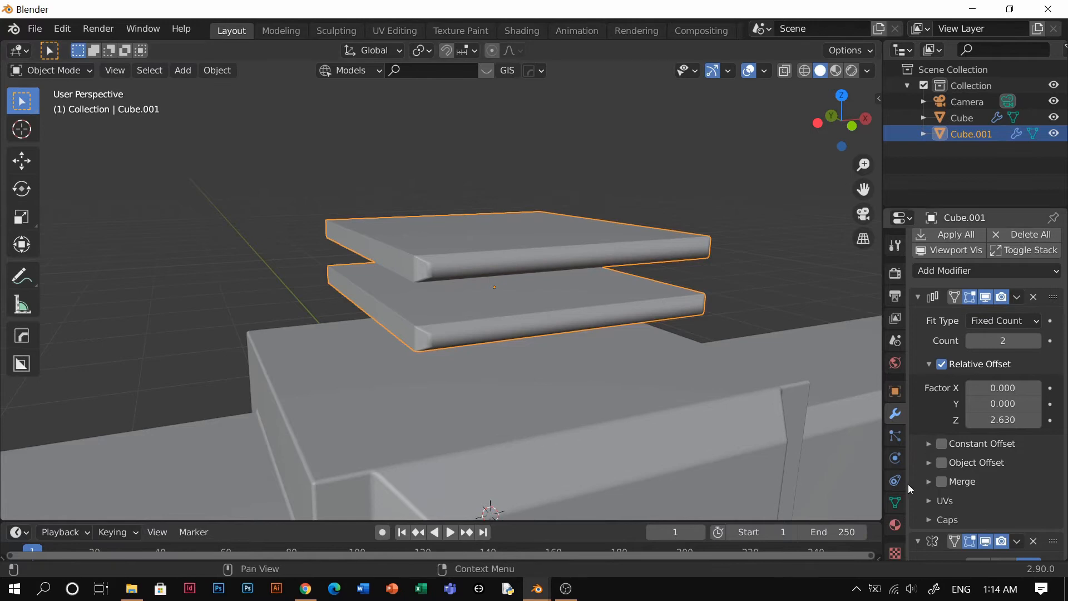
{"action": "left_click", "coordinate": [895, 503]}
{"action": "left_click", "coordinate": [895, 413]}
{"action": "scroll", "coordinate": [983, 471], "scroll_direction": "down", "scroll_amount": 15}
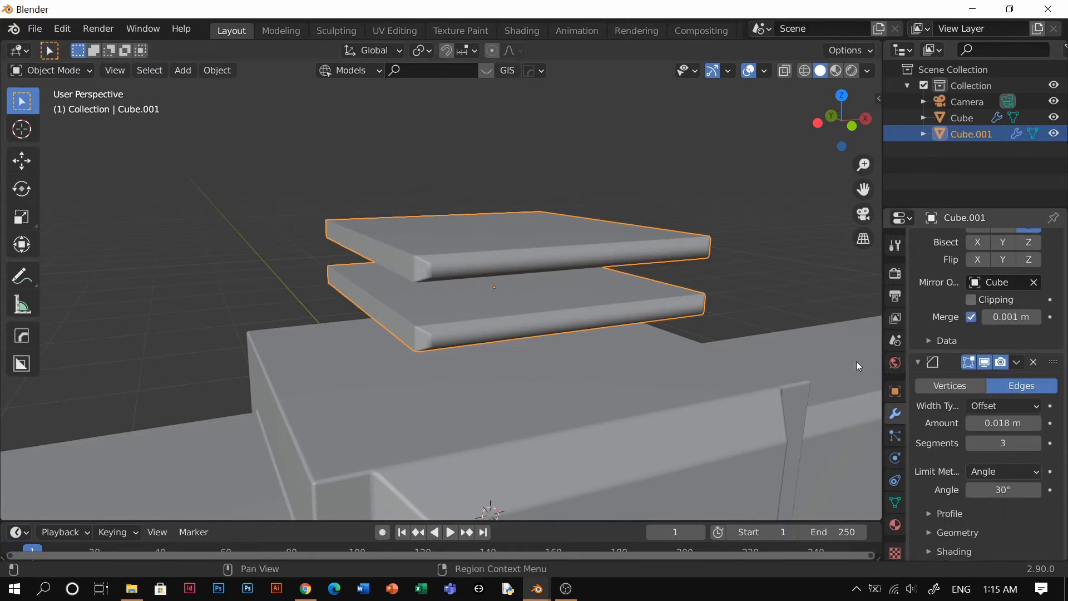
{"action": "key", "text": "alt+a"}
{"action": "middle_click_drag", "start_coordinate": [611, 316], "coordinate": [667, 285]}
Step: Undo the inset, scaling and move of the plates' front face, then leave mesh editing
{"action": "key", "text": "ctrl+z"}
{"action": "key", "text": "ctrl+z"}
{"action": "key", "text": "Tab"}
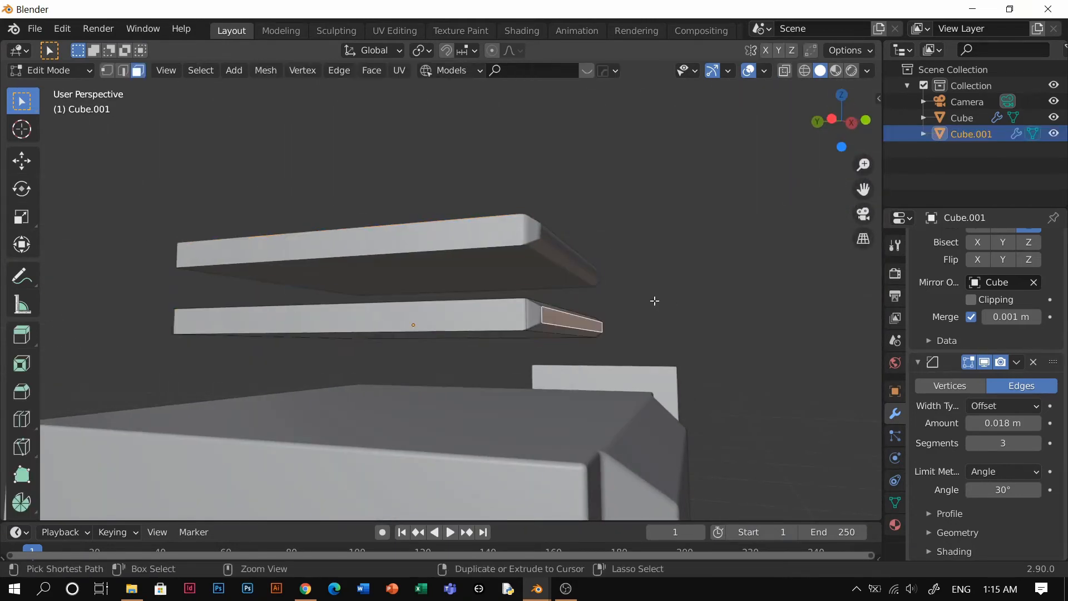
{"action": "middle_click_drag", "start_coordinate": [566, 316], "coordinate": [596, 328]}
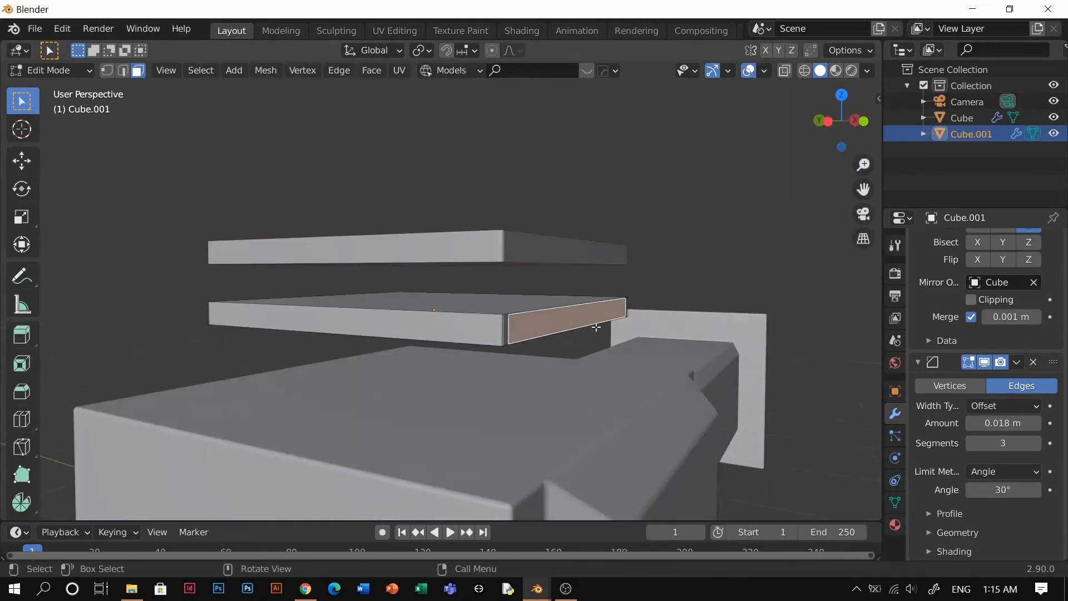
{"action": "key", "text": "Tab"}
{"action": "key", "text": "KP_0"}
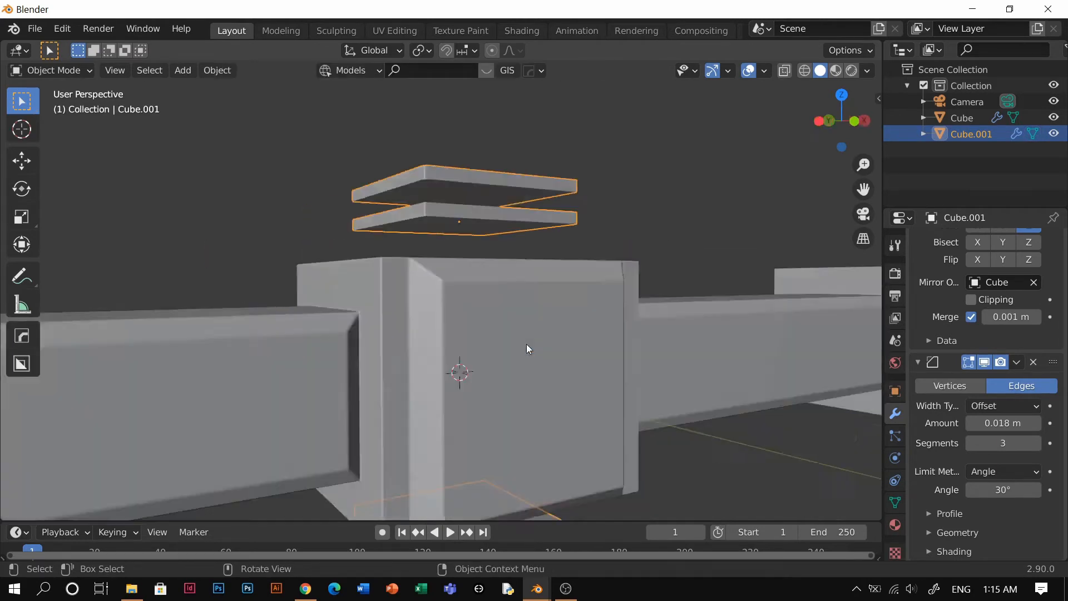
Step: Switch the viewport to Material Preview shading with the main body selected
{"action": "left_click", "coordinate": [634, 179]}
{"action": "middle_click_drag", "start_coordinate": [555, 309], "coordinate": [591, 352]}
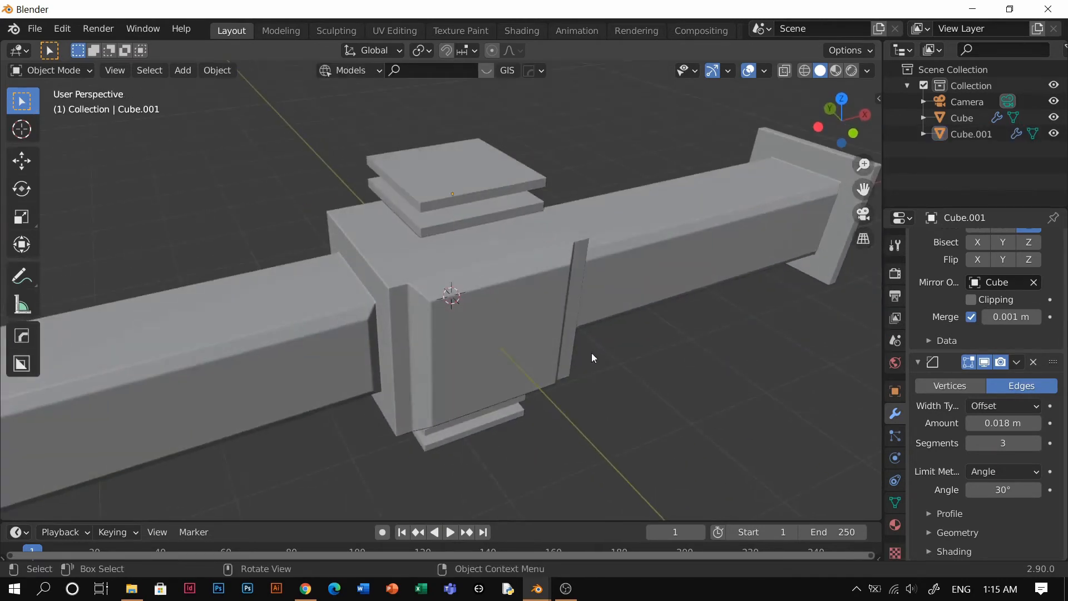
{"action": "scroll", "coordinate": [559, 312], "scroll_direction": "down", "scroll_amount": 2}
{"action": "left_click", "coordinate": [540, 285]}
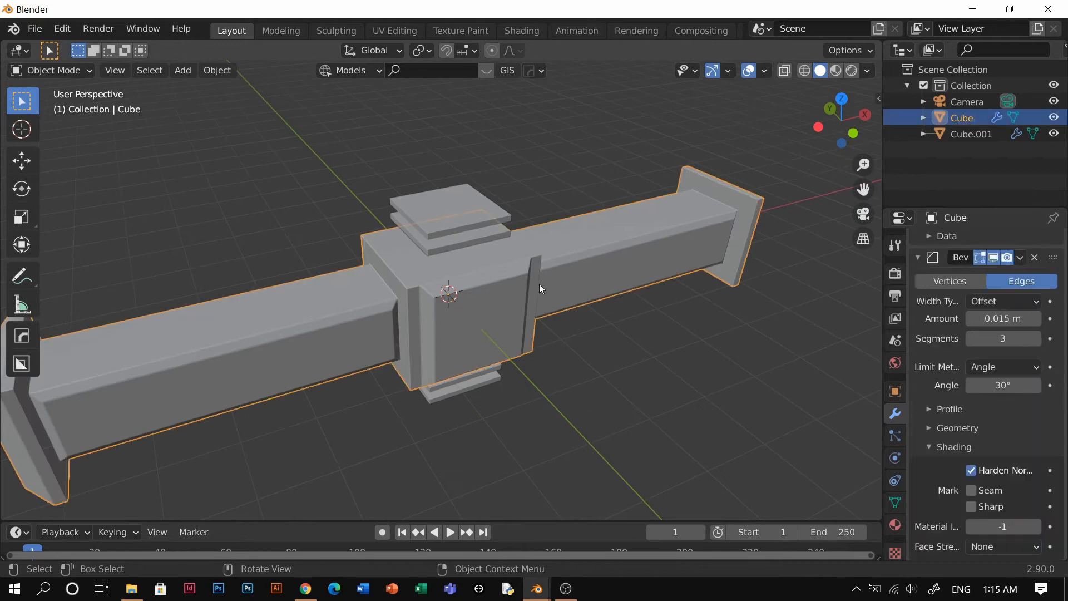
{"action": "key", "text": "z"}
{"action": "left_click", "coordinate": [533, 376]}
{"action": "middle_click_drag", "start_coordinate": [575, 313], "coordinate": [606, 326]}
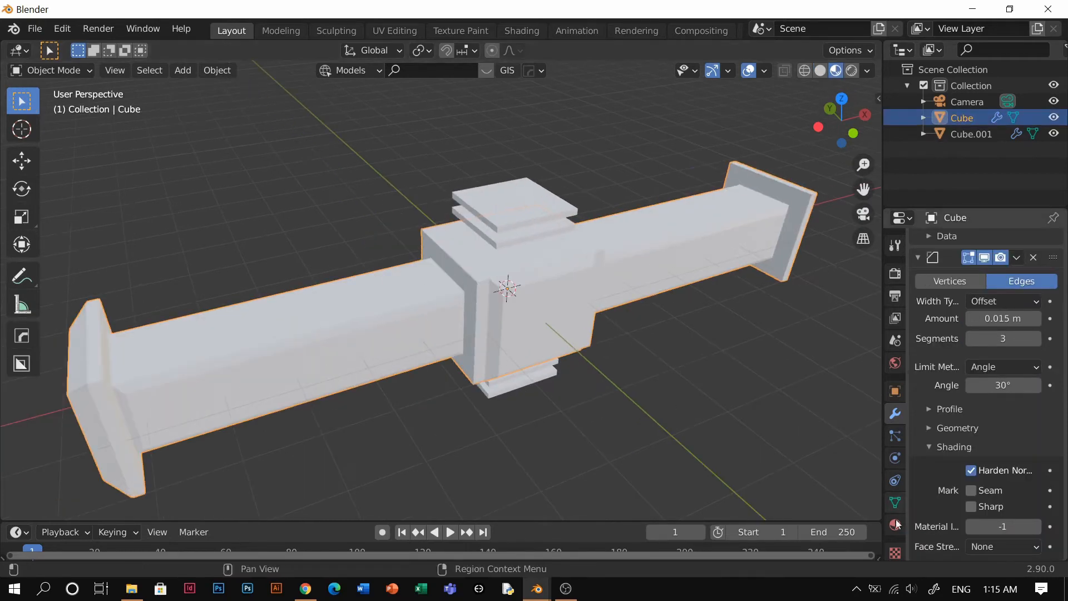
Step: Create a new material for the main body, try a pale yellow-green tint, and return its base colour to a neutral near-white
{"action": "left_click", "coordinate": [896, 525]}
{"action": "left_click", "coordinate": [986, 309]}
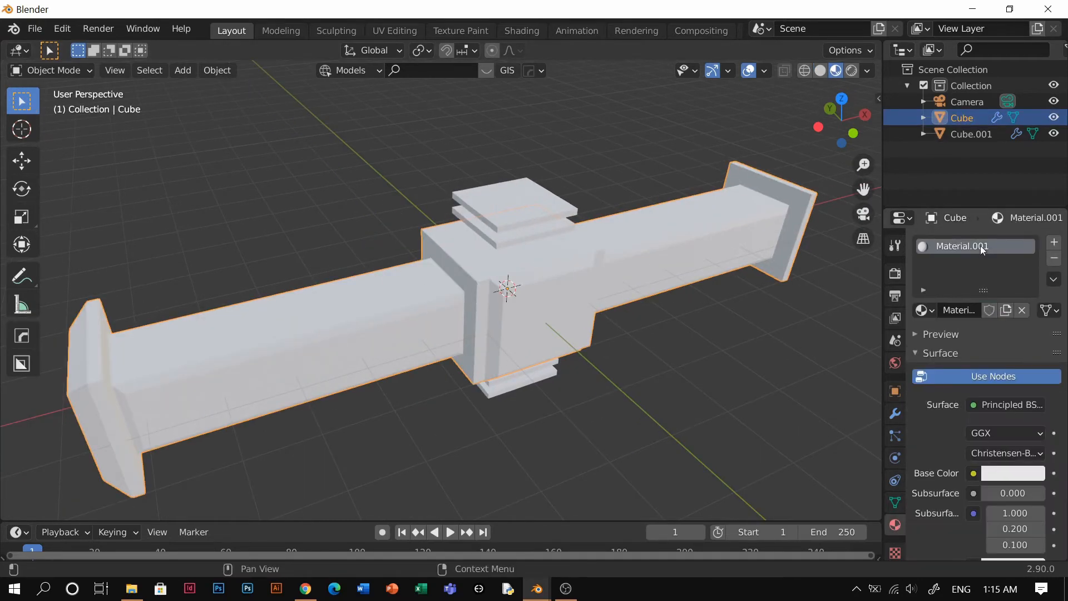
{"action": "left_click", "coordinate": [998, 473]}
{"action": "left_click_drag", "start_coordinate": [954, 334], "coordinate": [952, 303]}
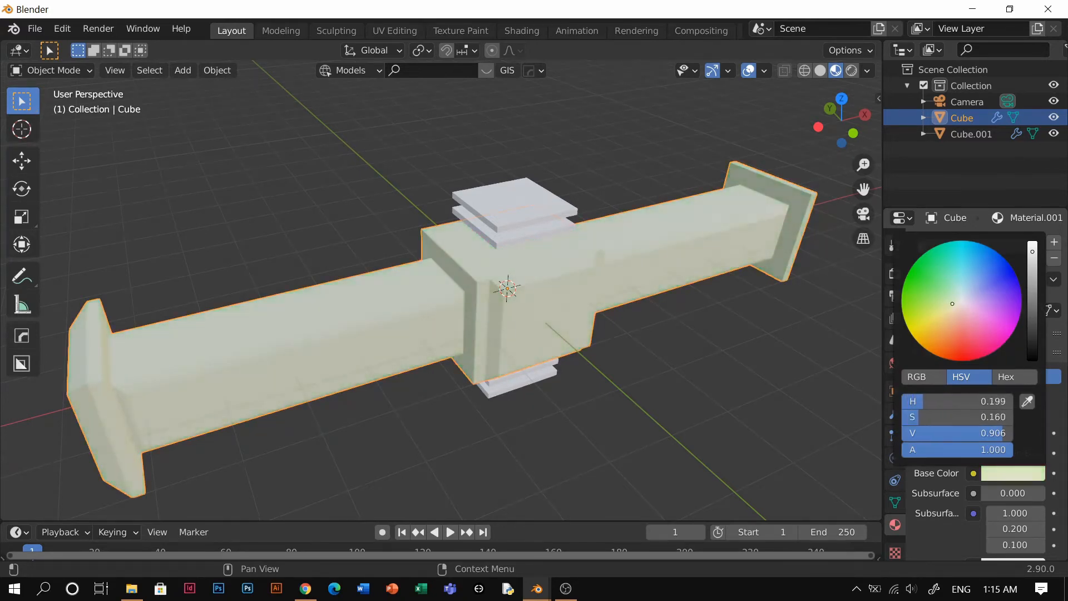
{"action": "left_click", "coordinate": [965, 325]}
{"action": "left_click_drag", "start_coordinate": [936, 419], "coordinate": [890, 419]}
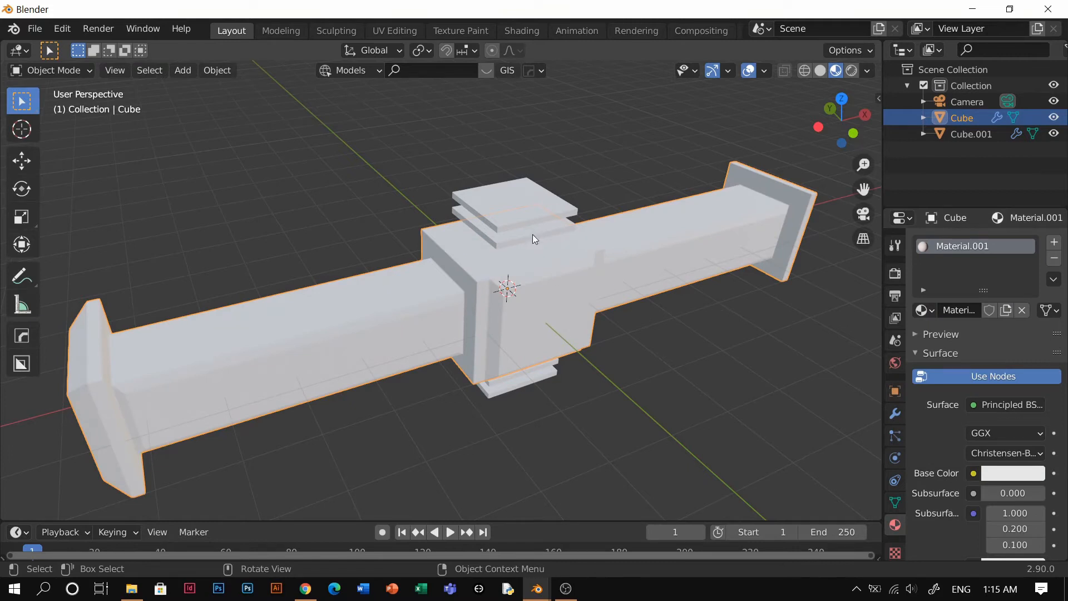
Step: Create a new material for the plates and set its base colour to orange-yellow, about H 0.115, S 0.914, V 0.906
{"action": "left_click", "coordinate": [533, 218]}
{"action": "left_click", "coordinate": [968, 310]}
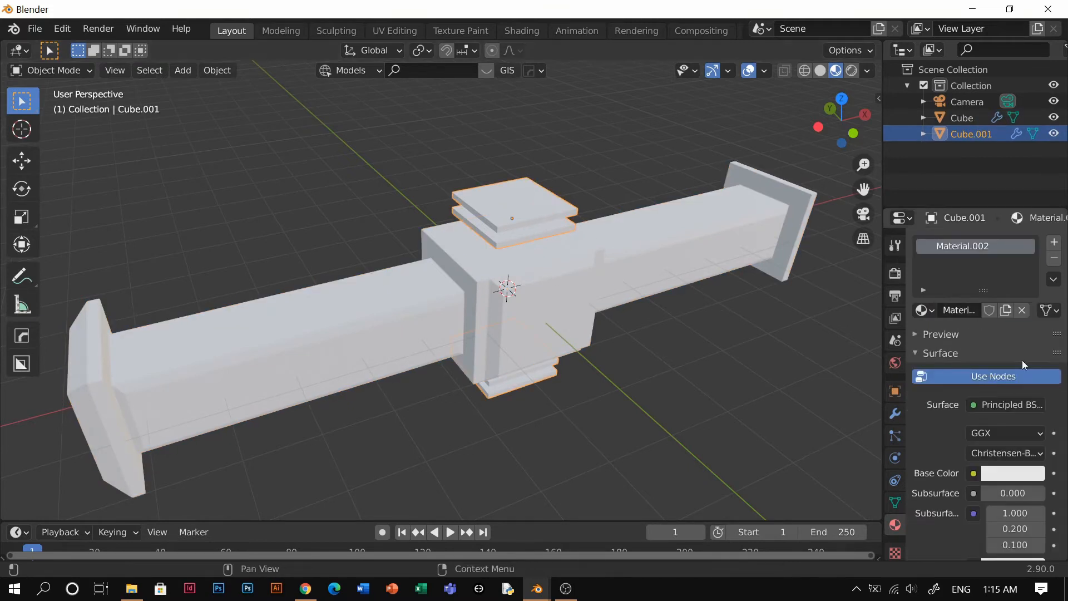
{"action": "left_click", "coordinate": [1007, 473]}
{"action": "mouse_move", "coordinate": [962, 300]}
{"action": "left_mouse_down"}
{"action": "mouse_move", "coordinate": [942, 286]}
{"action": "mouse_move", "coordinate": [938, 324]}
{"action": "mouse_move", "coordinate": [953, 325]}
{"action": "mouse_move", "coordinate": [929, 338]}
{"action": "left_mouse_up"}
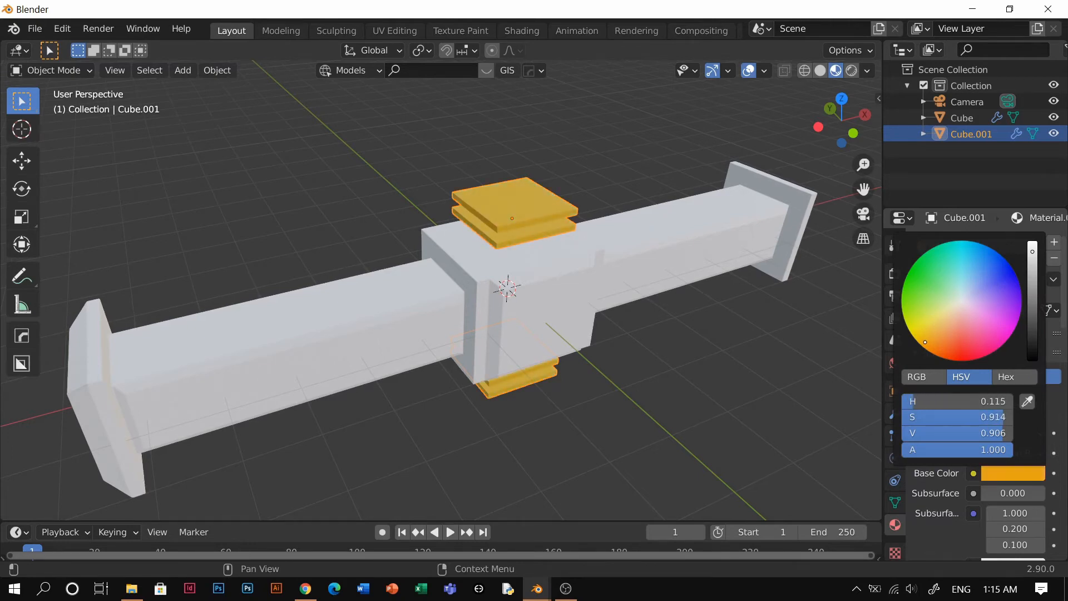
{"action": "left_click", "coordinate": [638, 300]}
Step: Examine the coloured plates up close and look through the rest of their material settings
{"action": "scroll", "coordinate": [503, 199], "scroll_direction": "up", "scroll_amount": 4}
{"action": "middle_click_drag", "start_coordinate": [658, 254], "coordinate": [606, 262], "text": "shift"}
{"action": "scroll", "coordinate": [947, 420], "scroll_direction": "down", "scroll_amount": 10}
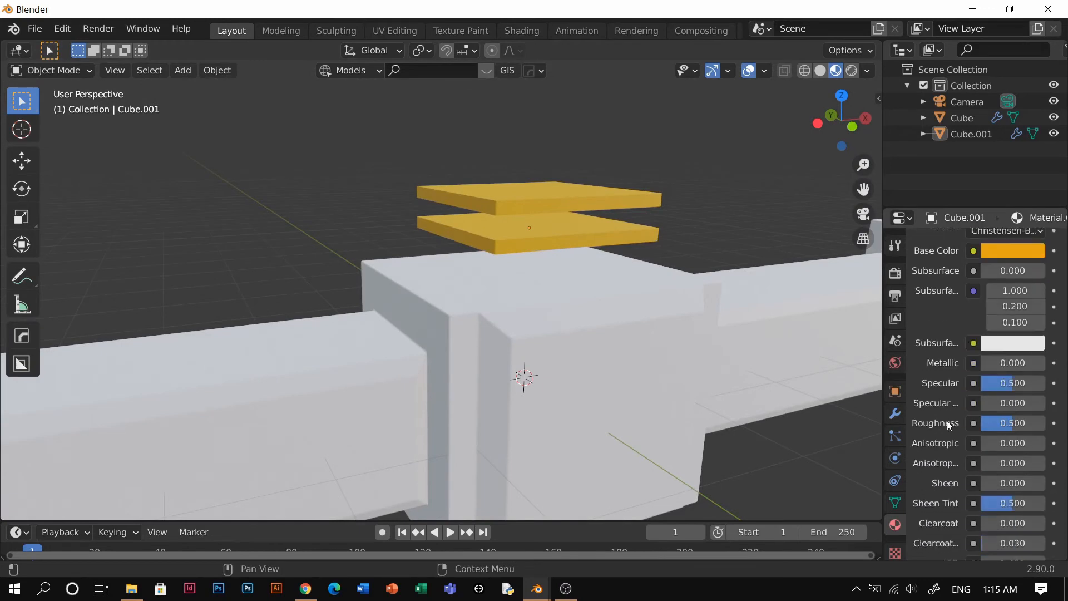
{"action": "scroll", "coordinate": [947, 421], "scroll_direction": "down", "scroll_amount": 2}
{"action": "scroll", "coordinate": [695, 332], "scroll_direction": "down", "scroll_amount": 3}
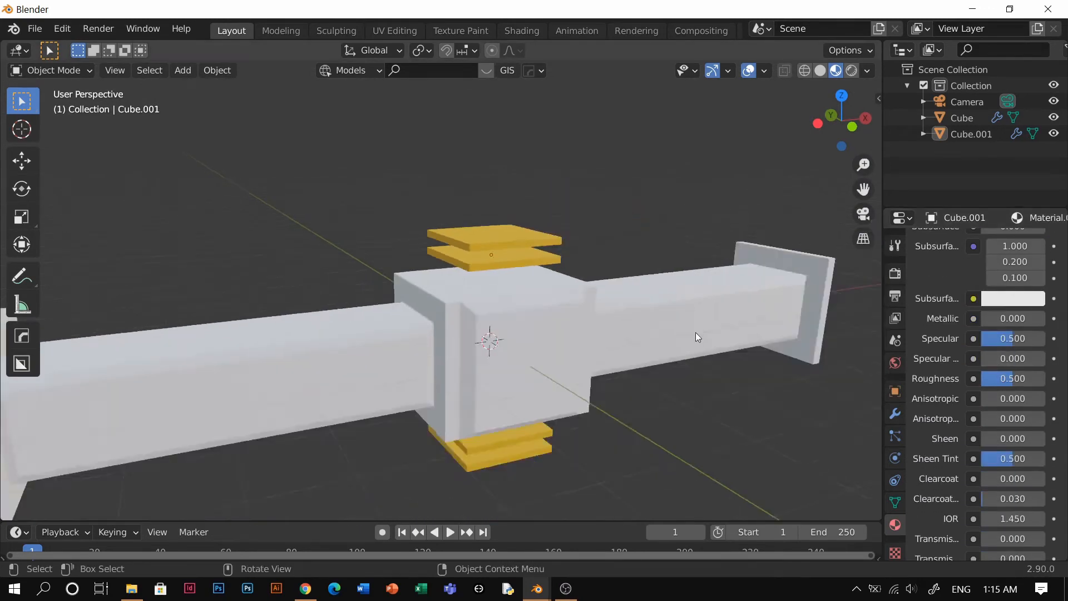
Step: Add a second material slot with a new material to the main body and assign it to the central block's front face
{"action": "scroll", "coordinate": [550, 354], "scroll_direction": "up", "scroll_amount": 4}
{"action": "key", "text": "Tab"}
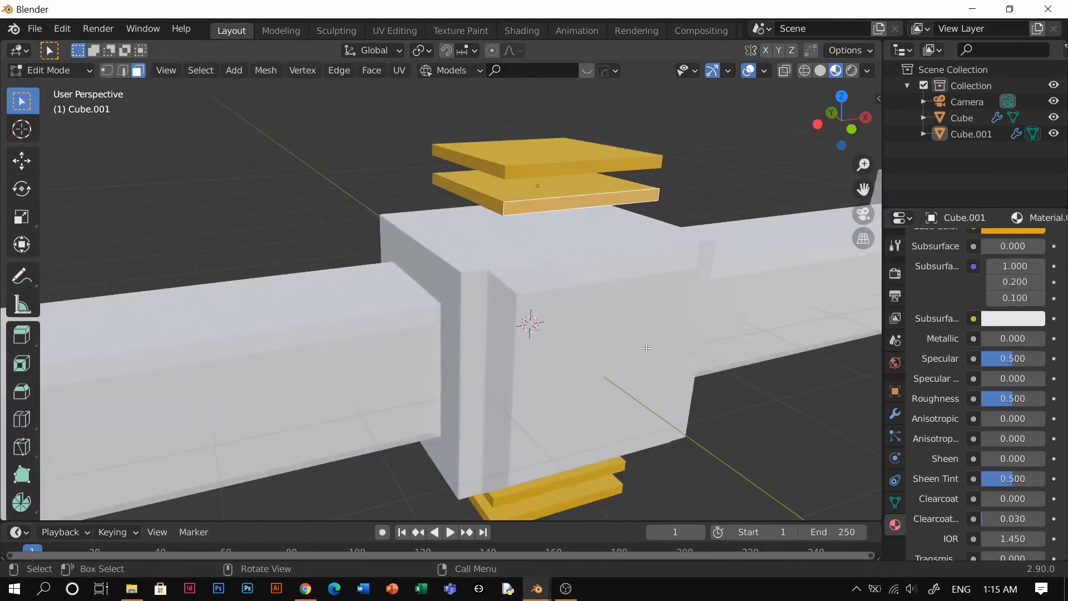
{"action": "key", "text": "Tab"}
{"action": "left_click", "coordinate": [645, 298]}
{"action": "key", "text": "Tab"}
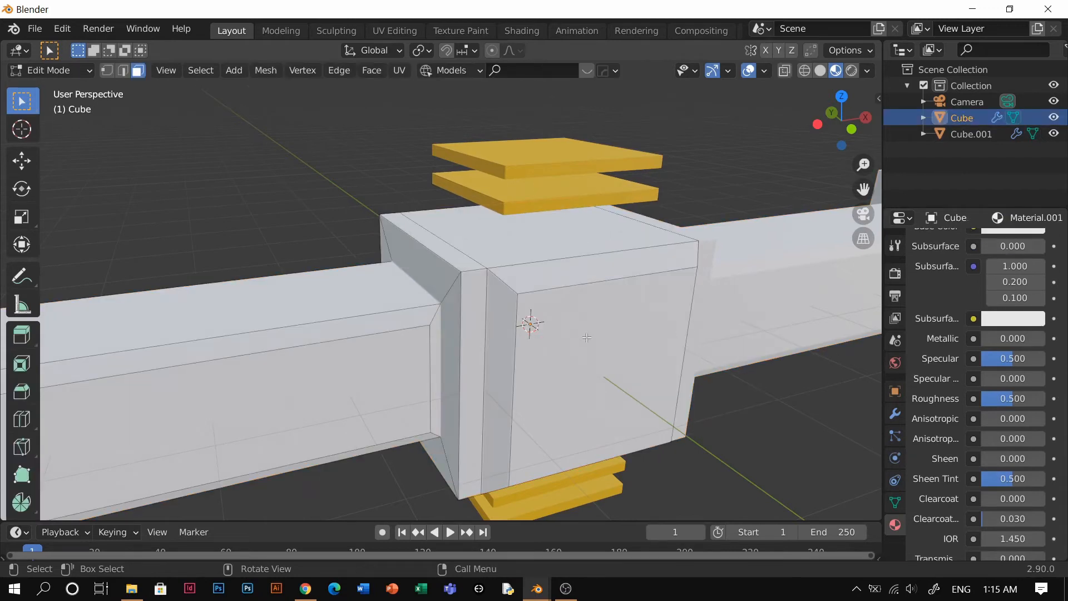
{"action": "left_click", "coordinate": [587, 337]}
{"action": "middle_click_drag", "start_coordinate": [587, 337], "coordinate": [583, 313]}
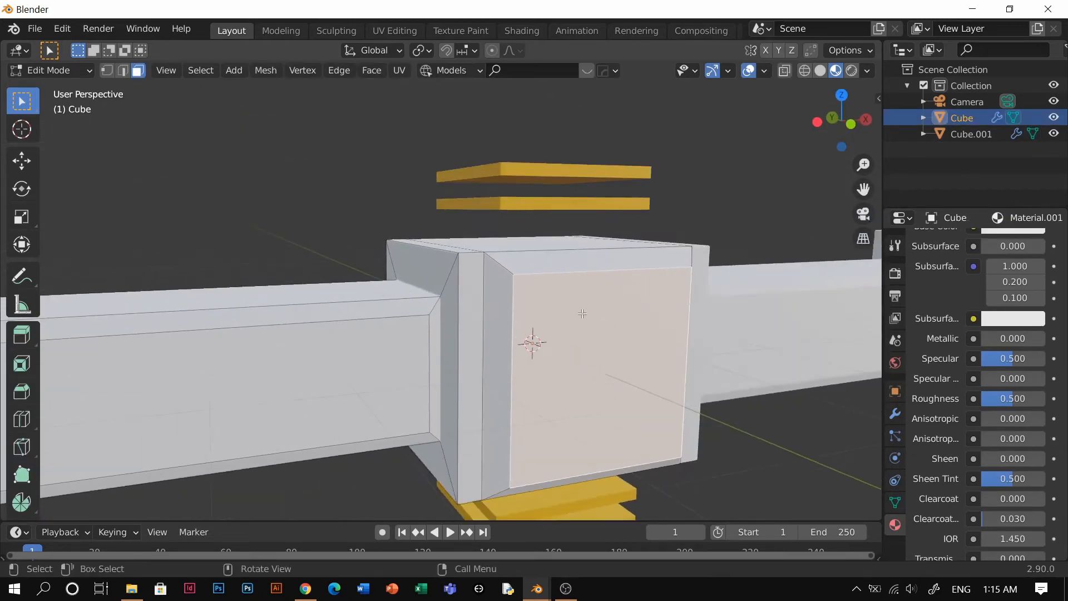
{"action": "scroll", "coordinate": [1016, 320], "scroll_direction": "up", "scroll_amount": 10}
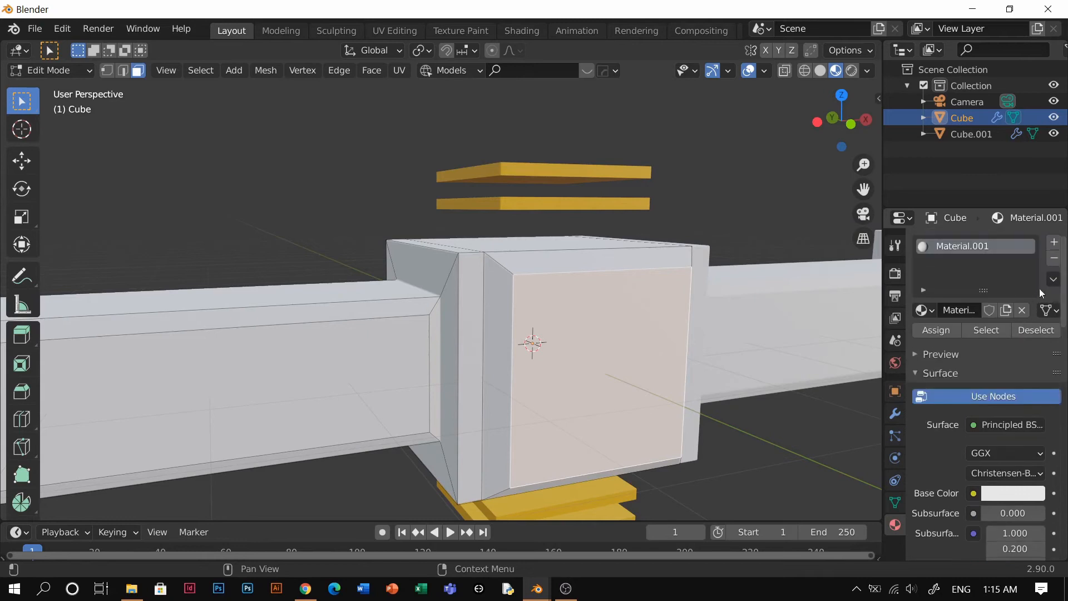
{"action": "left_click", "coordinate": [1054, 242]}
{"action": "left_click", "coordinate": [927, 342]}
{"action": "left_click", "coordinate": [790, 395]}
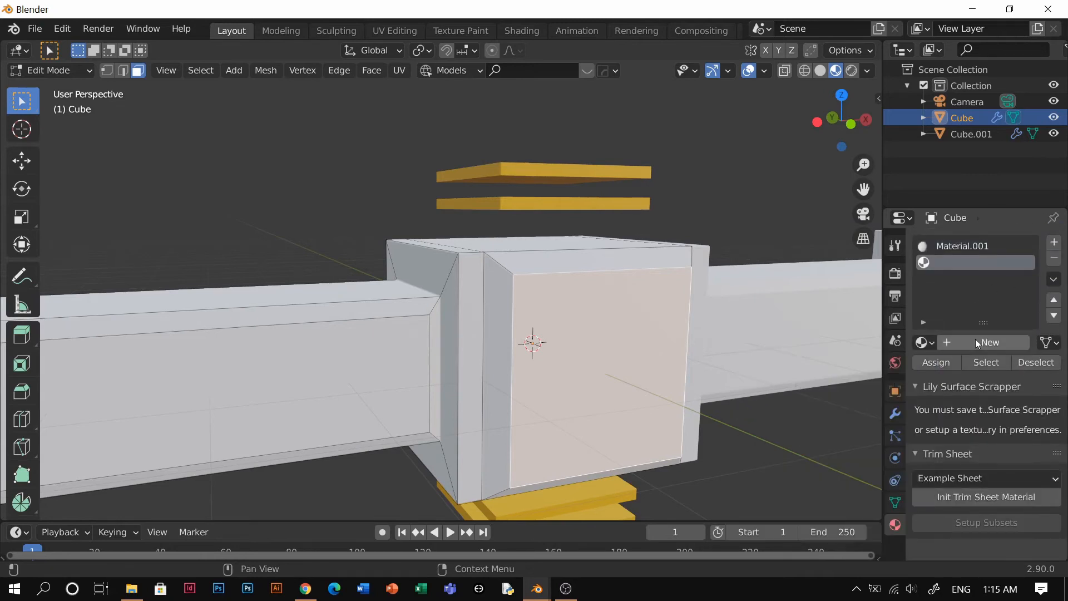
{"action": "left_click", "coordinate": [935, 362]}
Step: Set the front face material's base colour to black, then leave mesh editing and view the shape through the camera
{"action": "scroll", "coordinate": [985, 401], "scroll_direction": "down", "scroll_amount": 2}
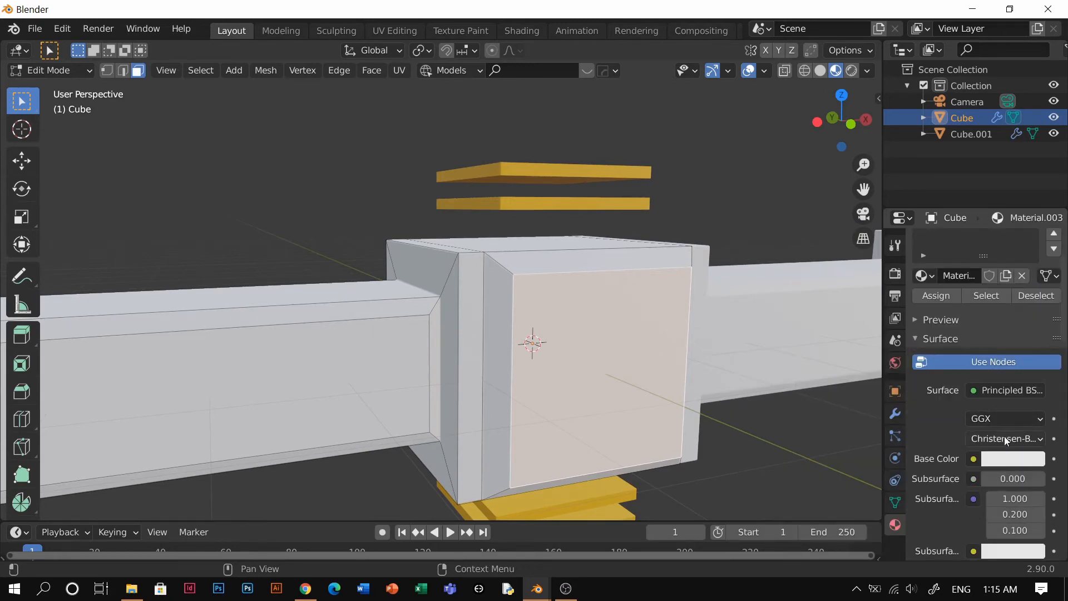
{"action": "left_click", "coordinate": [1006, 459]}
{"action": "mouse_move", "coordinate": [926, 326]}
{"action": "left_mouse_down"}
{"action": "mouse_move", "coordinate": [910, 318]}
{"action": "mouse_move", "coordinate": [928, 335]}
{"action": "mouse_move", "coordinate": [909, 317]}
{"action": "left_mouse_up"}
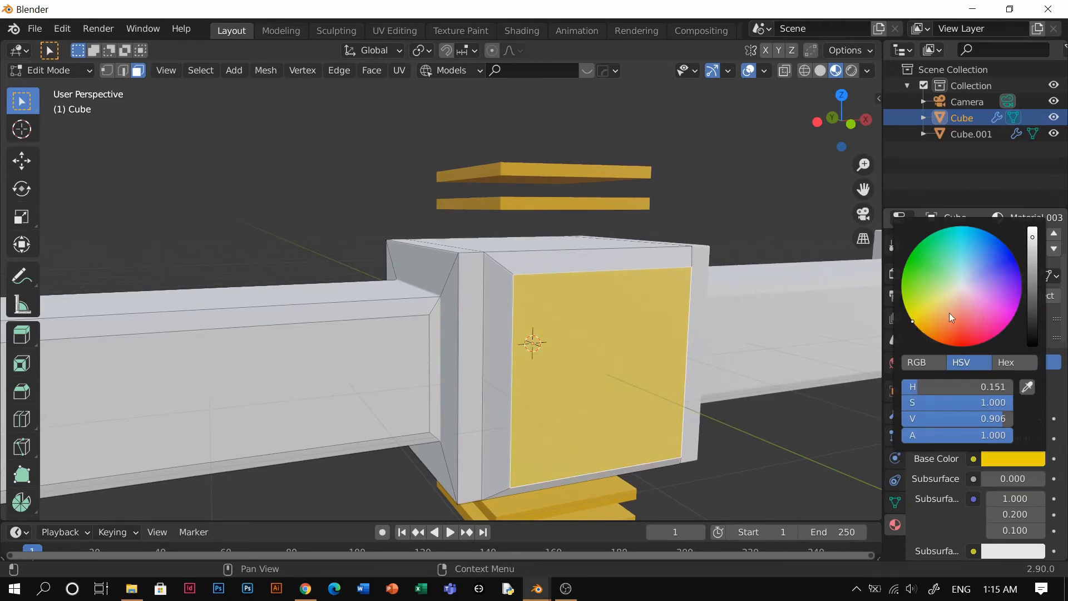
{"action": "left_click_drag", "start_coordinate": [971, 409], "coordinate": [901, 408]}
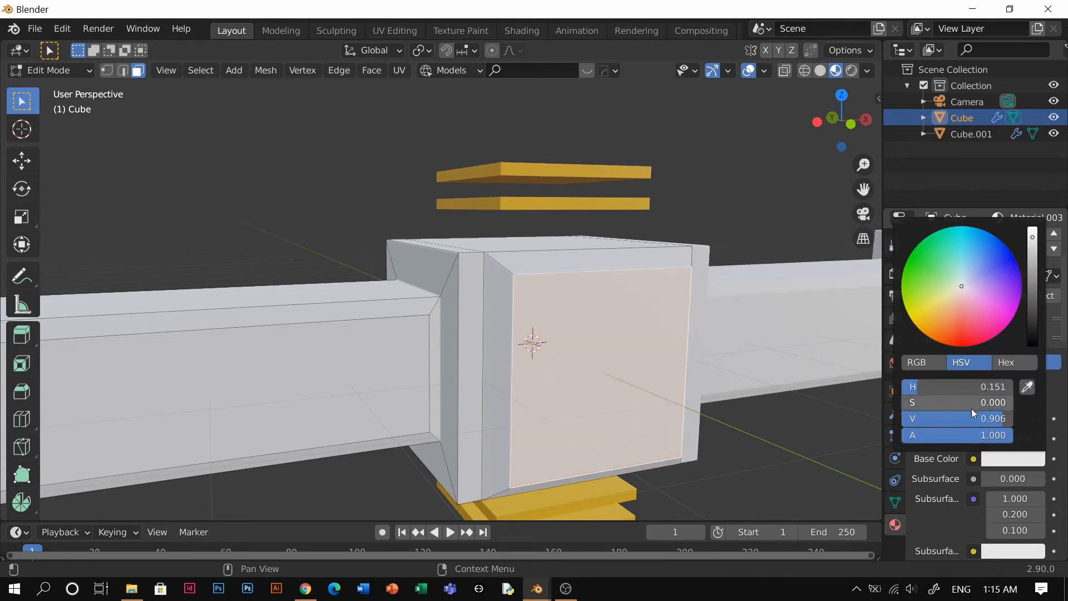
{"action": "left_click_drag", "start_coordinate": [1030, 331], "coordinate": [1031, 347]}
{"action": "key", "text": "Tab"}
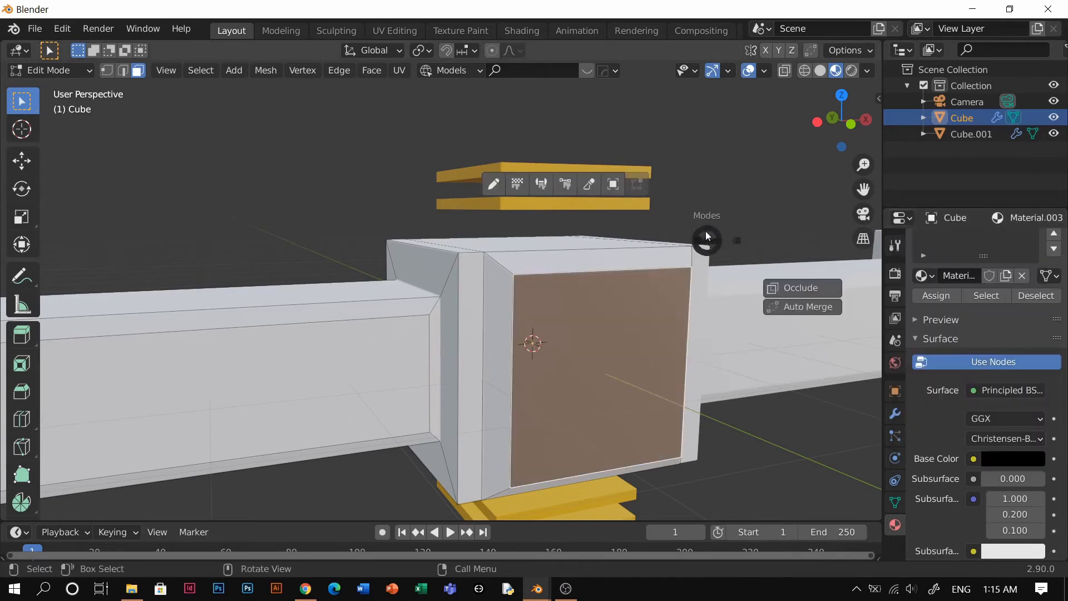
{"action": "left_click", "coordinate": [700, 156]}
{"action": "left_click", "coordinate": [700, 156]}
{"action": "scroll", "coordinate": [643, 265], "scroll_direction": "down", "scroll_amount": 4}
{"action": "key", "text": "grave"}
{"action": "key", "text": "KP_0"}
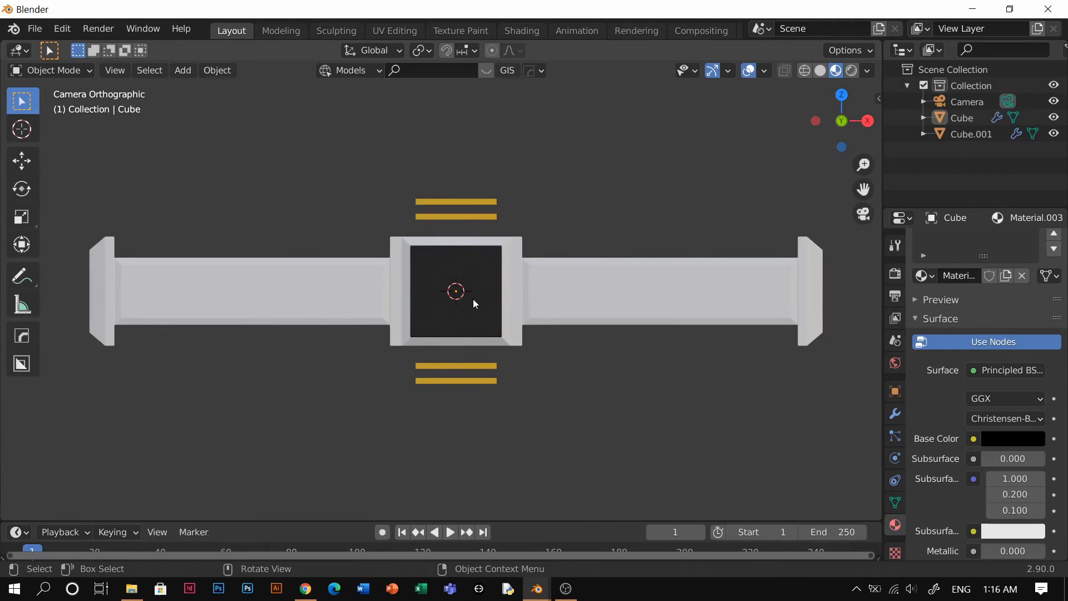
Step: Assign the black Material.003 to the front face of the side arm and return to the camera view
{"action": "middle_click_drag", "start_coordinate": [473, 300], "coordinate": [506, 326]}
{"action": "key", "text": "Tab"}
{"action": "left_click", "coordinate": [699, 309]}
{"action": "left_click", "coordinate": [314, 282]}
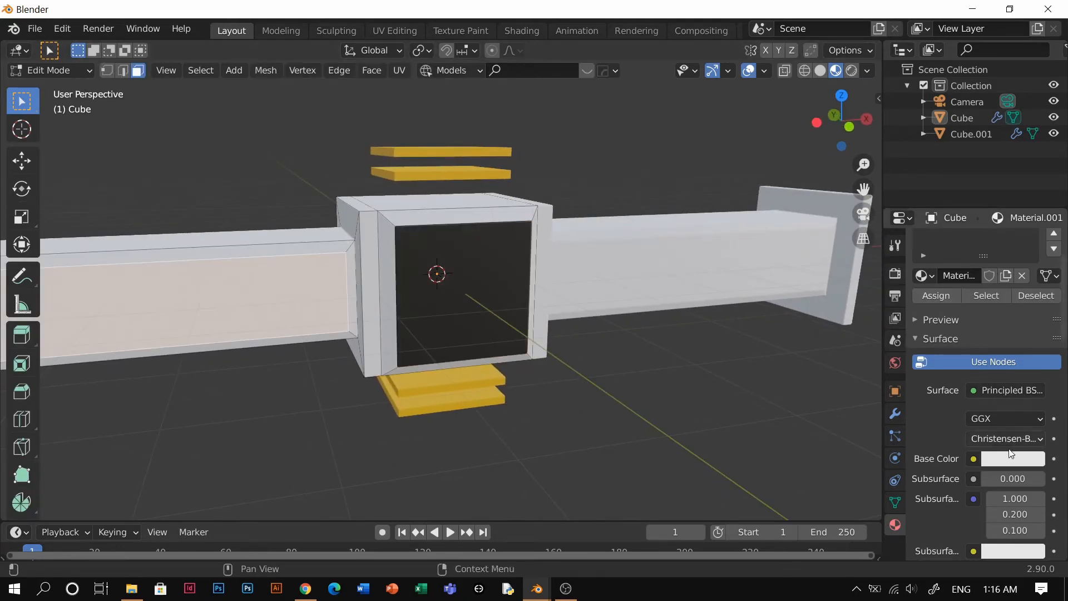
{"action": "scroll", "coordinate": [1033, 283], "scroll_direction": "up", "scroll_amount": 3}
{"action": "left_click", "coordinate": [971, 264]}
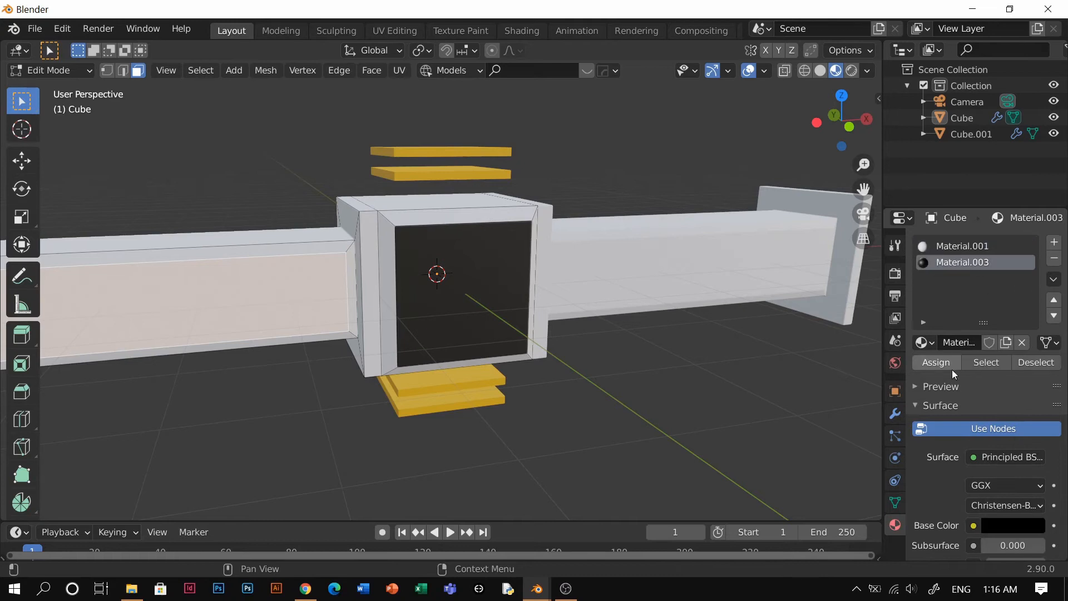
{"action": "left_click", "coordinate": [939, 362]}
{"action": "key", "text": "Tab"}
{"action": "middle_click_drag", "start_coordinate": [466, 317], "coordinate": [681, 298]}
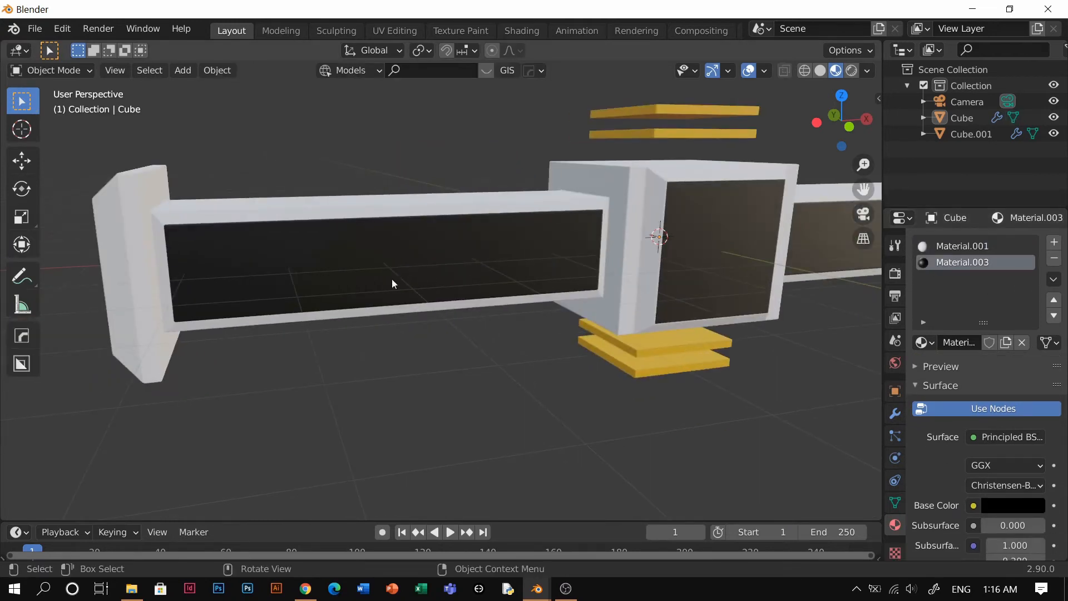
{"action": "key", "text": "KP_0"}
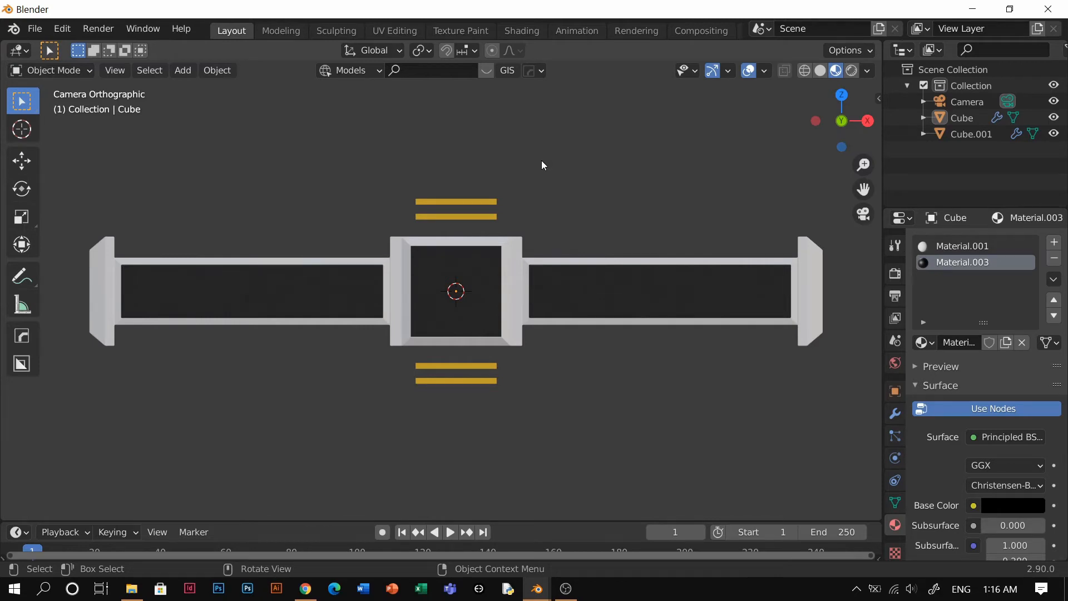
Step: Switch to OBS, stop the running screen recording, and minimise its window to return to Blender
{"action": "left_click", "coordinate": [566, 588]}
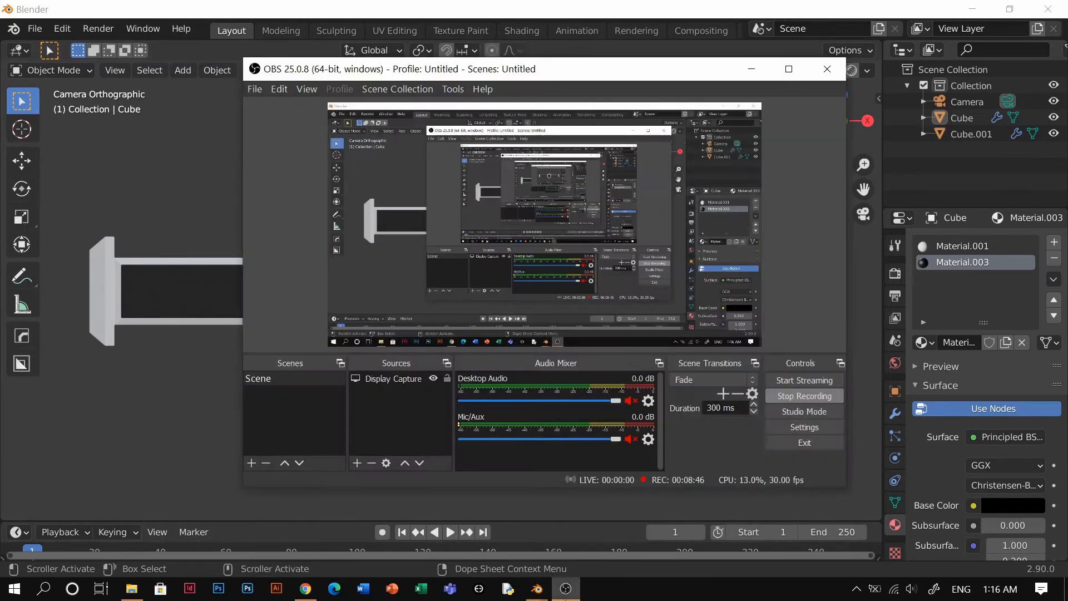
{"action": "left_click", "coordinate": [823, 401]}
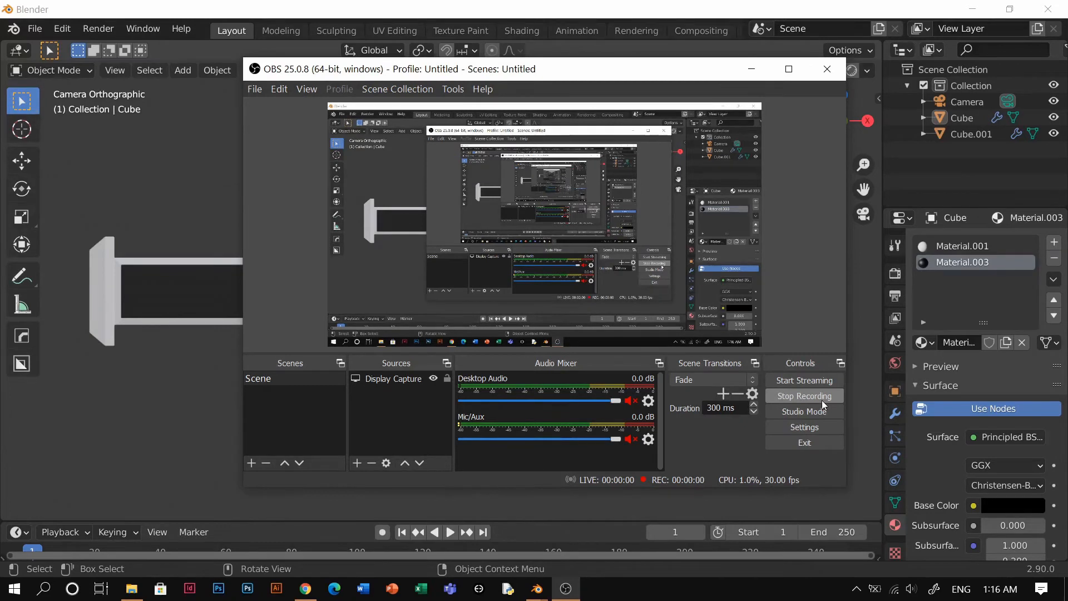
{"action": "left_click", "coordinate": [752, 69]}
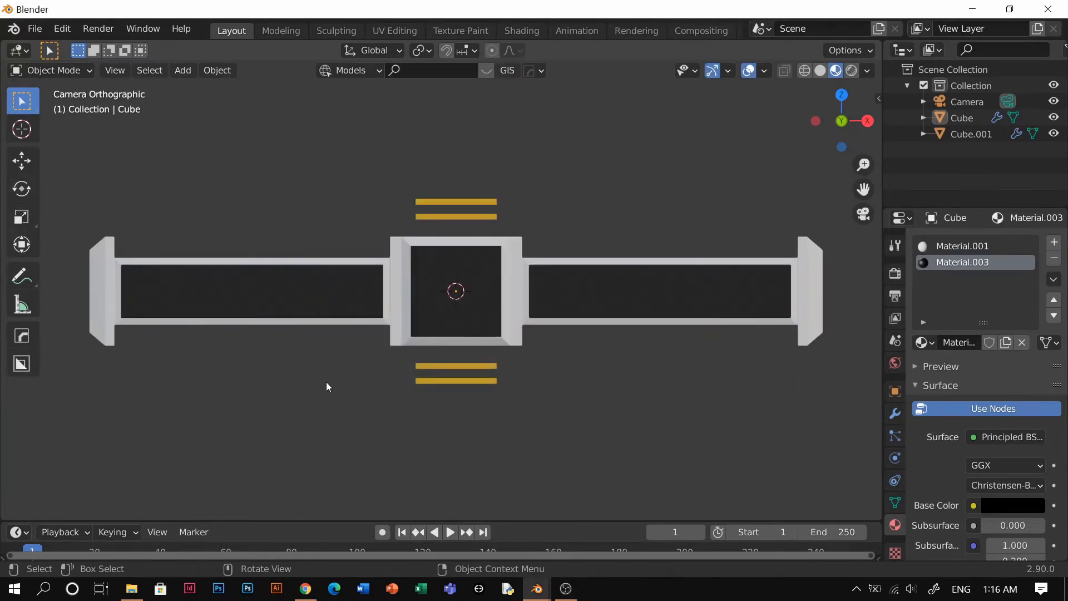
Step: Examine the black inset faces and yellow plates up close and through the orthographic camera
{"action": "middle_click_drag", "start_coordinate": [436, 328], "coordinate": [452, 345]}
{"action": "scroll", "coordinate": [453, 366], "scroll_direction": "up", "scroll_amount": 5}
{"action": "scroll", "coordinate": [456, 370], "scroll_direction": "down", "scroll_amount": 4}
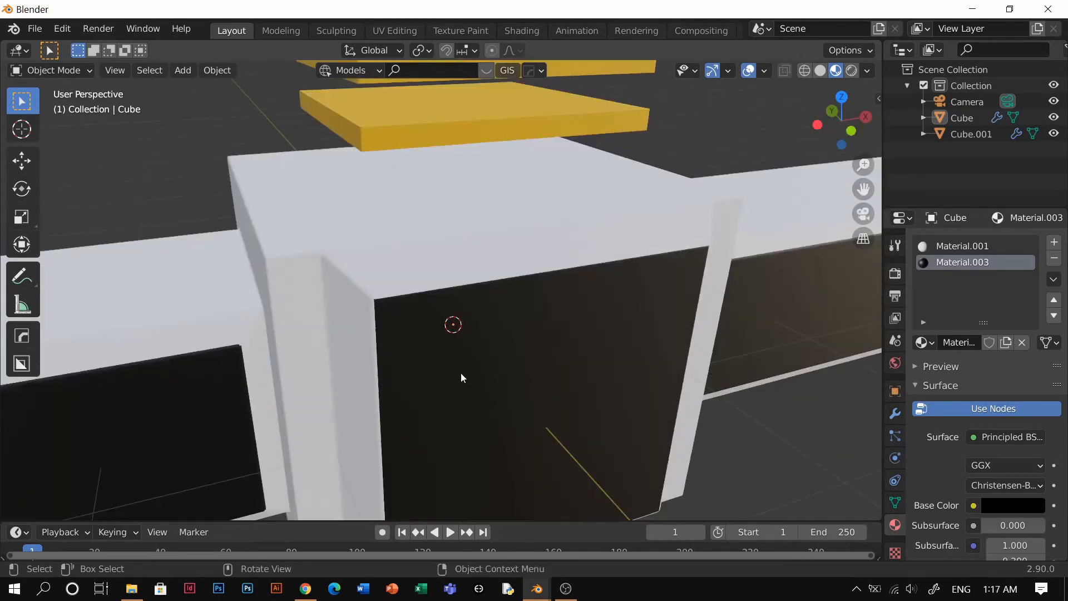
{"action": "scroll", "coordinate": [459, 367], "scroll_direction": "down", "scroll_amount": 1}
{"action": "key", "text": "KP_0"}
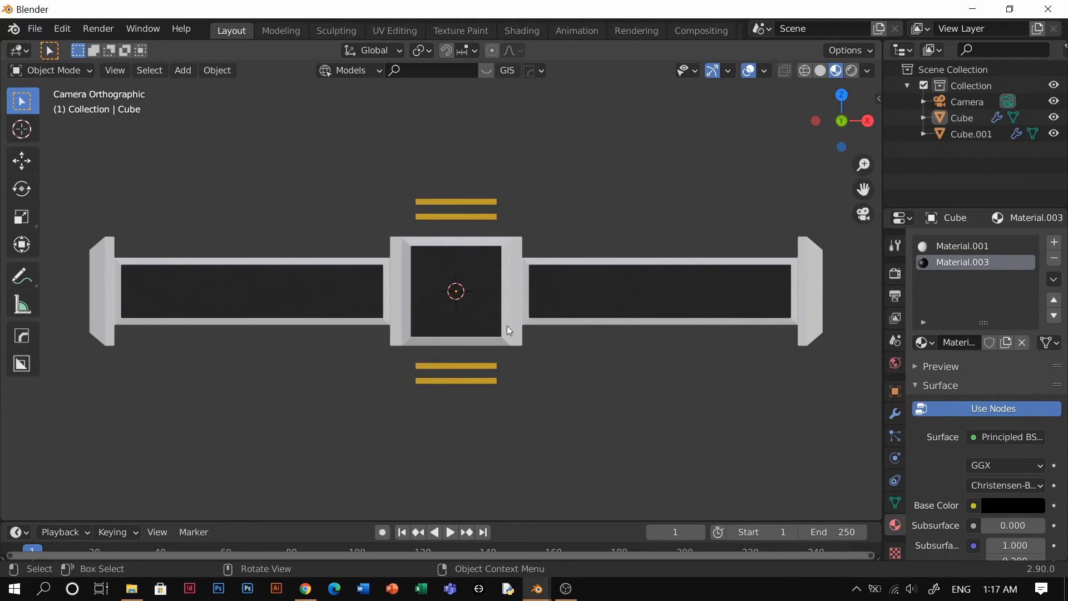
{"action": "middle_click_drag", "start_coordinate": [507, 326], "coordinate": [537, 305]}
{"action": "scroll", "coordinate": [523, 326], "scroll_direction": "up", "scroll_amount": 2}
{"action": "scroll", "coordinate": [523, 326], "scroll_direction": "down", "scroll_amount": 2}
{"action": "scroll", "coordinate": [538, 305], "scroll_direction": "up", "scroll_amount": 2}
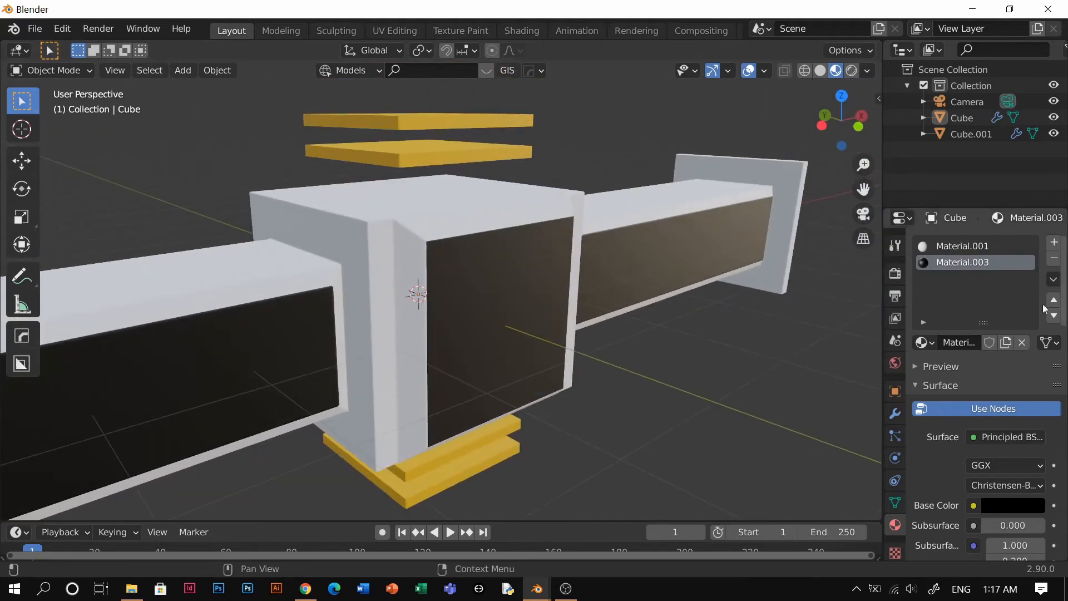
Step: Enable Ambient Occlusion in the Eevee render settings with a distance of 0.587 m and enter a factor of 1.3
{"action": "left_click", "coordinate": [897, 275]}
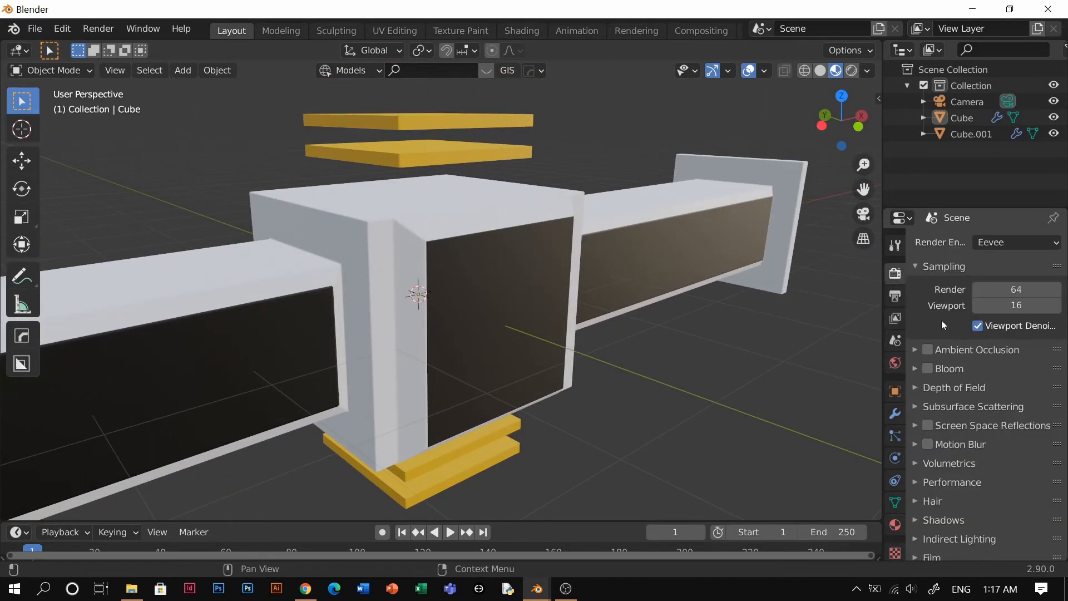
{"action": "left_click", "coordinate": [928, 350]}
{"action": "left_click", "coordinate": [944, 349]}
{"action": "left_click_drag", "start_coordinate": [1004, 373], "coordinate": [1021, 373]}
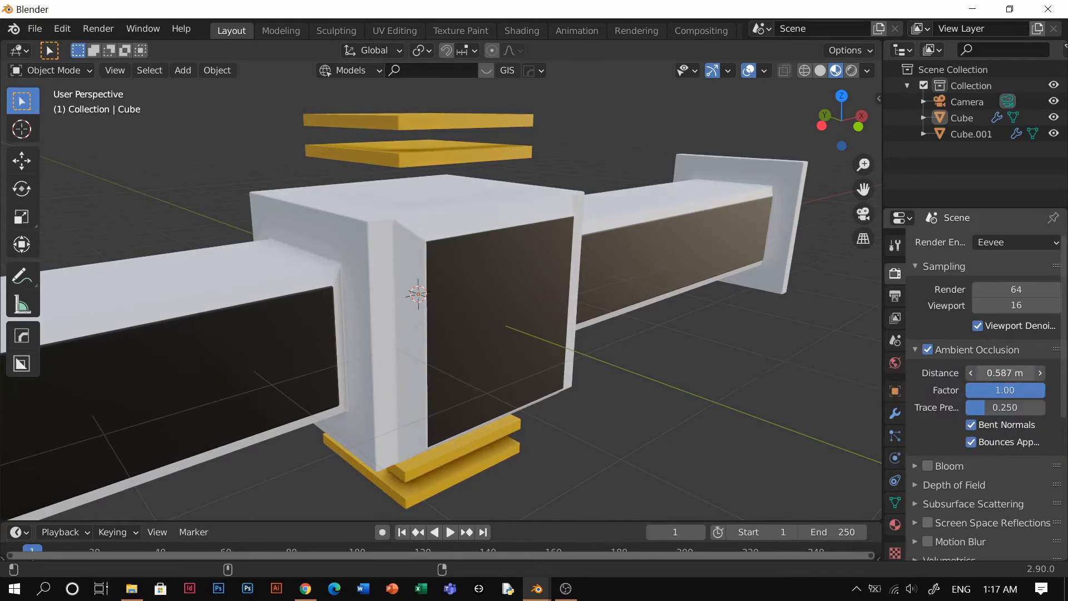
{"action": "left_click", "coordinate": [1011, 390]}
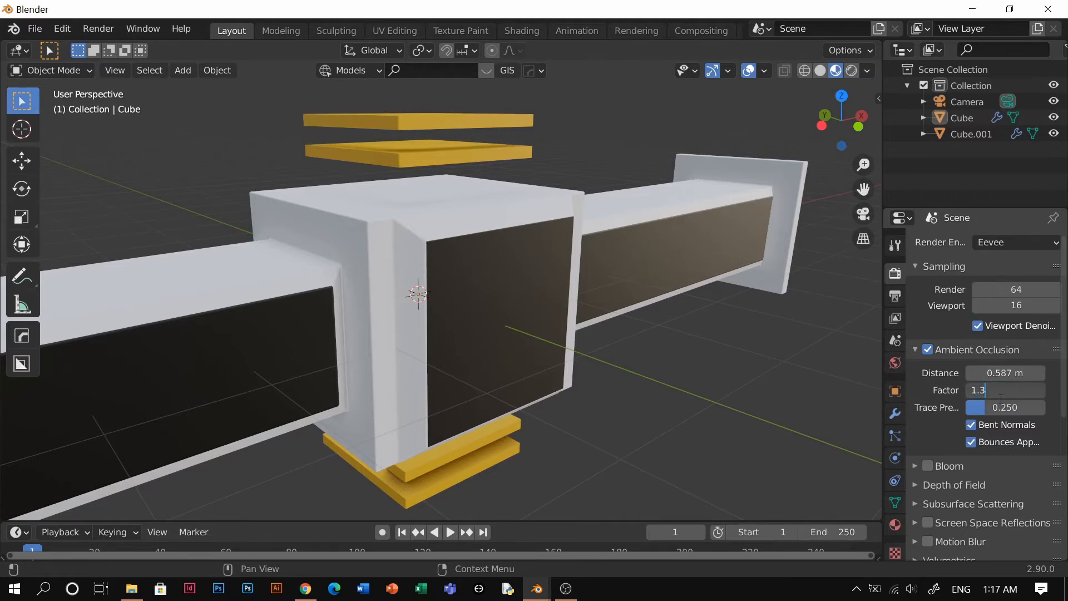
{"action": "key", "text": "Return"}
{"action": "left_click", "coordinate": [967, 353]}
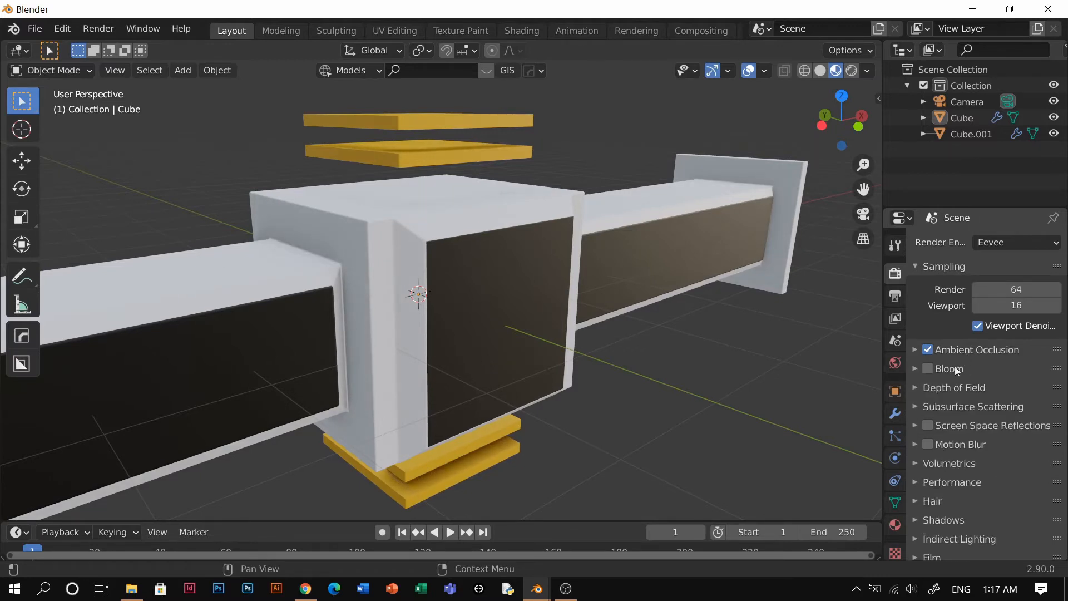
Step: Enable Screen Space Reflections in the Eevee render settings
{"action": "left_click", "coordinate": [928, 426]}
{"action": "left_click", "coordinate": [953, 425]}
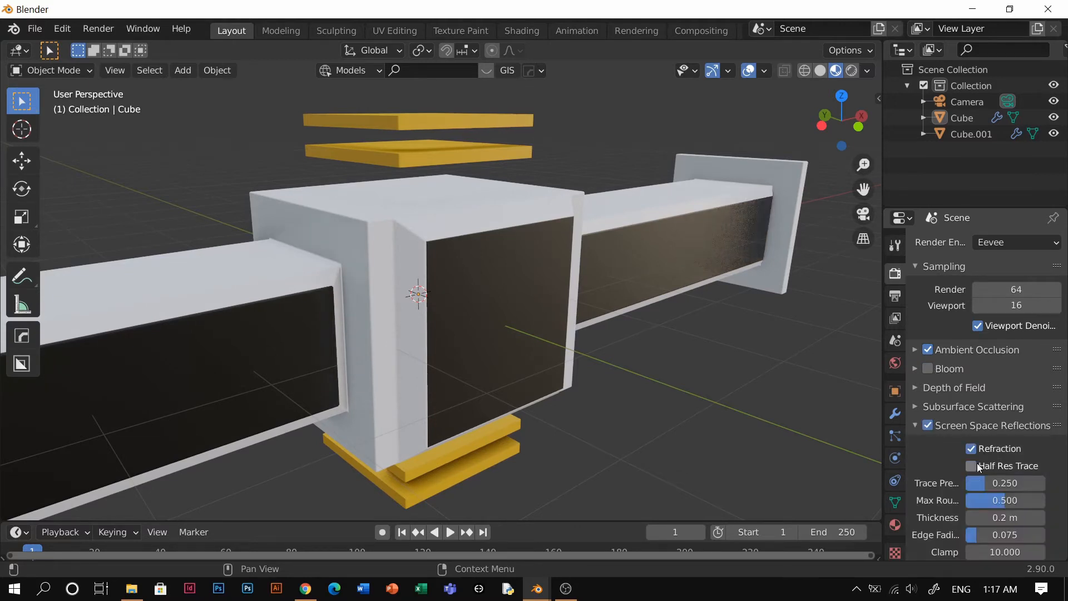
{"action": "left_click", "coordinate": [967, 425]}
Step: Set the Eevee shadow Cube Size to 2048 px
{"action": "scroll", "coordinate": [962, 425], "scroll_direction": "down", "scroll_amount": 4}
{"action": "left_click", "coordinate": [957, 431]}
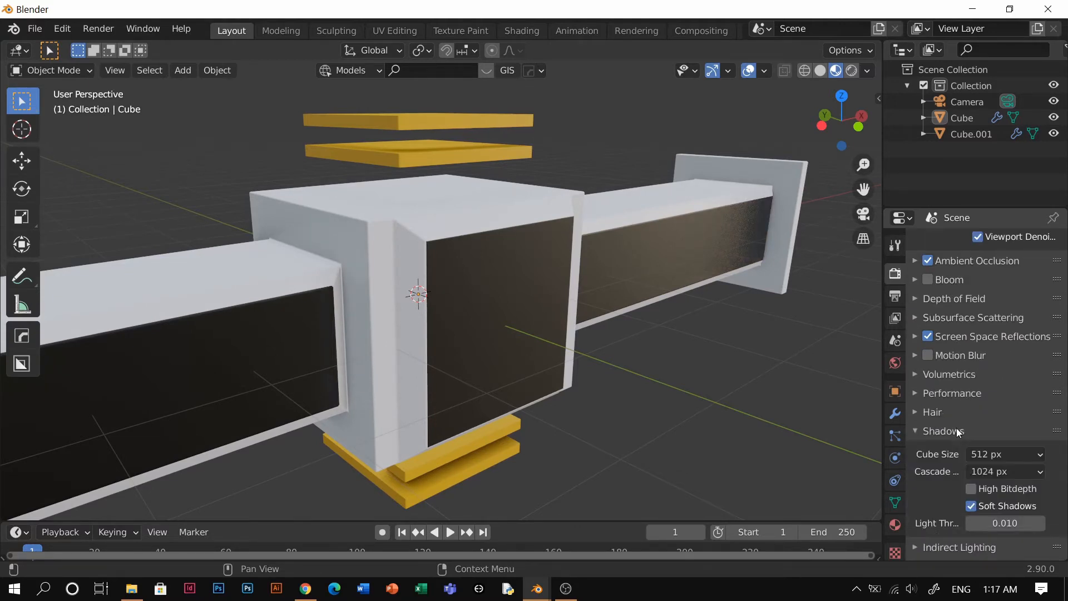
{"action": "left_click", "coordinate": [957, 428]}
{"action": "scroll", "coordinate": [956, 423], "scroll_direction": "down", "scroll_amount": 3}
{"action": "left_click", "coordinate": [944, 366]}
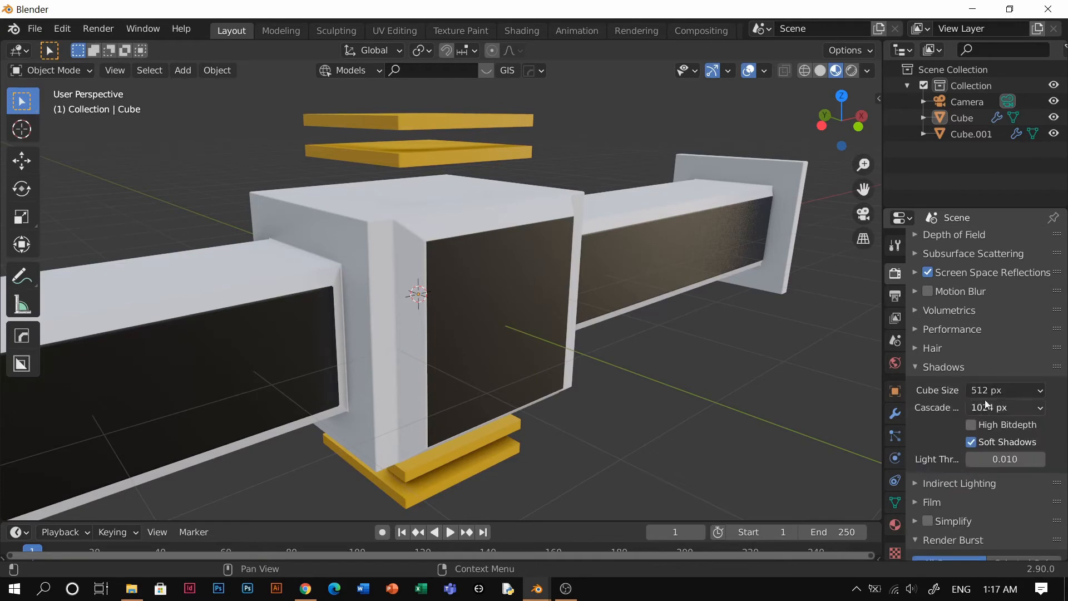
{"action": "left_click", "coordinate": [987, 392]}
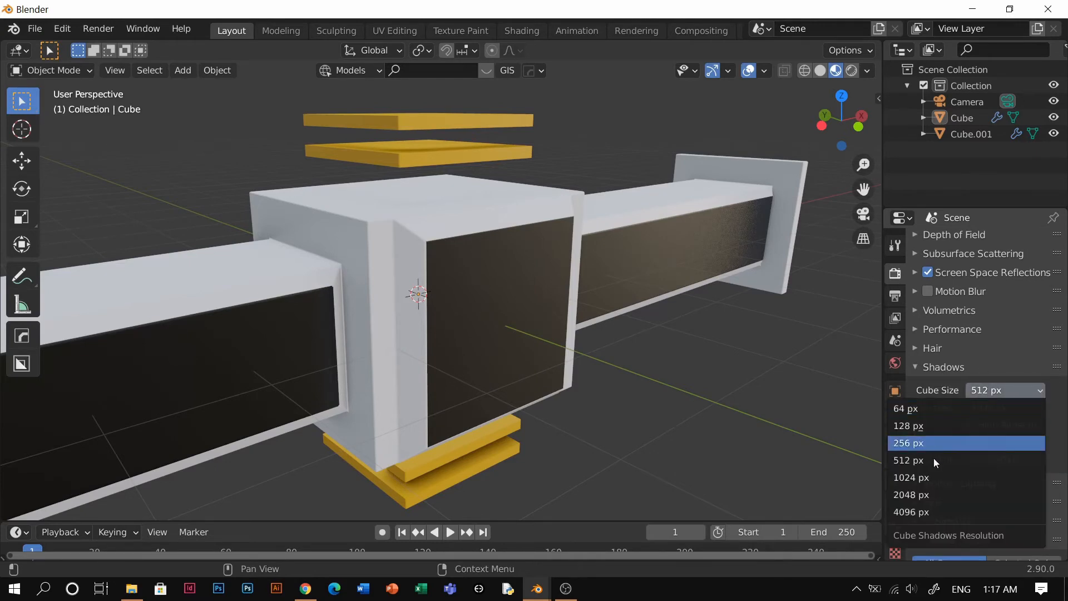
{"action": "left_click", "coordinate": [926, 496]}
{"action": "left_click", "coordinate": [943, 368]}
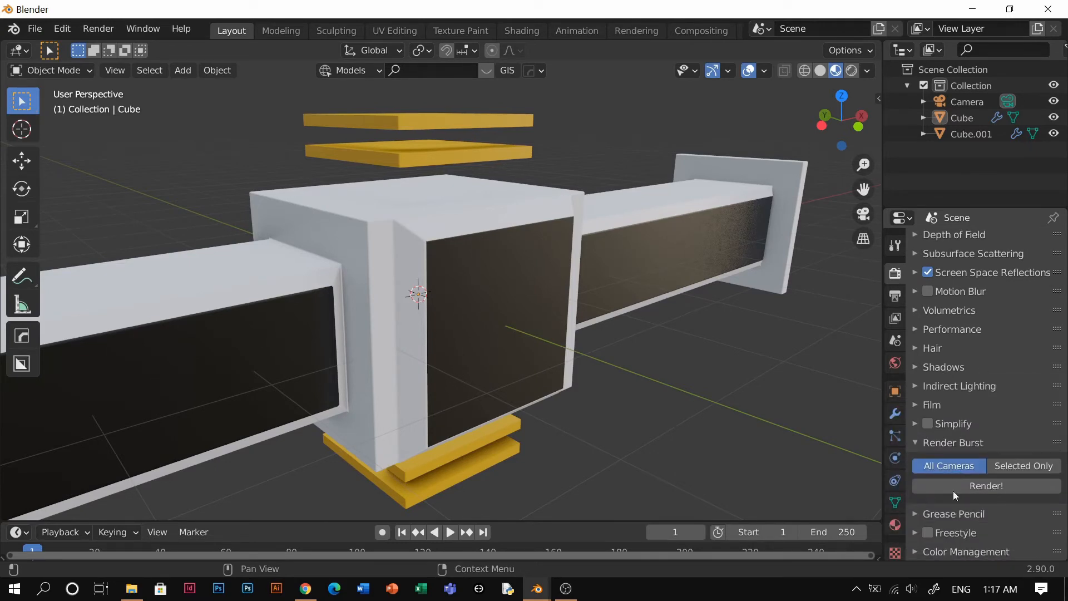
Step: Set the Color Management look to High Contrast and return to the camera view
{"action": "left_click", "coordinate": [933, 406]}
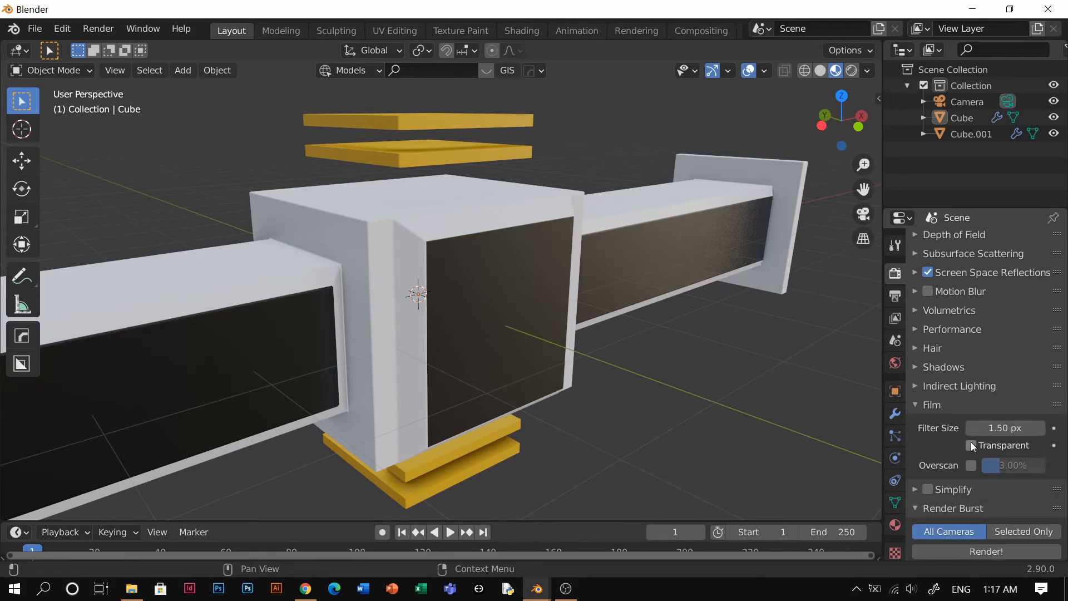
{"action": "left_click", "coordinate": [936, 405]}
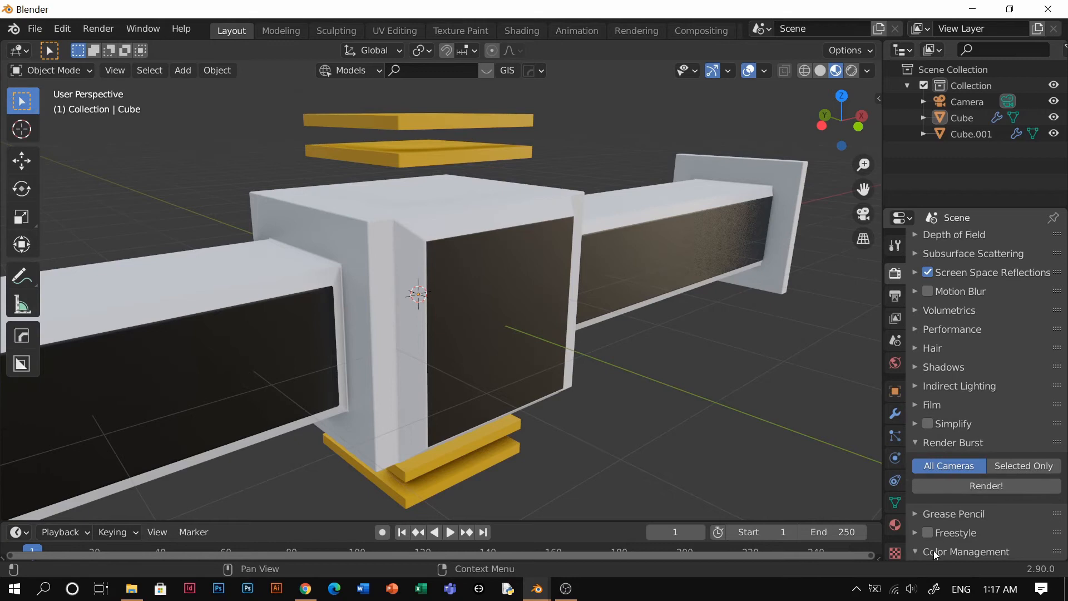
{"action": "scroll", "coordinate": [952, 501], "scroll_direction": "down", "scroll_amount": 6}
{"action": "left_click", "coordinate": [999, 470]}
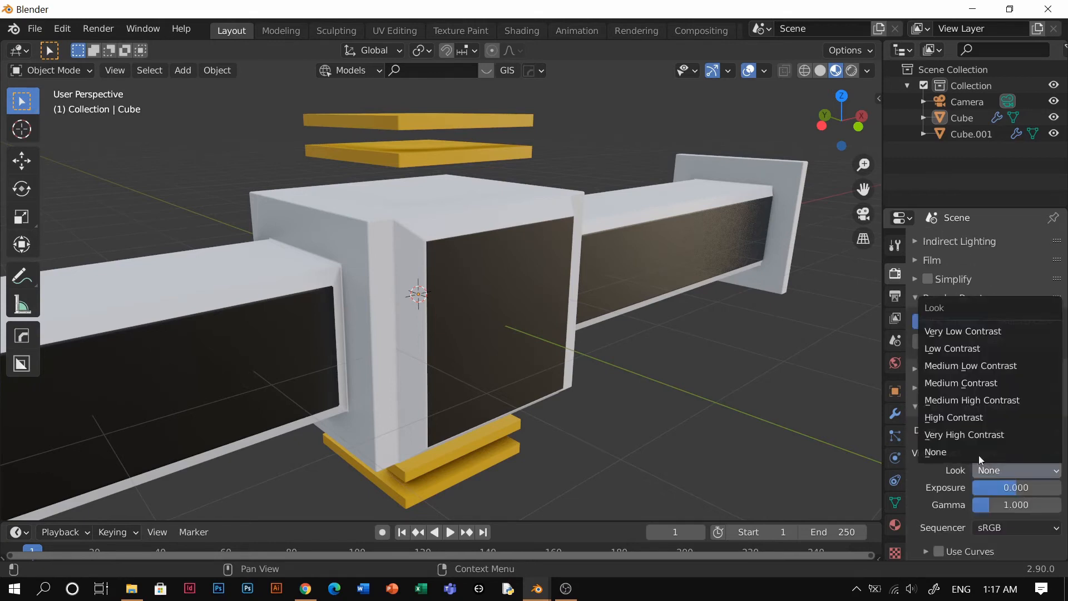
{"action": "left_click", "coordinate": [964, 421]}
{"action": "key", "text": "grave"}
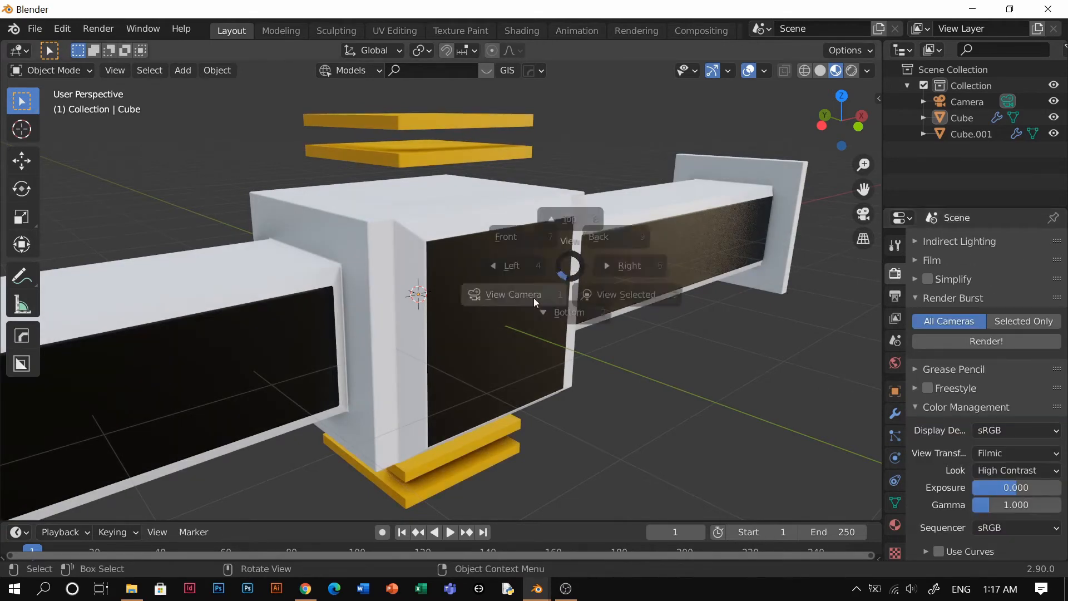
{"action": "left_click", "coordinate": [533, 299]}
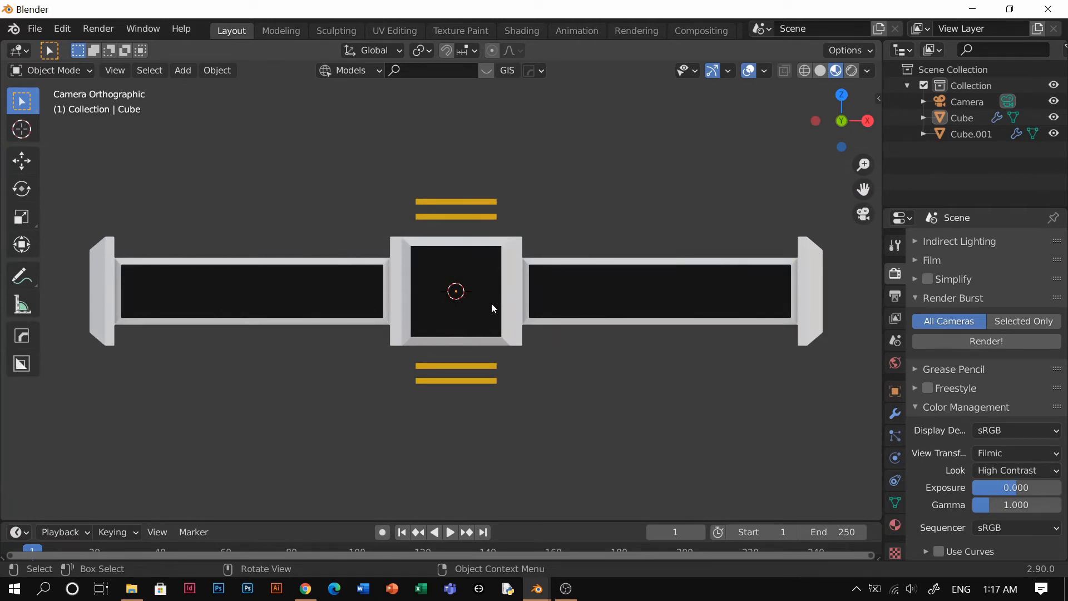
Step: Darken the base colour of Material.001 on the main body to a medium grey
{"action": "left_click", "coordinate": [513, 271]}
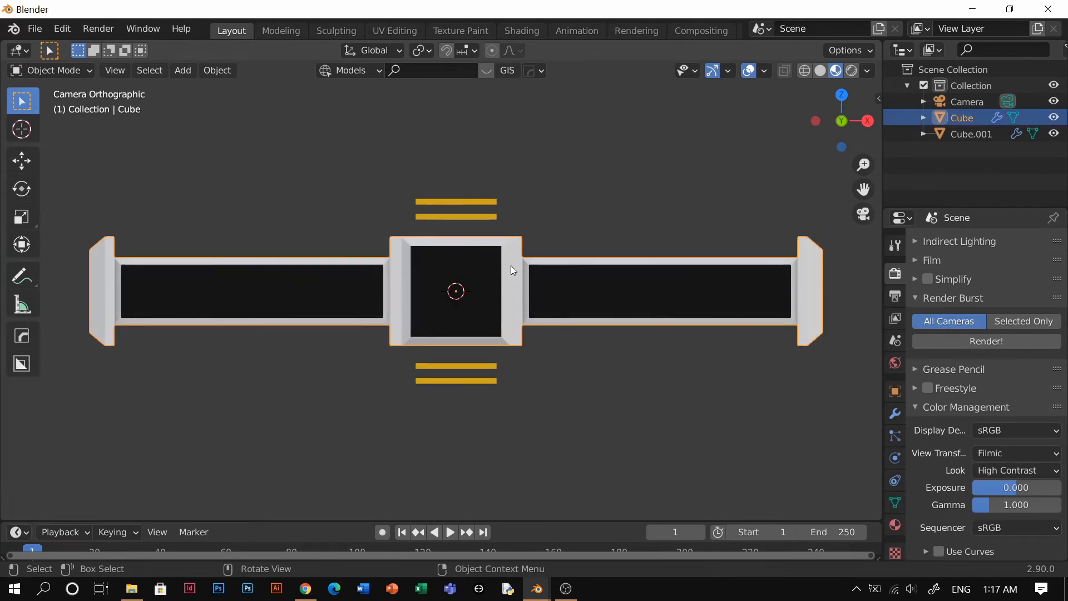
{"action": "left_click", "coordinate": [895, 525]}
{"action": "left_click", "coordinate": [963, 245]}
{"action": "left_click", "coordinate": [1014, 506]}
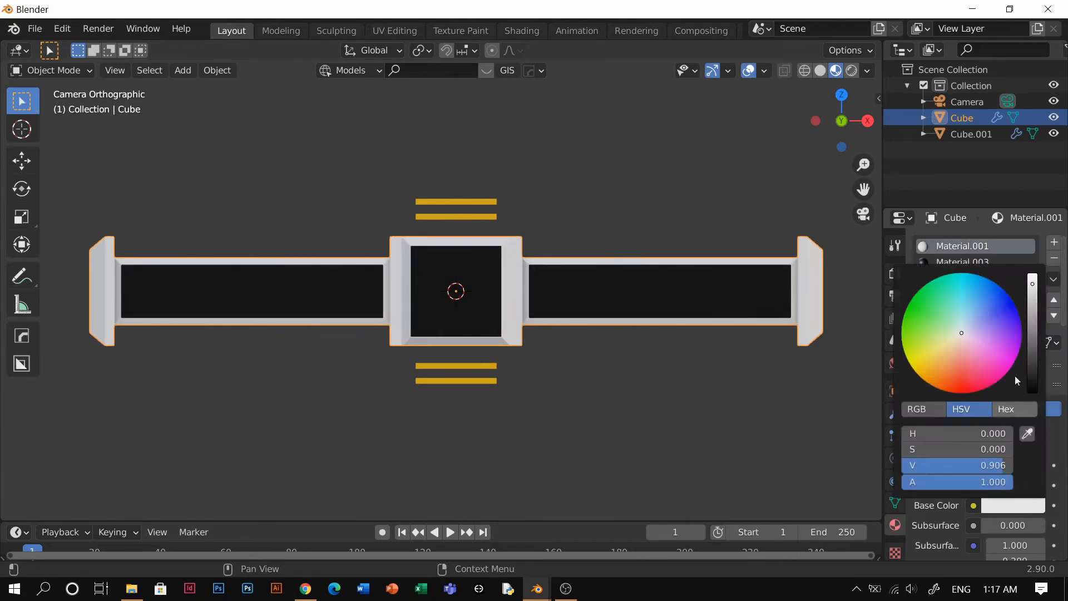
{"action": "left_click_drag", "start_coordinate": [1033, 284], "coordinate": [1033, 331]}
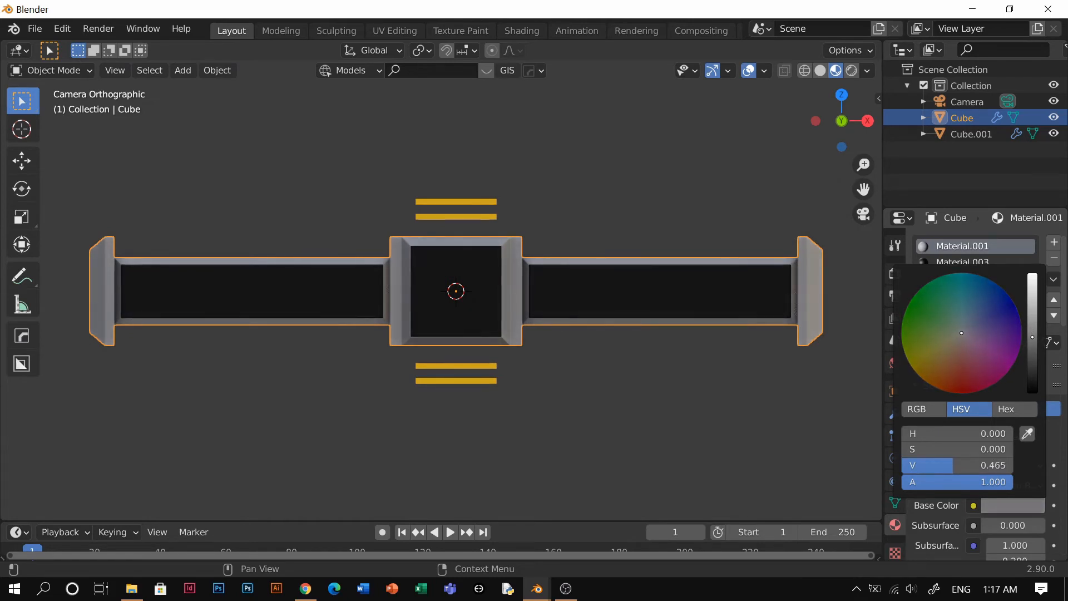
{"action": "left_click_drag", "start_coordinate": [1033, 337], "coordinate": [1033, 345]}
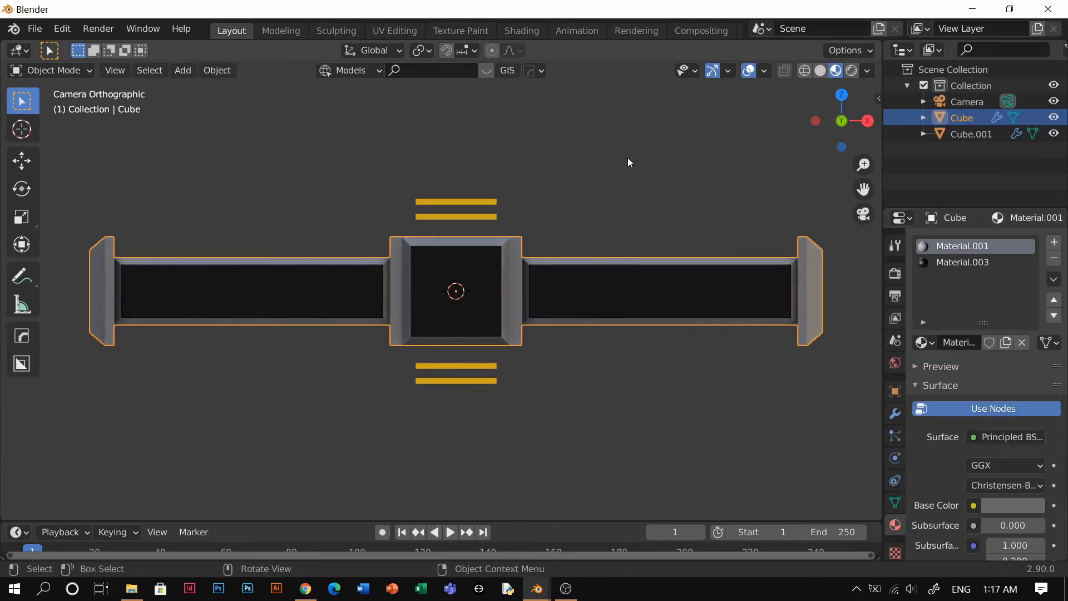
Step: Raise the roughness of Material.001 on the main body to about 0.759
{"action": "left_click", "coordinate": [709, 201]}
{"action": "left_click", "coordinate": [809, 276]}
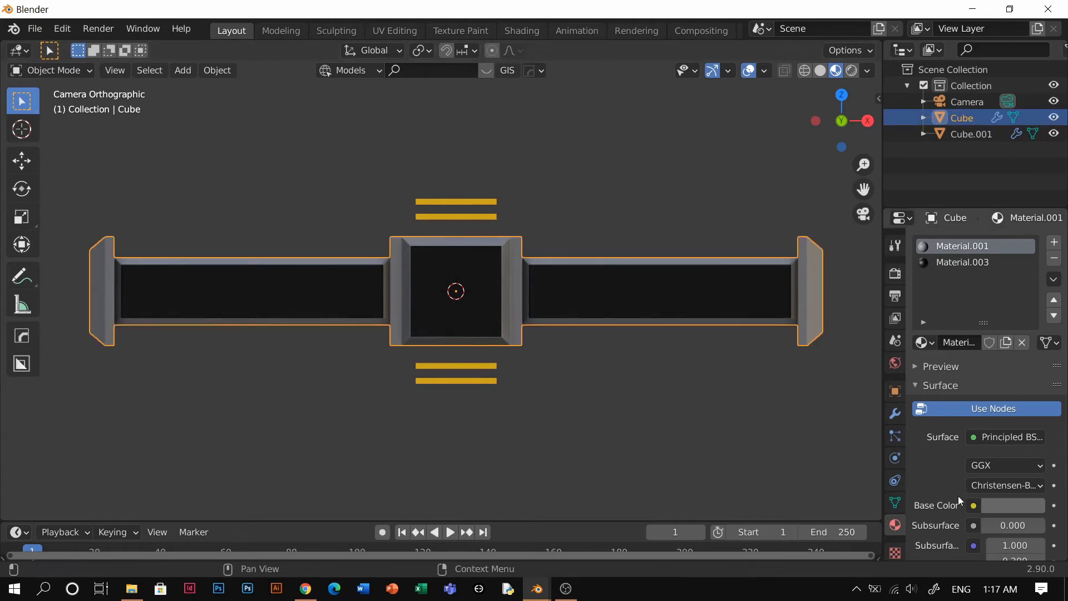
{"action": "scroll", "coordinate": [958, 494], "scroll_direction": "down", "scroll_amount": 5}
{"action": "mouse_move", "coordinate": [1008, 520]}
{"action": "left_mouse_down"}
{"action": "mouse_move", "coordinate": [1029, 519]}
{"action": "mouse_move", "coordinate": [1005, 519]}
{"action": "mouse_move", "coordinate": [1016, 519]}
{"action": "left_mouse_up"}
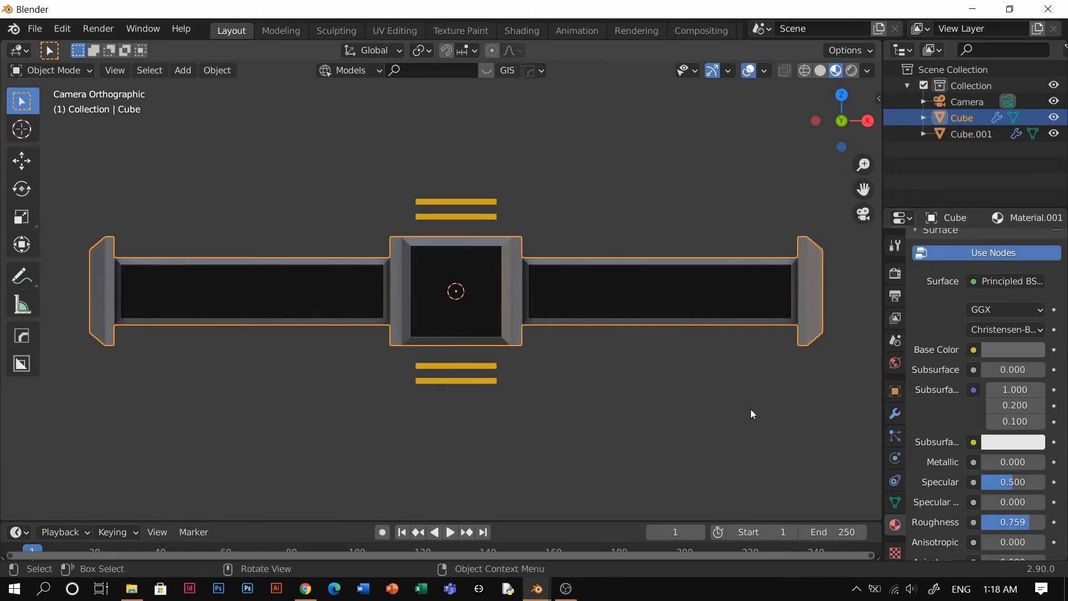
Step: Add a Sun light and move it along the Y axis to stand in front of the model
{"action": "left_click", "coordinate": [553, 289]}
{"action": "mouse_move", "coordinate": [553, 288]}
{"action": "middle_mouse_down"}
{"action": "mouse_move", "coordinate": [608, 332]}
{"action": "mouse_move", "coordinate": [534, 284]}
{"action": "middle_mouse_up"}
{"action": "middle_click_drag", "start_coordinate": [496, 329], "coordinate": [458, 264]}
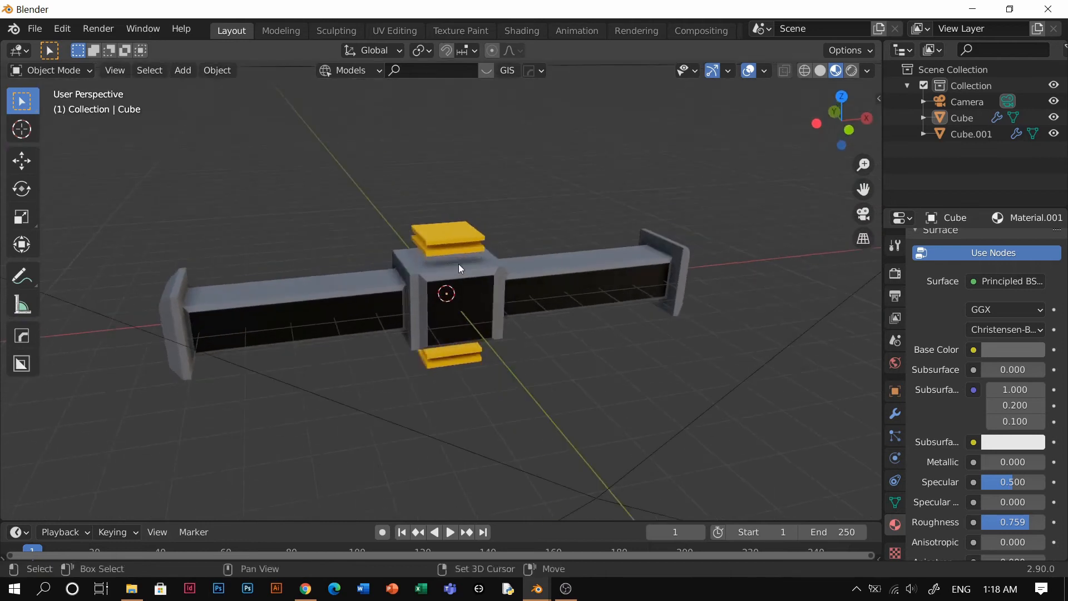
{"action": "key", "text": "shift+grave"}
{"action": "key", "text": "w"}
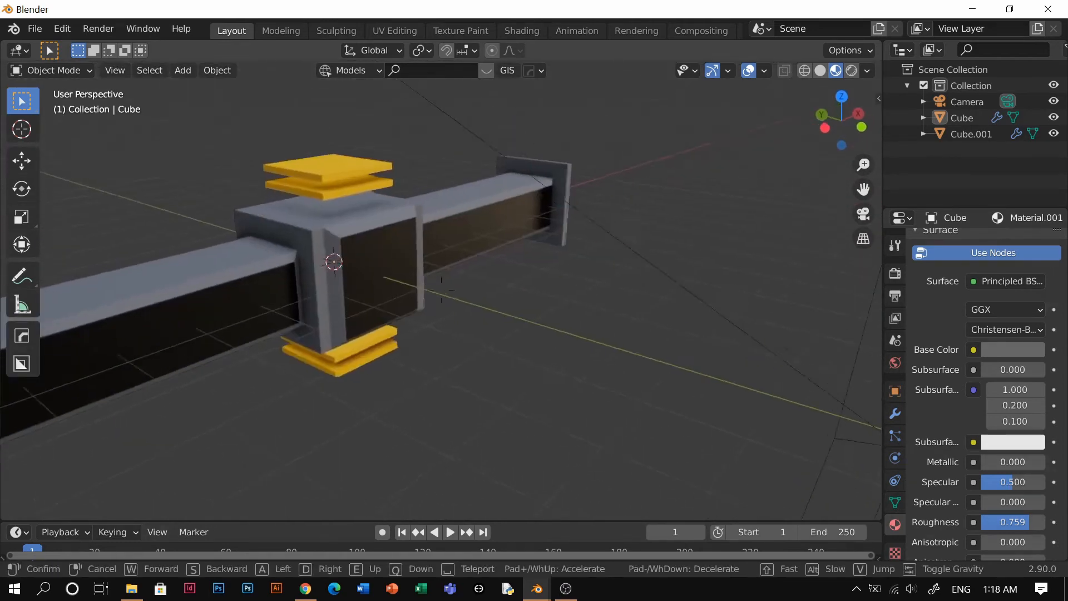
{"action": "left_click", "coordinate": [442, 290]}
{"action": "key", "text": "shift+a"}
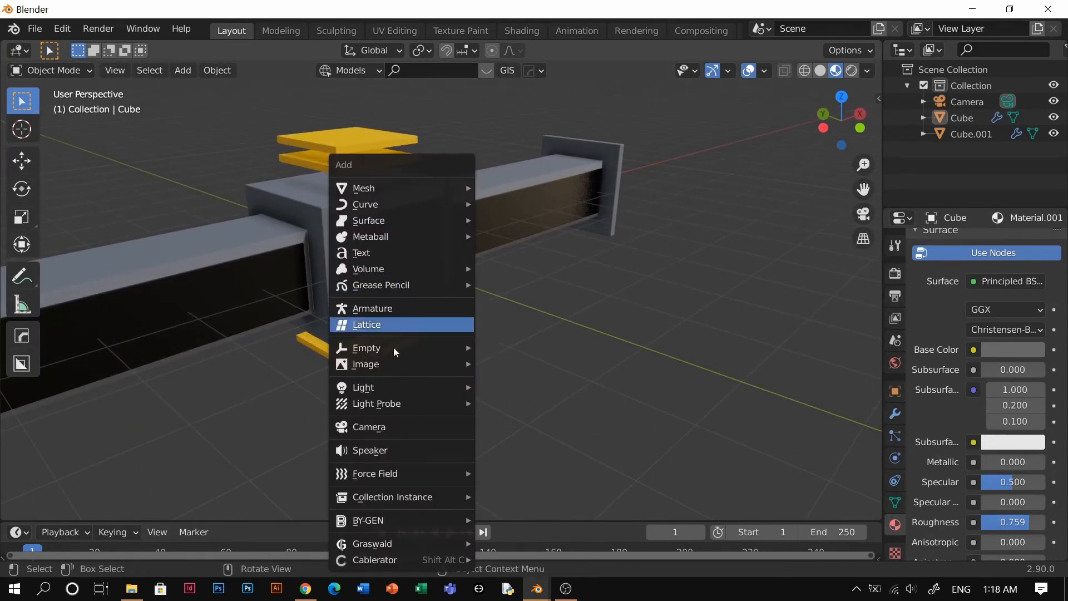
{"action": "mouse_move", "coordinate": [400, 388]}
{"action": "left_click", "coordinate": [526, 408]}
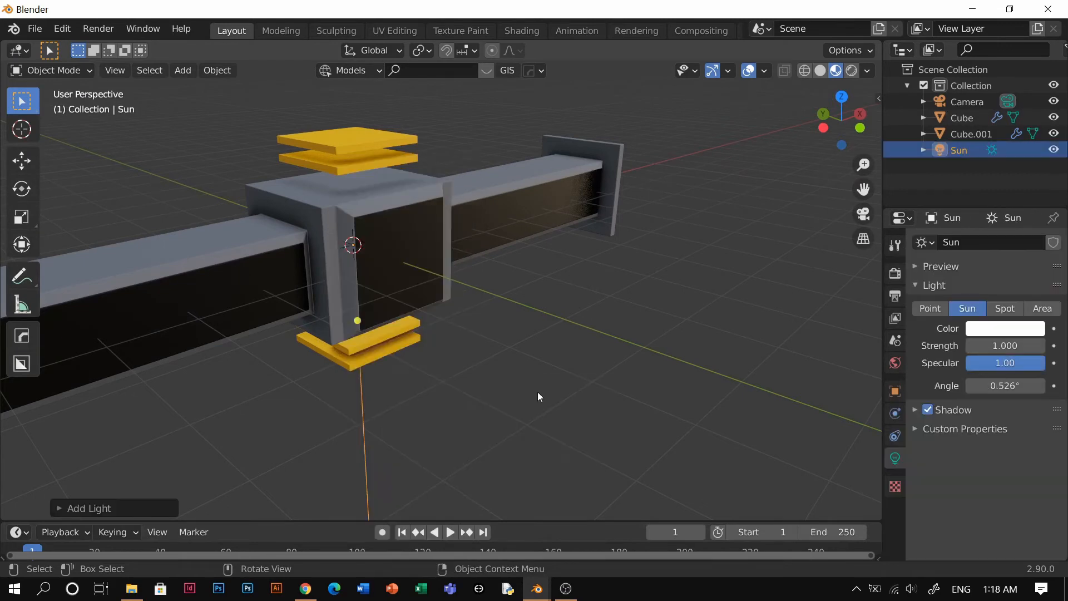
{"action": "key", "text": "g"}
{"action": "key", "text": "y"}
{"action": "left_click", "coordinate": [753, 443]}
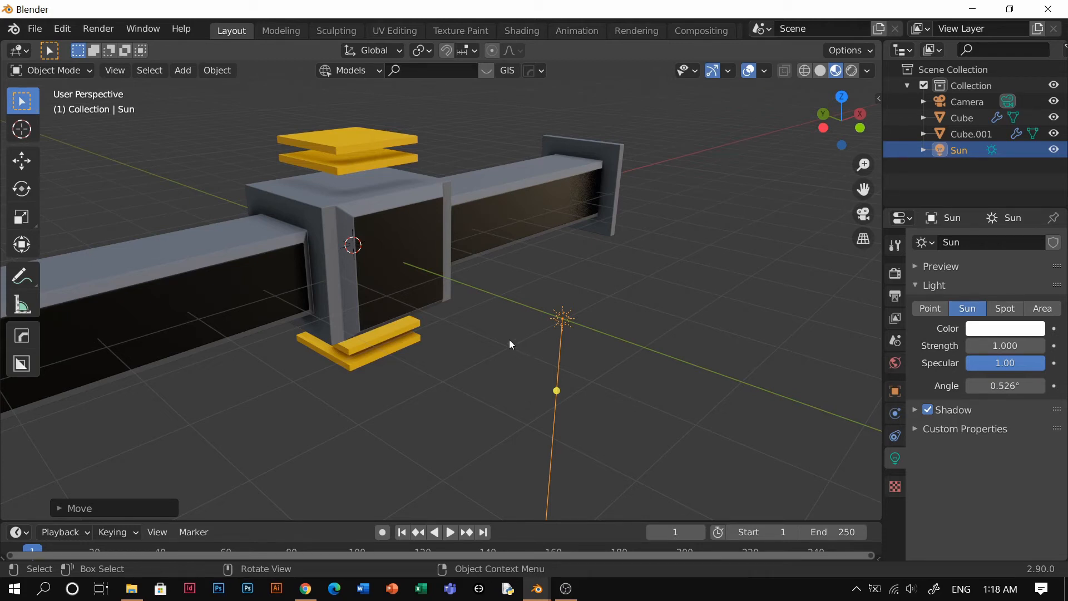
Step: Duplicate the Sun light beside the original and rotate the copy 90° about the X axis
{"action": "key", "text": "shift+d"}
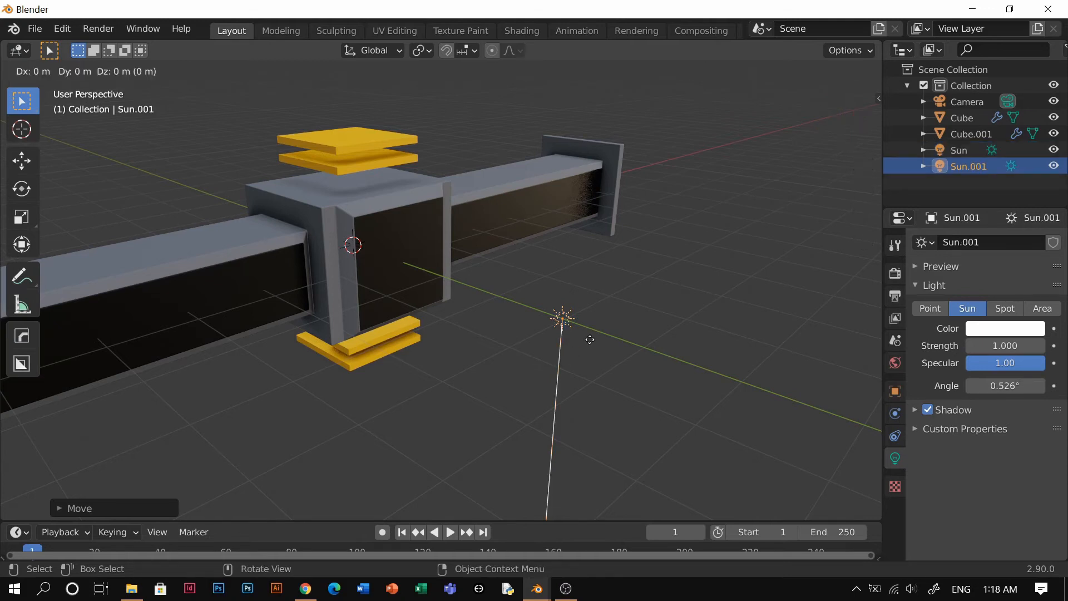
{"action": "type", "text": "r"}
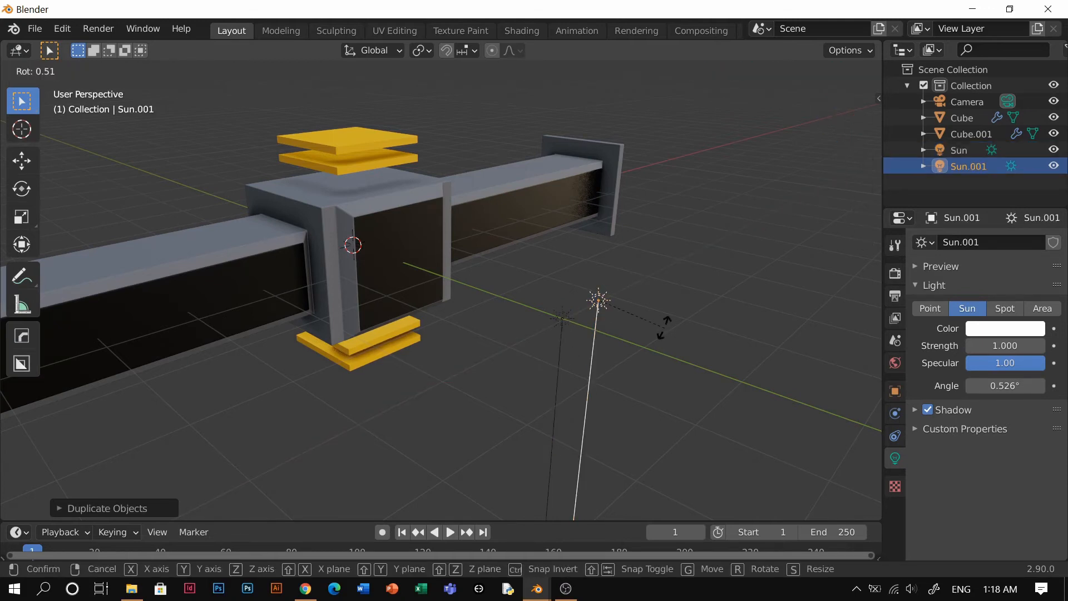
{"action": "type", "text": "x90"}
{"action": "key", "text": "Return"}
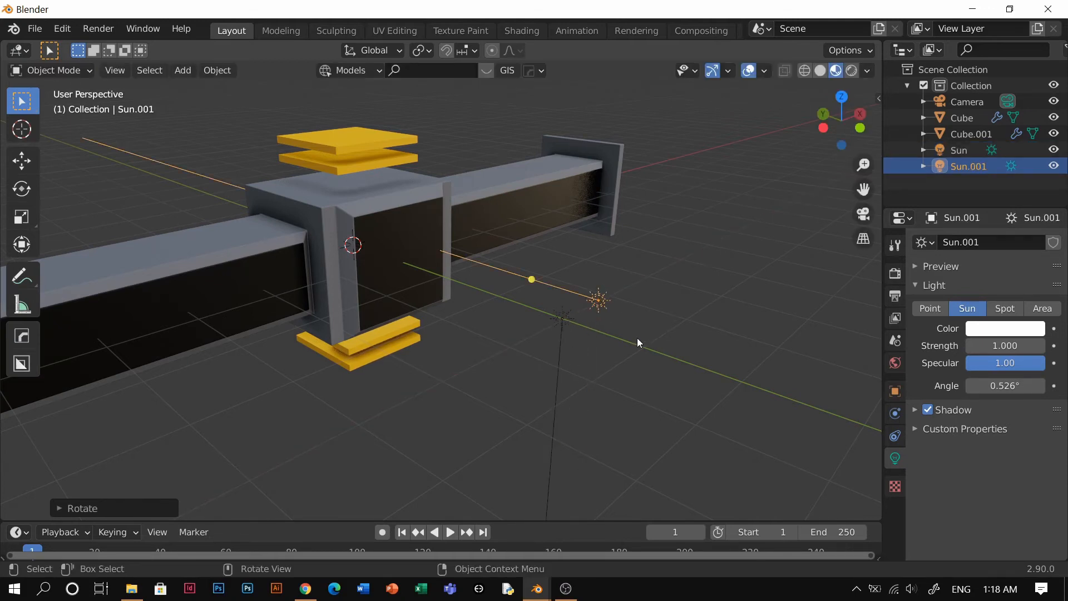
Step: Duplicate the model-facing Sun light along the X axis and rotate the copy 90° about the global Z axis
{"action": "key", "text": "shift+d"}
{"action": "key", "text": "x"}
{"action": "left_click", "coordinate": [673, 326]}
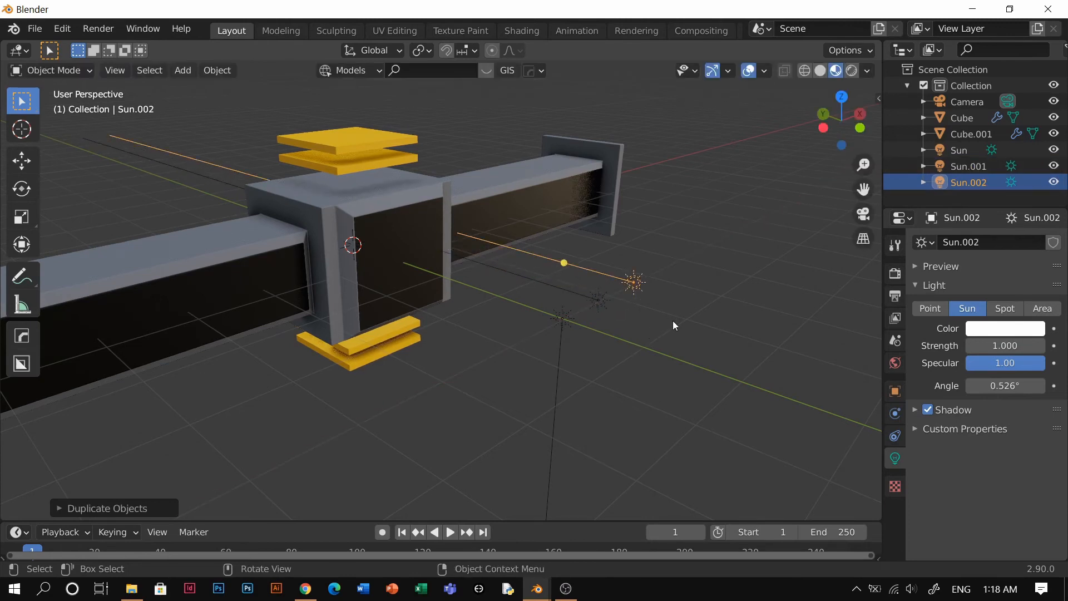
{"action": "key", "text": "r"}
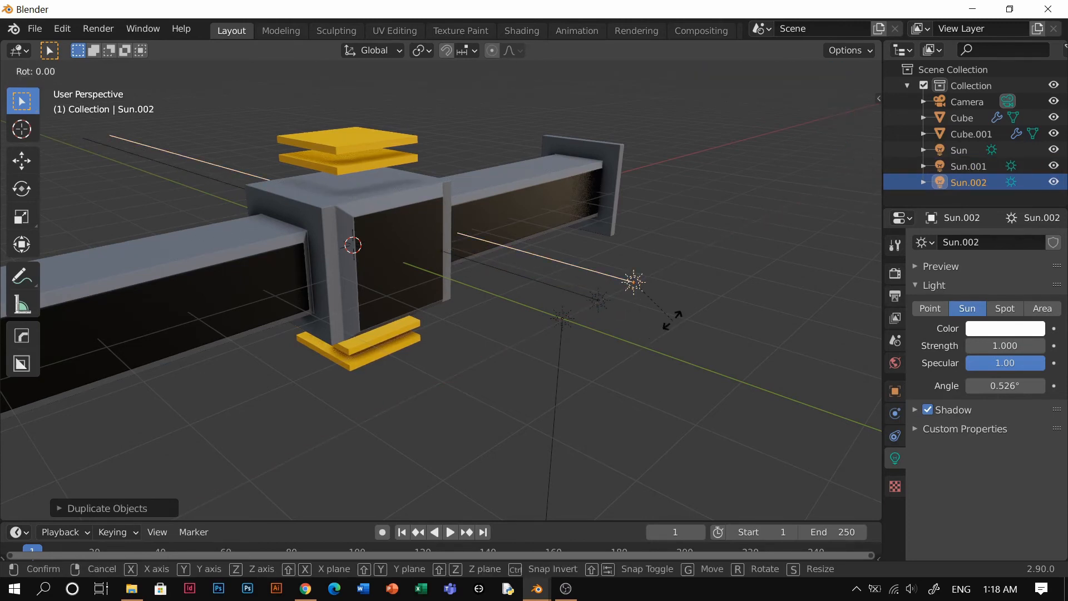
{"action": "type", "text": "z"}
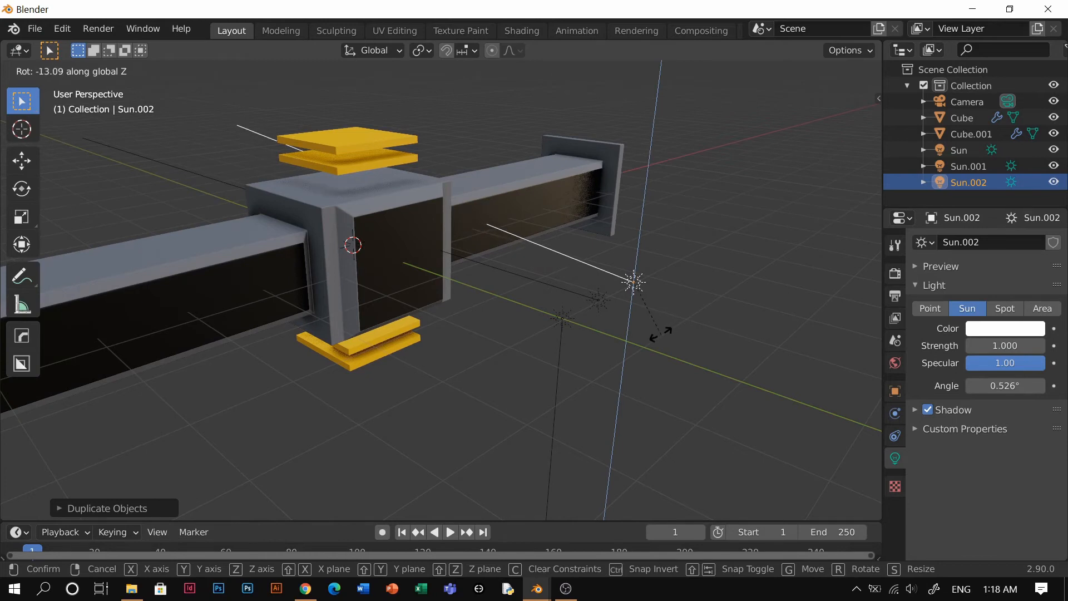
{"action": "type", "text": "90"}
{"action": "key", "text": "Return"}
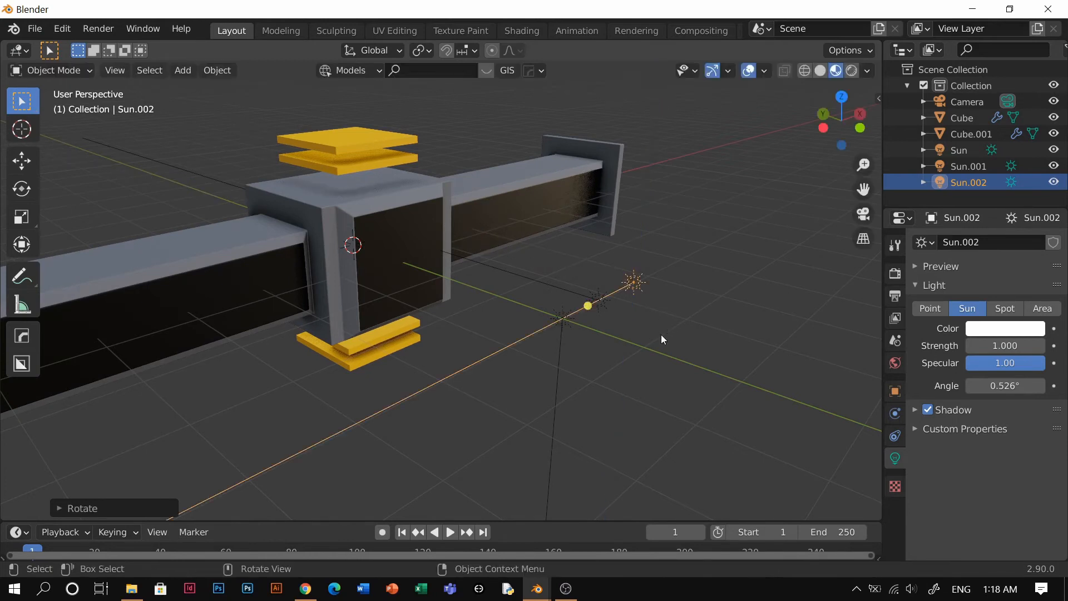
Step: Duplicate the sideways Sun light along the X axis and rotate the copy 180° about the global Z axis
{"action": "key", "text": "shift+d"}
{"action": "key", "text": "x"}
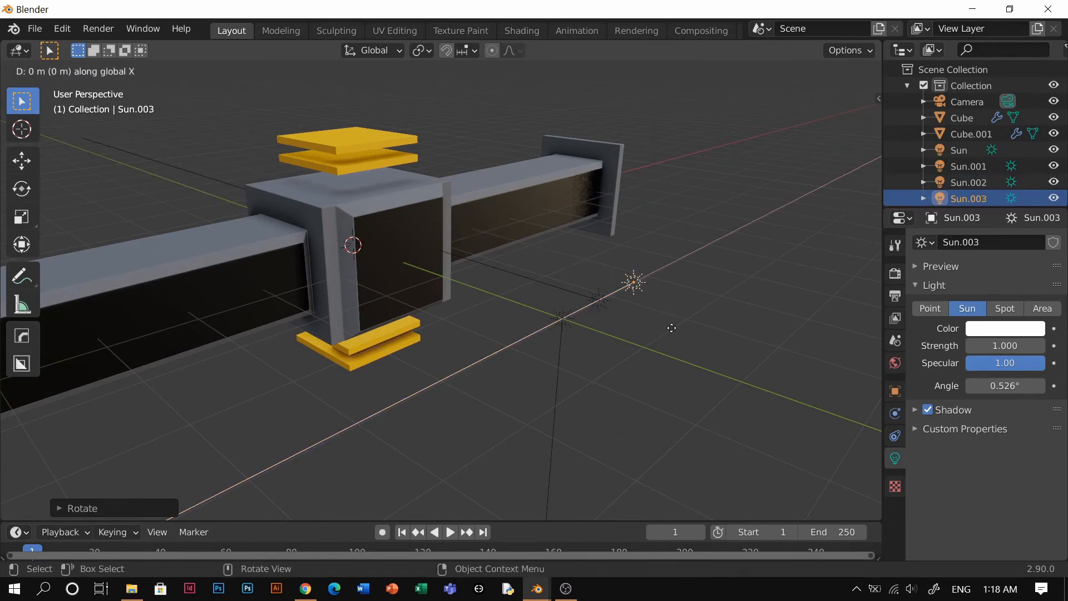
{"action": "left_click", "coordinate": [692, 312]}
{"action": "type", "text": "r"}
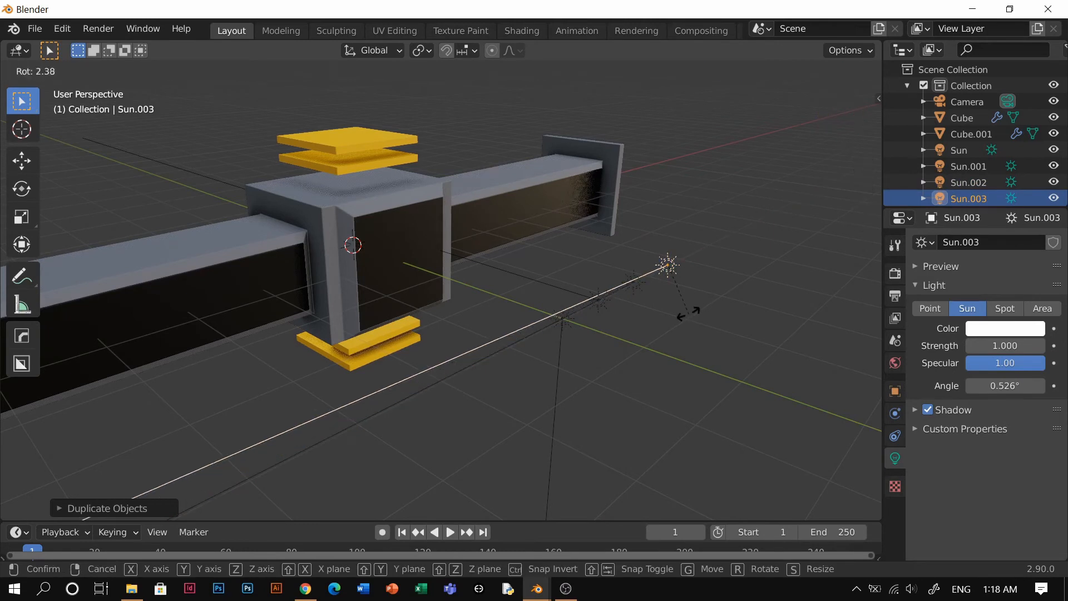
{"action": "type", "text": "z"}
{"action": "type", "text": "180"}
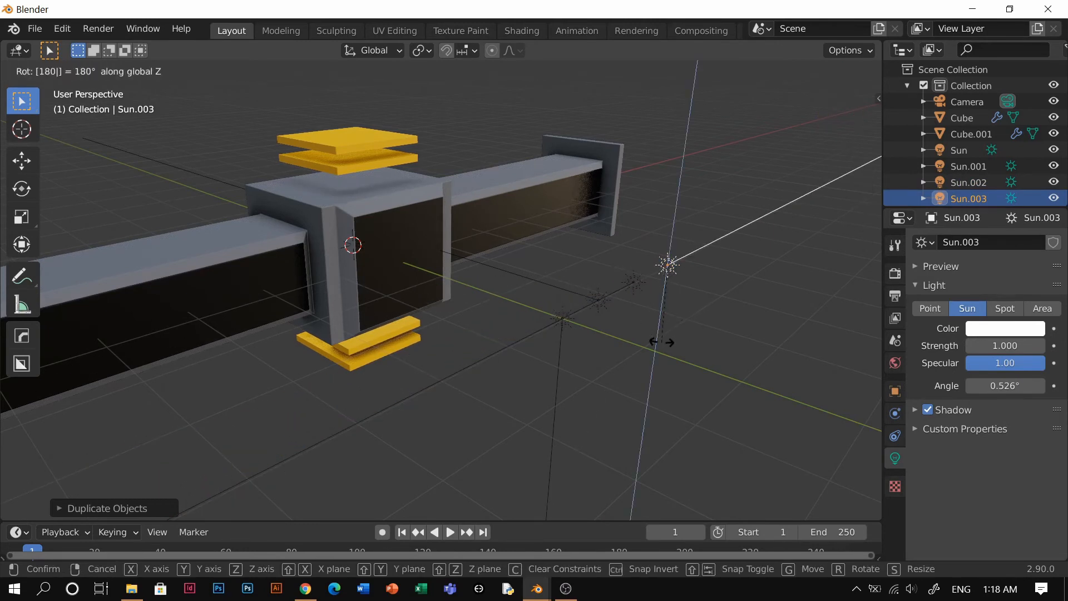
{"action": "key", "text": "Return"}
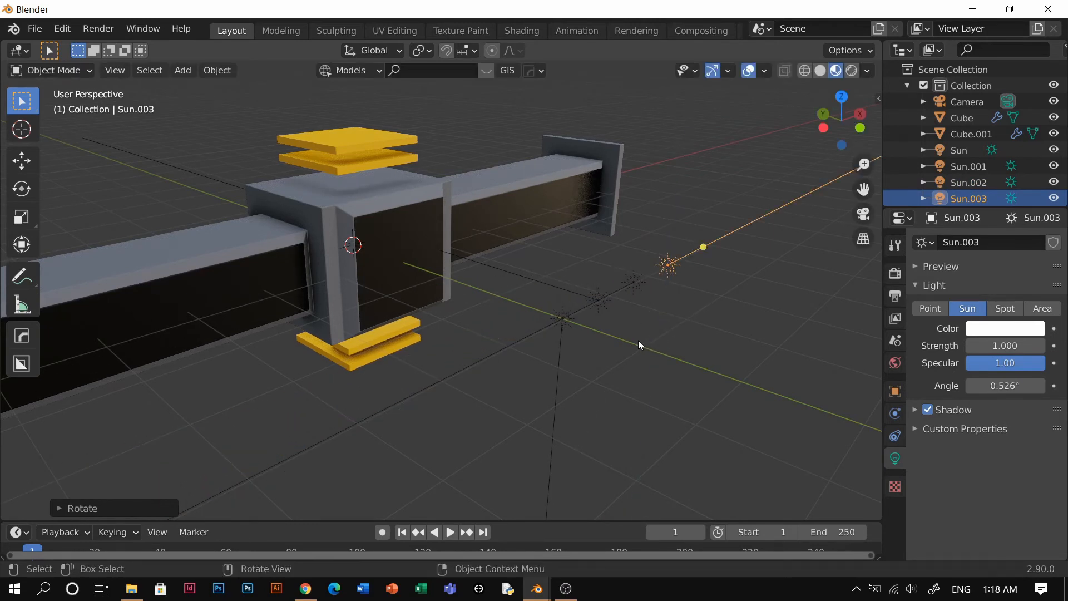
Step: Select each of the four Sun lights in turn to check the direction it points
{"action": "middle_click_drag", "start_coordinate": [639, 340], "coordinate": [597, 366]}
{"action": "left_click", "coordinate": [412, 320]}
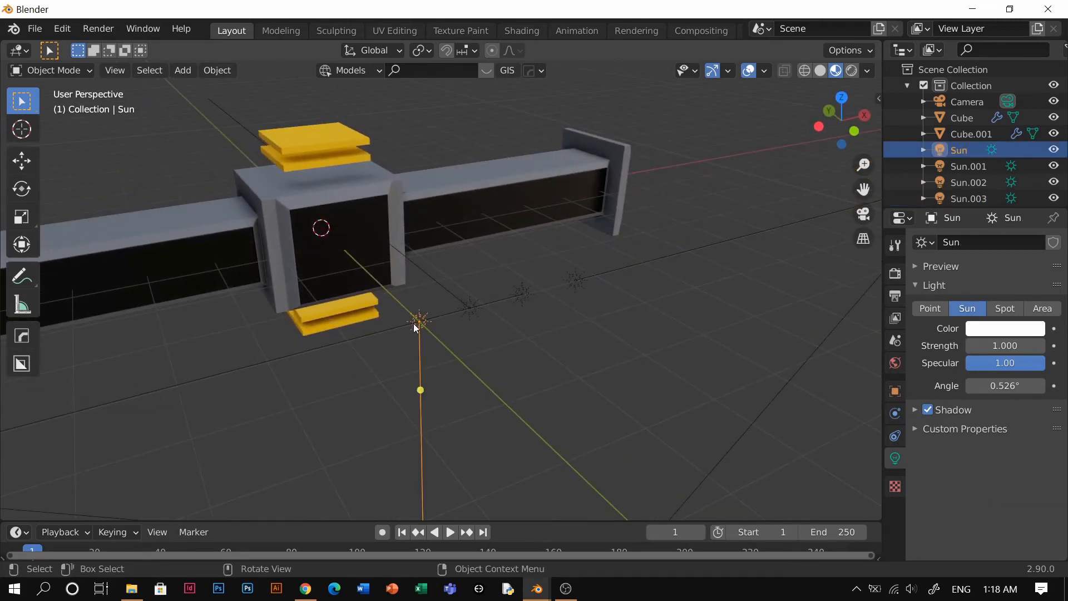
{"action": "left_click", "coordinate": [470, 307]}
{"action": "left_click", "coordinate": [518, 295]}
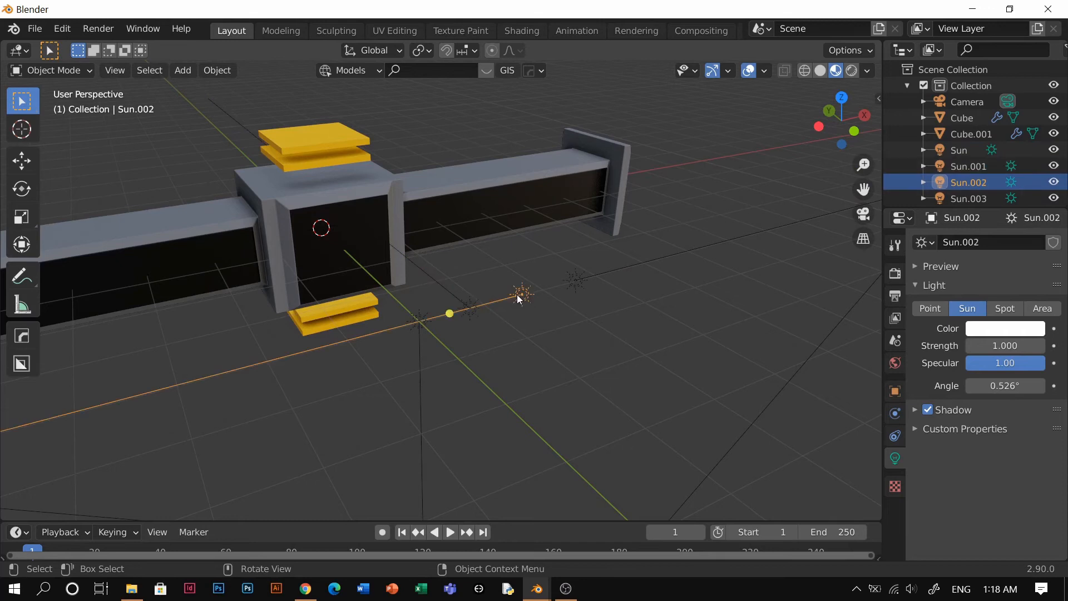
{"action": "left_click", "coordinate": [579, 281]}
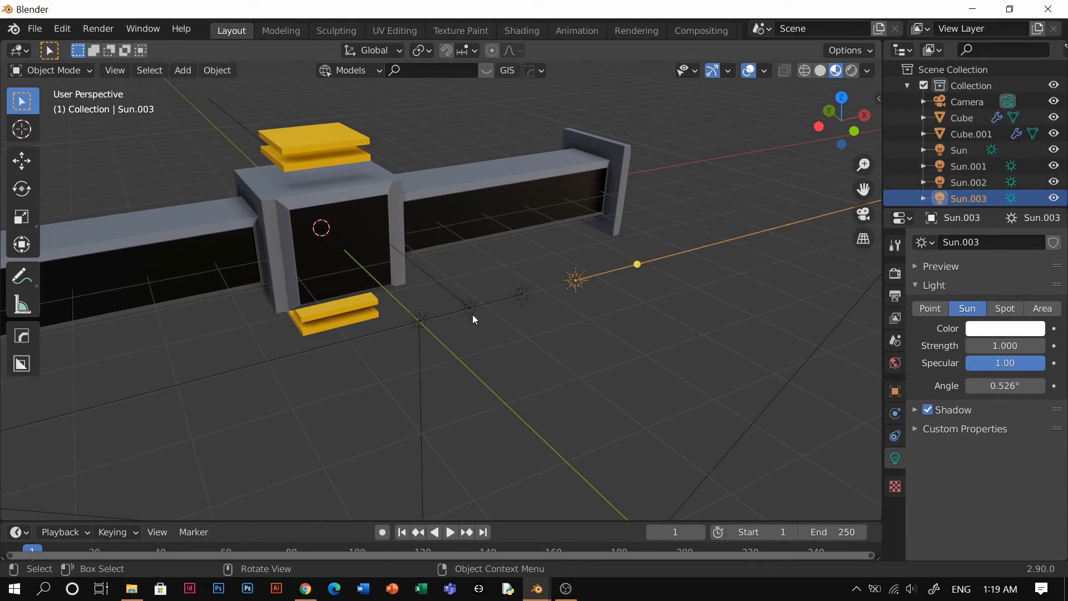
Step: Duplicate the last Sun light in the row along the X axis and rotate the copy -90° about the global Y axis
{"action": "left_click", "coordinate": [472, 315]}
{"action": "left_click", "coordinate": [576, 281]}
{"action": "key", "text": "shift+d"}
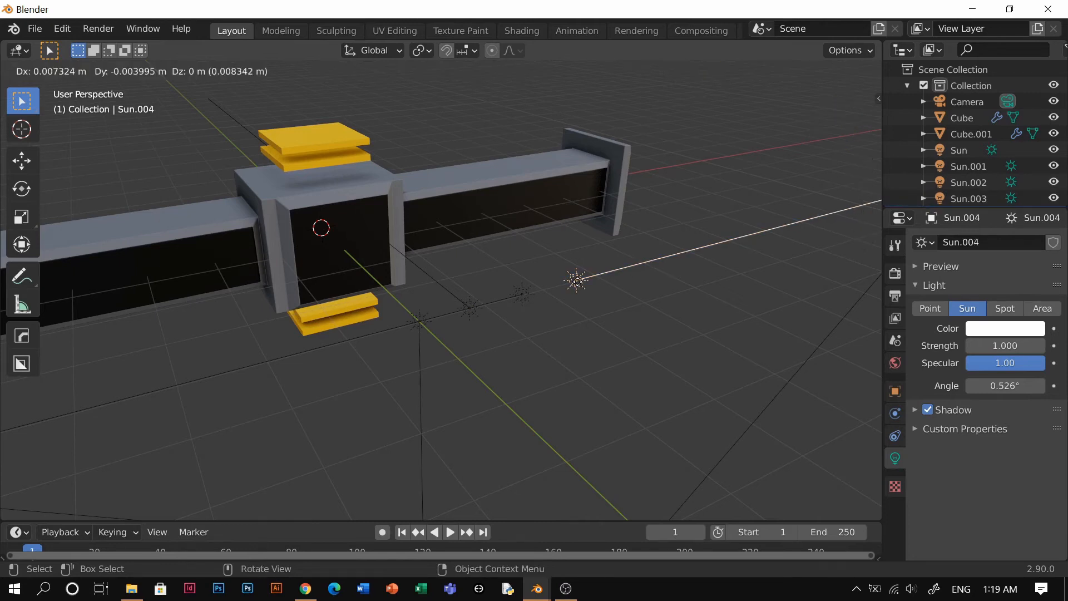
{"action": "left_click", "coordinate": [630, 271]}
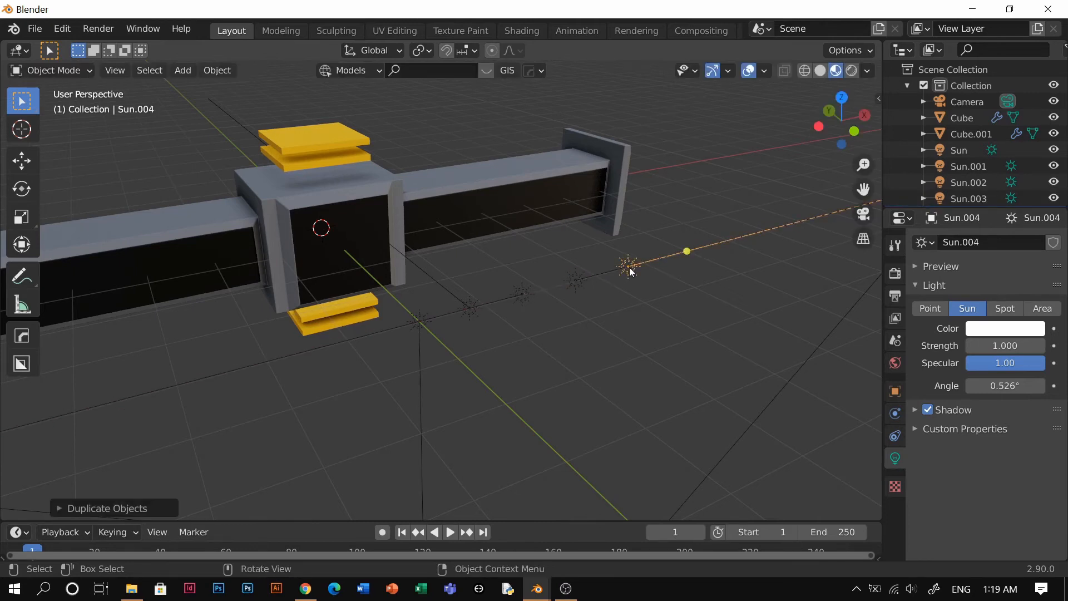
{"action": "key", "text": "r"}
{"action": "type", "text": "z"}
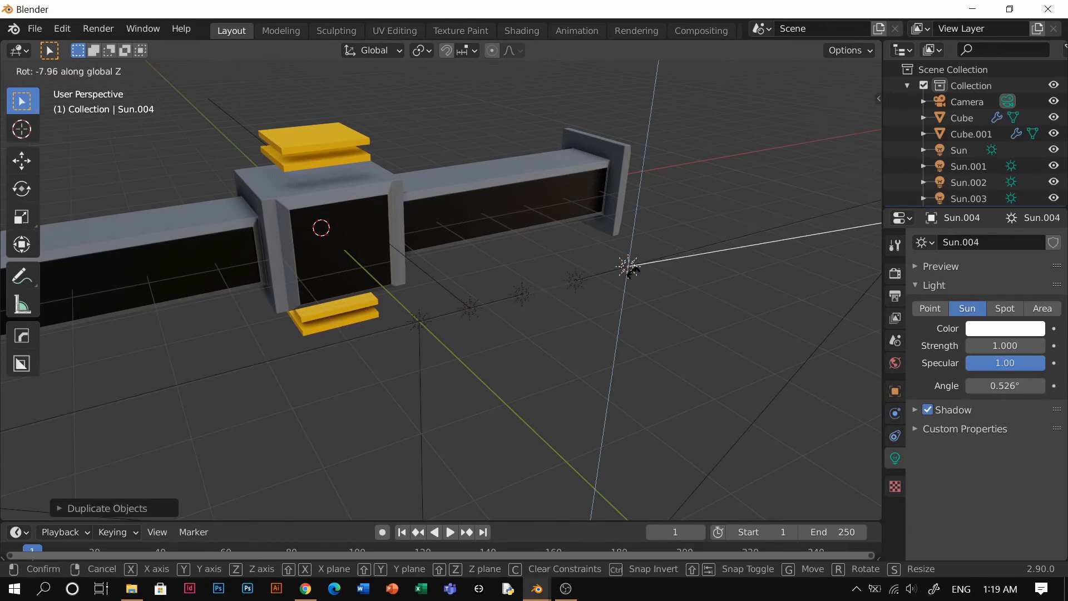
{"action": "type", "text": "x90"}
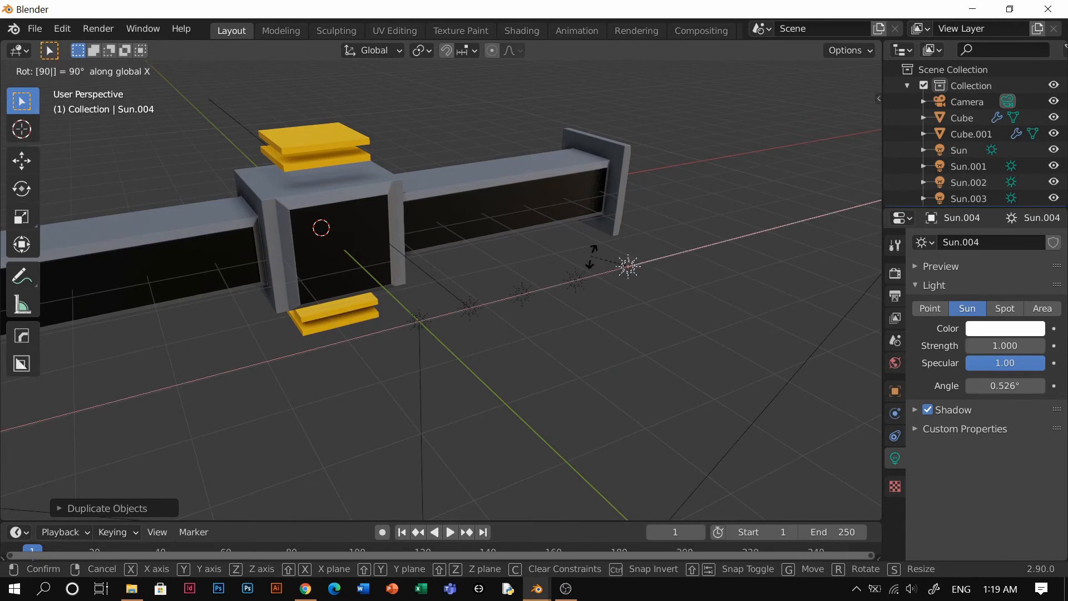
{"action": "type", "text": "zy"}
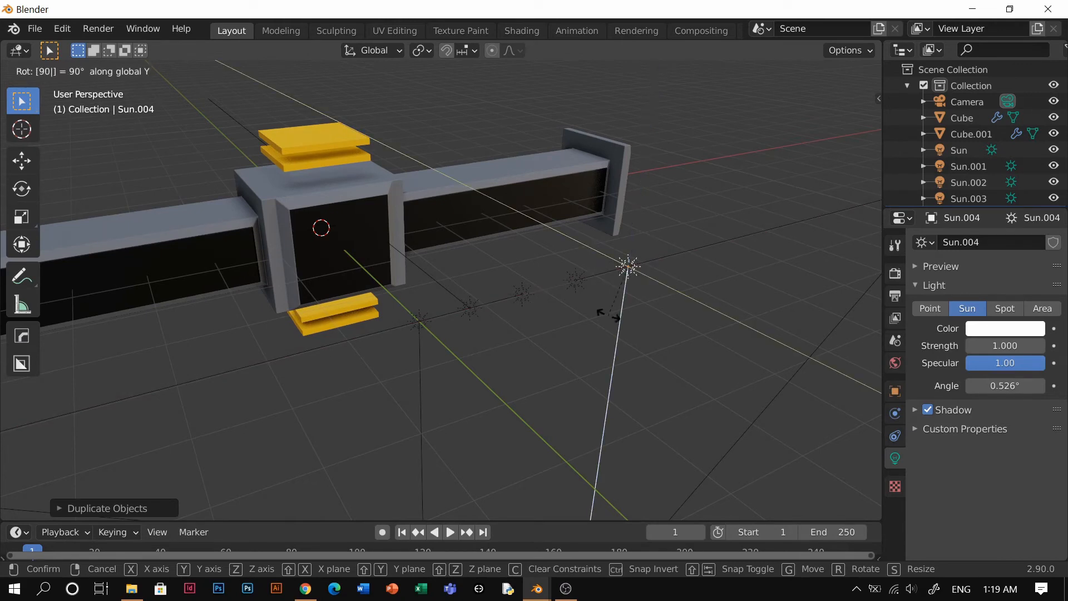
{"action": "type", "text": "x"}
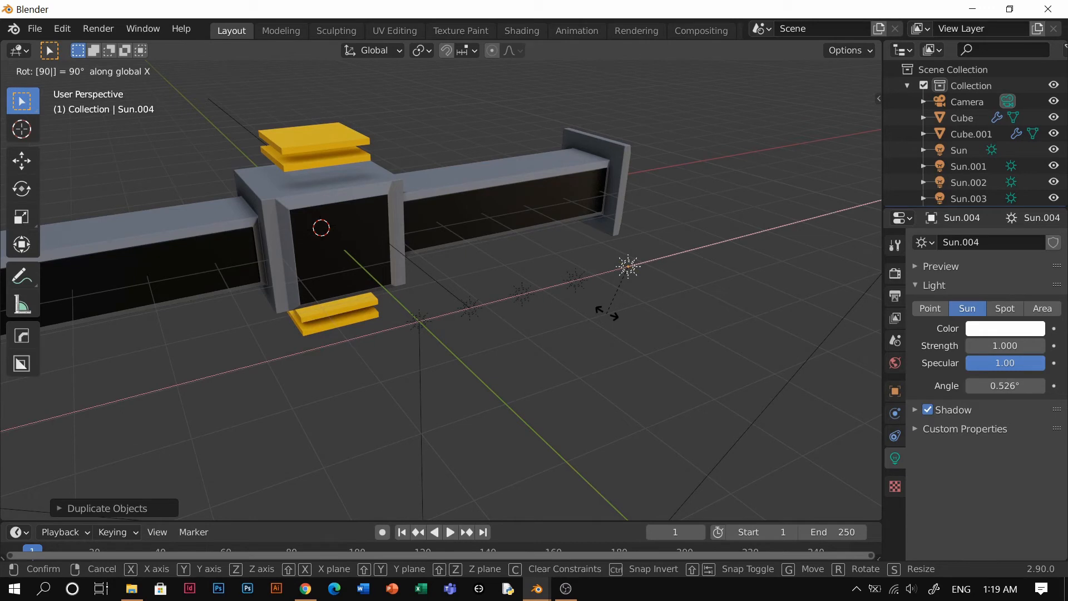
{"action": "type", "text": "y-"}
{"action": "key", "text": "Return"}
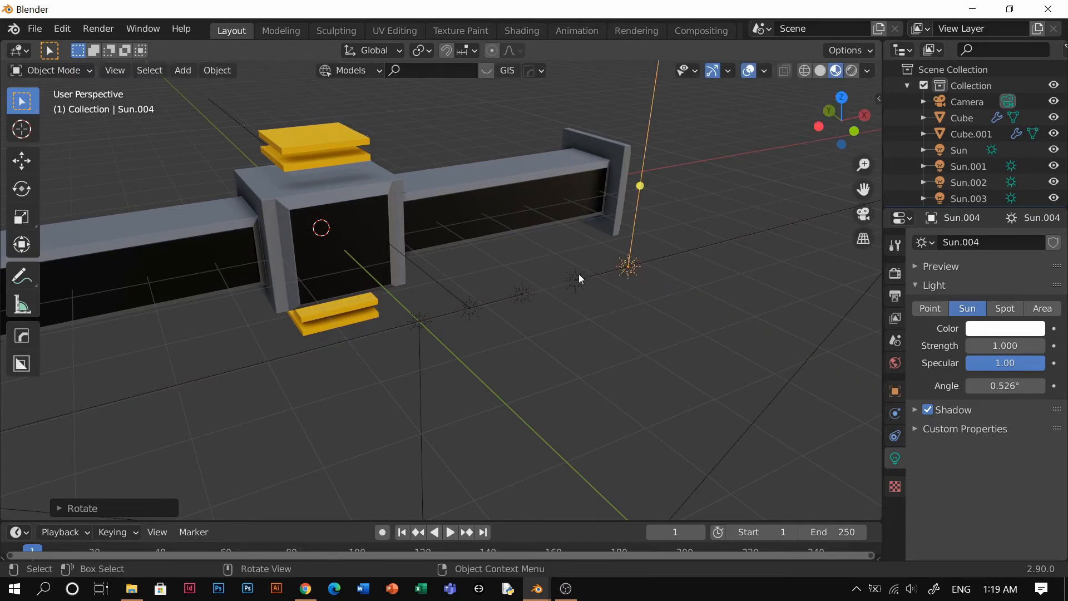
Step: Select the Sun lights along the row in turn to check the direction each one points
{"action": "left_click", "coordinate": [630, 272]}
{"action": "left_click", "coordinate": [627, 242]}
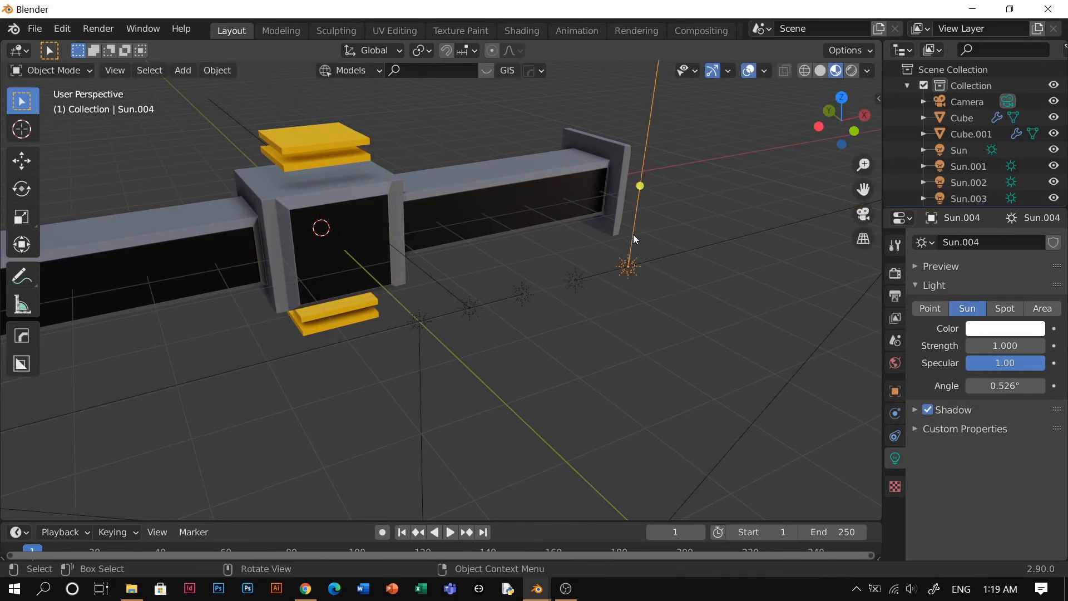
{"action": "left_click", "coordinate": [583, 280]}
{"action": "left_click", "coordinate": [520, 293]}
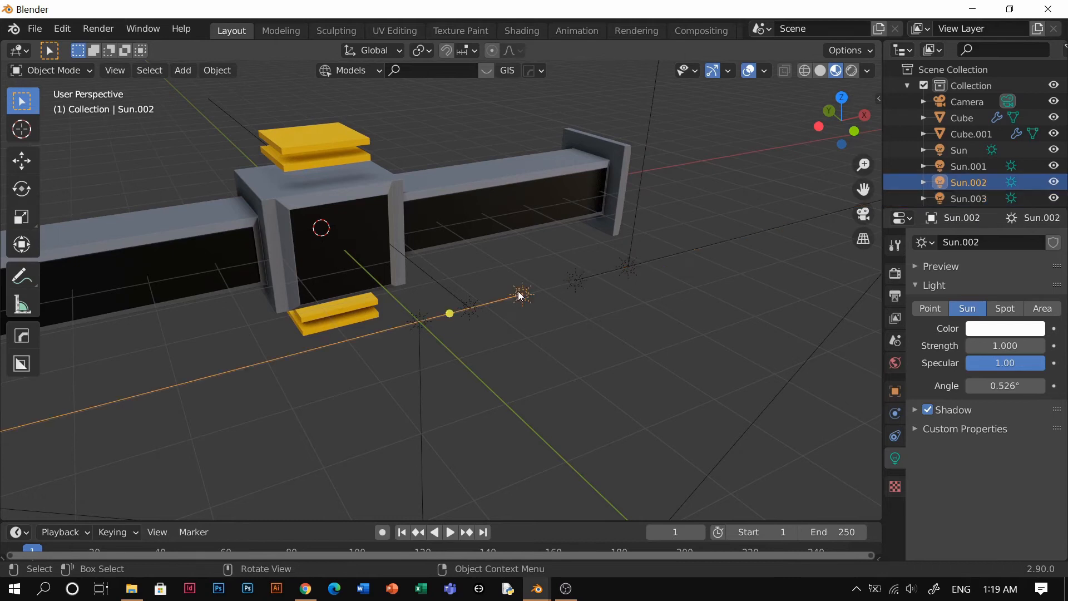
{"action": "left_click", "coordinate": [471, 307]}
{"action": "left_click", "coordinate": [420, 323]}
{"action": "left_click", "coordinate": [420, 333]}
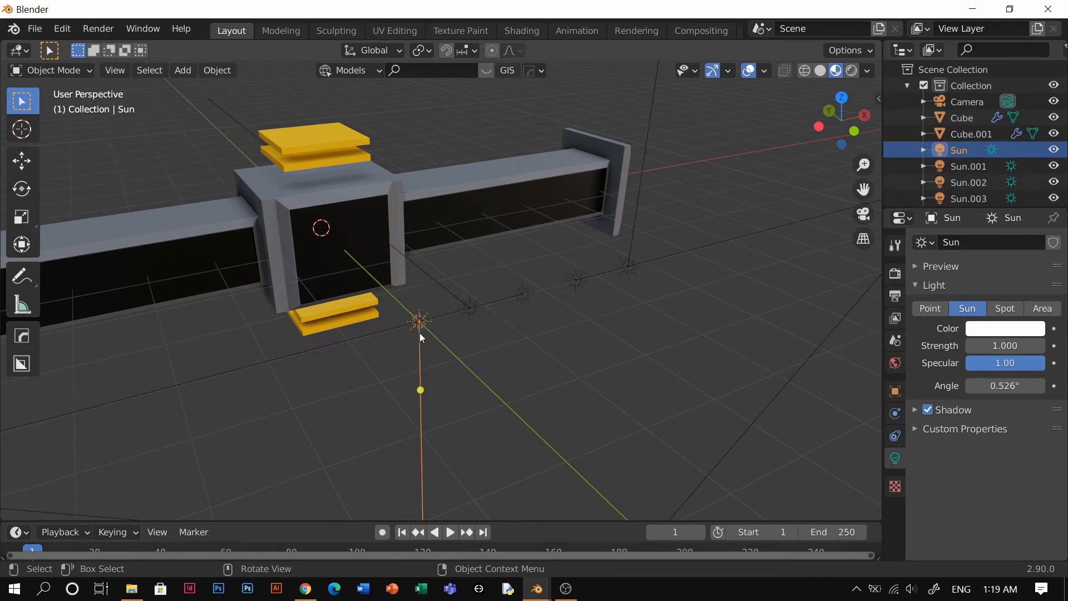
Step: Select all five Sun lights with the original as the active one and link their object data
{"action": "left_click", "coordinate": [632, 275]}
{"action": "left_click_drag", "start_coordinate": [679, 316], "coordinate": [464, 280]}
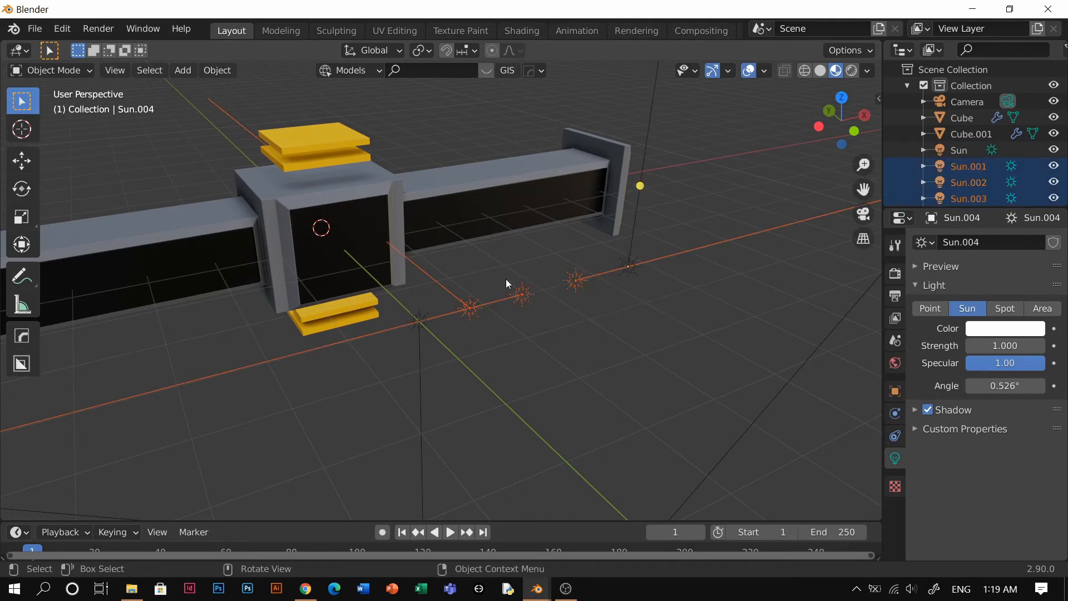
{"action": "left_click", "coordinate": [422, 330], "text": "shift"}
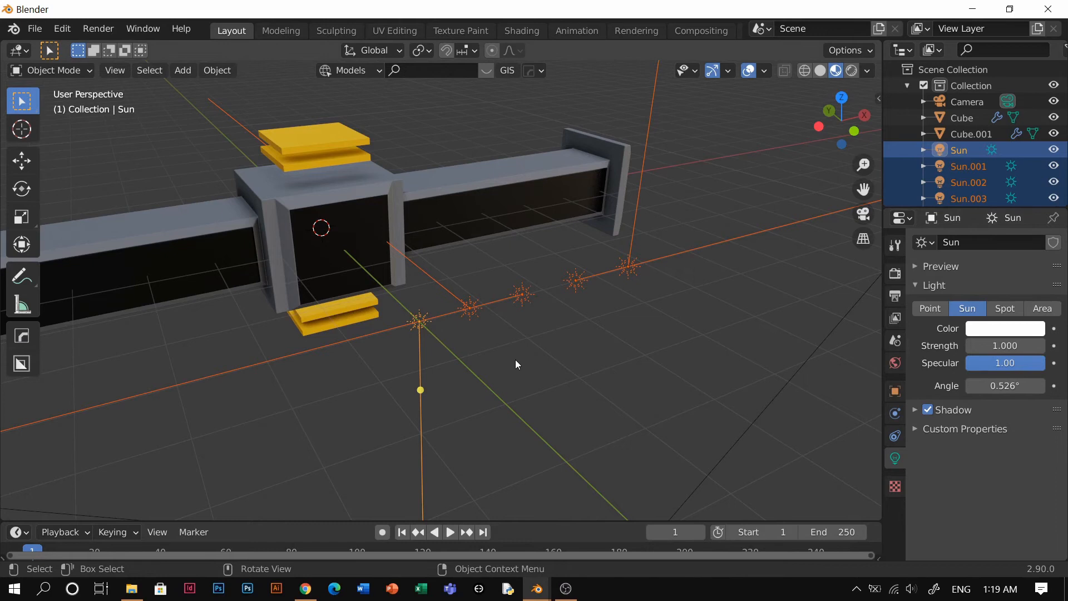
{"action": "key", "text": "ctrl+l"}
{"action": "left_click", "coordinate": [499, 384]}
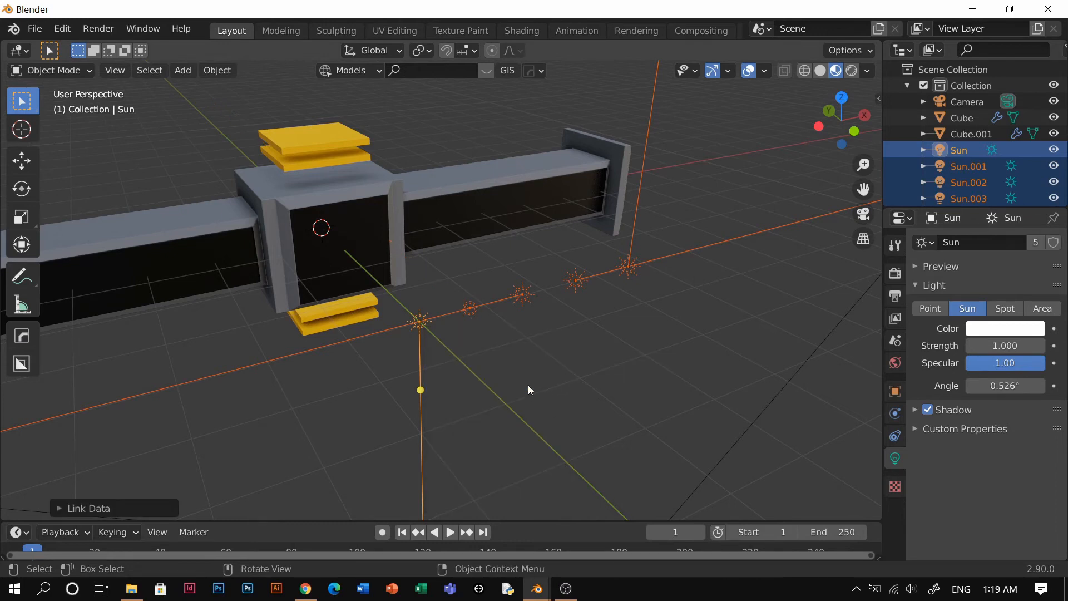
{"action": "left_click", "coordinate": [532, 348]}
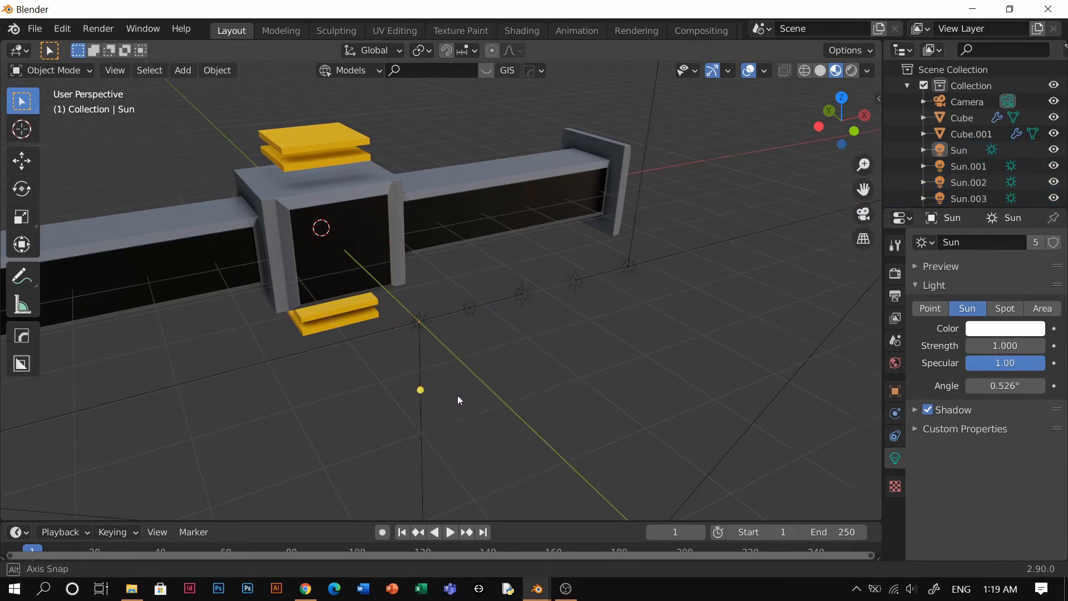
Step: Select several of the linked Sun lights and check their shared light settings
{"action": "middle_click_drag", "start_coordinate": [457, 395], "coordinate": [576, 360]}
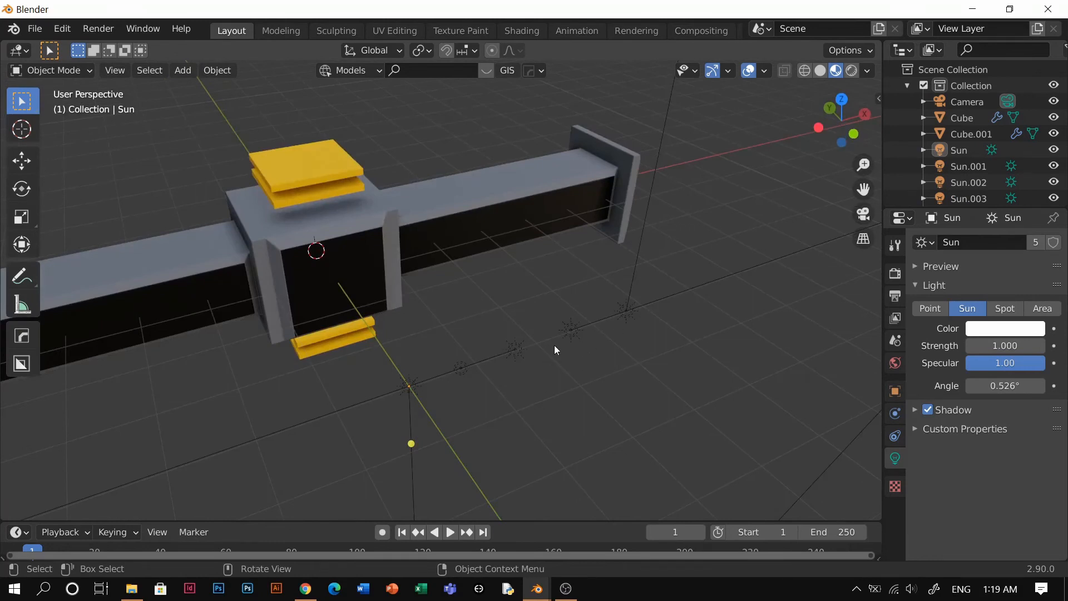
{"action": "left_click", "coordinate": [571, 329]}
{"action": "left_click", "coordinate": [626, 310]}
{"action": "left_click", "coordinate": [461, 368]}
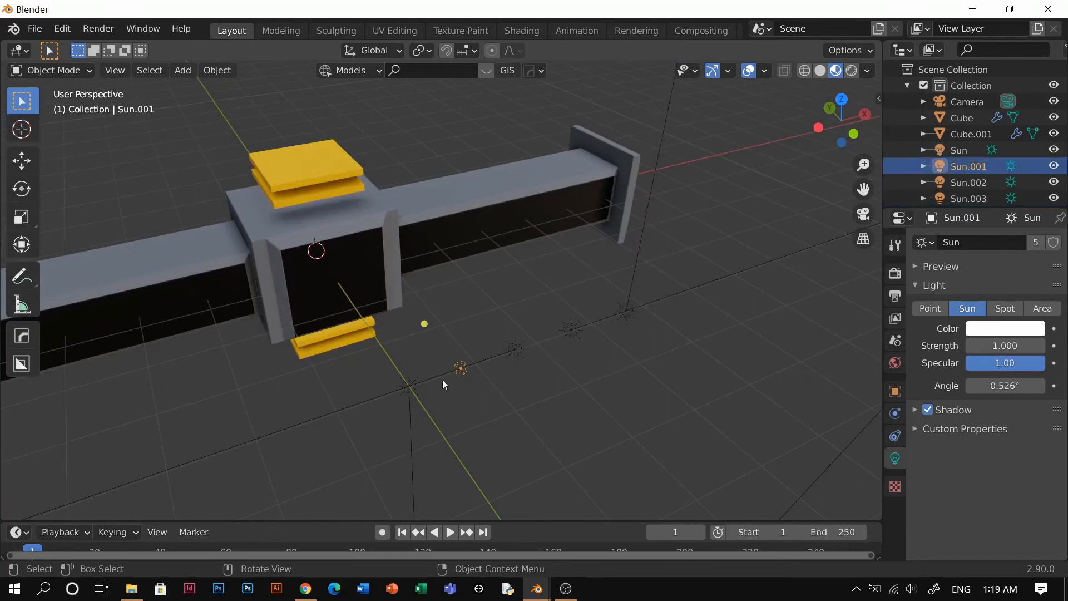
{"action": "left_click", "coordinate": [410, 386]}
{"action": "left_click", "coordinate": [406, 400]}
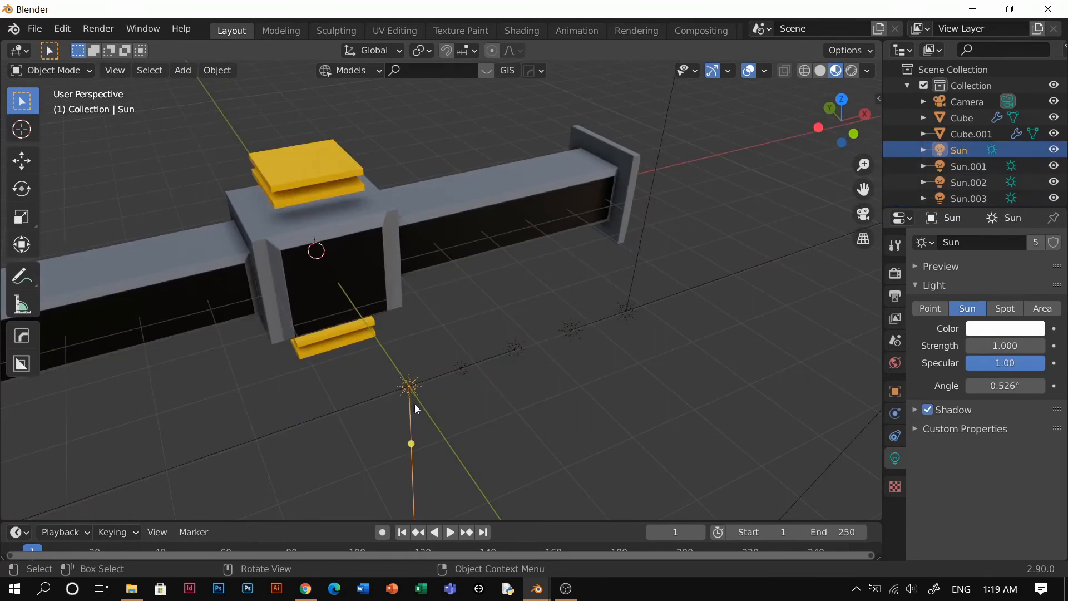
{"action": "middle_click_drag", "start_coordinate": [415, 404], "coordinate": [449, 352]}
{"action": "scroll", "coordinate": [461, 334], "scroll_direction": "up", "scroll_amount": 3}
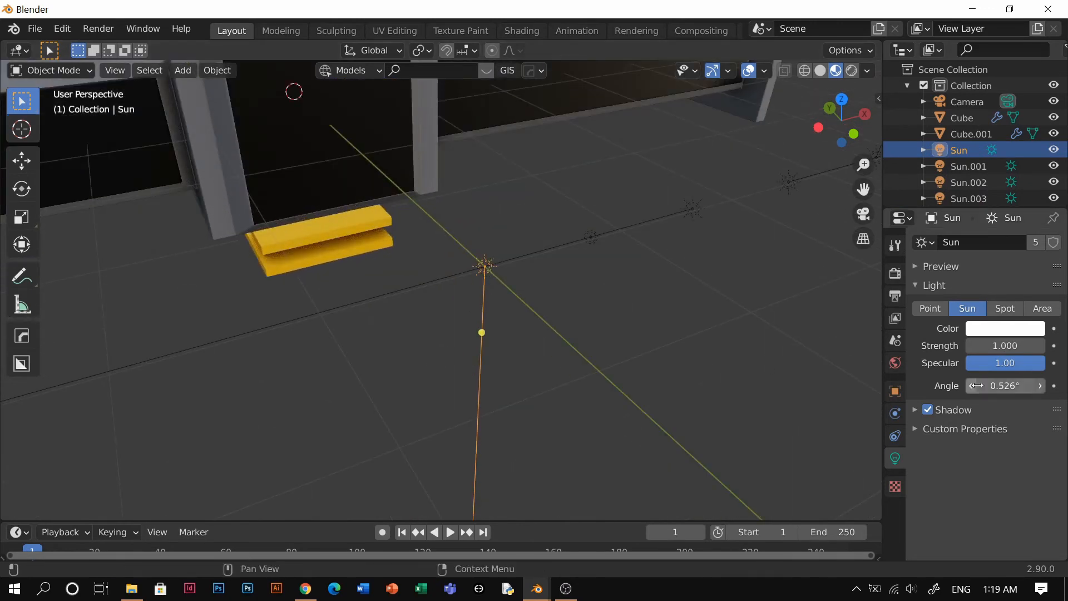
Step: Expand the original Sun's shadow settings and switch the viewport to rendered shading with the whole model in view
{"action": "left_click", "coordinate": [915, 410]}
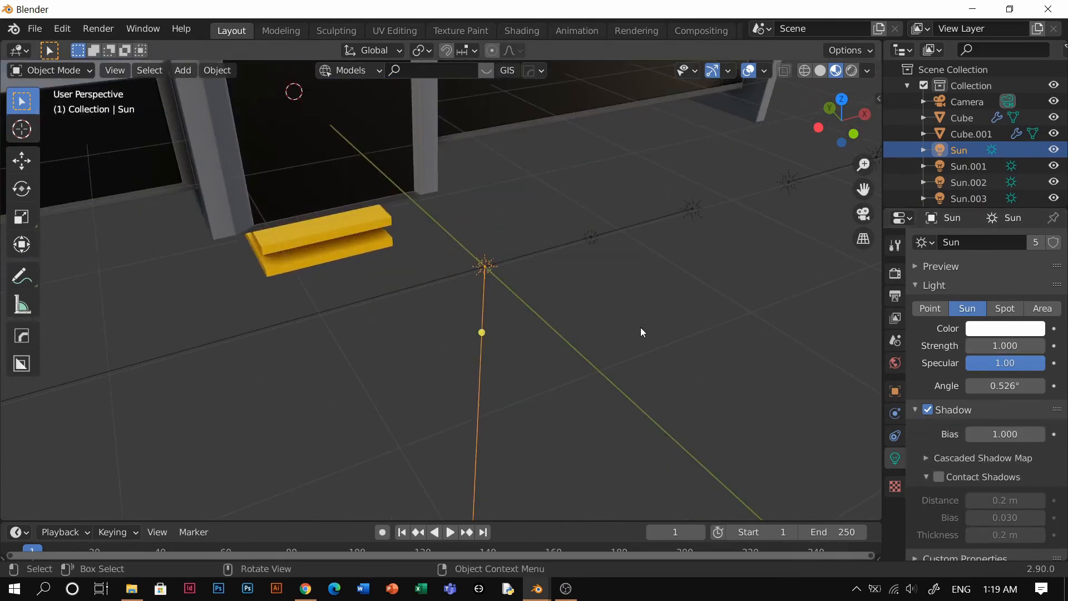
{"action": "key", "text": "z"}
{"action": "left_click", "coordinate": [651, 233]}
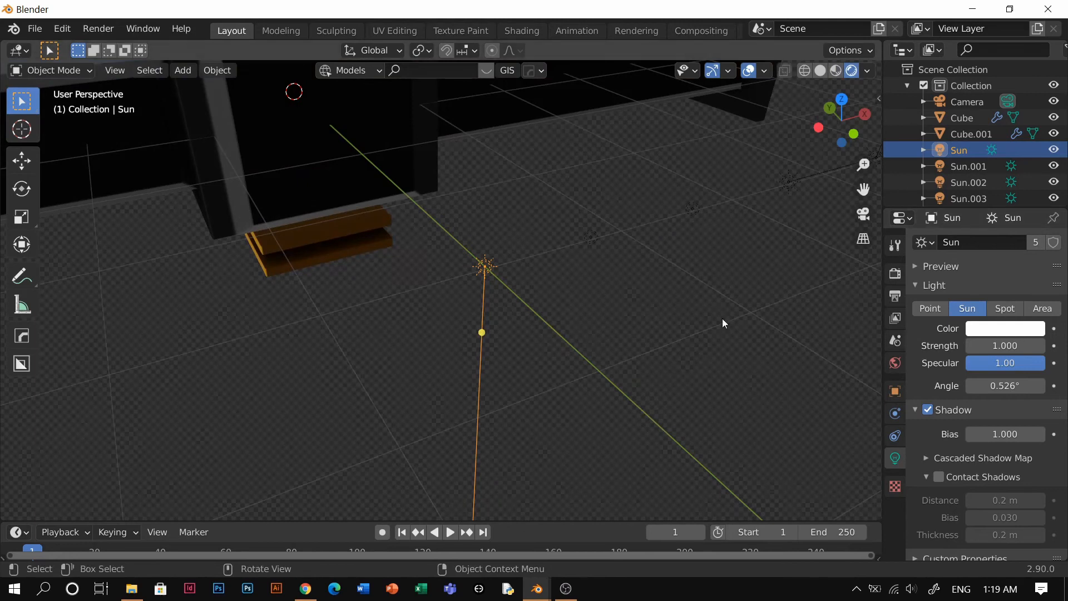
{"action": "scroll", "coordinate": [580, 296], "scroll_direction": "down", "scroll_amount": 5}
{"action": "middle_click_drag", "start_coordinate": [579, 296], "coordinate": [576, 321], "text": "shift"}
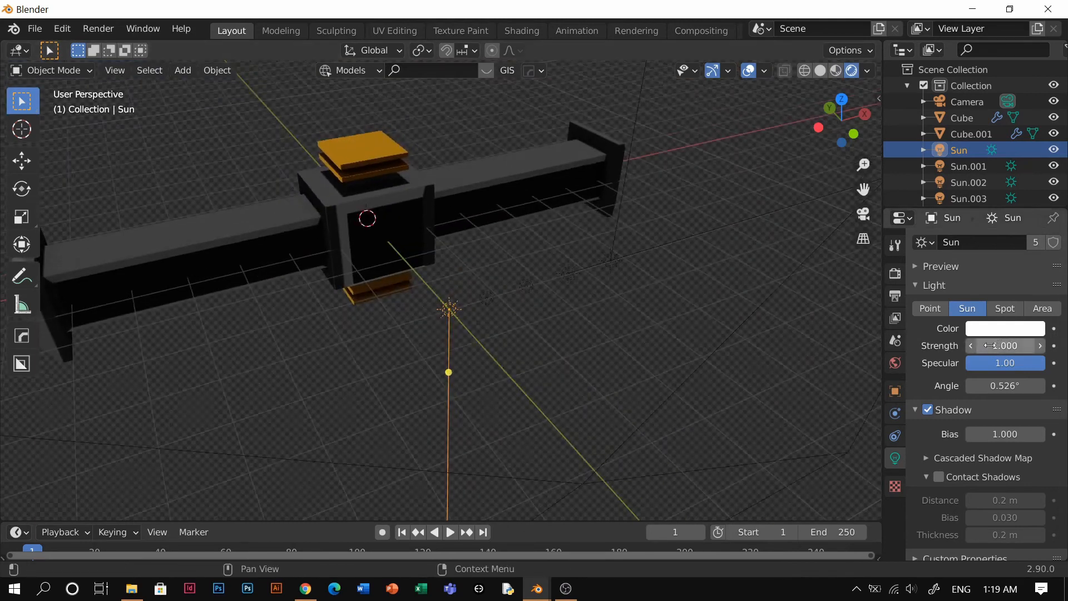
Step: Try a stronger light by raising the original Sun's strength to 2.290
{"action": "mouse_move", "coordinate": [996, 346]}
{"action": "left_mouse_down"}
{"action": "mouse_move", "coordinate": [1044, 346]}
{"action": "mouse_move", "coordinate": [985, 346]}
{"action": "mouse_move", "coordinate": [1030, 346]}
{"action": "mouse_move", "coordinate": [1010, 345]}
{"action": "left_mouse_up"}
{"action": "key", "text": "ctrl+z"}
{"action": "left_click", "coordinate": [485, 298]}
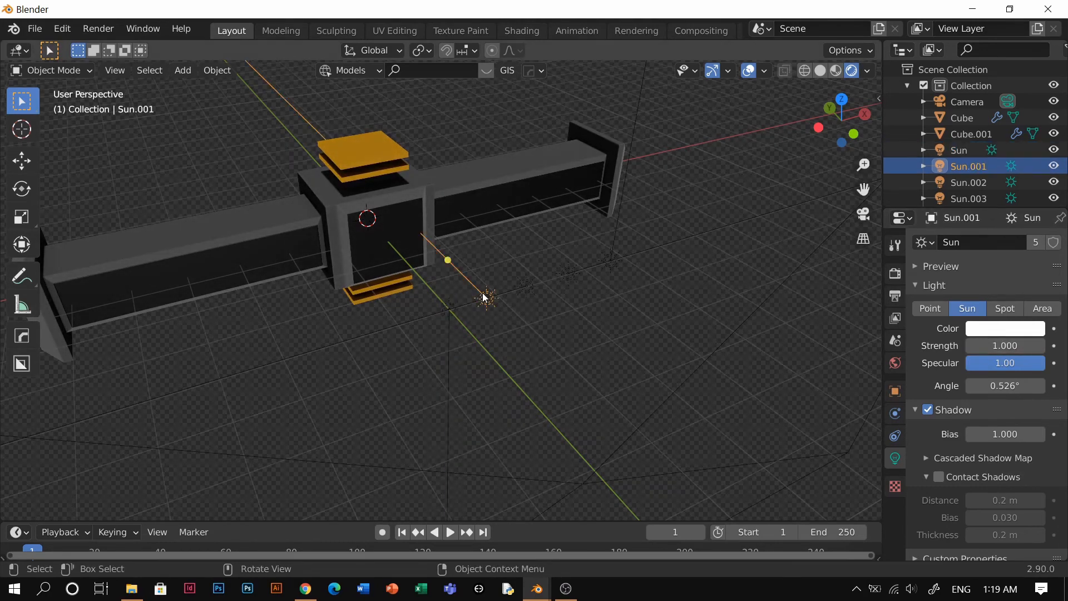
{"action": "left_click", "coordinate": [448, 309]}
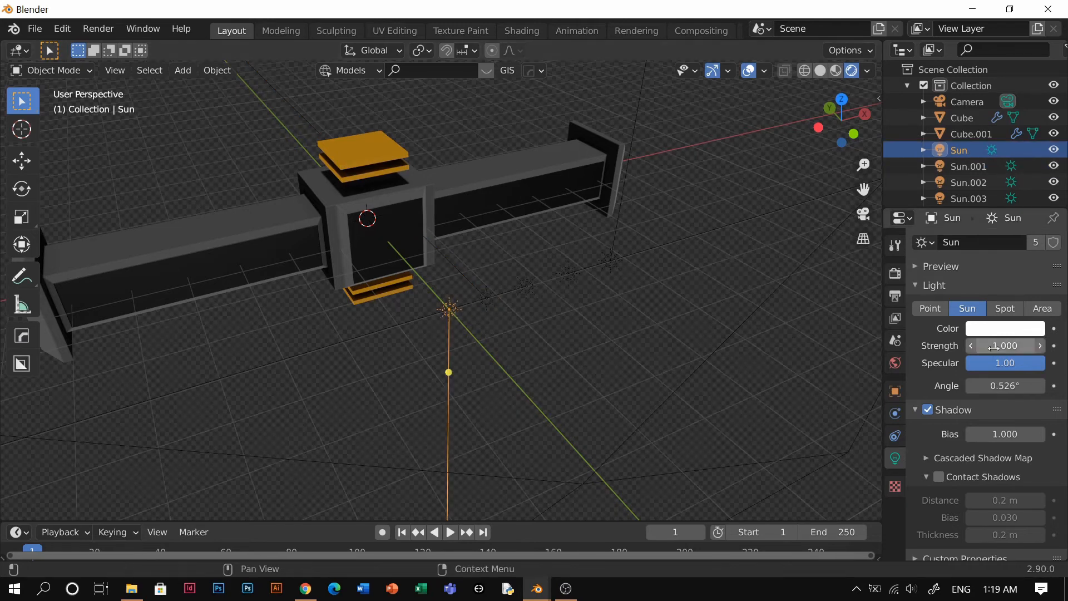
{"action": "left_click_drag", "start_coordinate": [1005, 345], "coordinate": [1046, 346]}
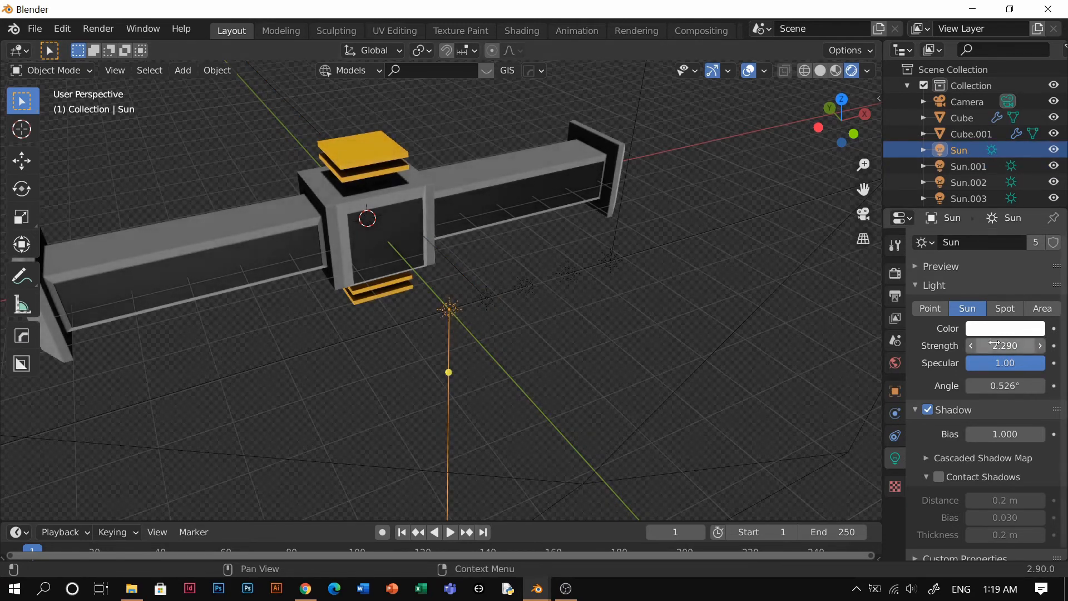
Step: Select the other Sun lights in turn to check that they share the original Sun's strength
{"action": "left_click", "coordinate": [496, 296]}
{"action": "left_click", "coordinate": [526, 286]}
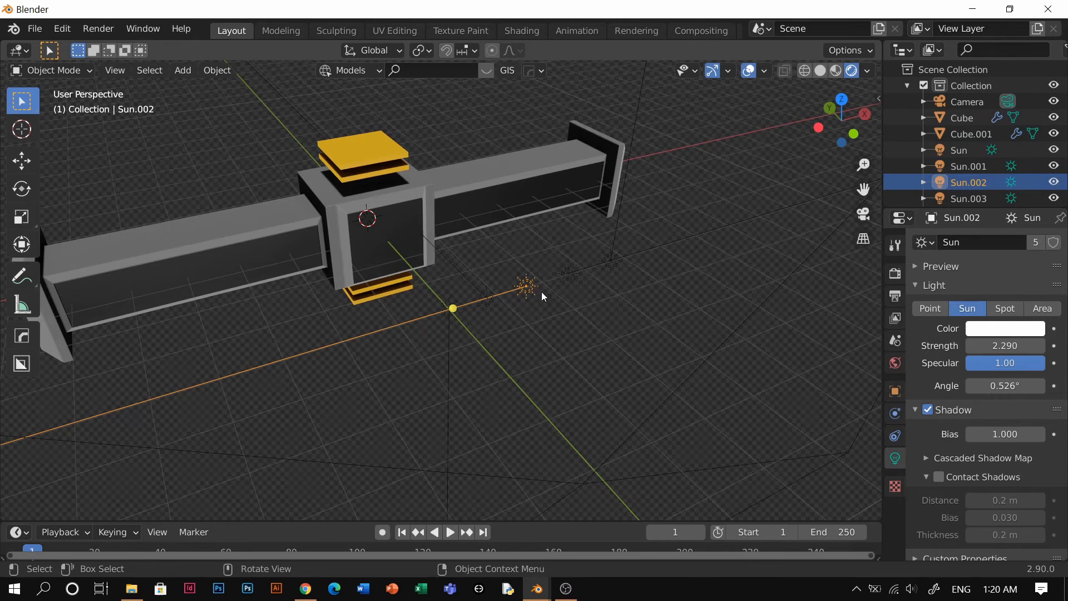
{"action": "left_click", "coordinate": [568, 274]}
{"action": "key", "text": "shift+d"}
{"action": "left_click", "coordinate": [613, 263]}
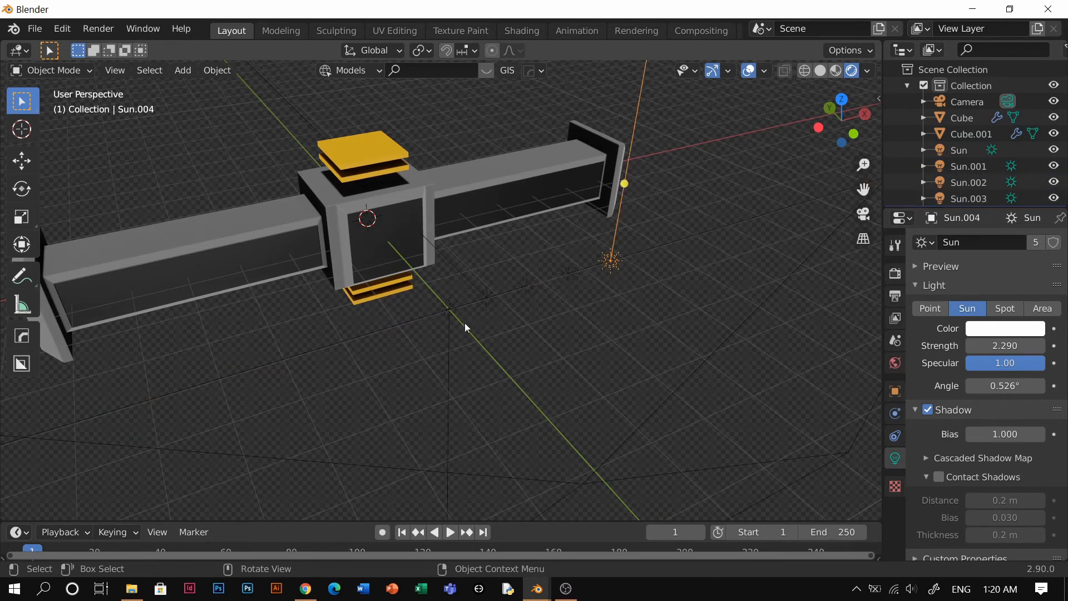
{"action": "left_click", "coordinate": [439, 315]}
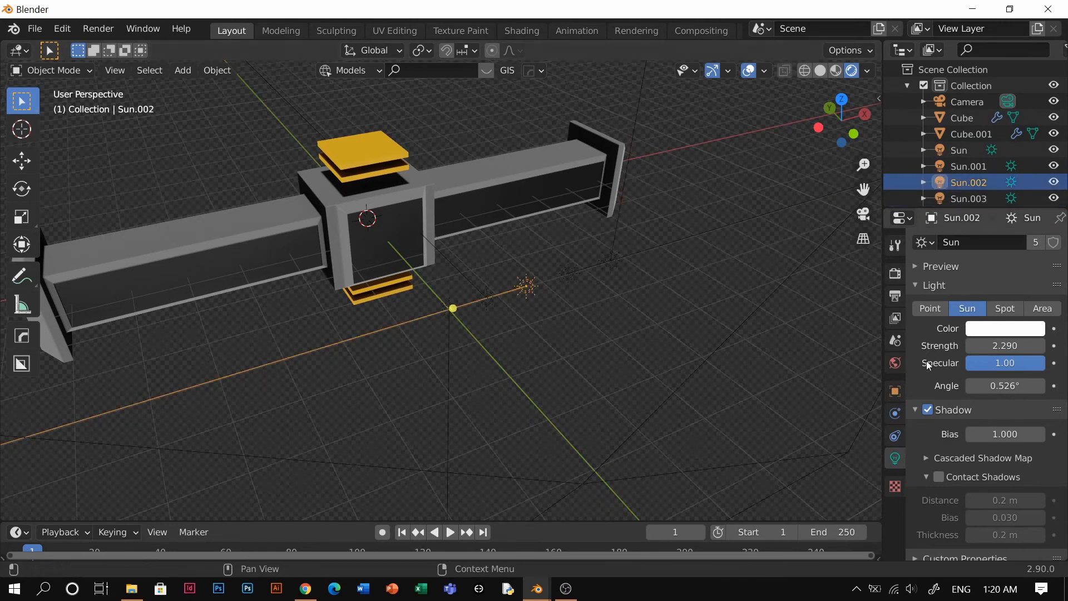
Step: Set the original Sun light's strength to 1
{"action": "left_click", "coordinate": [449, 329]}
{"action": "left_click", "coordinate": [1020, 347]}
{"action": "type", "text": "1"}
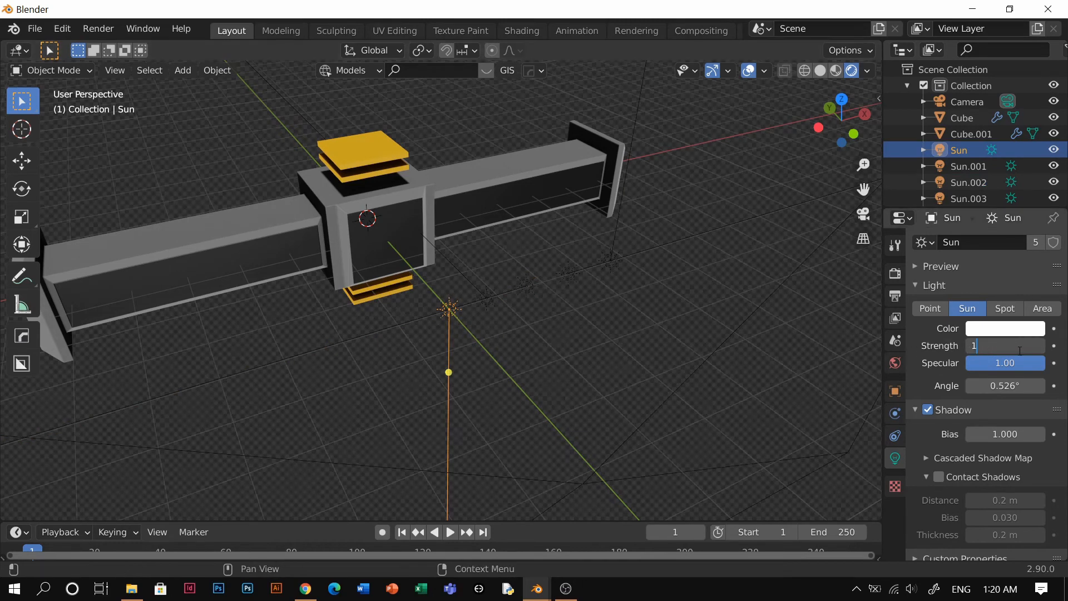
{"action": "key", "text": "Return"}
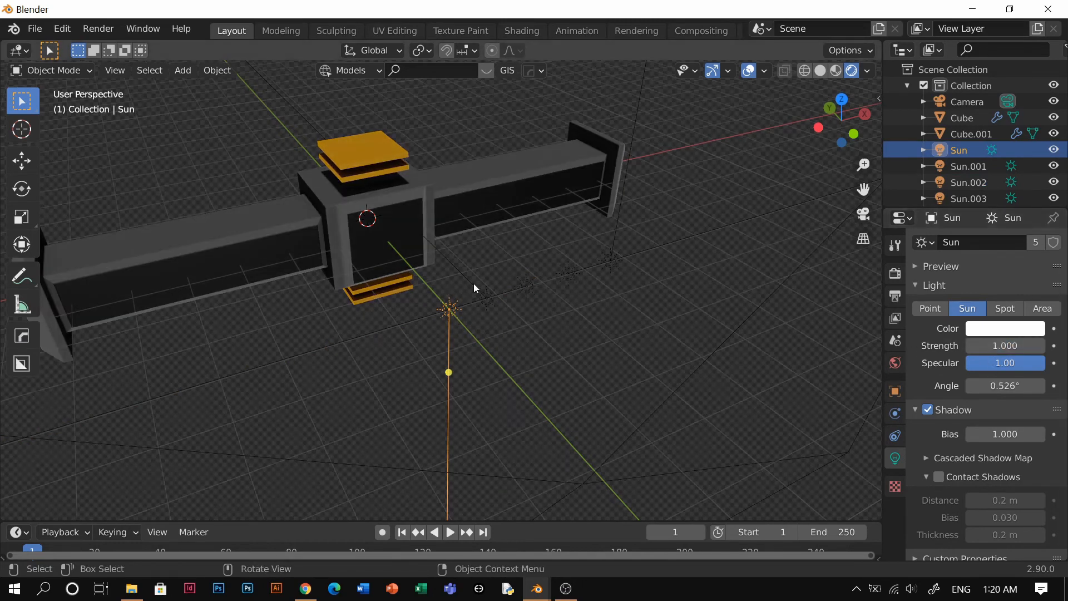
Step: Set the World background's surface strength to 2
{"action": "middle_click_drag", "start_coordinate": [473, 282], "coordinate": [502, 292]}
{"action": "scroll", "coordinate": [502, 293], "scroll_direction": "up", "scroll_amount": 3}
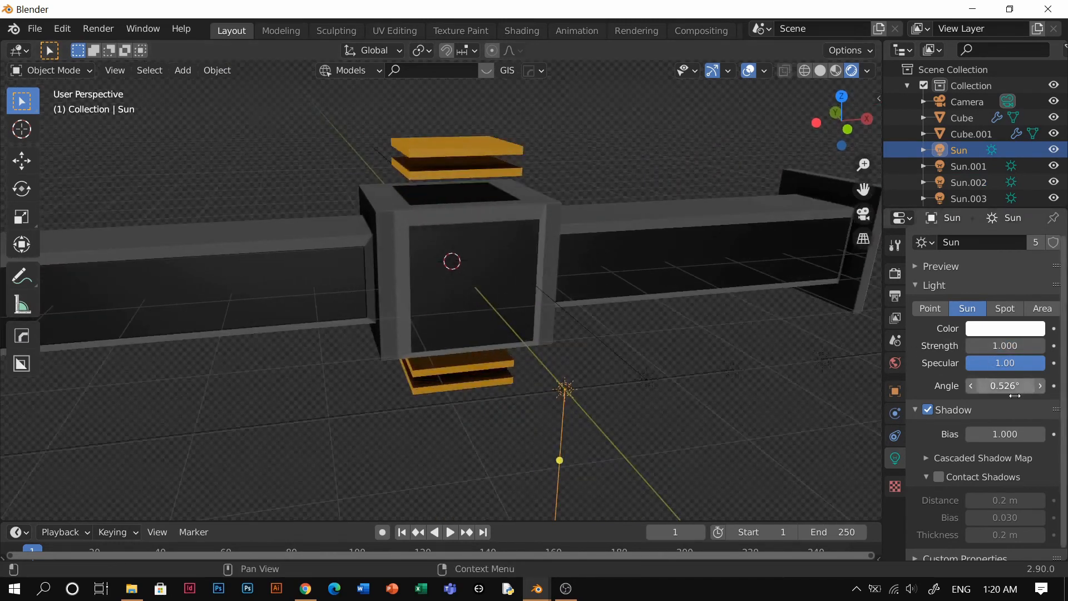
{"action": "left_click", "coordinate": [896, 363]}
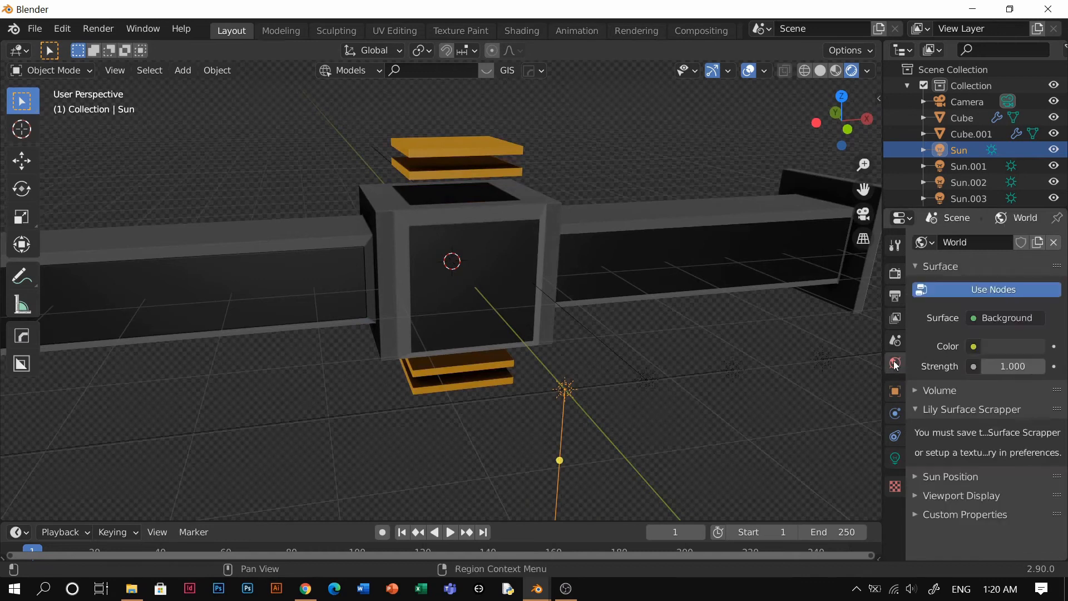
{"action": "left_click", "coordinate": [1018, 370]}
{"action": "type", "text": "2"}
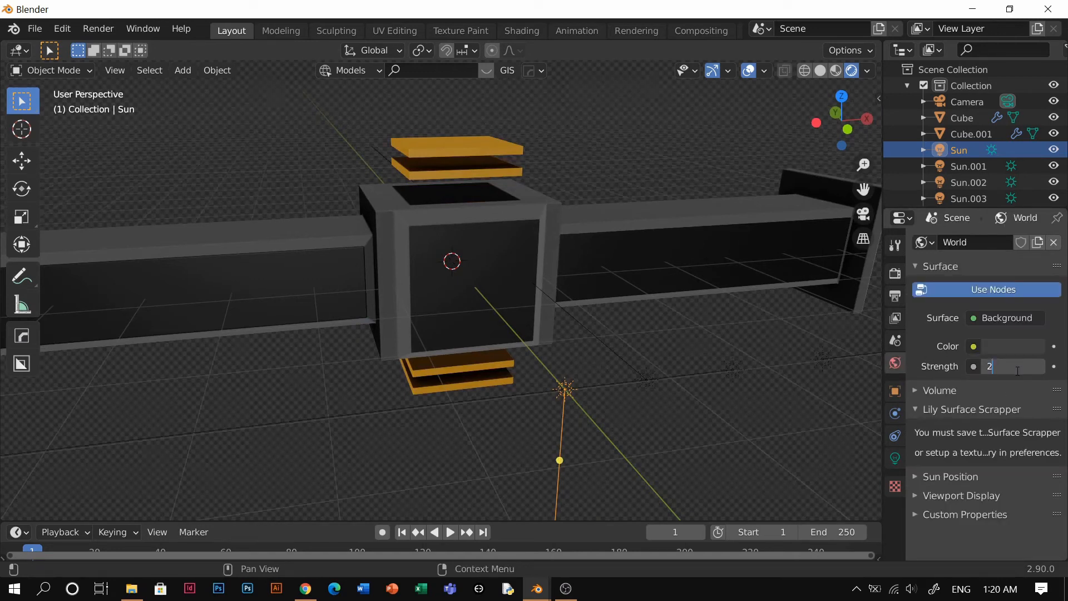
{"action": "key", "text": "Return"}
Step: Move all five Sun lights into a new collection named sn
{"action": "scroll", "coordinate": [974, 189], "scroll_direction": "down", "scroll_amount": 1}
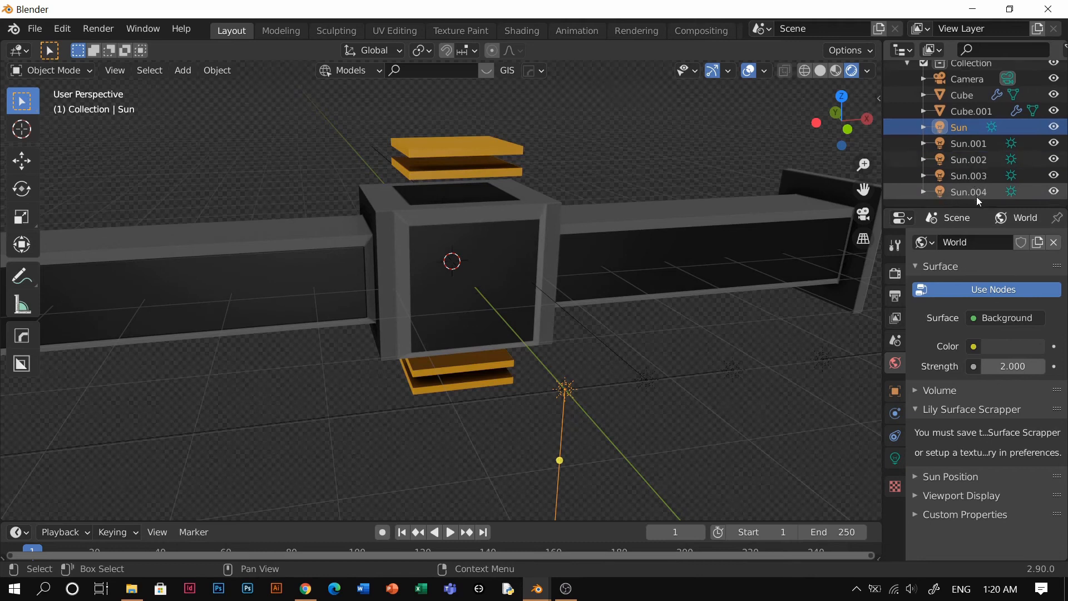
{"action": "left_click", "coordinate": [977, 192], "text": "shift"}
{"action": "key", "text": "m"}
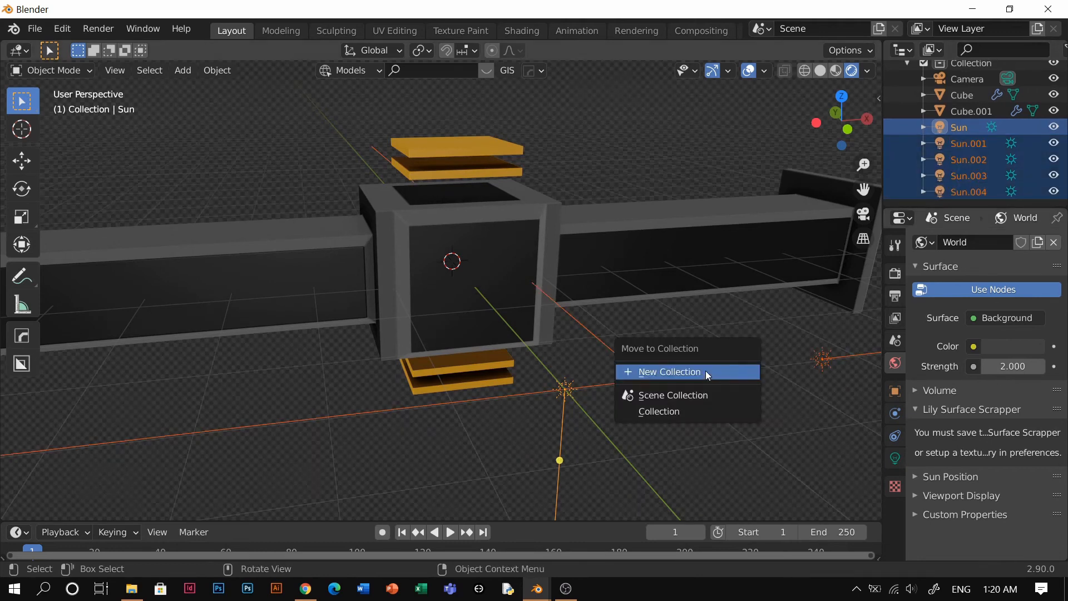
{"action": "left_click", "coordinate": [705, 370]}
{"action": "key", "text": "BackSpace"}
{"action": "type", "text": "sn"}
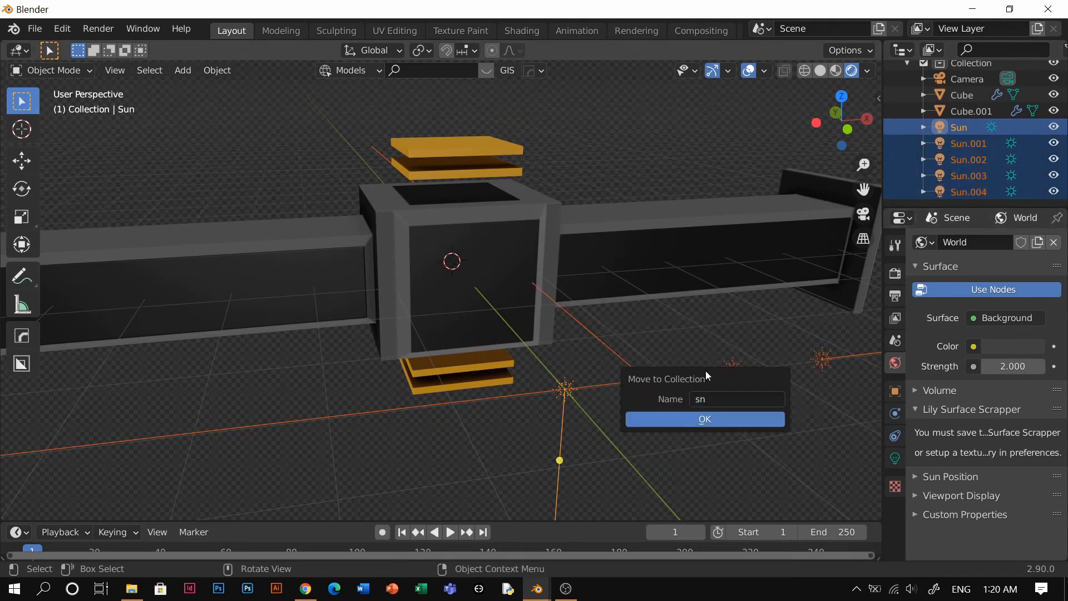
{"action": "key", "text": "Return"}
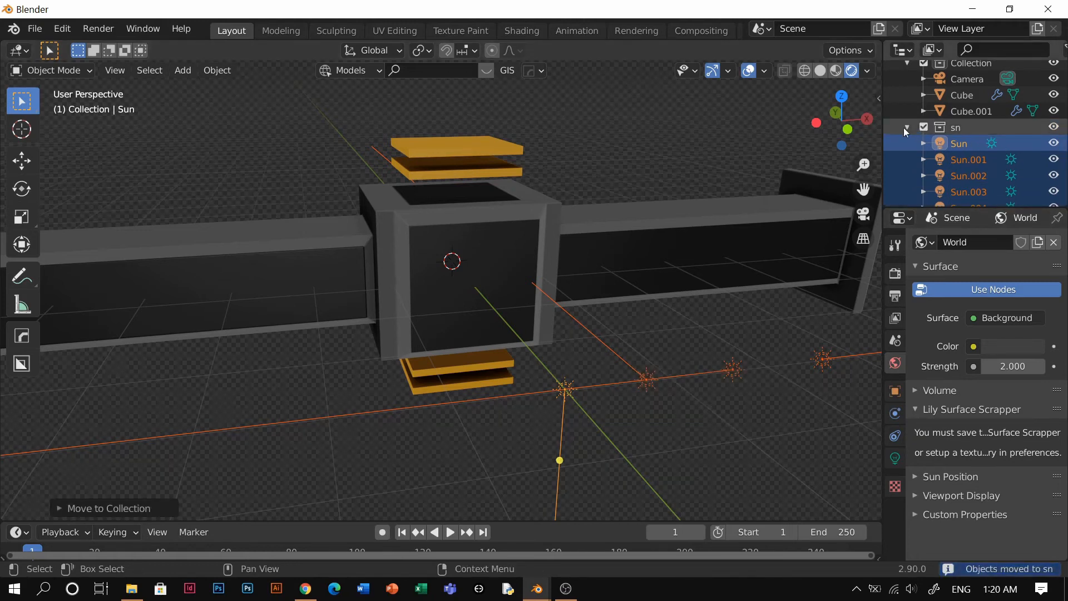
Step: Hide the sn collection and try lighting the model with a World background strength of 10.300
{"action": "scroll", "coordinate": [904, 128], "scroll_direction": "up", "scroll_amount": 2}
{"action": "left_click", "coordinate": [908, 150]}
{"action": "left_click", "coordinate": [1055, 150]}
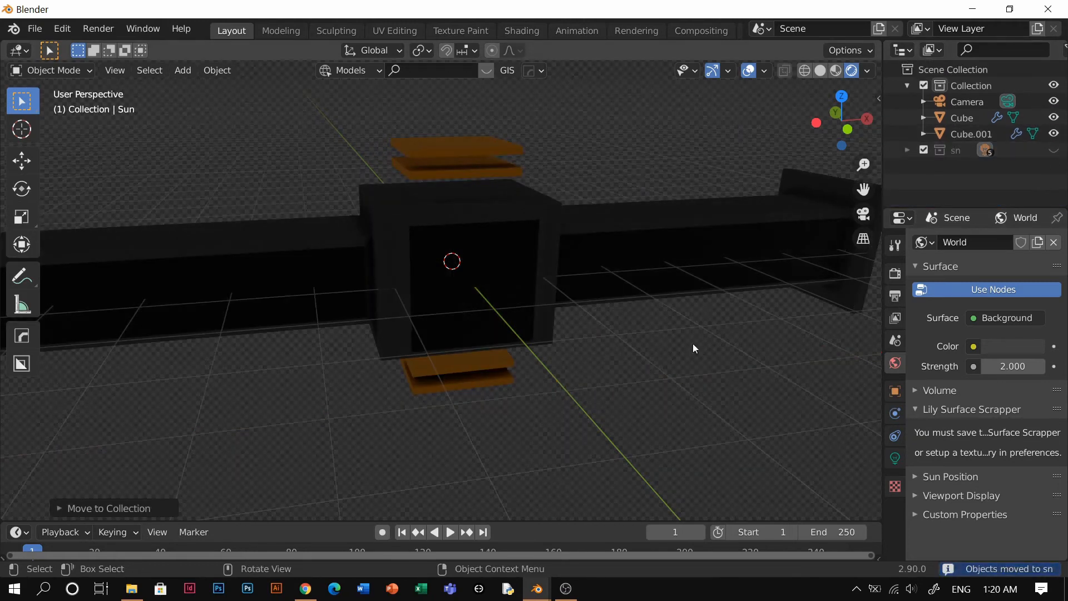
{"action": "mouse_move", "coordinate": [1014, 367]}
{"action": "left_mouse_down"}
{"action": "mouse_move", "coordinate": [1065, 367]}
{"action": "mouse_move", "coordinate": [1018, 369]}
{"action": "left_mouse_up"}
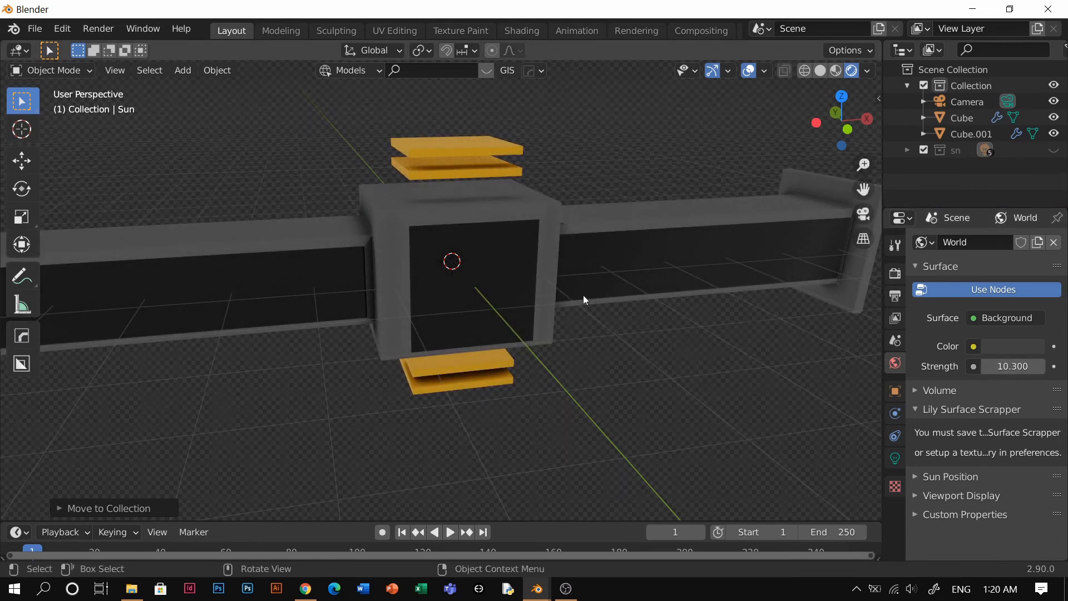
Step: Lower the World background strength to 0 and make the sn collection visible again
{"action": "middle_click_drag", "start_coordinate": [513, 345], "coordinate": [513, 346]}
{"action": "key", "text": "KP_0"}
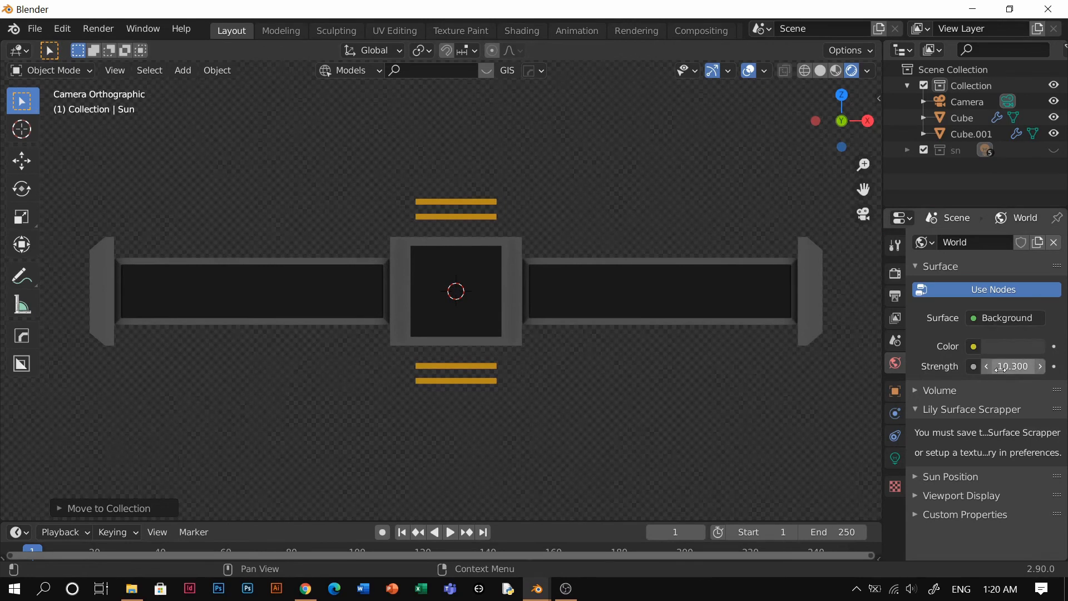
{"action": "left_click_drag", "start_coordinate": [1014, 366], "coordinate": [941, 366]}
{"action": "left_click", "coordinate": [1054, 150]}
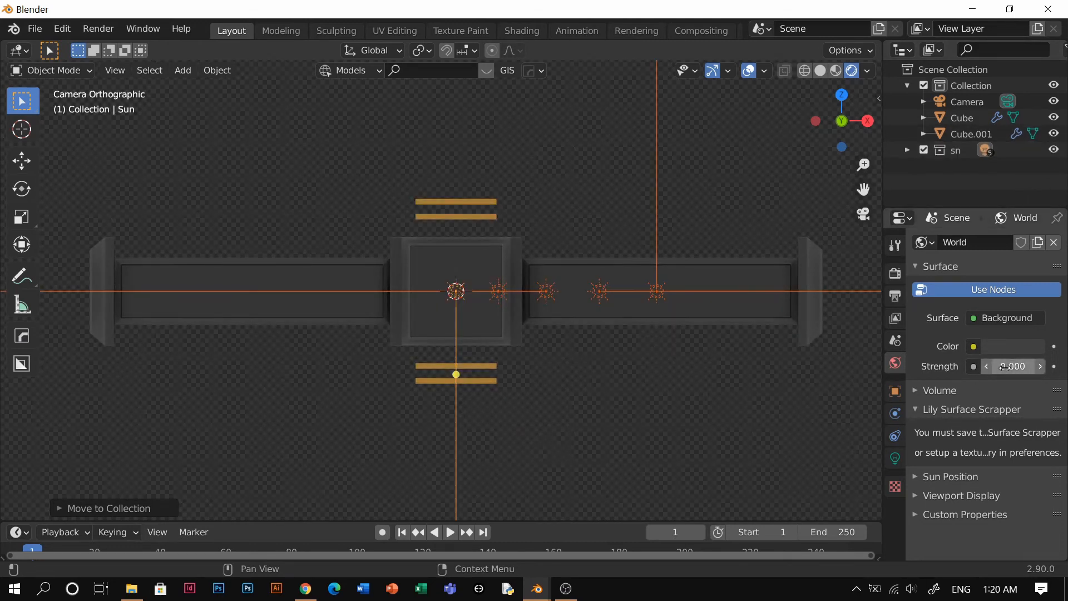
Step: Compare the linked Sun light with and without shadows, leave its shadows off, and raise its strength
{"action": "left_click", "coordinate": [900, 459]}
{"action": "left_click", "coordinate": [922, 410]}
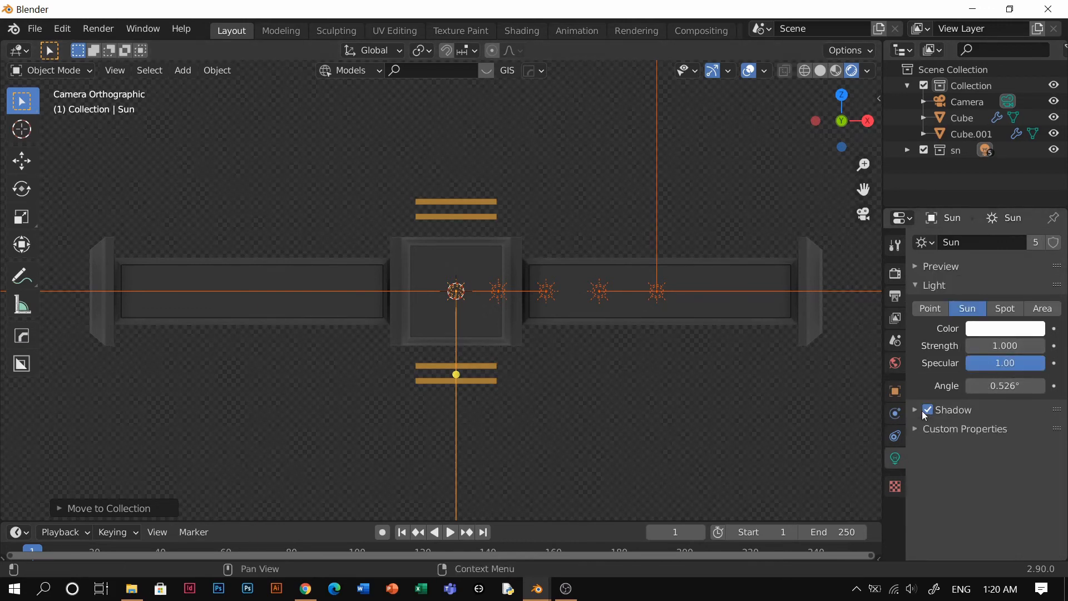
{"action": "left_click", "coordinate": [927, 410]}
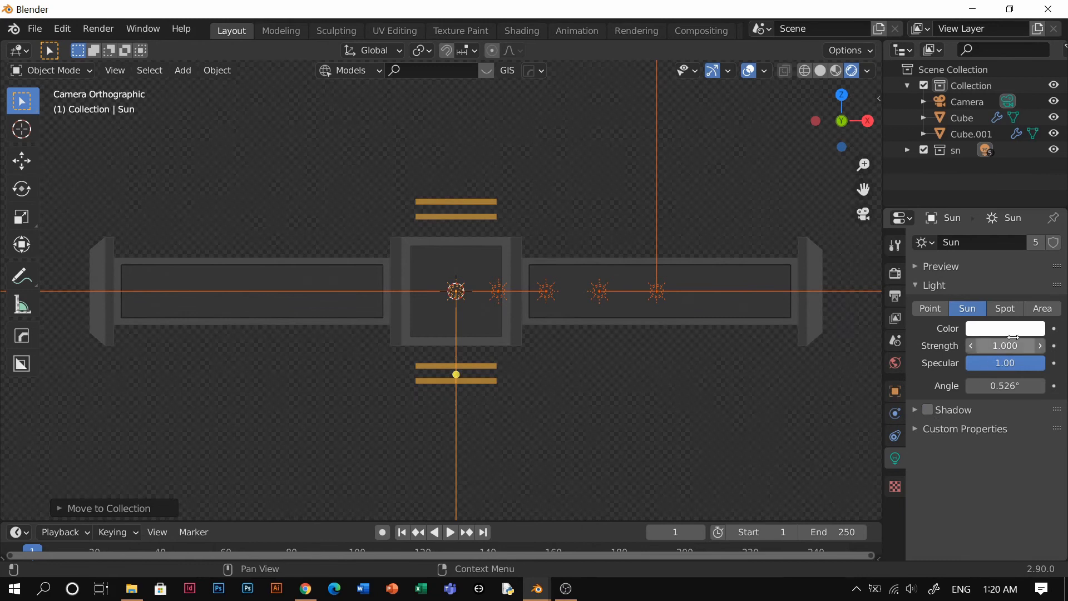
{"action": "left_click_drag", "start_coordinate": [1005, 346], "coordinate": [1017, 345]}
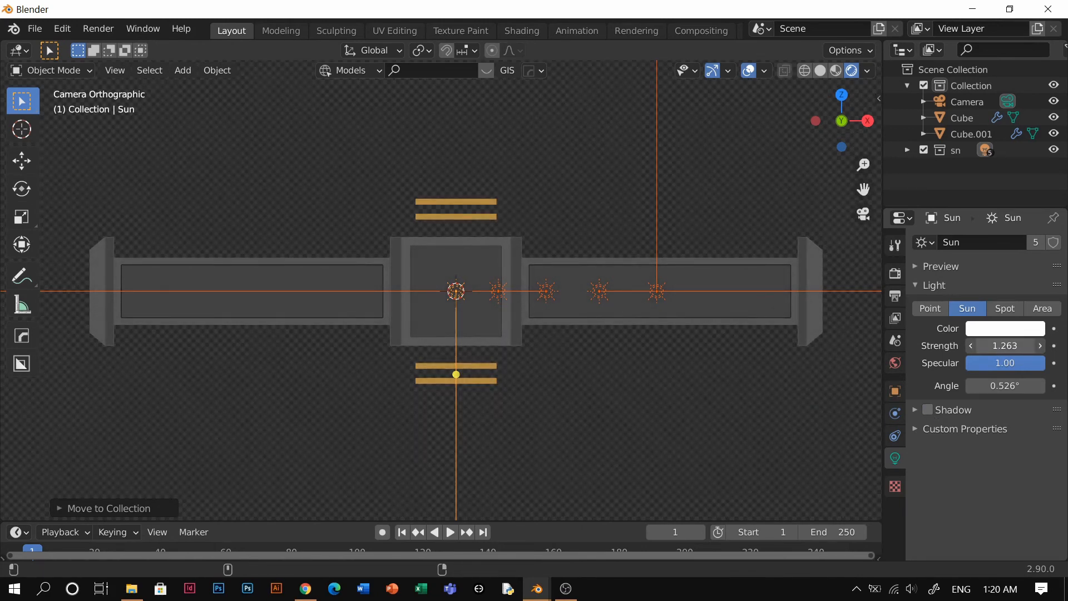
{"action": "left_click", "coordinate": [928, 412]}
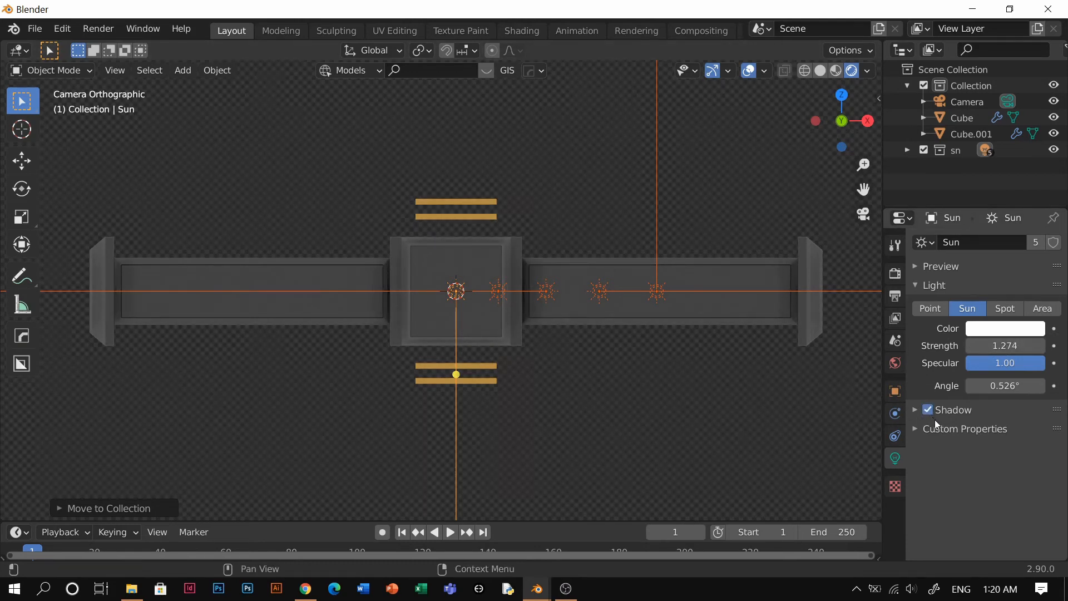
{"action": "left_click", "coordinate": [936, 421]}
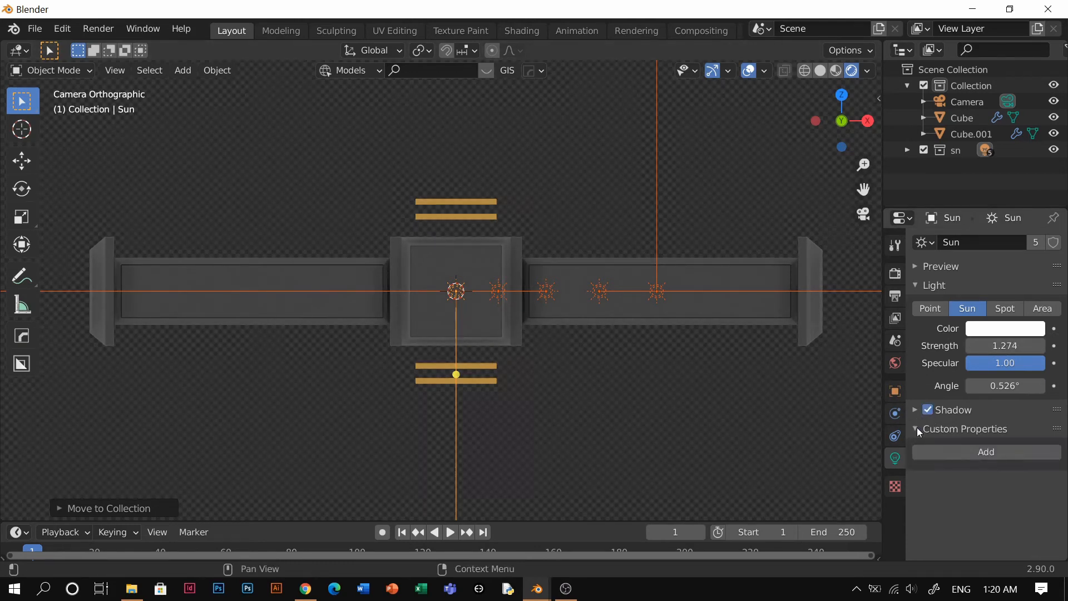
{"action": "left_click", "coordinate": [927, 410]}
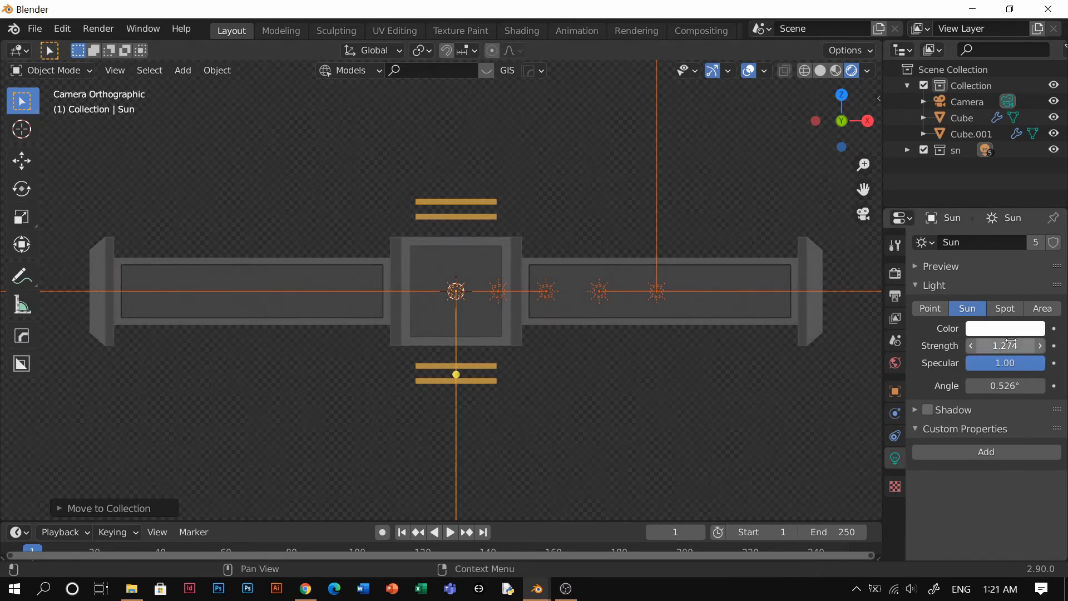
{"action": "left_click_drag", "start_coordinate": [1005, 346], "coordinate": [1052, 346]}
Step: Raise the roughness of the main body's Material.003 and set the yellow bars' material roughness to 0.793
{"action": "left_click", "coordinate": [452, 254]}
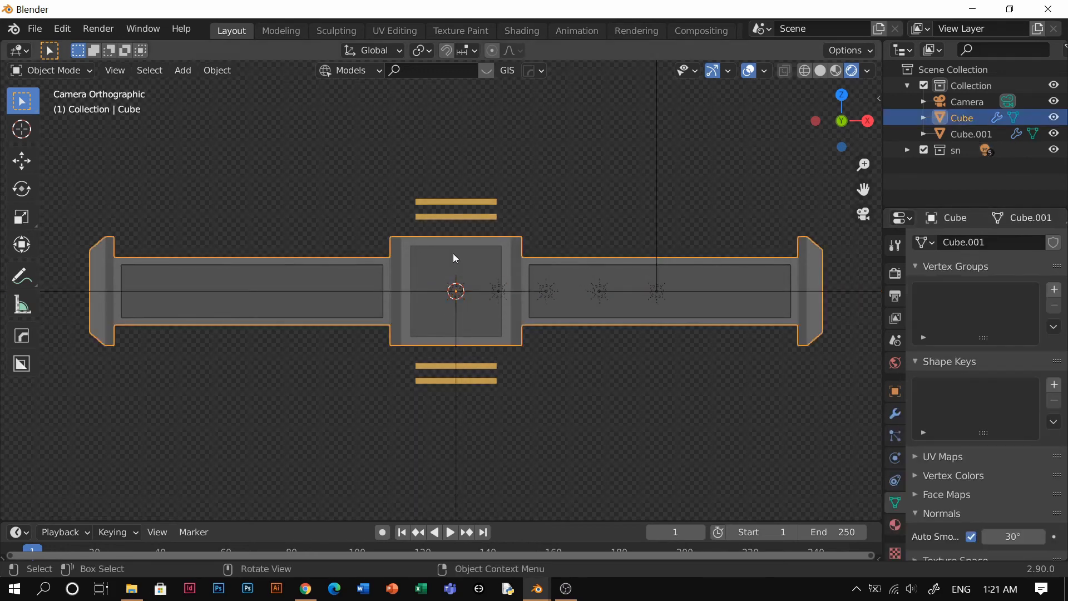
{"action": "left_click", "coordinate": [895, 524]}
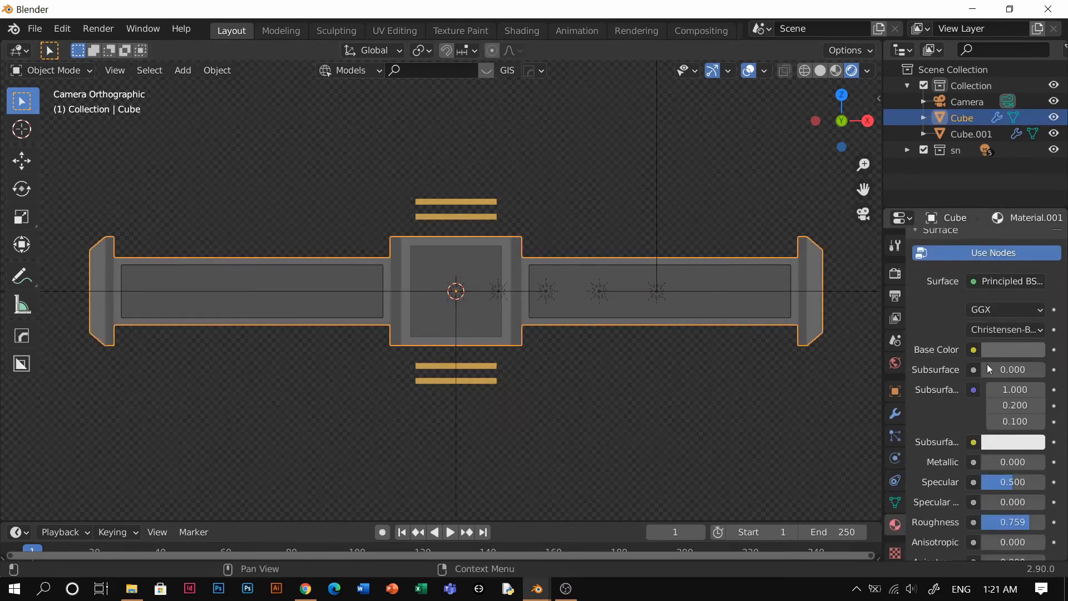
{"action": "scroll", "coordinate": [987, 364], "scroll_direction": "up", "scroll_amount": 5}
{"action": "left_click", "coordinate": [958, 264]}
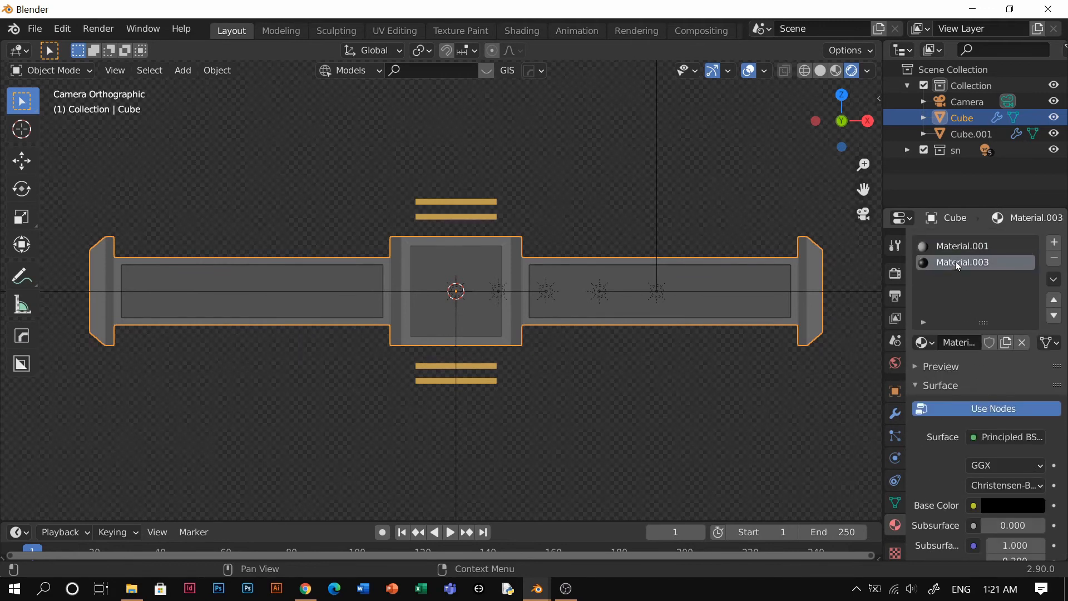
{"action": "scroll", "coordinate": [963, 334], "scroll_direction": "down", "scroll_amount": 11}
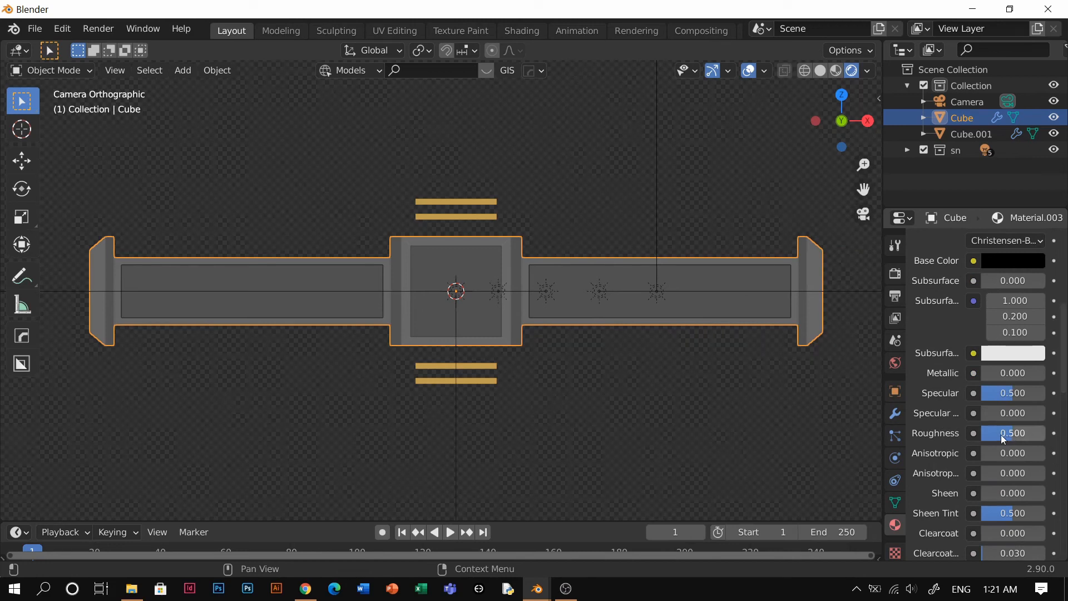
{"action": "left_click_drag", "start_coordinate": [1006, 437], "coordinate": [1029, 401]}
{"action": "left_click", "coordinate": [484, 217]}
{"action": "left_click", "coordinate": [559, 366]}
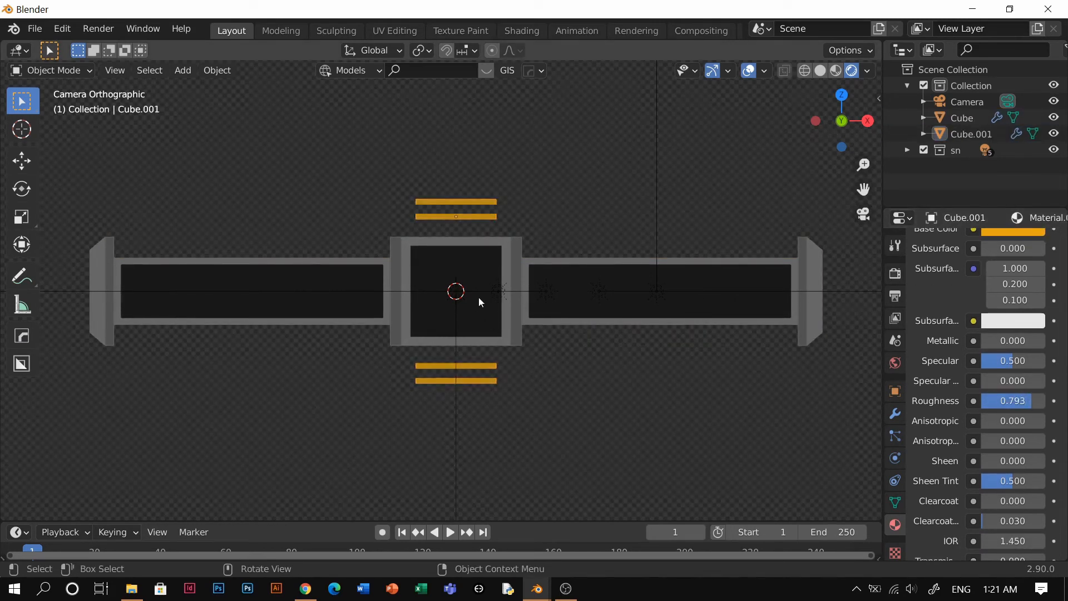
Step: Raise the roughness of the main body's Material.001 to about 0.862
{"action": "left_click", "coordinate": [511, 253]}
{"action": "scroll", "coordinate": [951, 276], "scroll_direction": "up", "scroll_amount": 8}
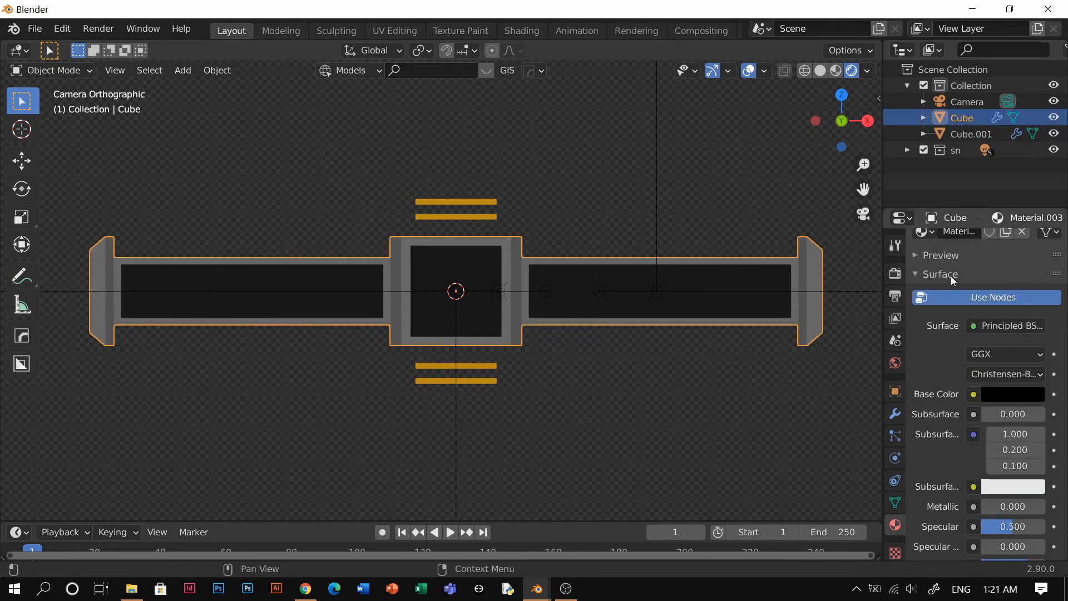
{"action": "left_click", "coordinate": [946, 246]}
{"action": "scroll", "coordinate": [946, 255], "scroll_direction": "down", "scroll_amount": 8}
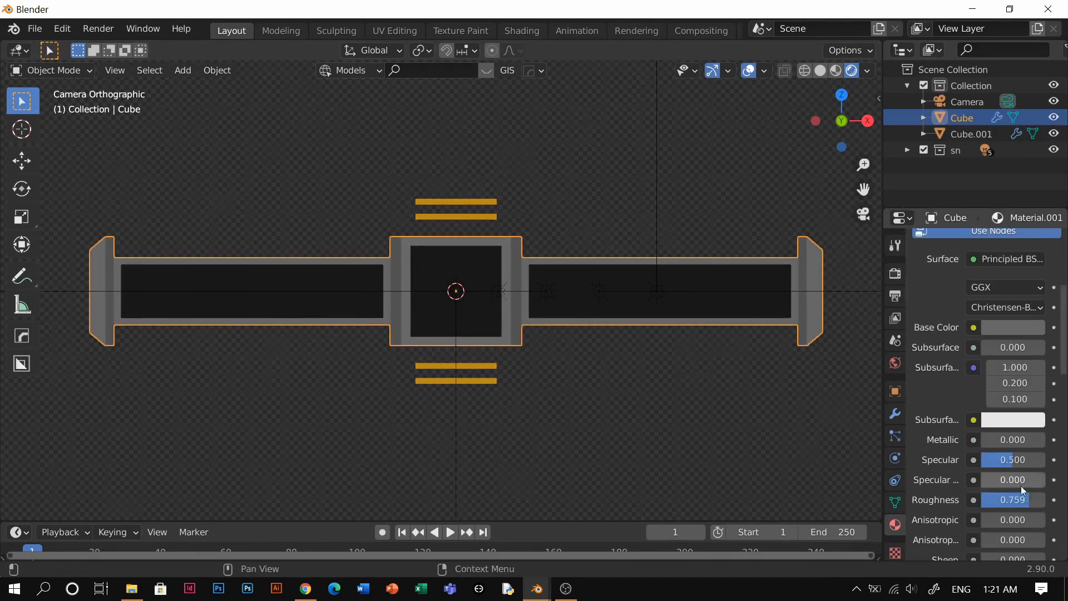
{"action": "left_click_drag", "start_coordinate": [1013, 500], "coordinate": [1040, 500]}
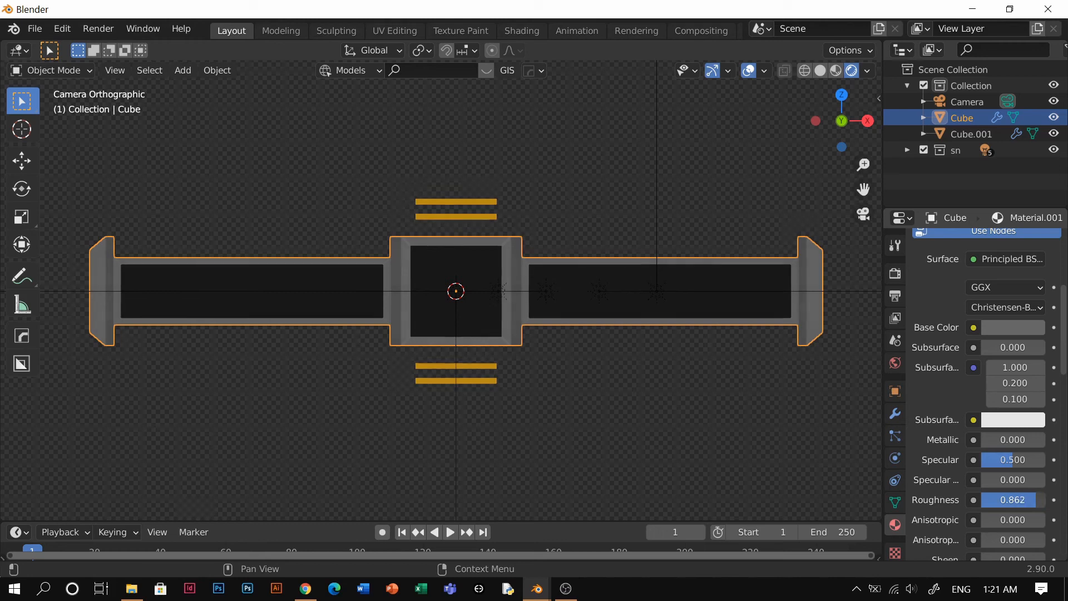
{"action": "scroll", "coordinate": [1000, 439], "scroll_direction": "up", "scroll_amount": 8}
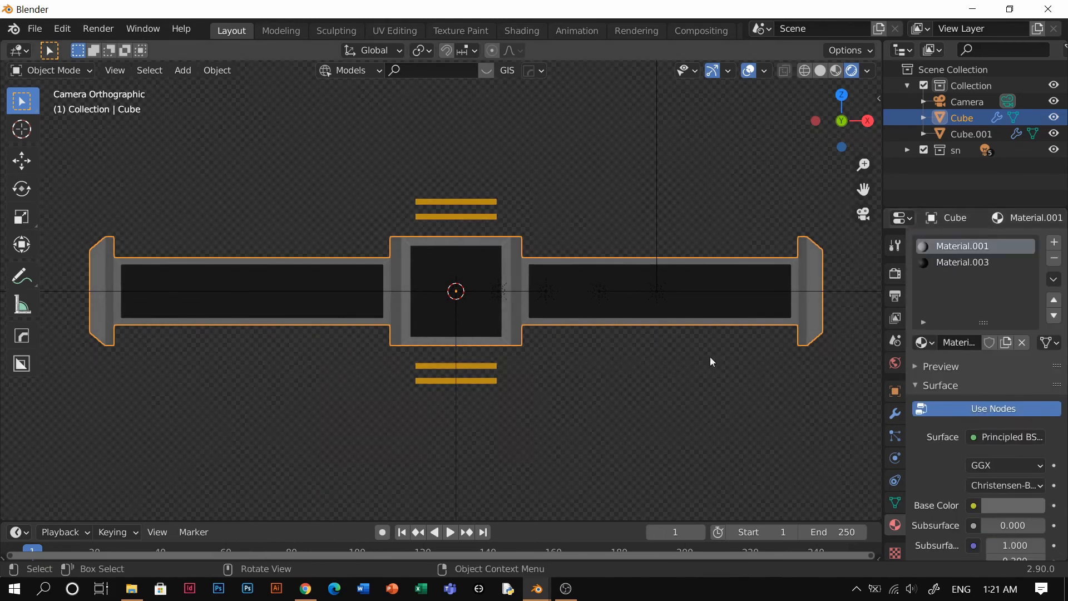
{"action": "left_click", "coordinate": [544, 401]}
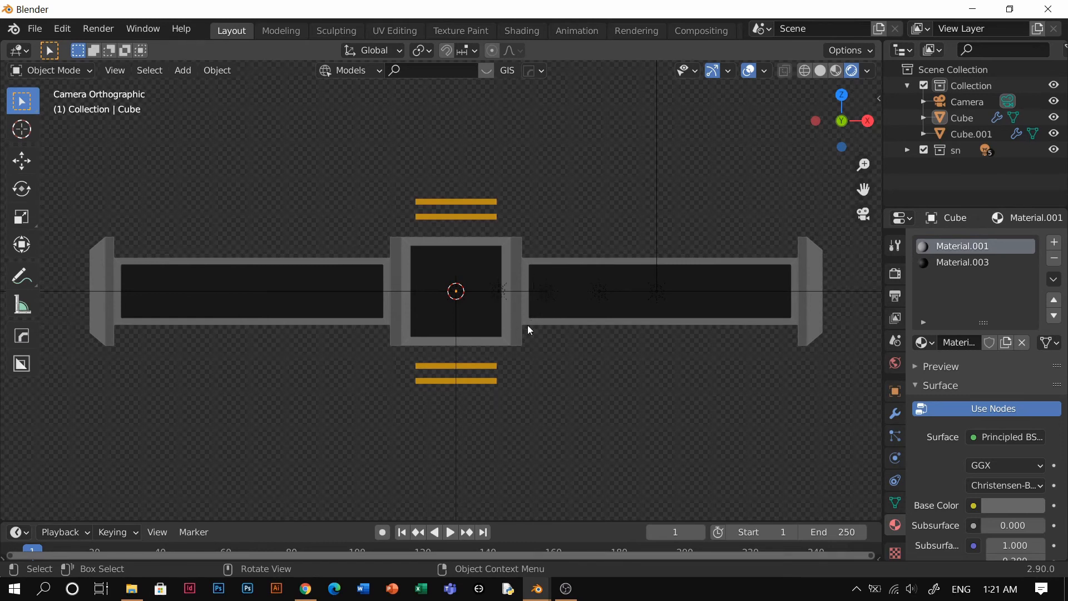
Step: Check the scene's output settings, including the render dimensions, file format and colour mode
{"action": "middle_click_drag", "start_coordinate": [528, 325], "coordinate": [554, 346]}
{"action": "key", "text": "KP_0"}
{"action": "left_click", "coordinate": [896, 299]}
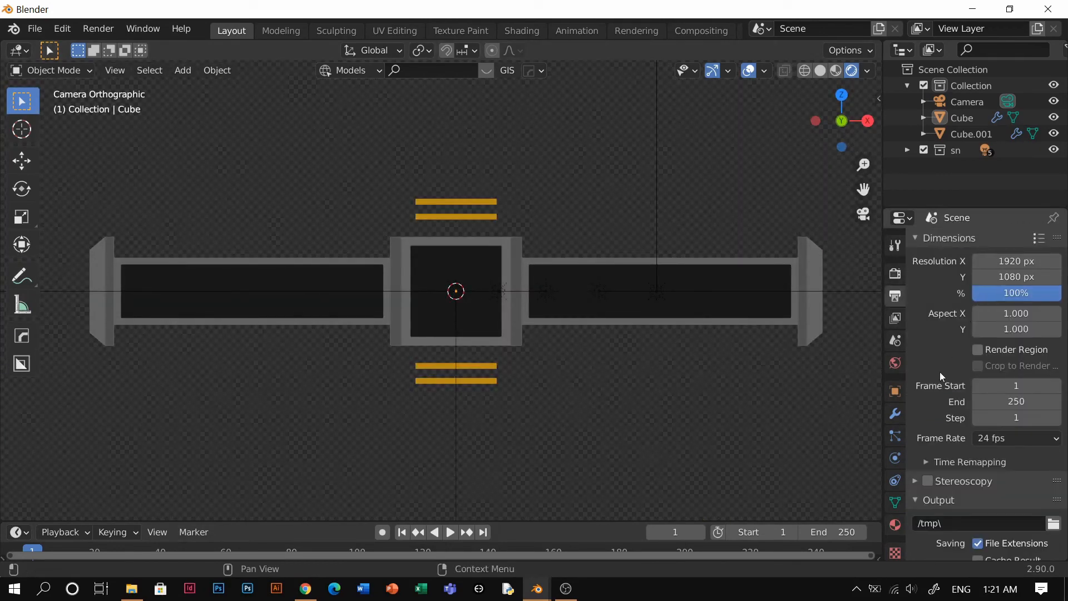
{"action": "left_click", "coordinate": [895, 319]}
{"action": "left_click", "coordinate": [892, 300]}
{"action": "scroll", "coordinate": [940, 412], "scroll_direction": "down", "scroll_amount": 7}
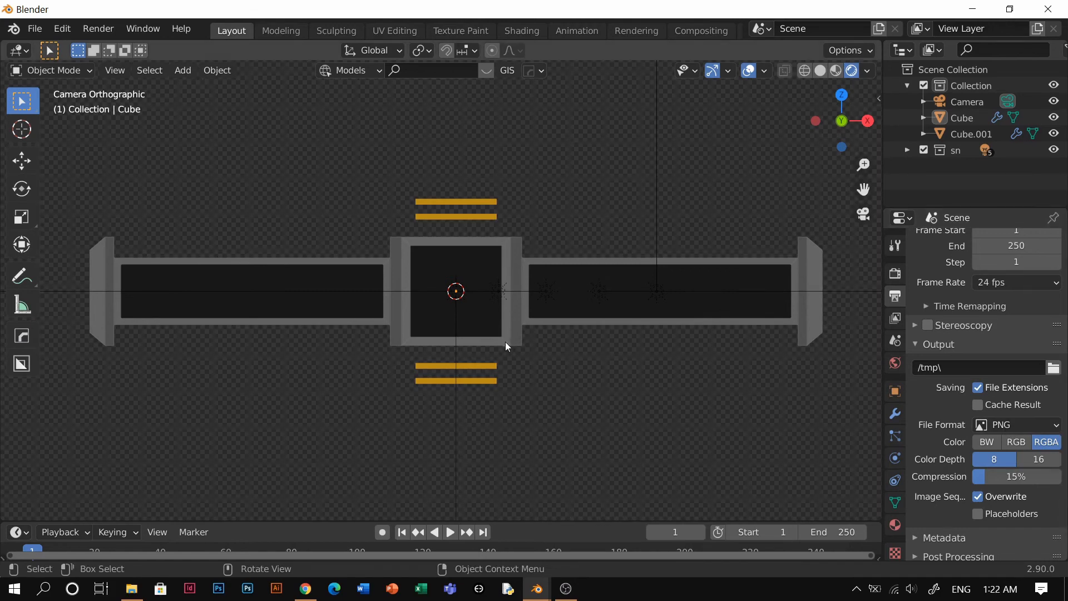
Step: Render the decal from the camera and save the image as 25 in the Decals\stickers 4 folder in PNG format
{"action": "middle_click_drag", "start_coordinate": [505, 341], "coordinate": [537, 367]}
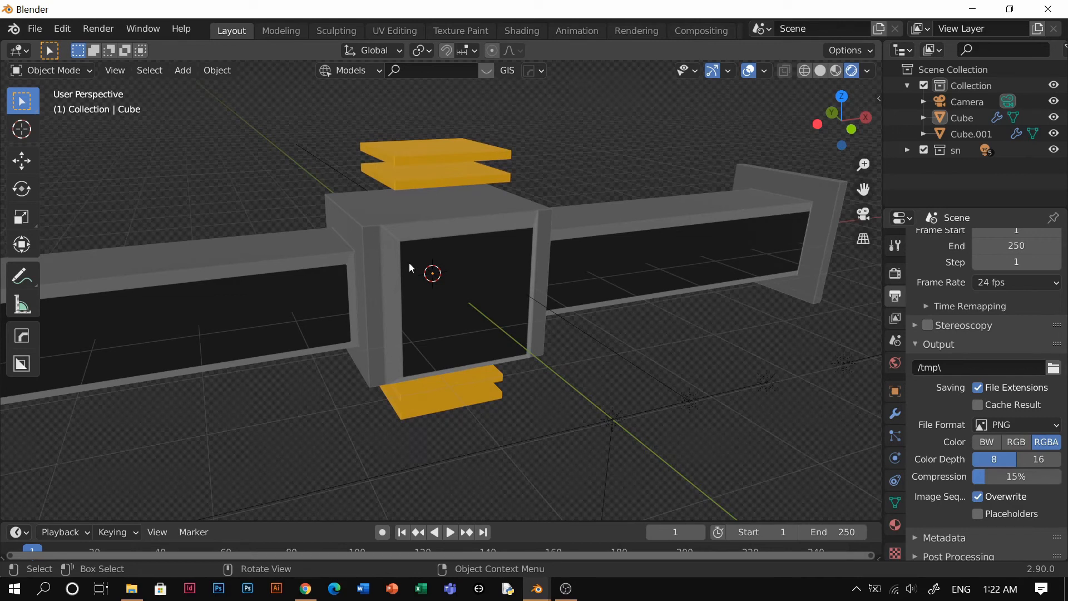
{"action": "key", "text": "F12"}
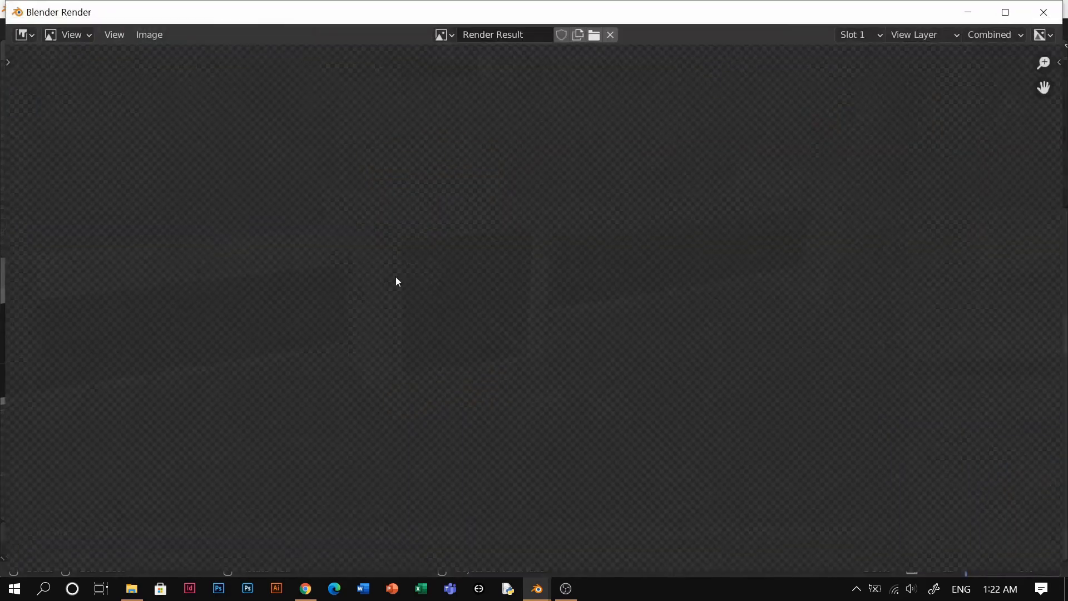
{"action": "left_click", "coordinate": [149, 34]}
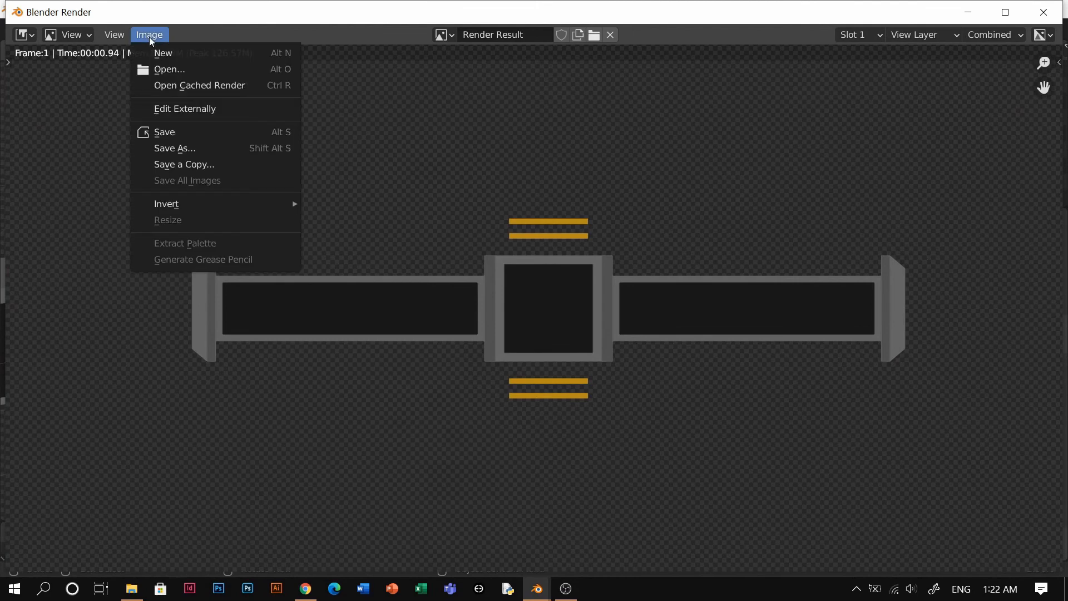
{"action": "left_click", "coordinate": [200, 147]}
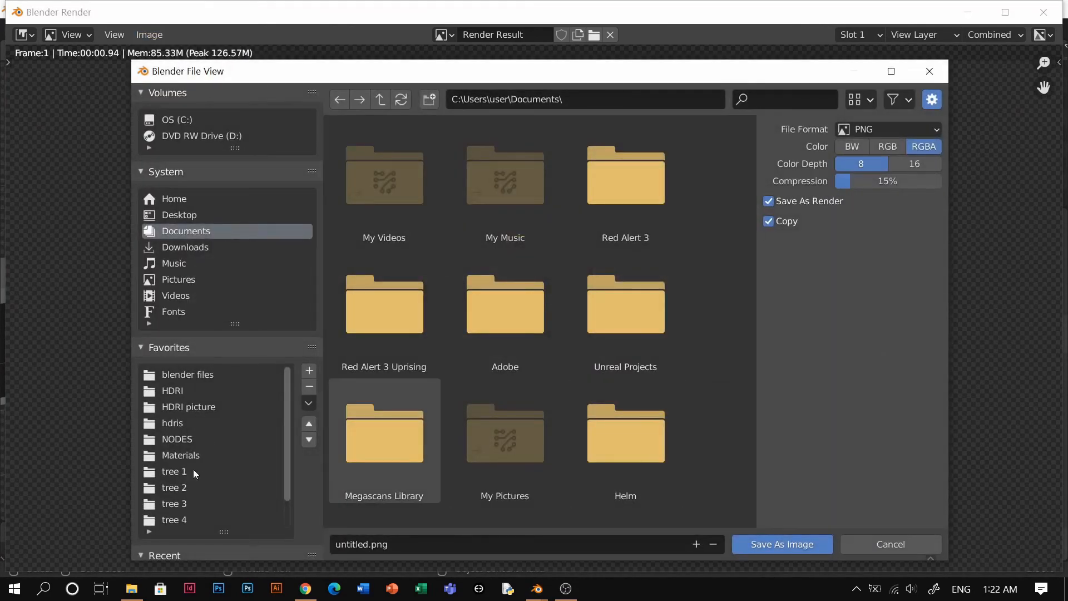
{"action": "scroll", "coordinate": [192, 470], "scroll_direction": "down", "scroll_amount": 2}
{"action": "left_click", "coordinate": [172, 519]}
{"action": "double_click", "coordinate": [383, 194]}
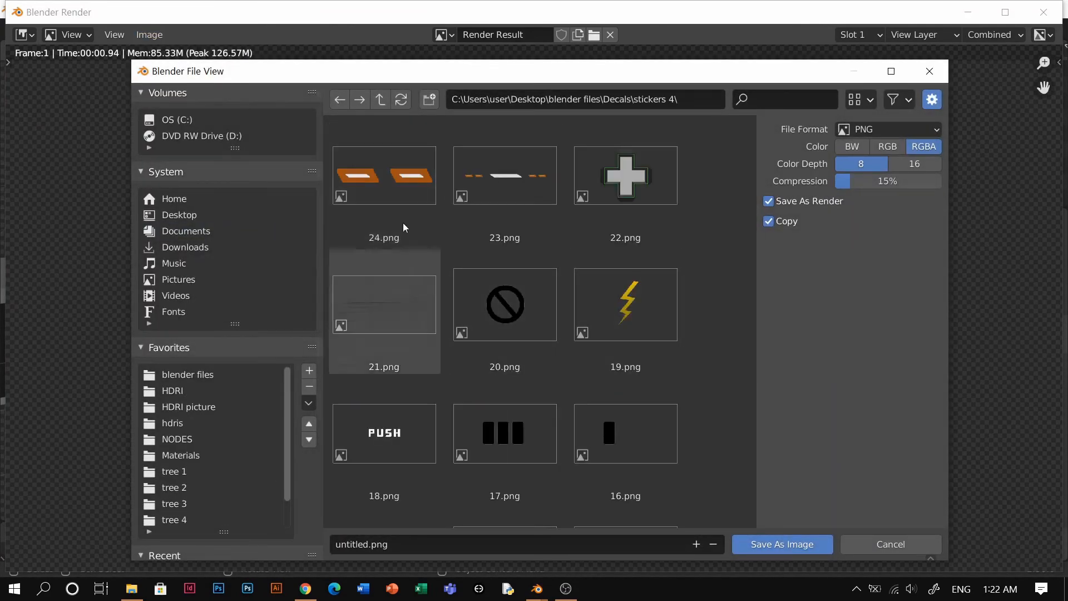
{"action": "left_click", "coordinate": [402, 545]}
{"action": "type", "text": "25"}
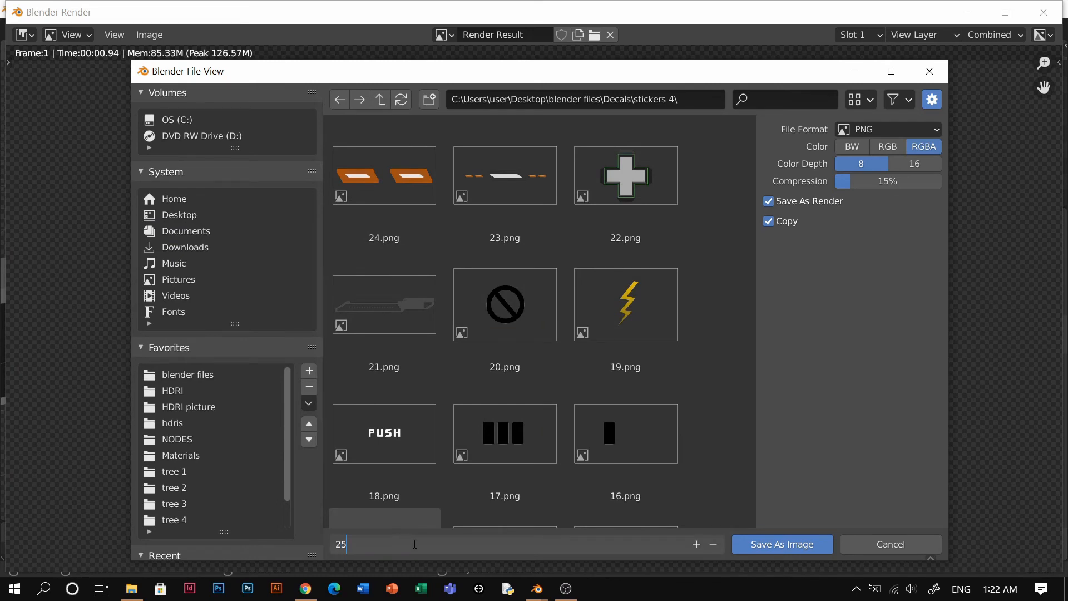
{"action": "left_click", "coordinate": [757, 544]}
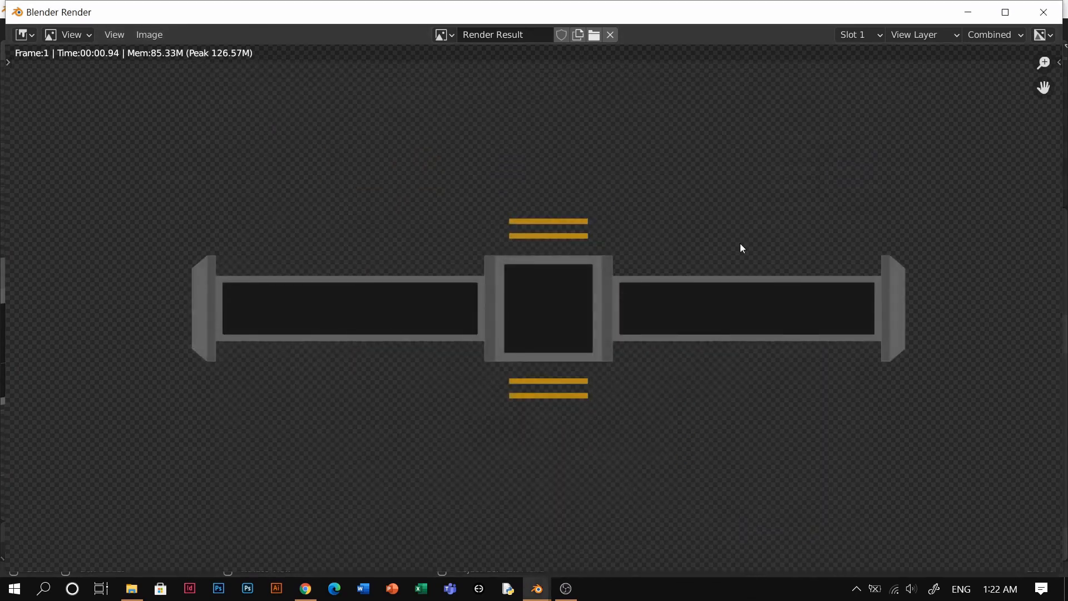
{"action": "left_click", "coordinate": [1043, 12]}
Step: Add a cube and move it along the X axis to the empty space beyond one end of the decal model
{"action": "scroll", "coordinate": [470, 304], "scroll_direction": "down", "scroll_amount": 6}
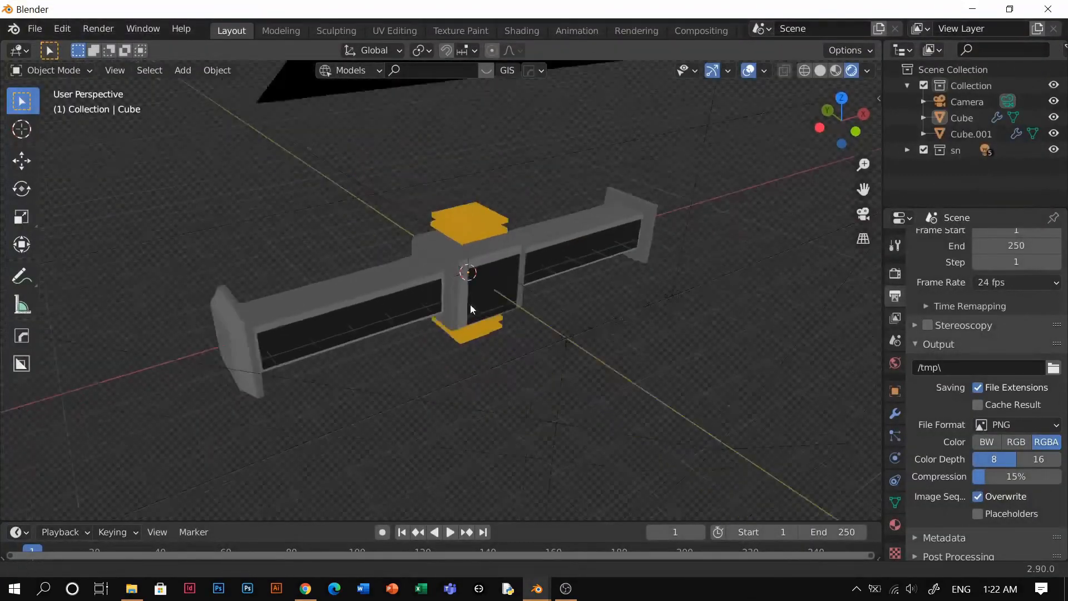
{"action": "key", "text": "shift+a"}
{"action": "mouse_move", "coordinate": [523, 295]}
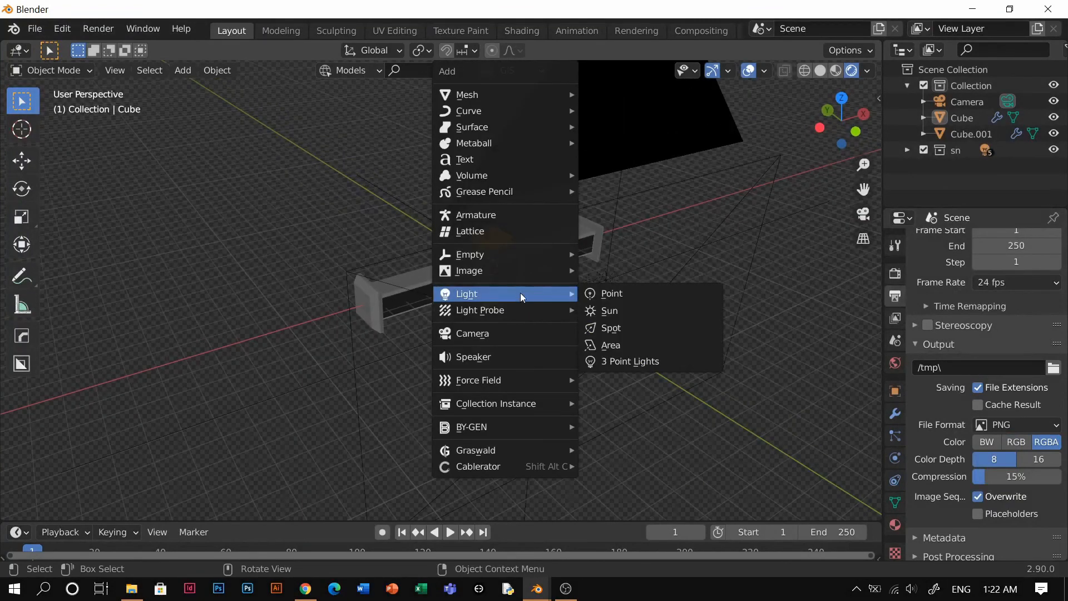
{"action": "mouse_move", "coordinate": [476, 94]}
{"action": "left_click", "coordinate": [609, 132]}
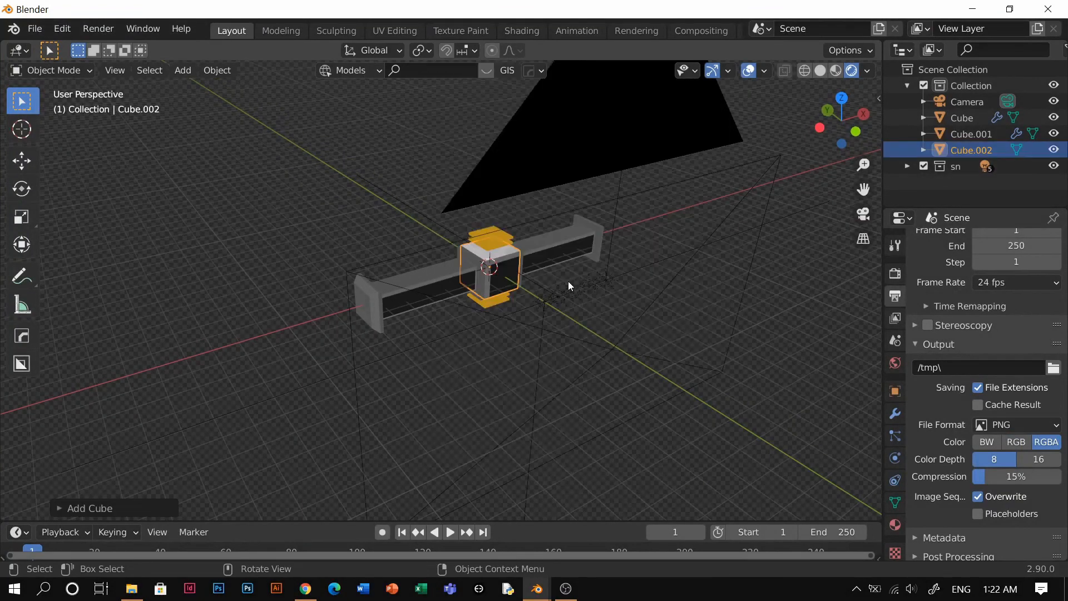
{"action": "key", "text": "g"}
{"action": "key", "text": "x"}
{"action": "left_click", "coordinate": [347, 328]}
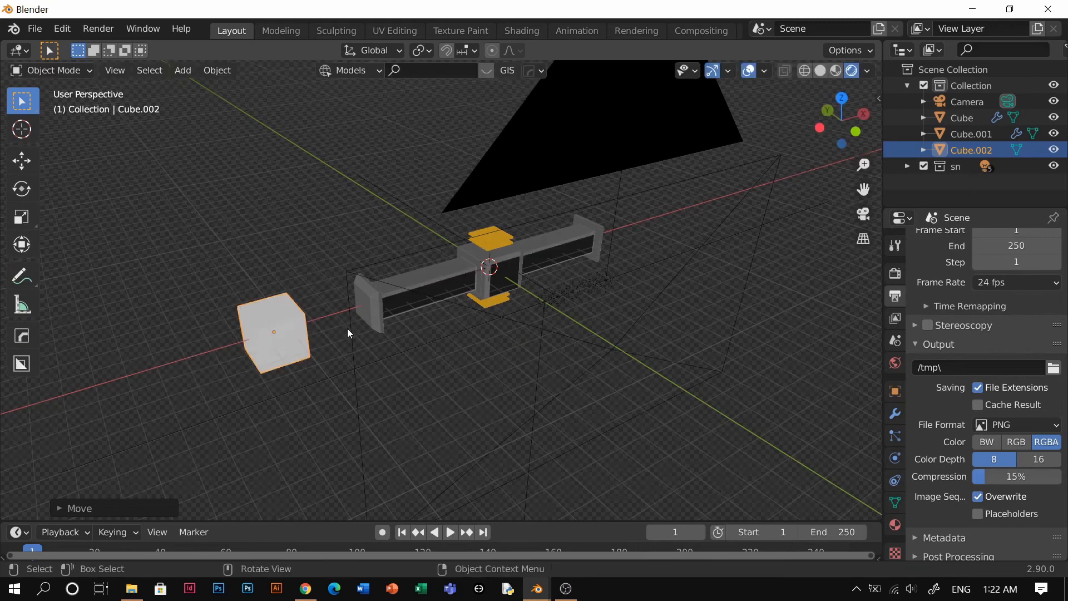
Step: Give the new cube its own material and darken the base colour to a grey with value 0.447
{"action": "middle_click_drag", "start_coordinate": [418, 326], "coordinate": [578, 305], "text": "shift"}
{"action": "scroll", "coordinate": [463, 303], "scroll_direction": "up", "scroll_amount": 4}
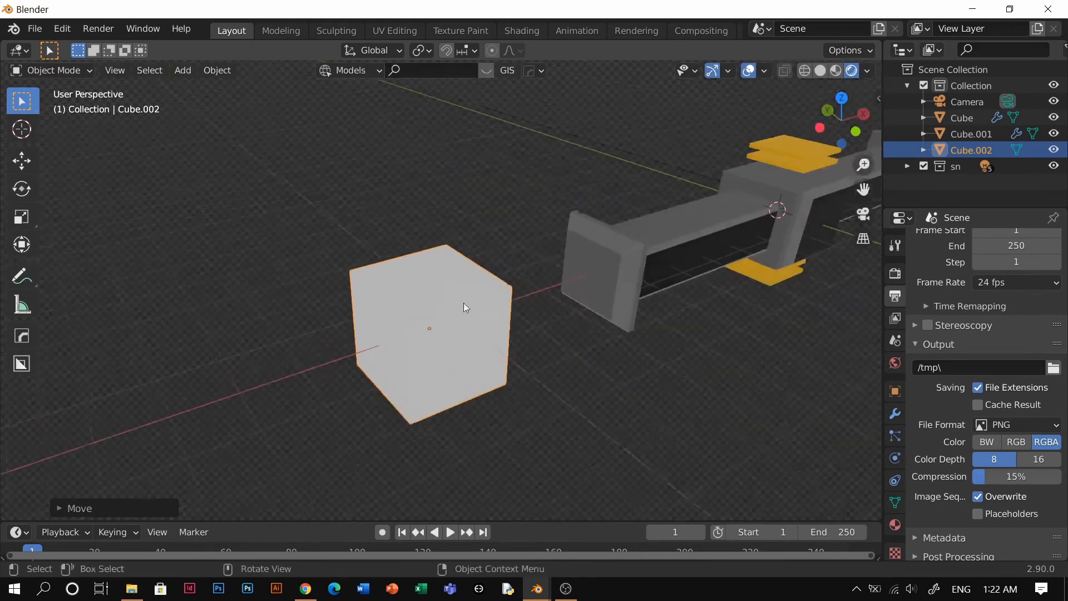
{"action": "left_click", "coordinate": [895, 525]}
{"action": "left_click", "coordinate": [994, 307]}
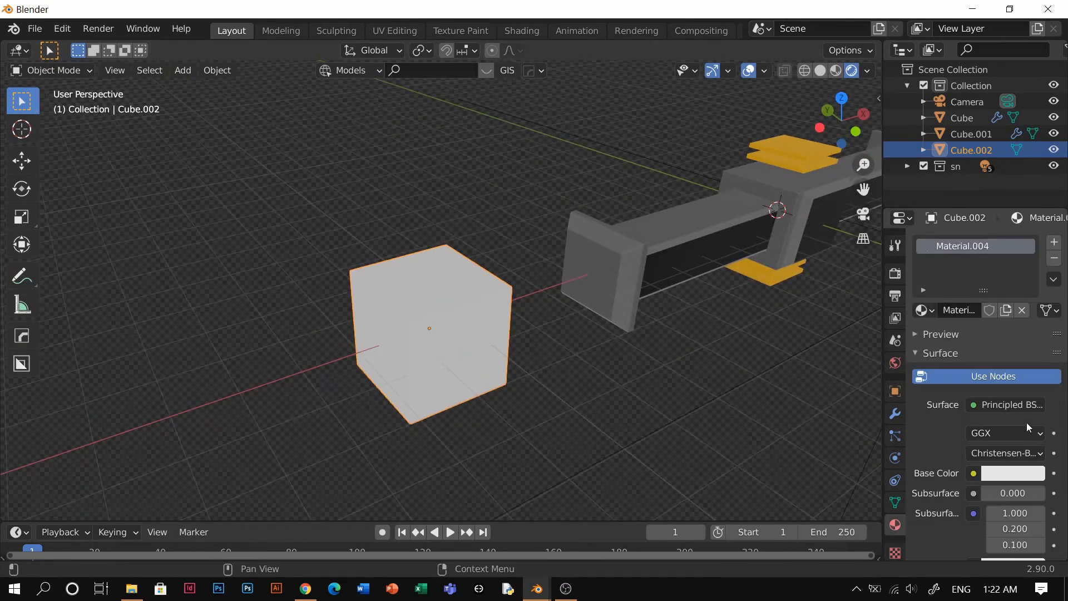
{"action": "left_click", "coordinate": [1013, 473]}
{"action": "left_click_drag", "start_coordinate": [1033, 299], "coordinate": [1036, 306]}
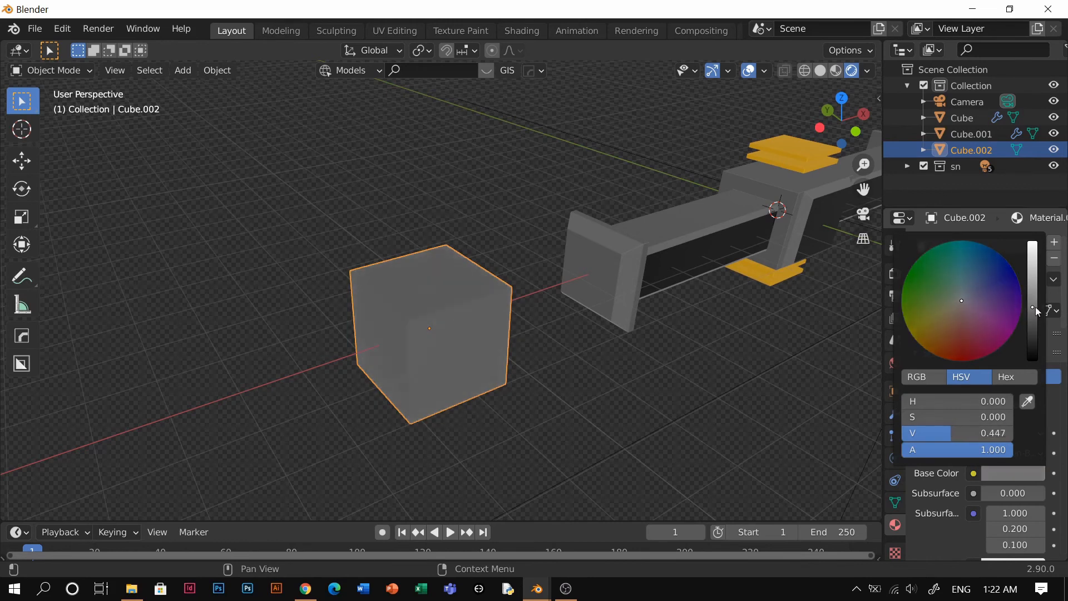
Step: Sharpen the cube with HOps at 30° and add a small bevel to its edges
{"action": "scroll", "coordinate": [425, 328], "scroll_direction": "up", "scroll_amount": 5}
{"action": "key", "text": "q"}
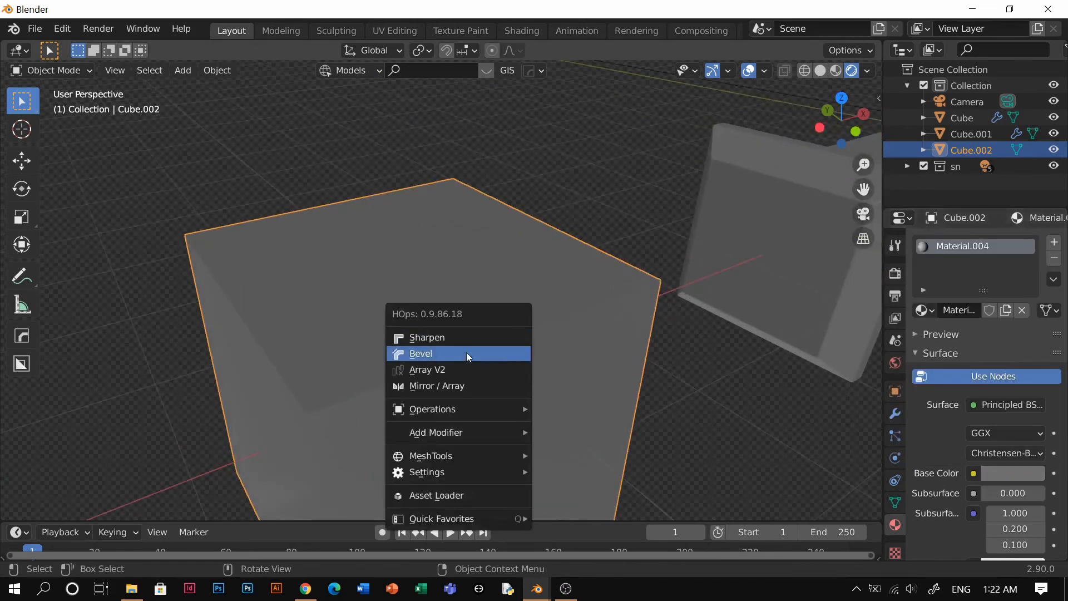
{"action": "key", "text": "Escape"}
{"action": "key", "text": "q"}
{"action": "left_click", "coordinate": [466, 353]}
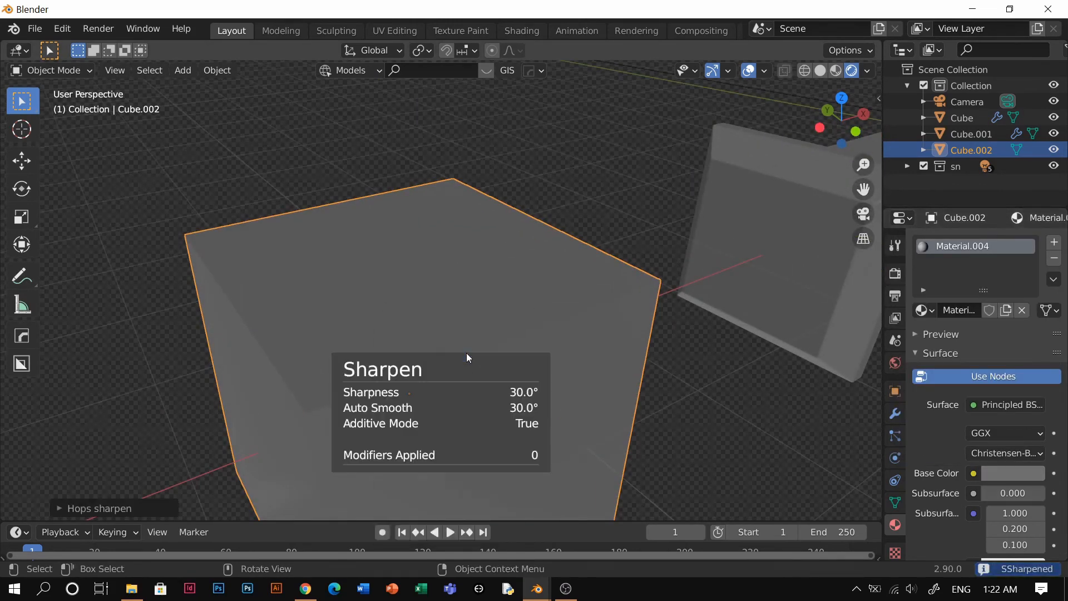
{"action": "key", "text": "q"}
{"action": "left_click", "coordinate": [455, 368]}
{"action": "left_click", "coordinate": [452, 365]}
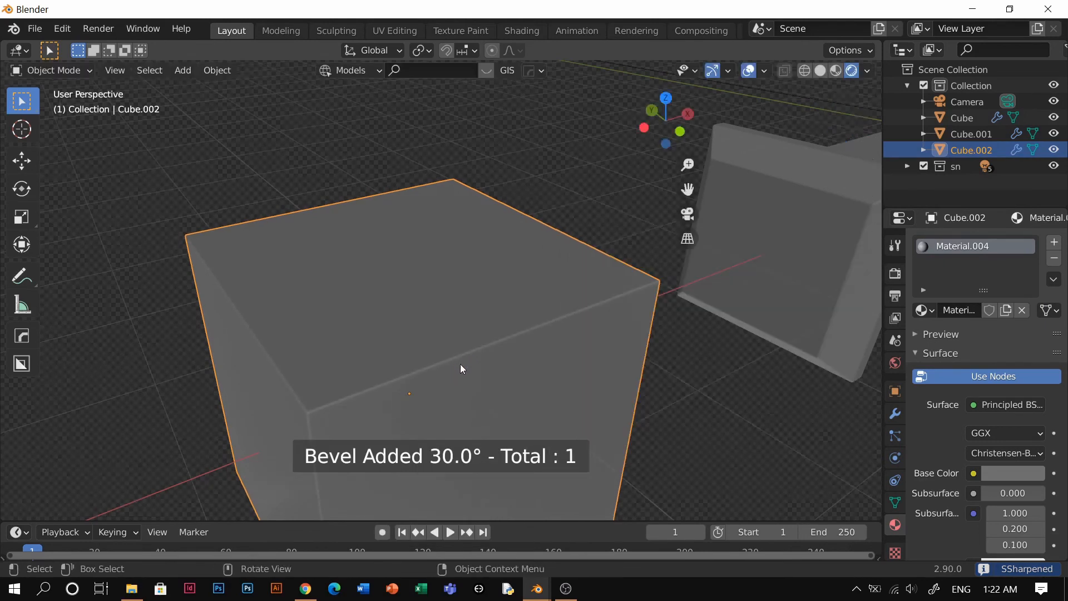
{"action": "key", "text": "n"}
{"action": "key", "text": "n"}
Step: Place the 3D cursor on the cube's top face and import 25.png from the Decals\stickers 4 folder as an image plane
{"action": "left_click", "coordinate": [551, 199]}
{"action": "middle_click_drag", "start_coordinate": [551, 198], "coordinate": [417, 251]}
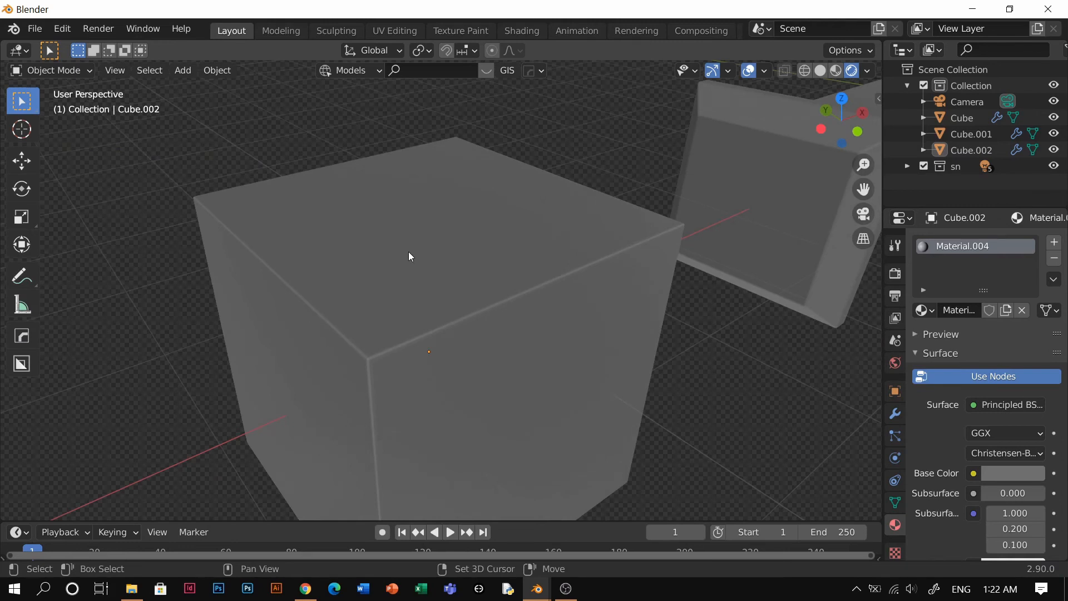
{"action": "key", "text": "shift+a"}
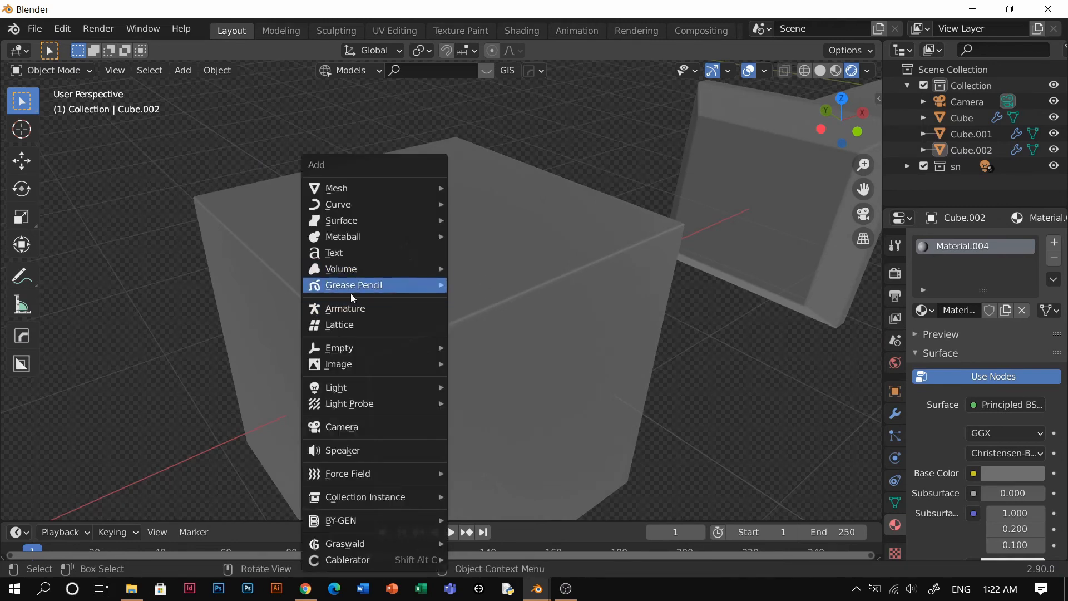
{"action": "mouse_move", "coordinate": [342, 368]}
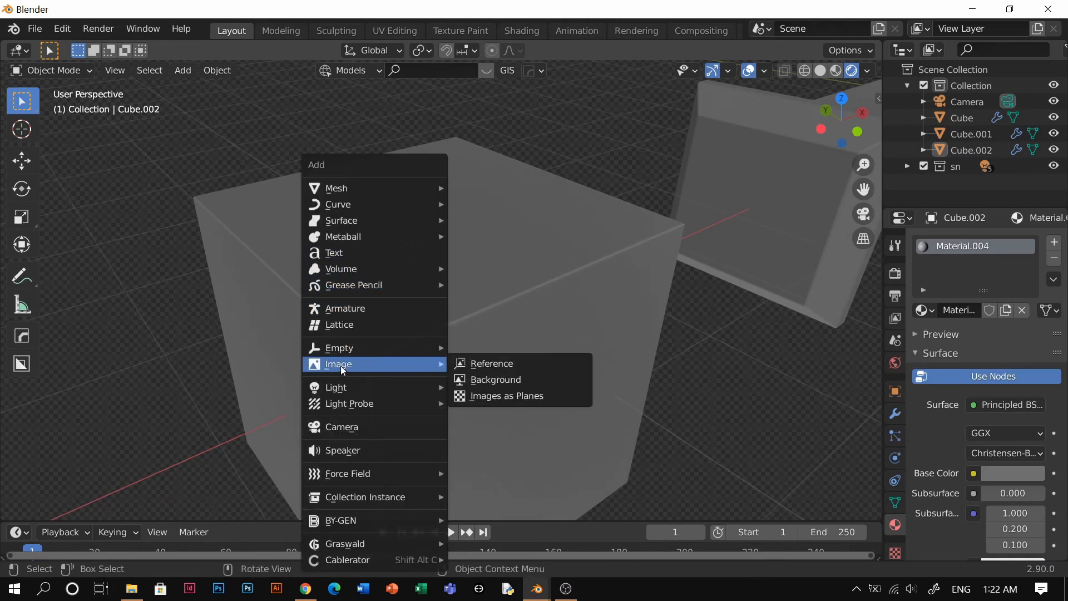
{"action": "left_click", "coordinate": [503, 396]}
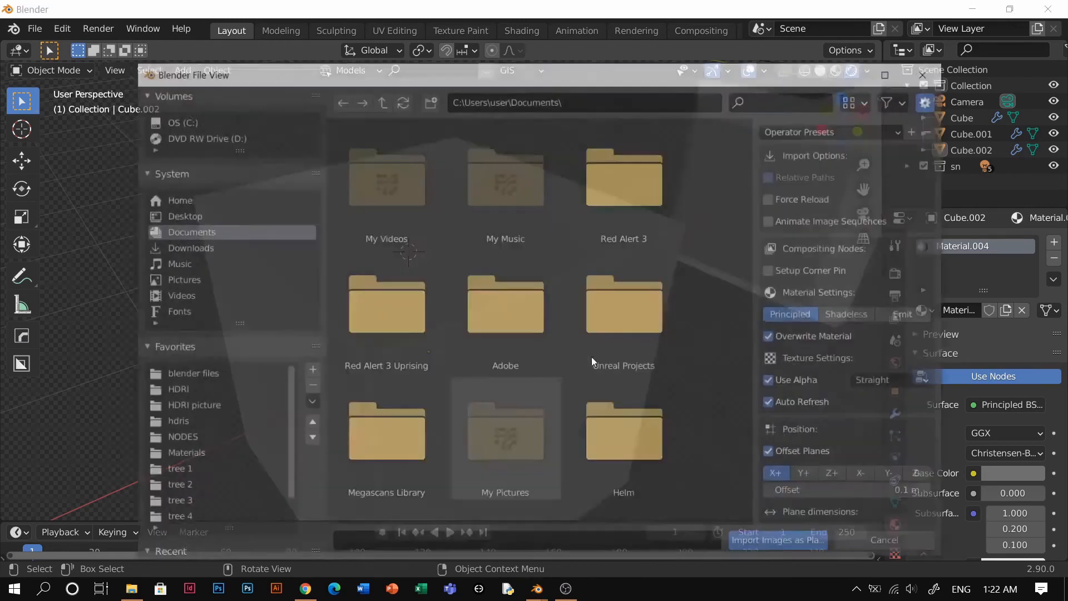
{"action": "left_click", "coordinate": [205, 516]}
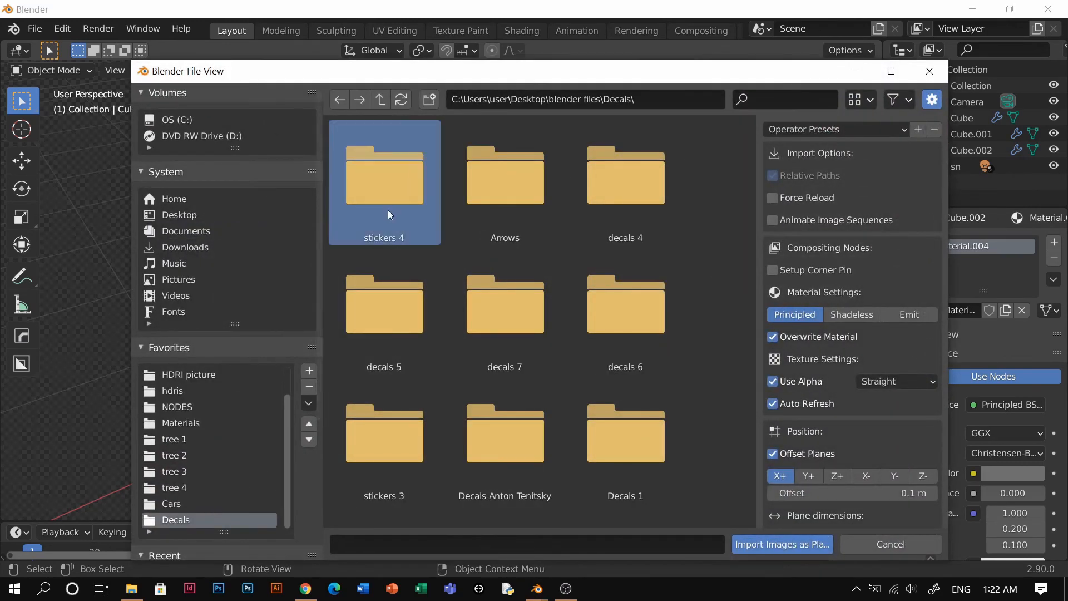
{"action": "left_click", "coordinate": [389, 209]}
{"action": "left_click", "coordinate": [388, 211]}
{"action": "double_click", "coordinate": [388, 173]}
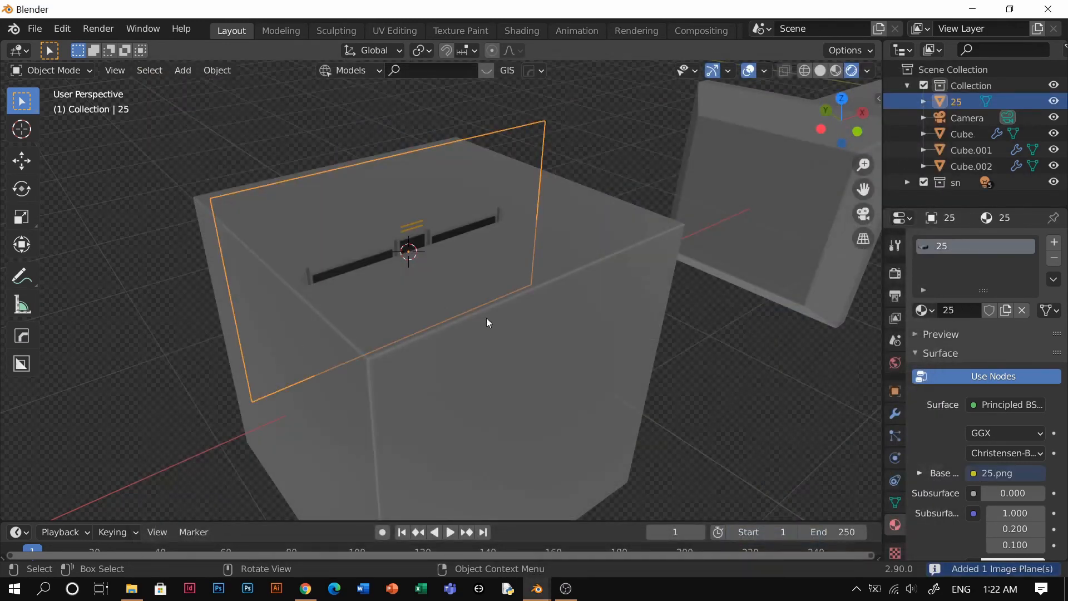
Step: Configure snapping to Face, snapping with Active and aligning rotation to the target
{"action": "left_click", "coordinate": [466, 52]}
{"action": "left_click", "coordinate": [464, 53]}
{"action": "left_click", "coordinate": [467, 51]}
{"action": "left_click", "coordinate": [434, 146]}
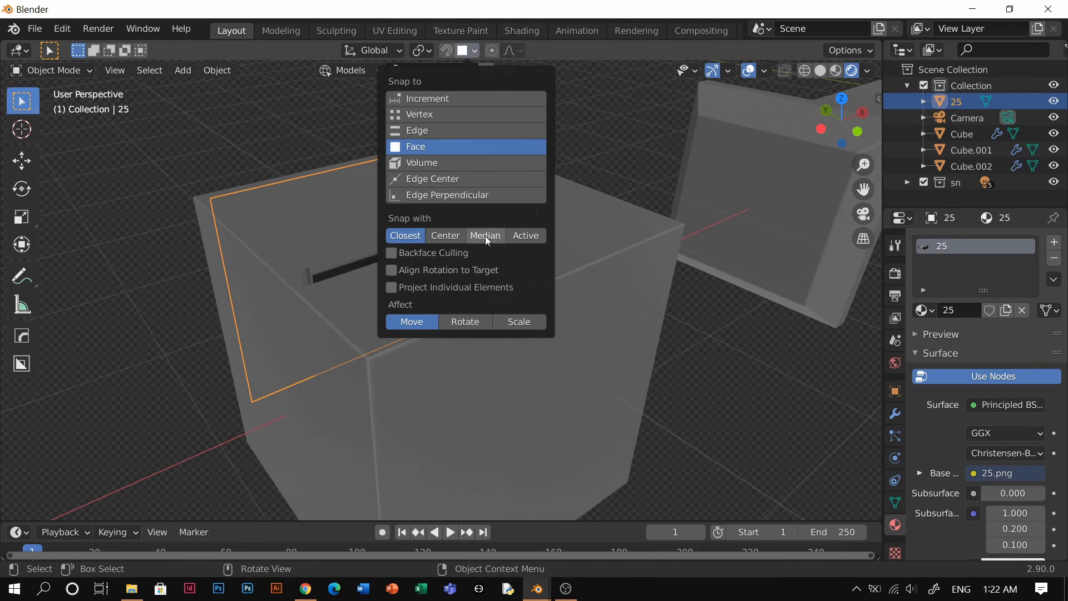
{"action": "left_click", "coordinate": [514, 240]}
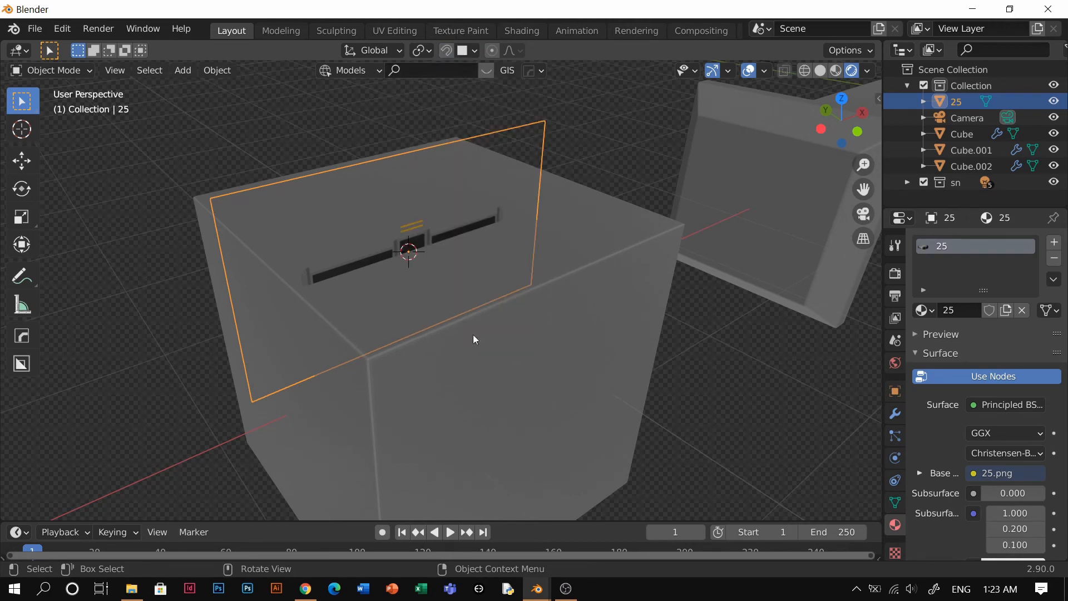
Step: Snap the decal plane flat onto the cube's top face and raise it slightly along the Z axis
{"action": "key", "text": "g"}
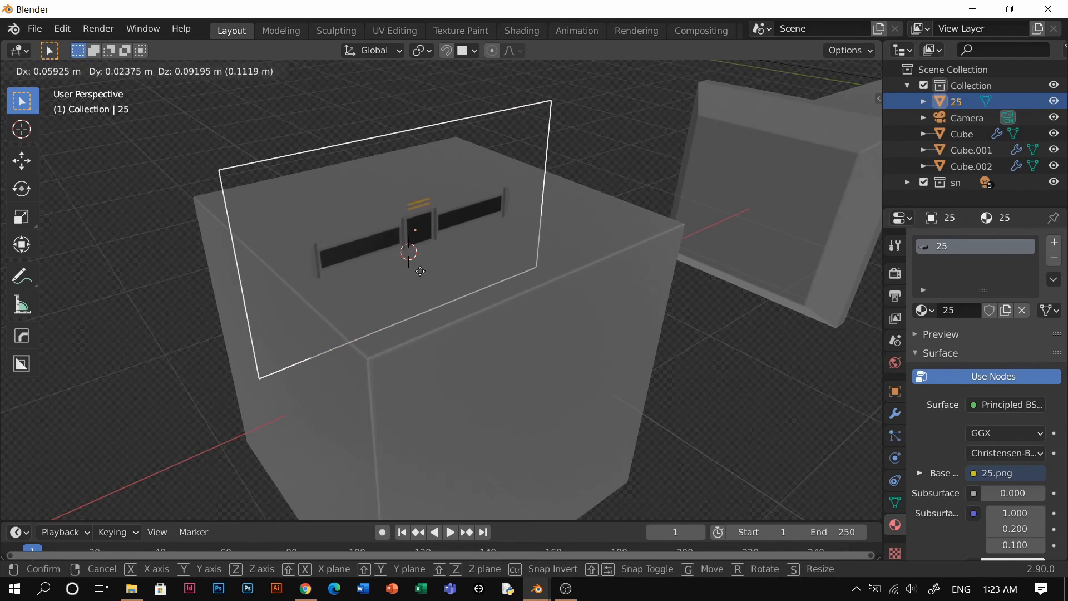
{"action": "key", "text": "ctrl"}
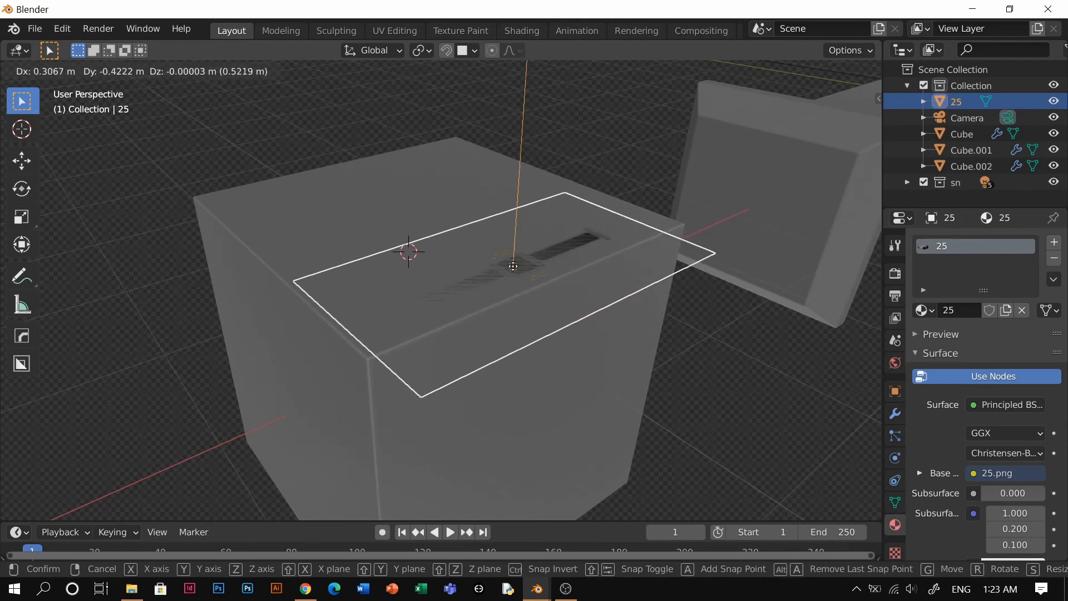
{"action": "left_click", "coordinate": [501, 262]}
{"action": "key", "text": "g"}
{"action": "key", "text": "z"}
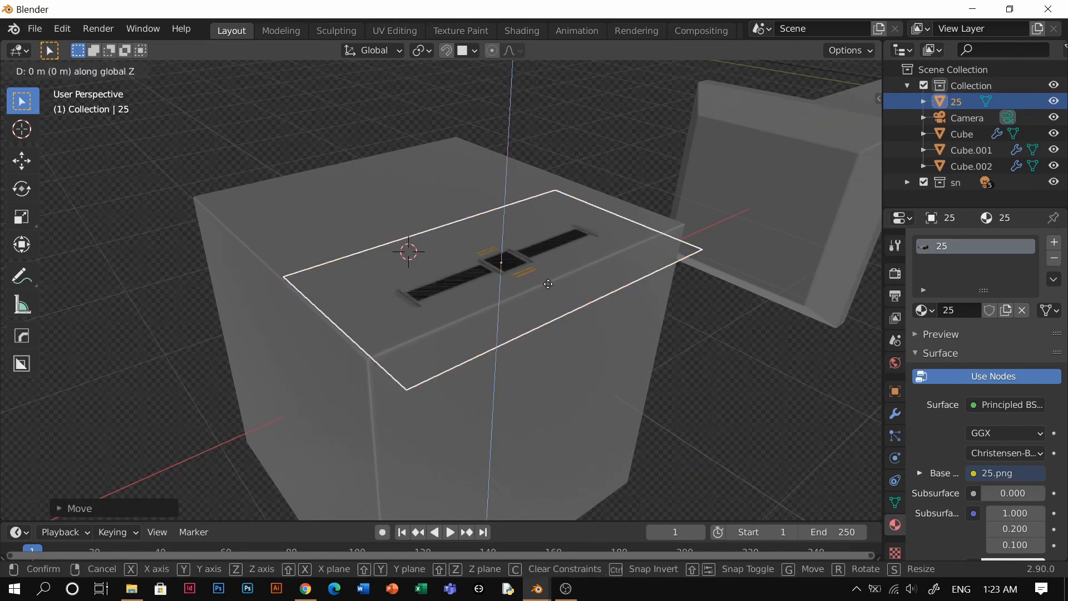
{"action": "left_click", "coordinate": [546, 281]}
Step: Examine the decal on the cube's top face up close and from several angles, with and without its selection outline
{"action": "left_click", "coordinate": [610, 149]}
{"action": "middle_click_drag", "start_coordinate": [610, 148], "coordinate": [503, 367]}
{"action": "scroll", "coordinate": [500, 305], "scroll_direction": "up", "scroll_amount": 3}
{"action": "scroll", "coordinate": [500, 306], "scroll_direction": "up", "scroll_amount": 2}
{"action": "middle_click_drag", "start_coordinate": [500, 305], "coordinate": [497, 282], "text": "shift"}
{"action": "scroll", "coordinate": [473, 358], "scroll_direction": "down", "scroll_amount": 2}
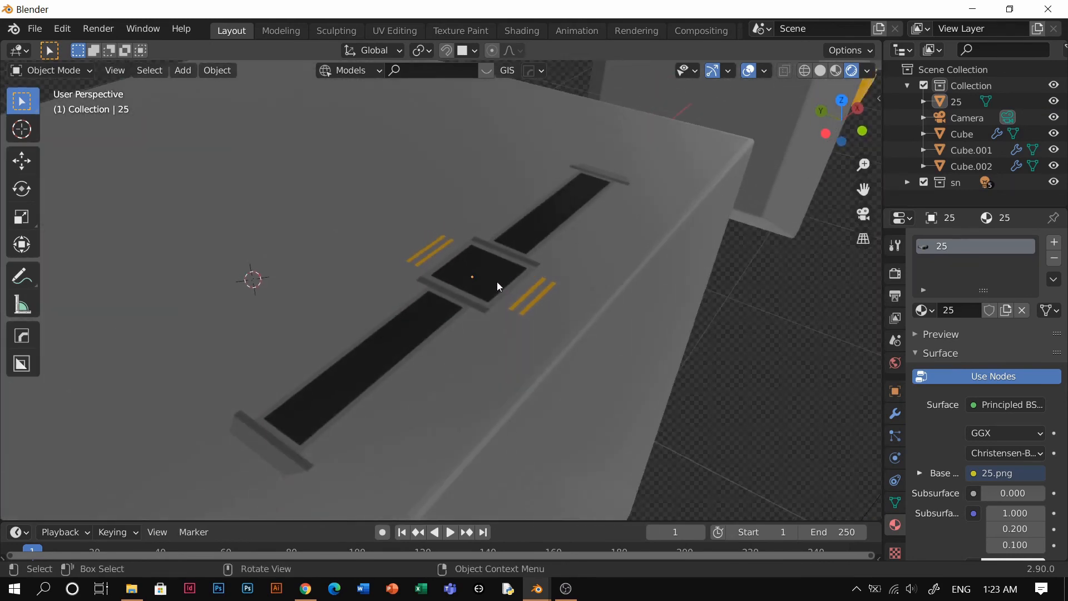
{"action": "left_click", "coordinate": [496, 282]}
{"action": "scroll", "coordinate": [505, 279], "scroll_direction": "down", "scroll_amount": 4}
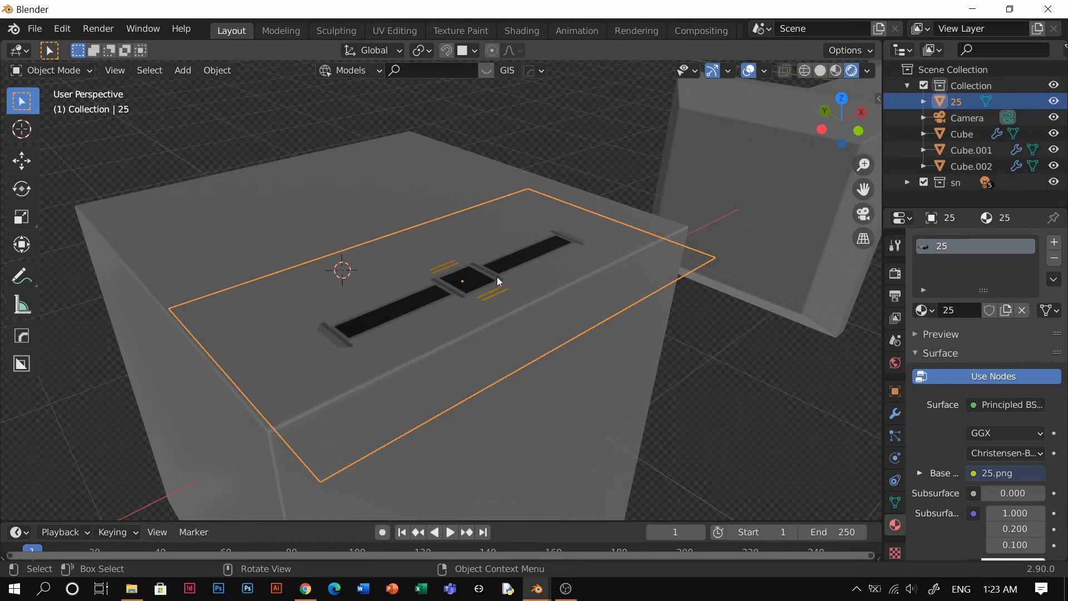
{"action": "middle_click_drag", "start_coordinate": [496, 279], "coordinate": [474, 310]}
{"action": "scroll", "coordinate": [402, 341], "scroll_direction": "up", "scroll_amount": 4}
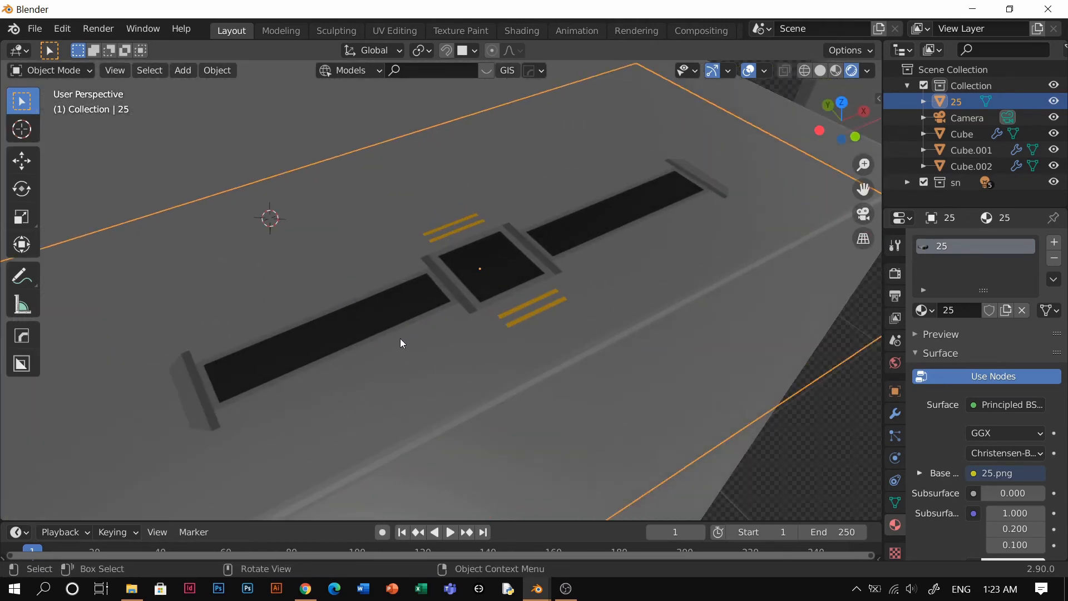
Step: Split the 3D viewport vertically and show the decal material's nodes in the new area with the sidebar hidden
{"action": "left_click_drag", "start_coordinate": [14, 70], "coordinate": [305, 92]}
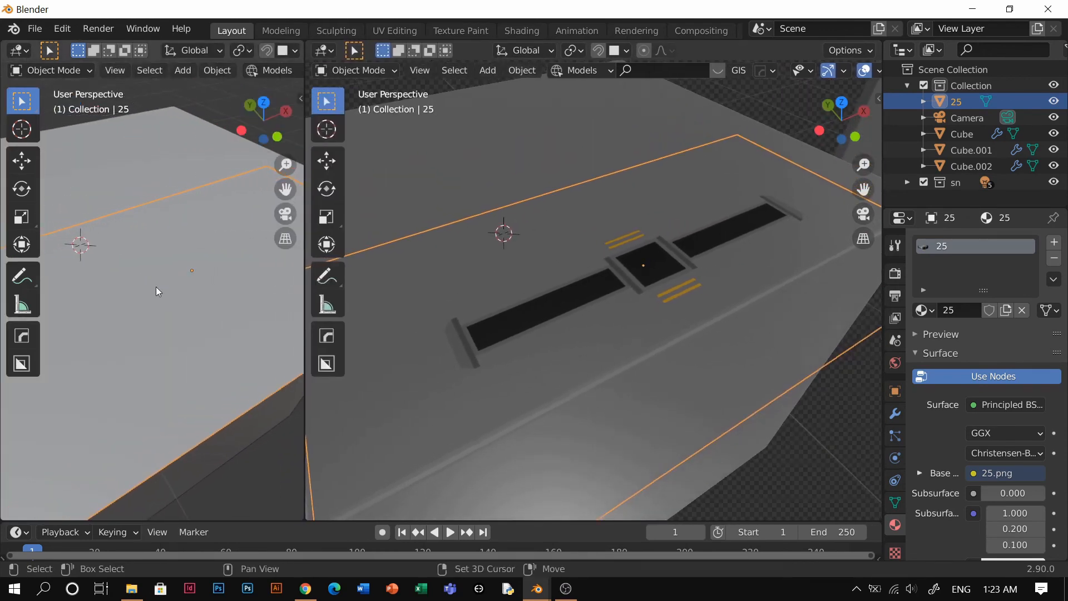
{"action": "key", "text": "shift+F3"}
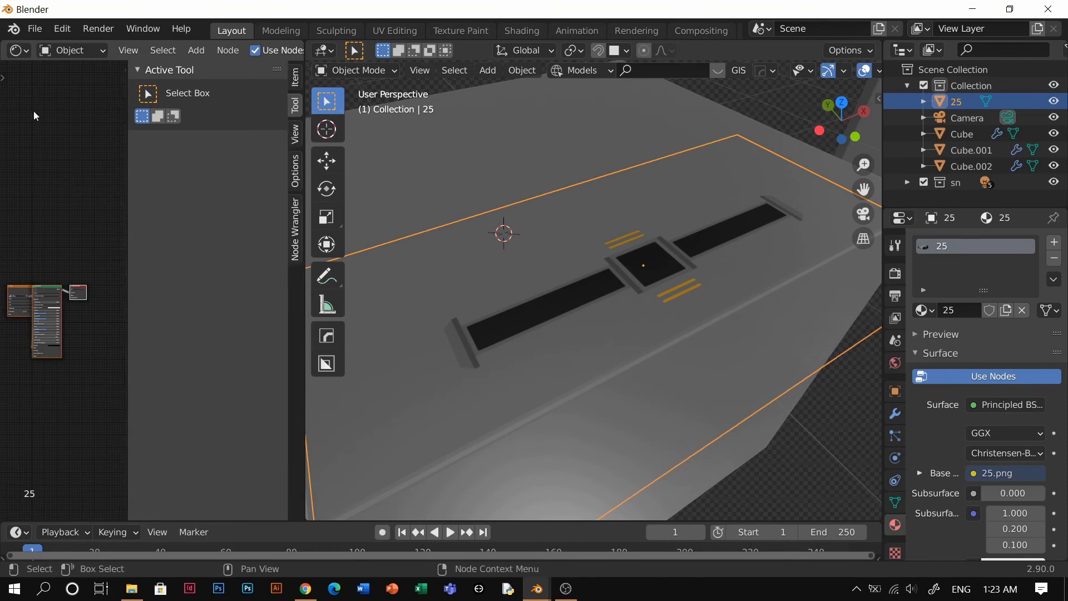
{"action": "key", "text": "n"}
{"action": "scroll", "coordinate": [154, 356], "scroll_direction": "up", "scroll_amount": 3}
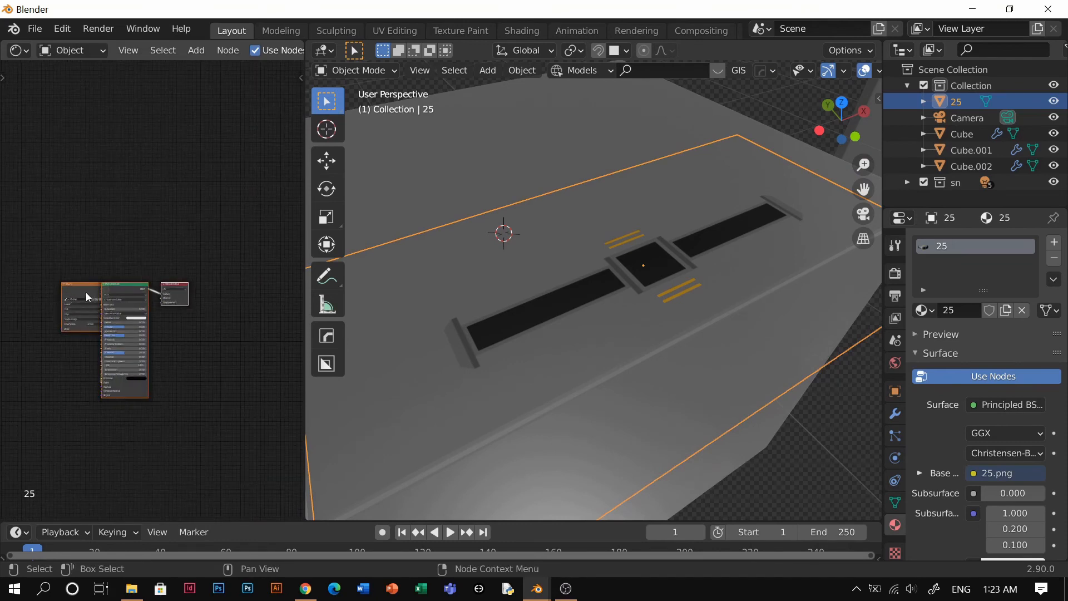
Step: Move the 25.png image texture node clear of the Principled BSDF and keep the area set to the Shader Editor
{"action": "left_click_drag", "start_coordinate": [88, 293], "coordinate": [42, 344]}
{"action": "middle_click_drag", "start_coordinate": [127, 336], "coordinate": [165, 363]}
{"action": "scroll", "coordinate": [245, 348], "scroll_direction": "up", "scroll_amount": 7}
{"action": "left_click", "coordinate": [15, 51]}
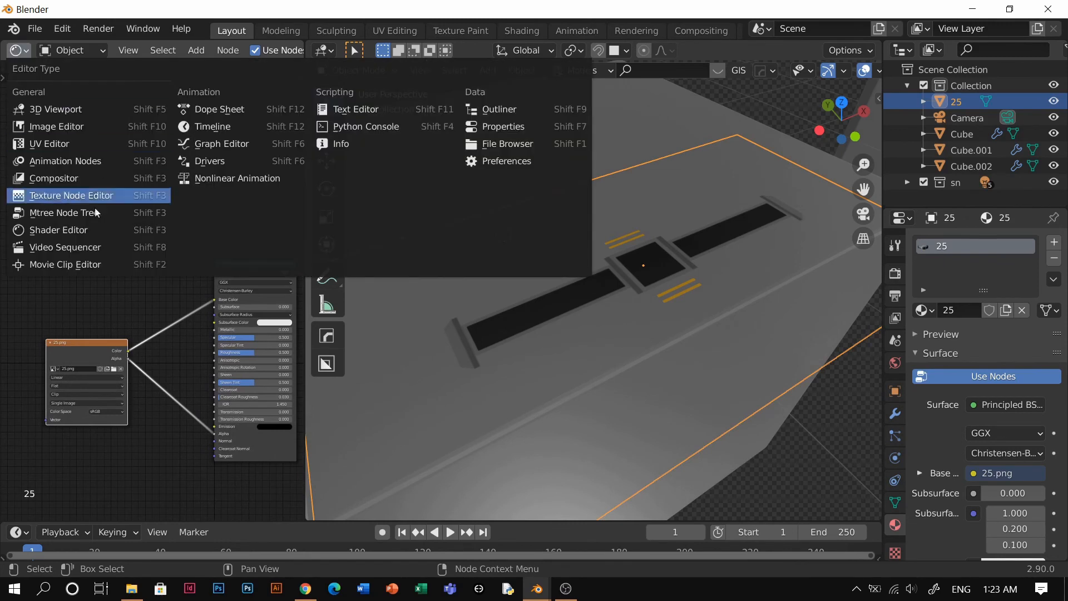
{"action": "left_click", "coordinate": [57, 231]}
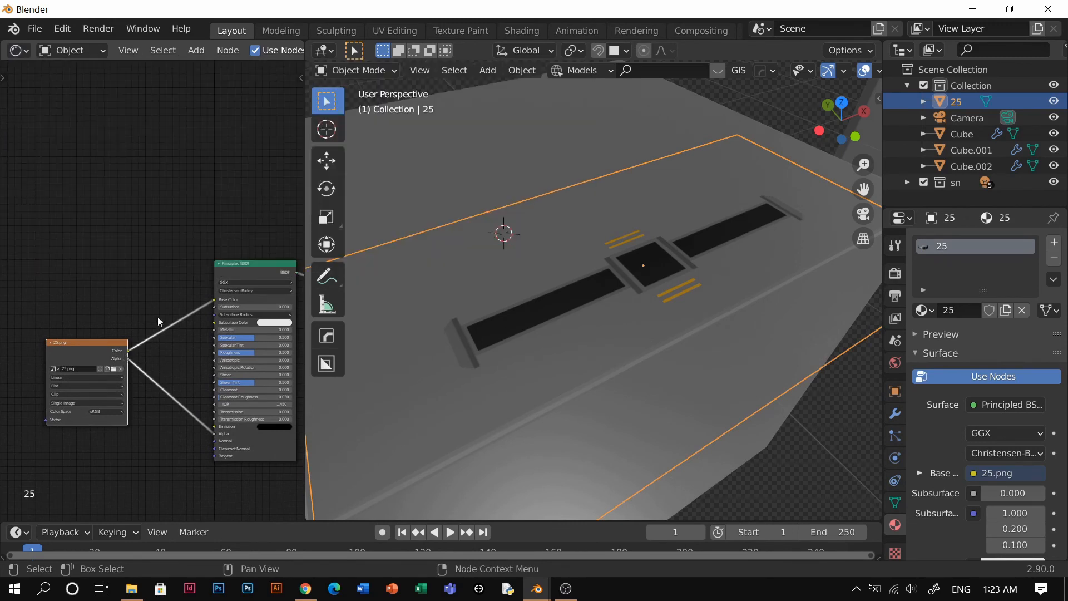
{"action": "left_click_drag", "start_coordinate": [111, 341], "coordinate": [90, 322]}
{"action": "scroll", "coordinate": [122, 339], "scroll_direction": "down", "scroll_amount": 2}
{"action": "mouse_move", "coordinate": [138, 348]}
{"action": "middle_mouse_down"}
{"action": "mouse_move", "coordinate": [79, 344]}
{"action": "mouse_move", "coordinate": [132, 332]}
{"action": "middle_mouse_up"}
{"action": "scroll", "coordinate": [85, 346], "scroll_direction": "up", "scroll_amount": 2}
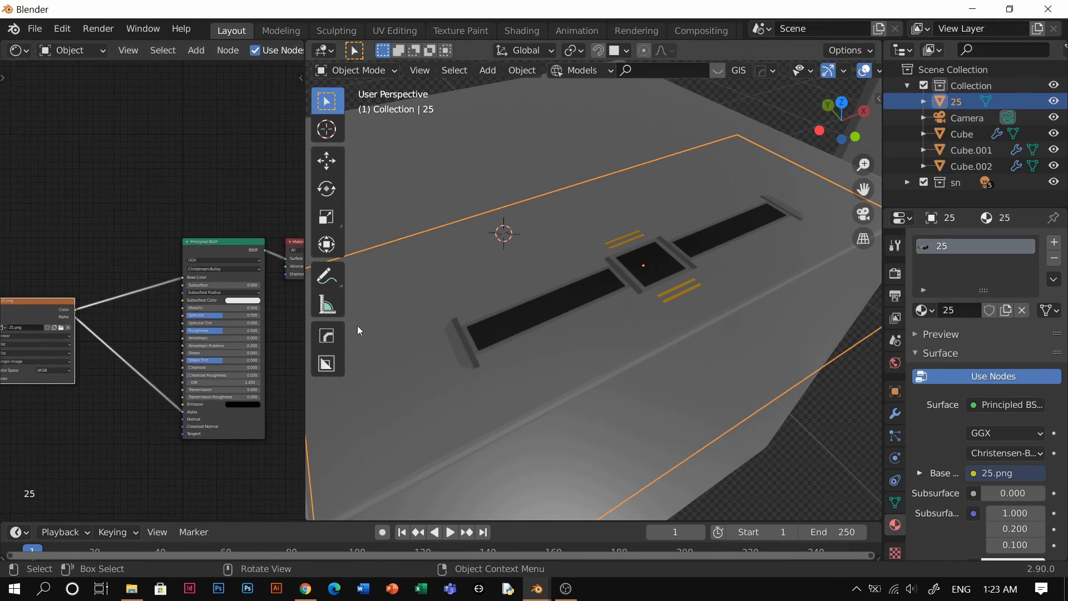
Step: Add an Emission node and place it above the Principled BSDF in the decal's material
{"action": "key", "text": "shift+a"}
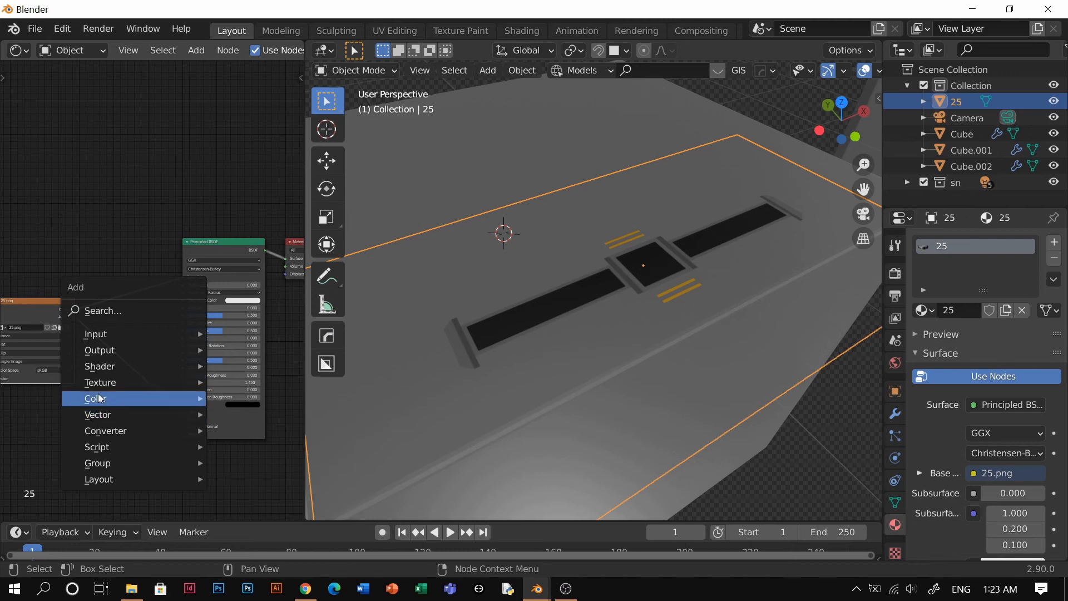
{"action": "mouse_move", "coordinate": [102, 399]}
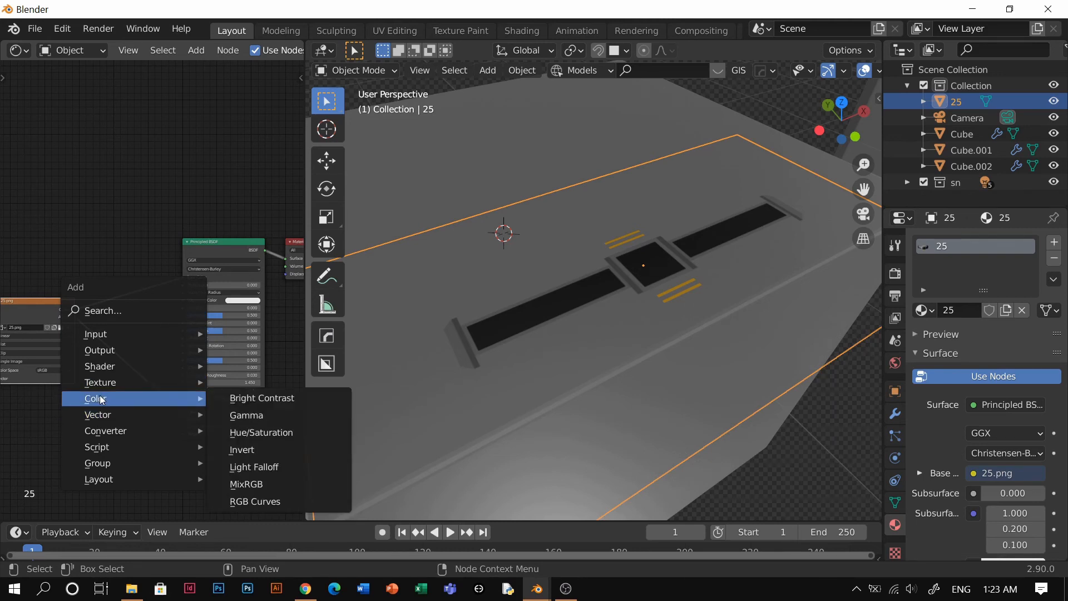
{"action": "left_click", "coordinate": [108, 310]}
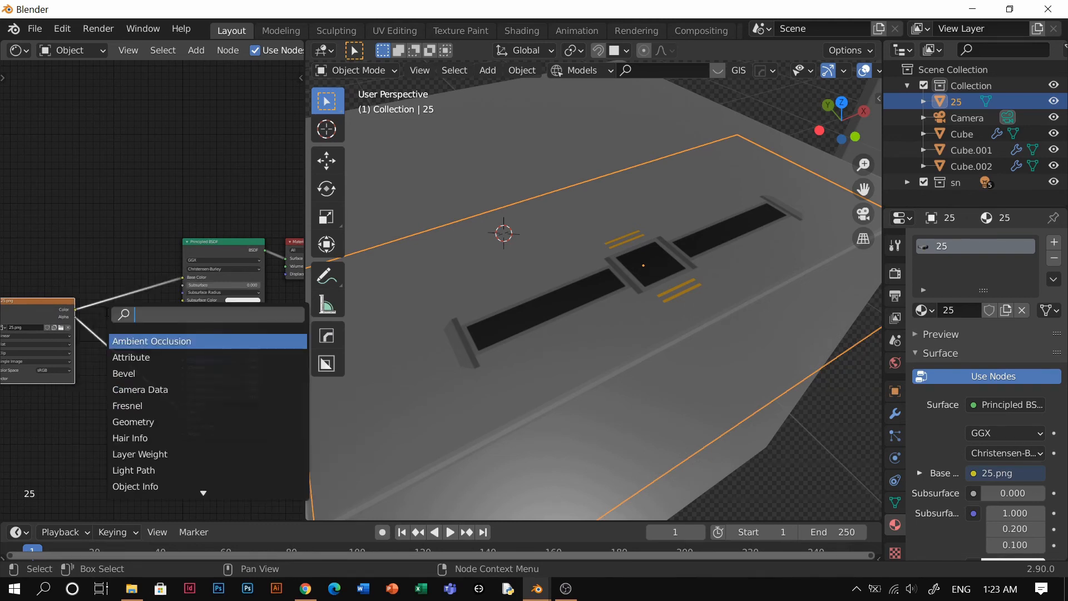
{"action": "type", "text": "emi"}
{"action": "key", "text": "Return"}
{"action": "left_click", "coordinate": [251, 186]}
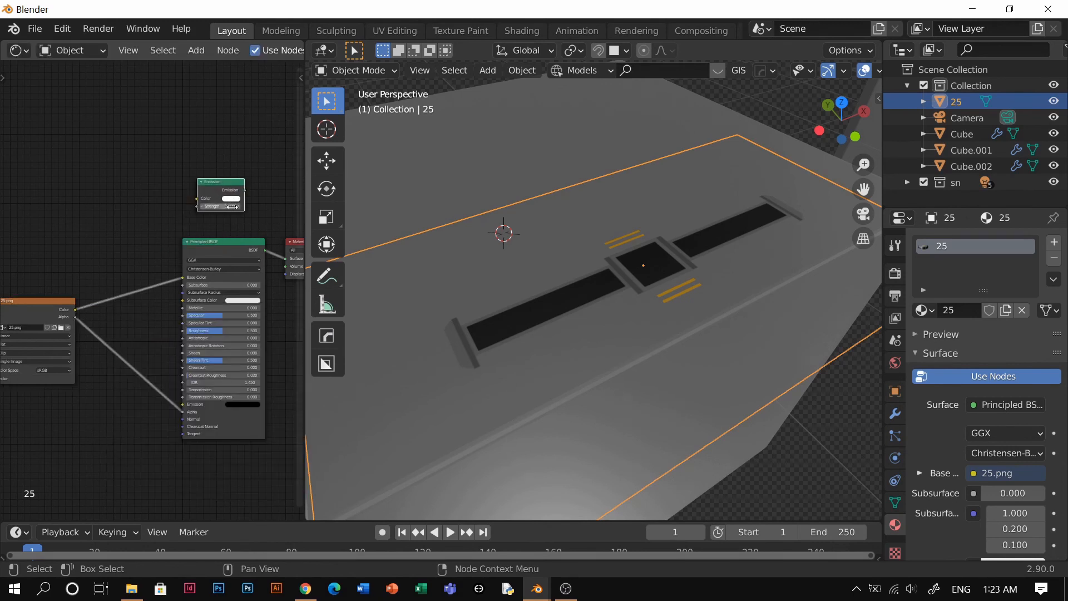
{"action": "middle_click_drag", "start_coordinate": [258, 302], "coordinate": [222, 318], "text": "shift"}
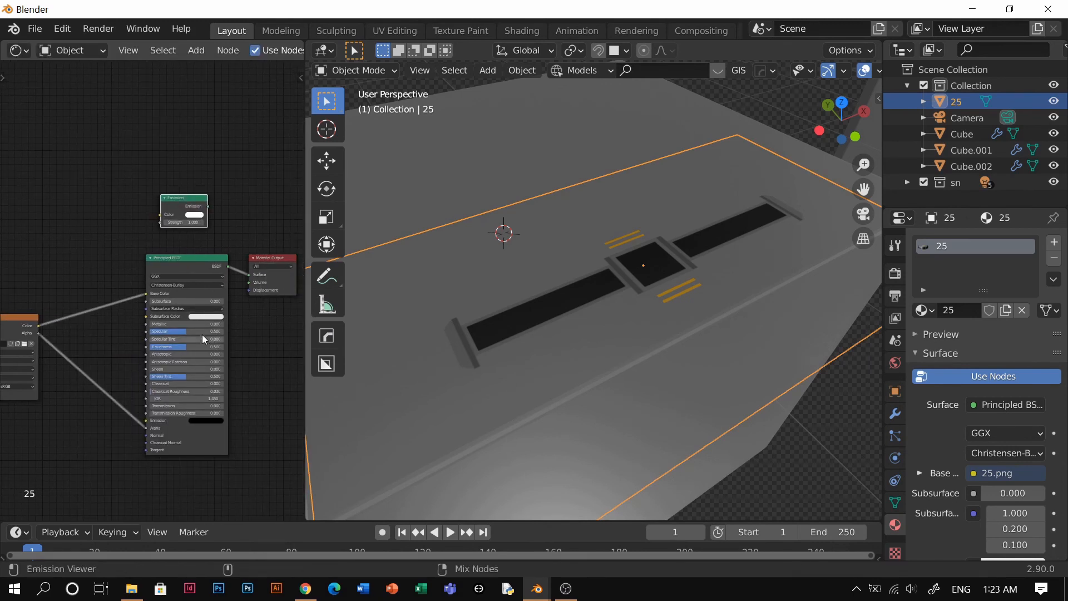
Step: Combine the decal's Principled BSDF and Emission nodes in a Mix Shader feeding the output, with the Principled BSDF as the first shader
{"action": "right_click_drag", "start_coordinate": [184, 268], "coordinate": [190, 214], "text": "ctrl+shift"}
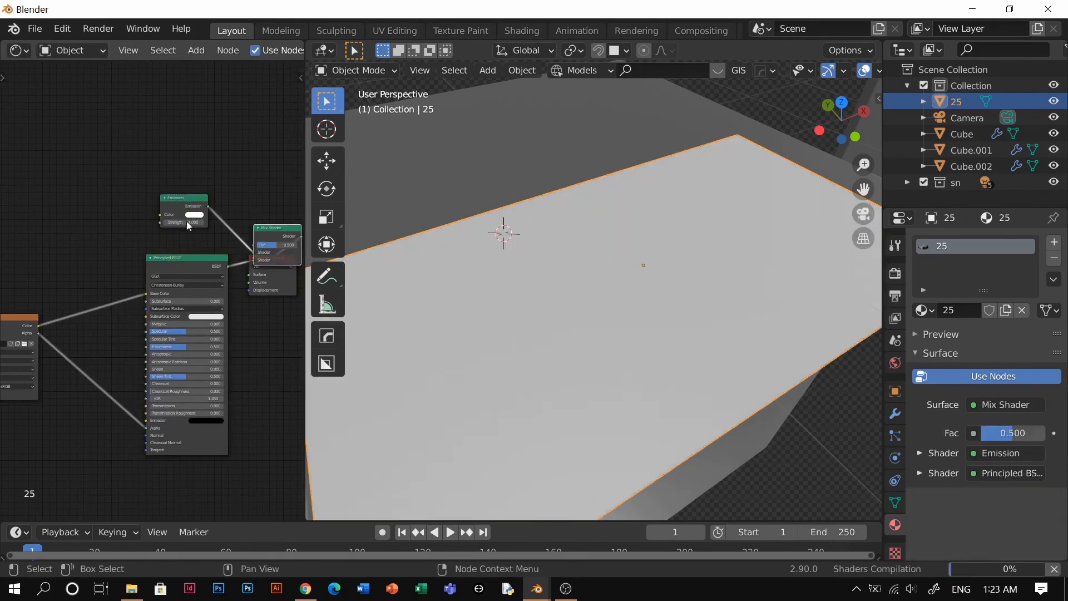
{"action": "middle_click_drag", "start_coordinate": [264, 288], "coordinate": [184, 318]}
{"action": "left_click_drag", "start_coordinate": [201, 313], "coordinate": [215, 281]}
{"action": "scroll", "coordinate": [235, 308], "scroll_direction": "up", "scroll_amount": 6}
{"action": "scroll", "coordinate": [159, 223], "scroll_direction": "down", "scroll_amount": 2}
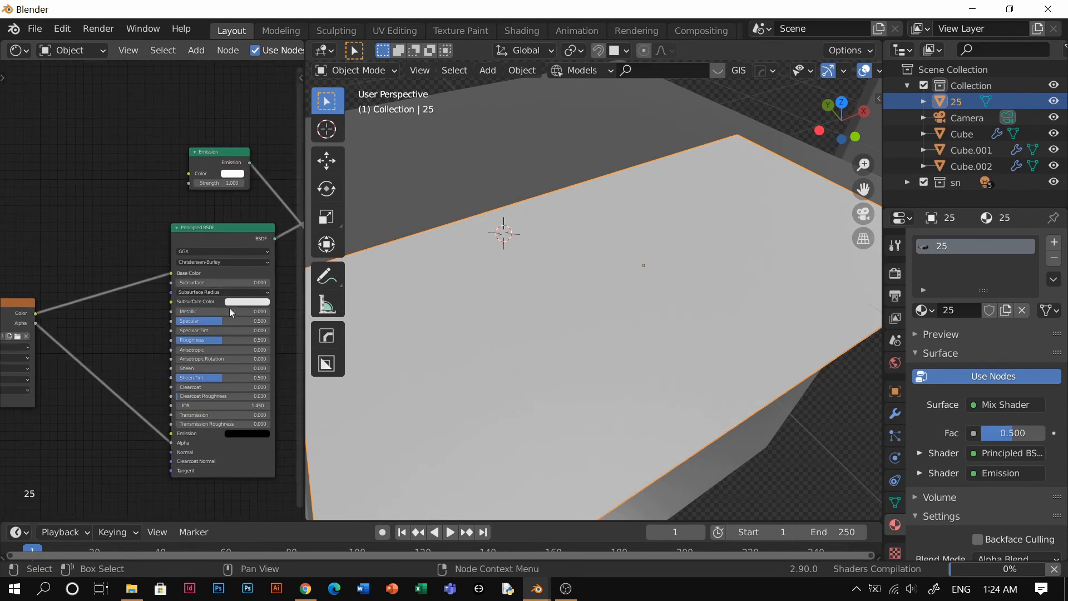
Step: Connect the 25.png image texture's Alpha output to the Mix Shader's Fac input
{"action": "middle_click_drag", "start_coordinate": [158, 223], "coordinate": [264, 234]}
{"action": "scroll", "coordinate": [38, 349], "scroll_direction": "down", "scroll_amount": 1}
{"action": "left_click_drag", "start_coordinate": [25, 347], "coordinate": [257, 252]}
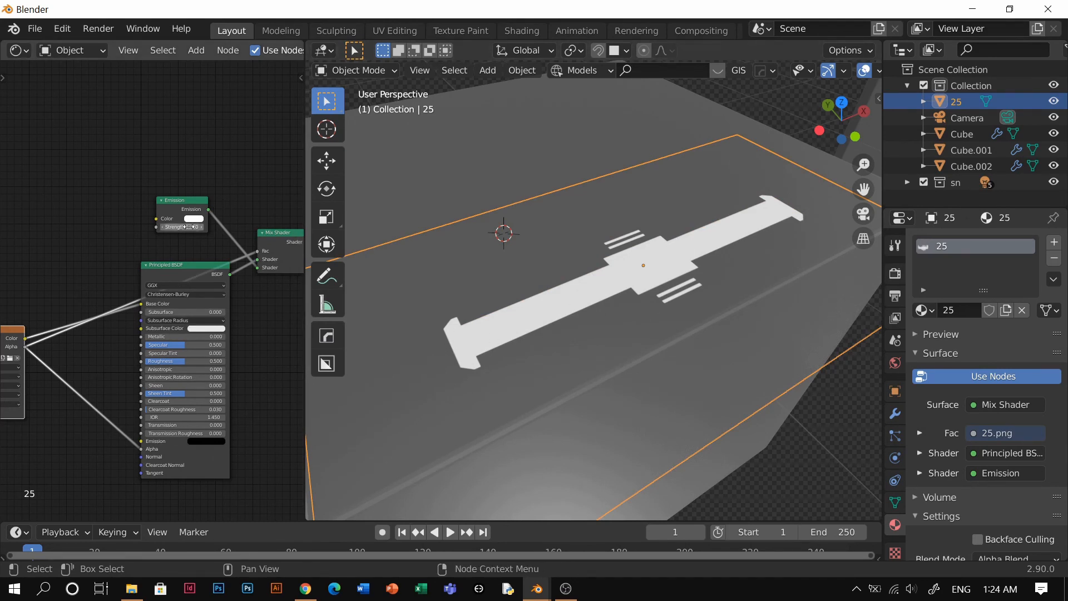
{"action": "scroll", "coordinate": [211, 197], "scroll_direction": "up", "scroll_amount": 2}
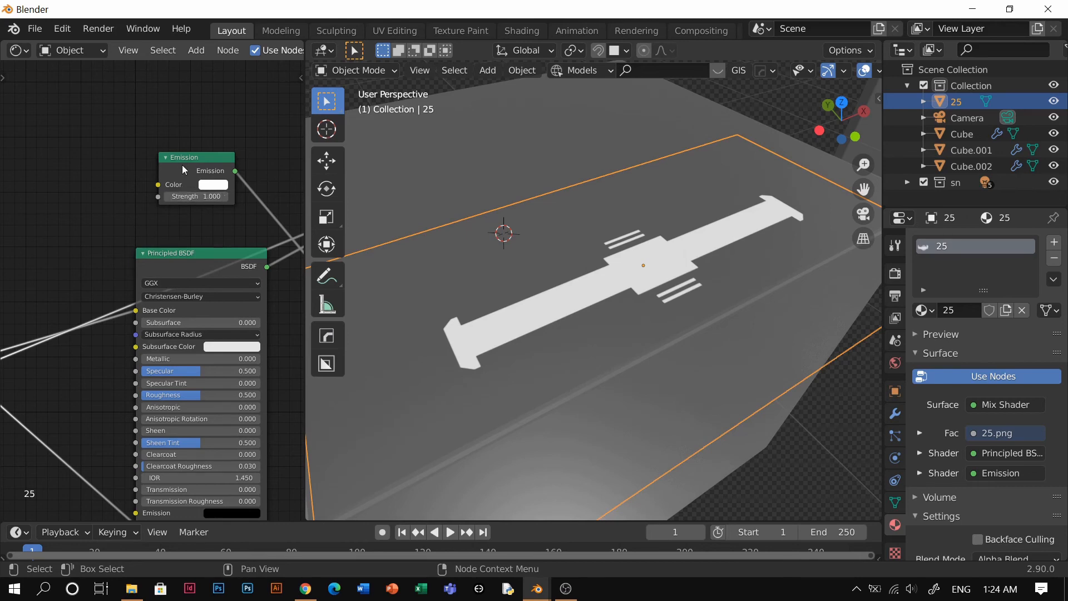
{"action": "scroll", "coordinate": [214, 232], "scroll_direction": "down", "scroll_amount": 2}
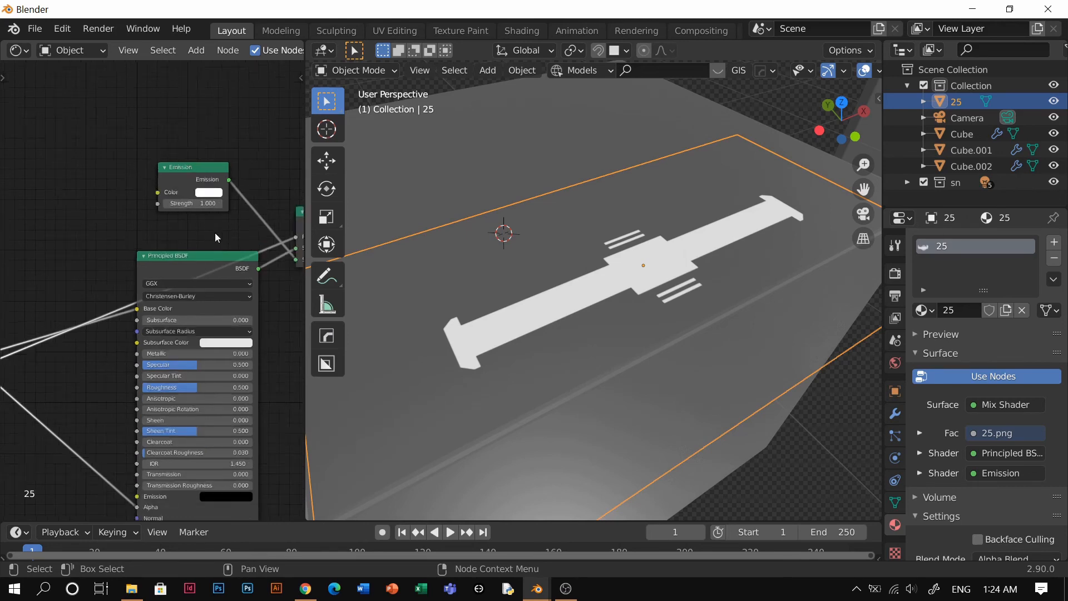
Step: Connect the 25.png image texture's Color output to the Emission node's Color input and set the Emission Strength to 5
{"action": "middle_click_drag", "start_coordinate": [26, 352], "coordinate": [79, 382]}
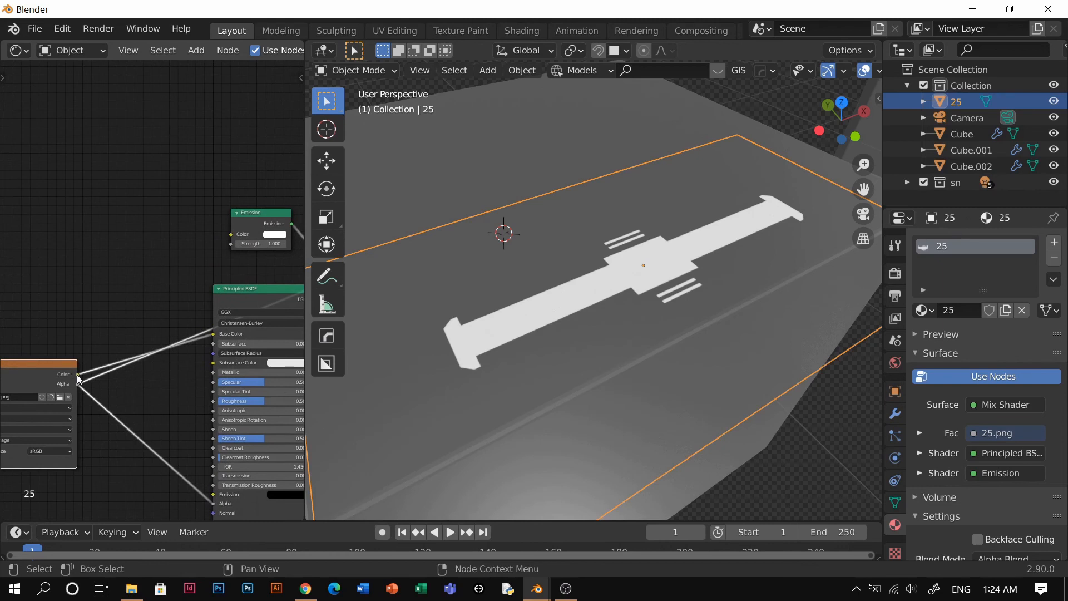
{"action": "left_click_drag", "start_coordinate": [79, 375], "coordinate": [118, 315]}
{"action": "left_click_drag", "start_coordinate": [60, 362], "coordinate": [231, 238]}
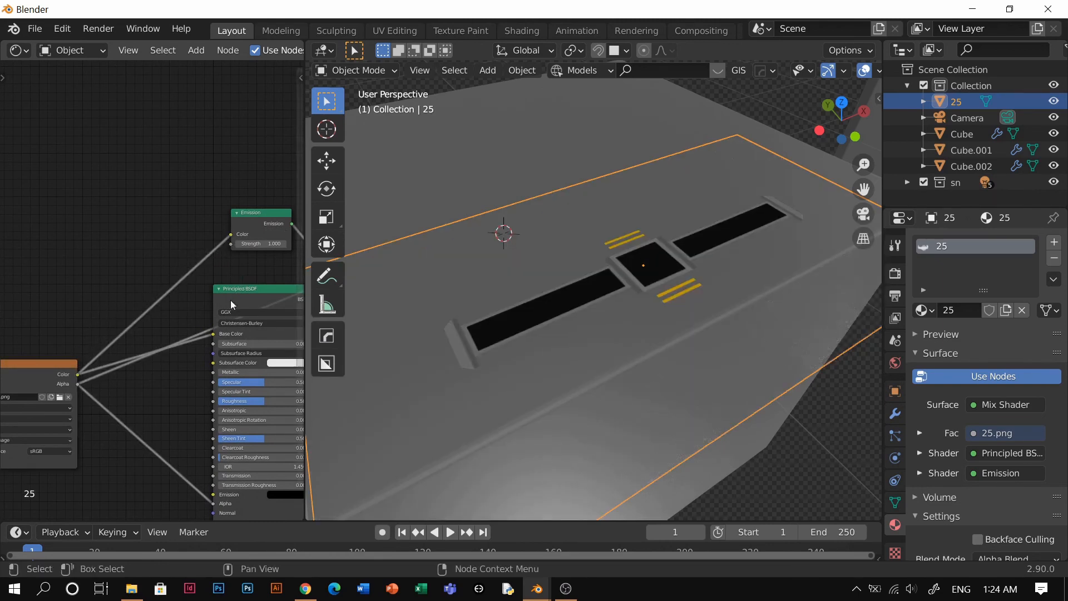
{"action": "middle_click_drag", "start_coordinate": [230, 299], "coordinate": [153, 349]}
{"action": "left_click", "coordinate": [195, 293]}
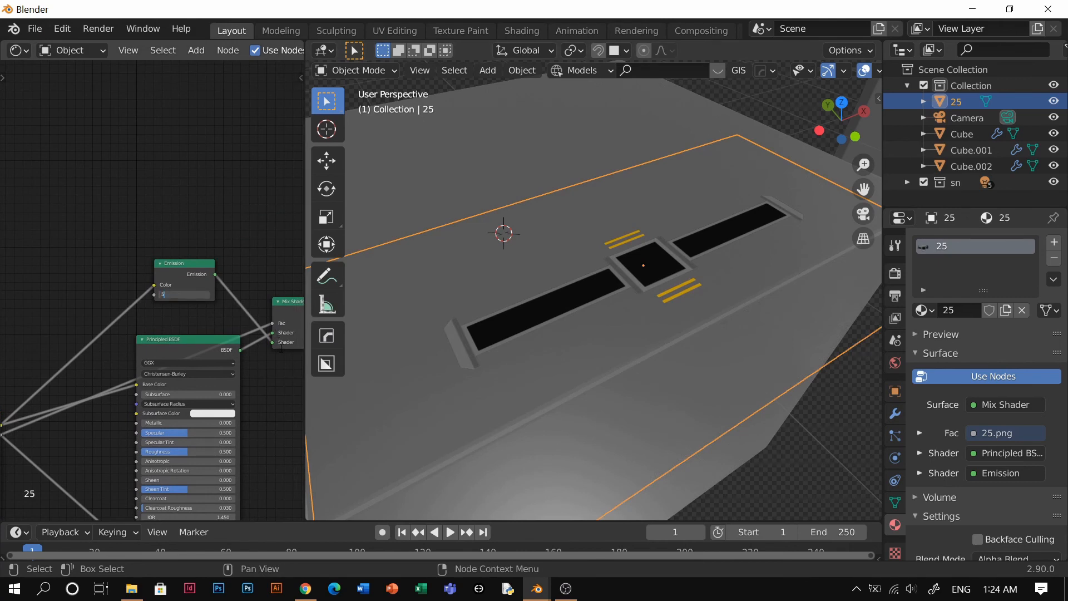
{"action": "type", "text": "5"}
{"action": "key", "text": "Return"}
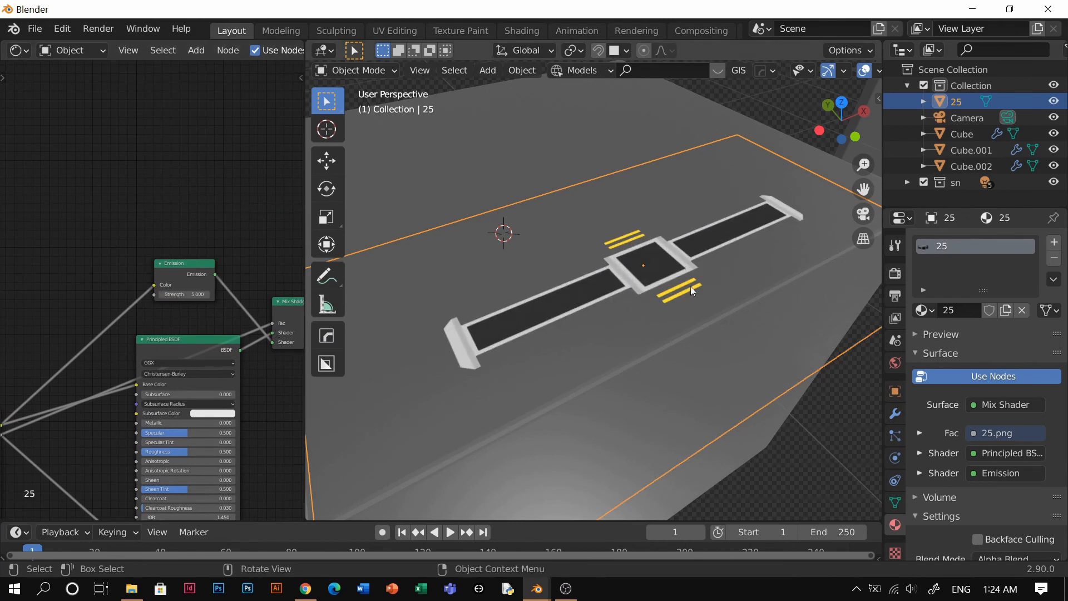
Step: Deselect everything and enable Bloom in the scene's render settings
{"action": "key", "text": "alt+a"}
{"action": "left_click", "coordinate": [895, 274]}
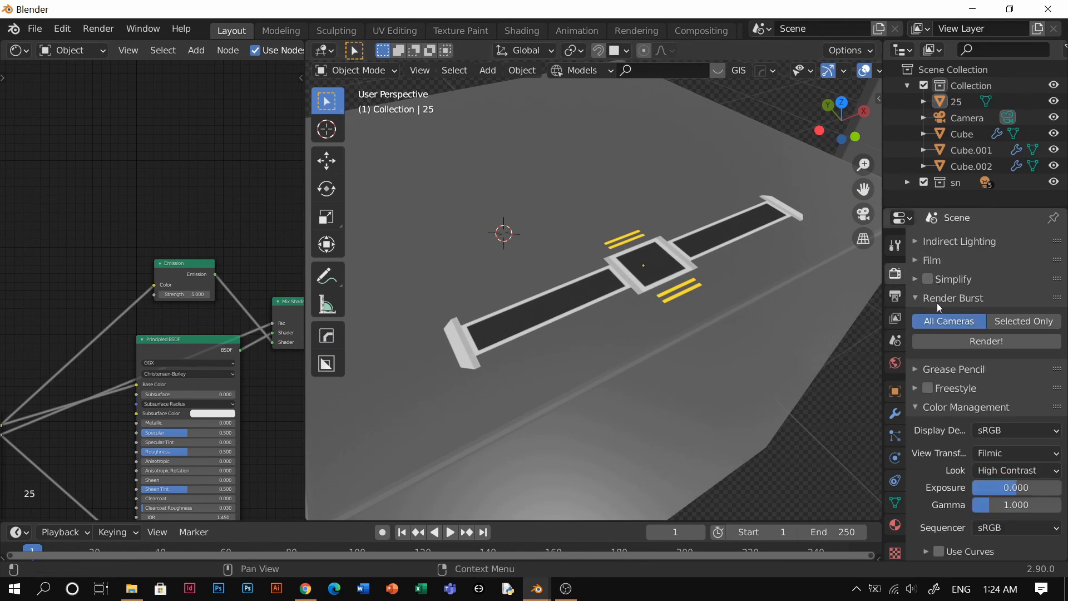
{"action": "scroll", "coordinate": [940, 317], "scroll_direction": "up", "scroll_amount": 10}
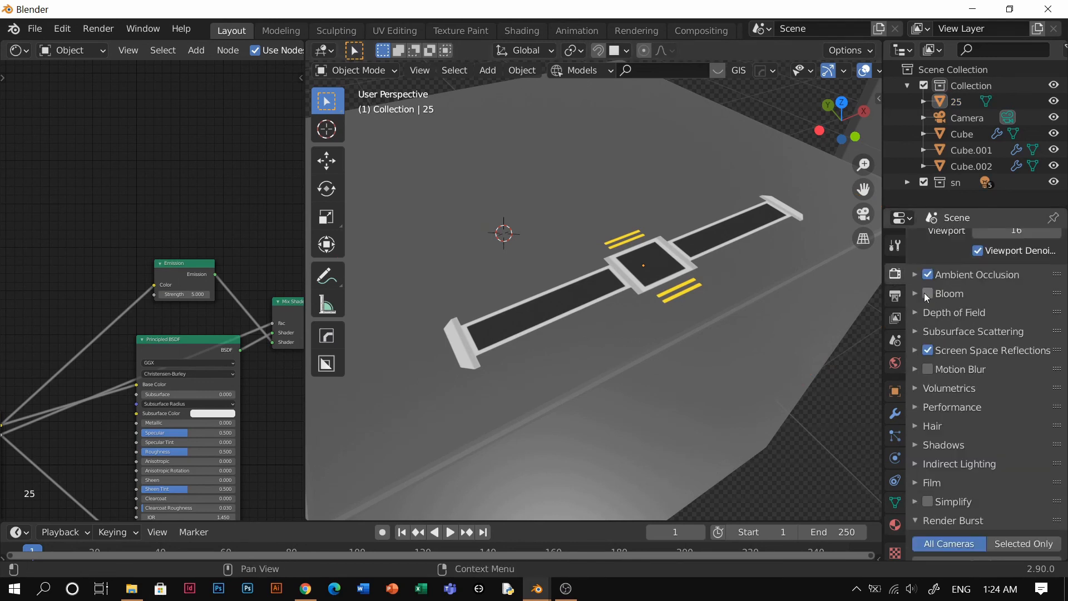
{"action": "left_click", "coordinate": [926, 294]}
{"action": "mouse_move", "coordinate": [660, 342]}
{"action": "middle_mouse_down"}
{"action": "mouse_move", "coordinate": [656, 374]}
{"action": "mouse_move", "coordinate": [660, 313]}
{"action": "mouse_move", "coordinate": [617, 385]}
{"action": "mouse_move", "coordinate": [633, 415]}
{"action": "mouse_move", "coordinate": [648, 356]}
{"action": "mouse_move", "coordinate": [634, 362]}
{"action": "mouse_move", "coordinate": [640, 339]}
{"action": "middle_mouse_up"}
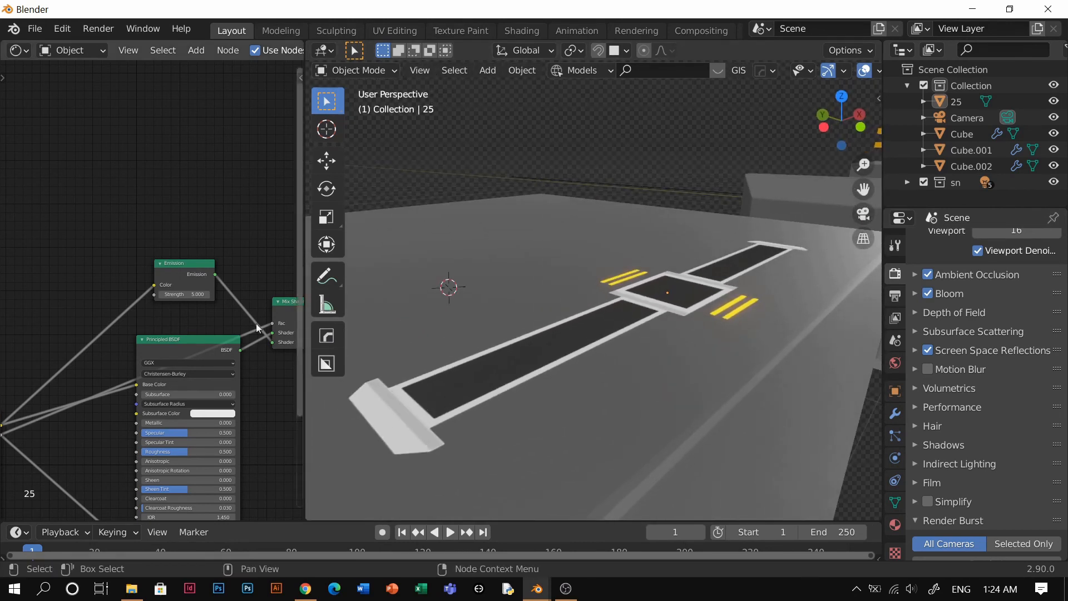
Step: Raise the Emission node's Strength to 15.5 and show the 3D viewport in Rendered shading
{"action": "left_click", "coordinate": [184, 294]}
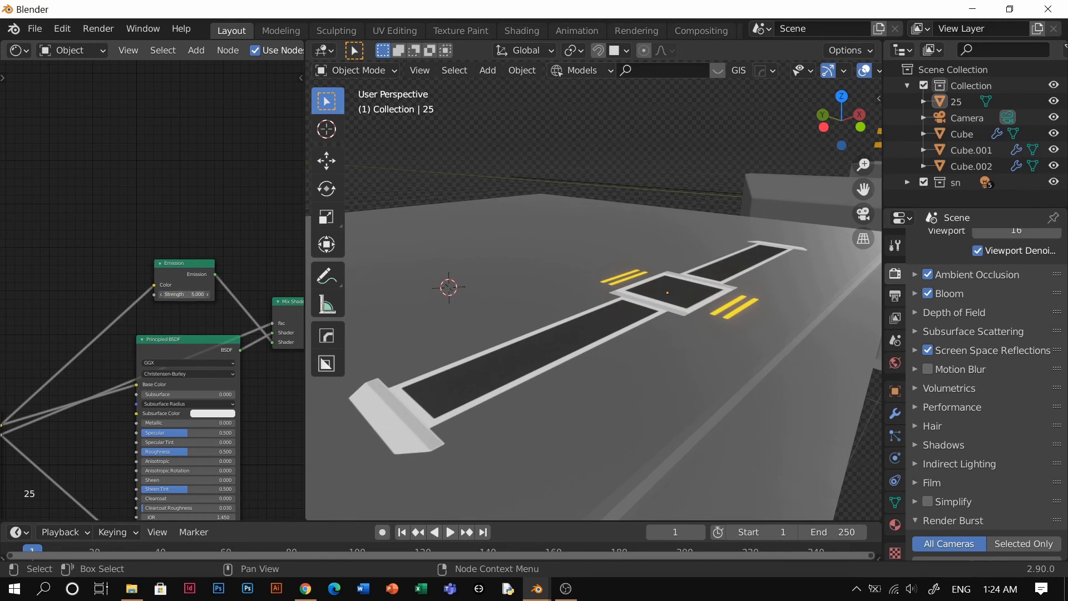
{"action": "left_click_drag", "start_coordinate": [184, 294], "coordinate": [242, 294]}
{"action": "key", "text": "z"}
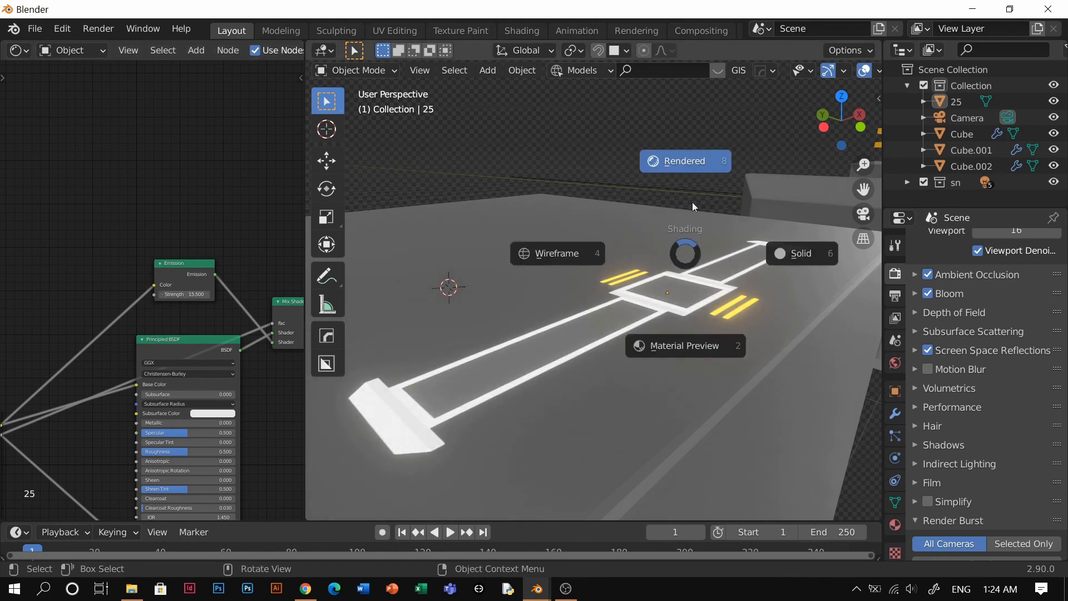
{"action": "left_click", "coordinate": [692, 165]}
{"action": "scroll", "coordinate": [690, 190], "scroll_direction": "down", "scroll_amount": 2}
{"action": "middle_click_drag", "start_coordinate": [677, 234], "coordinate": [658, 258]}
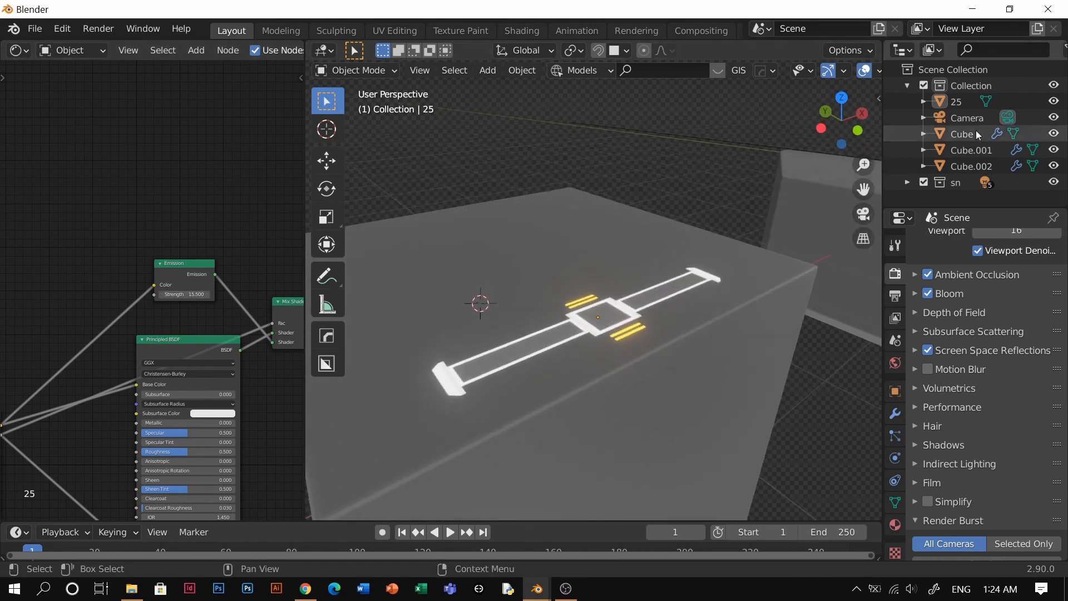
Step: Hide the sn light collection to view the glowing decal without lighting, and show the collection again
{"action": "left_click", "coordinate": [1055, 183]}
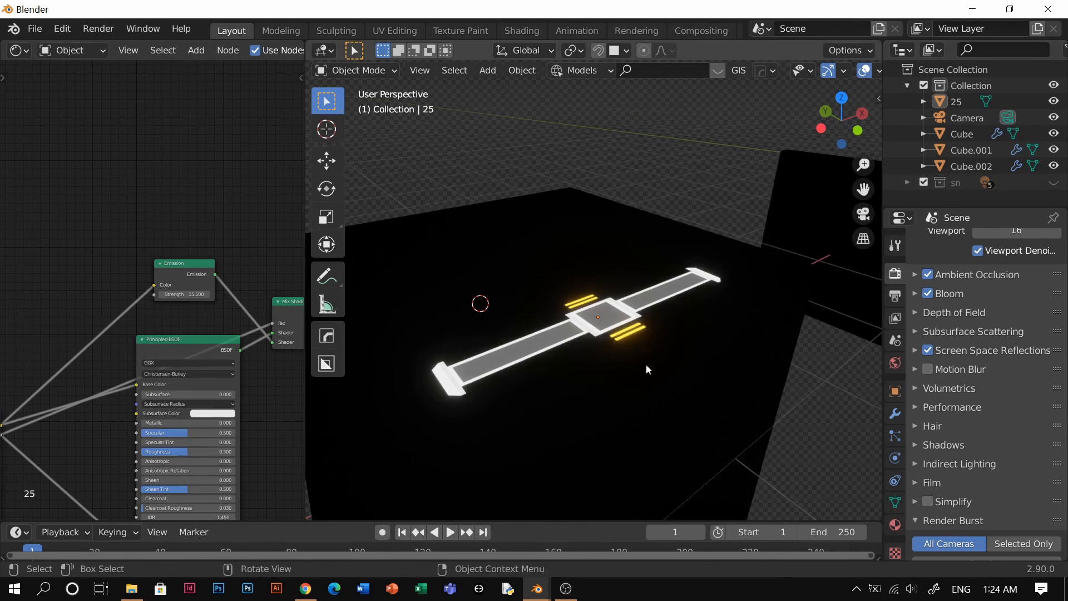
{"action": "middle_click_drag", "start_coordinate": [646, 364], "coordinate": [632, 408]}
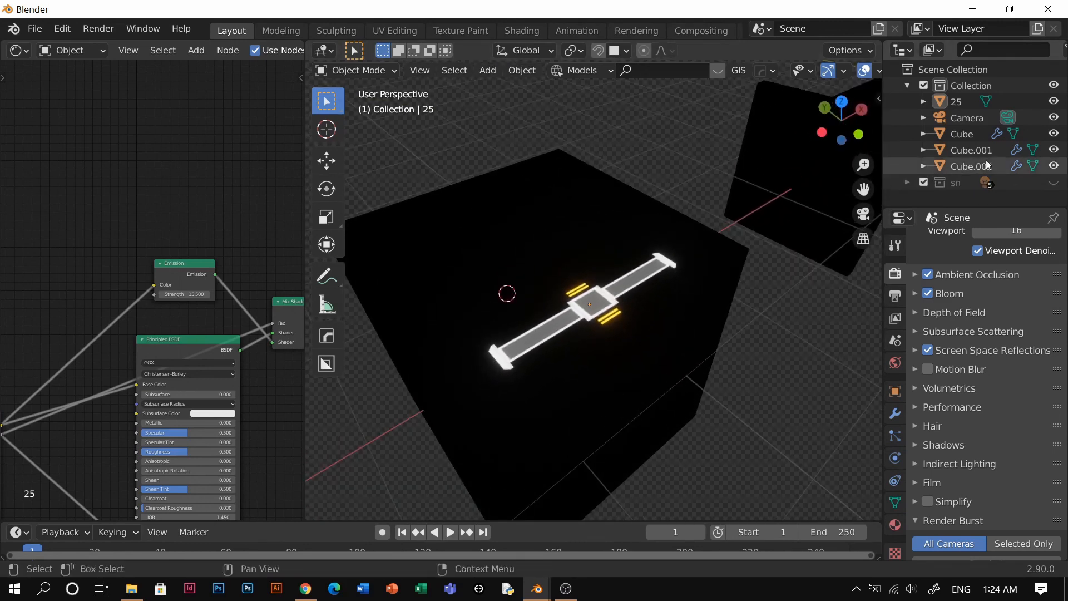
{"action": "left_click", "coordinate": [1054, 183]}
{"action": "left_click", "coordinate": [1054, 183]}
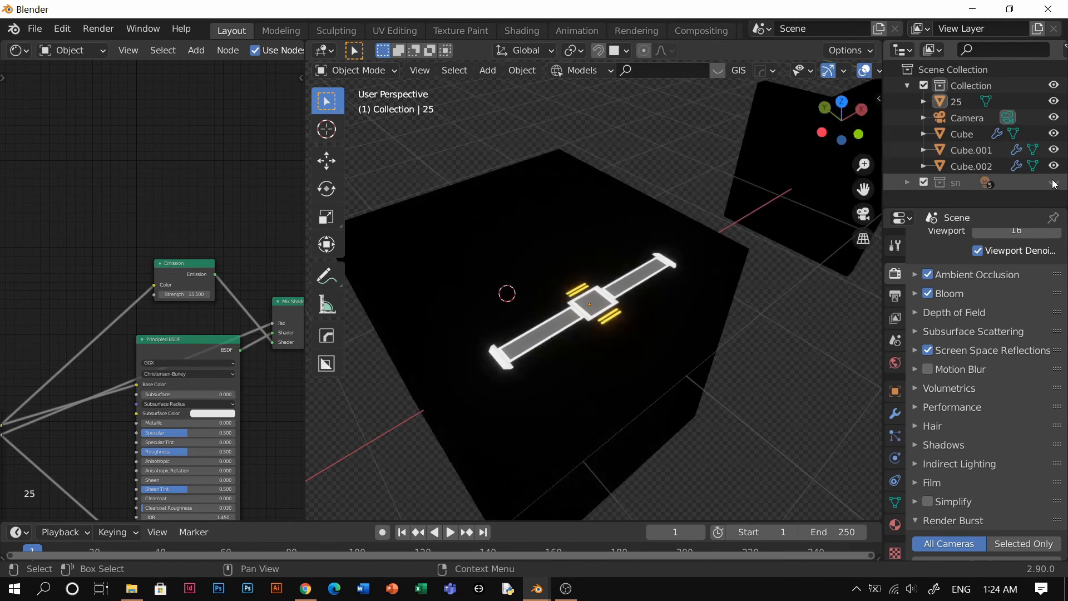
{"action": "left_click", "coordinate": [1054, 183]}
Step: Examine the glowing decal on the cube's top face up close and from several angles
{"action": "scroll", "coordinate": [436, 347], "scroll_direction": "up", "scroll_amount": 2}
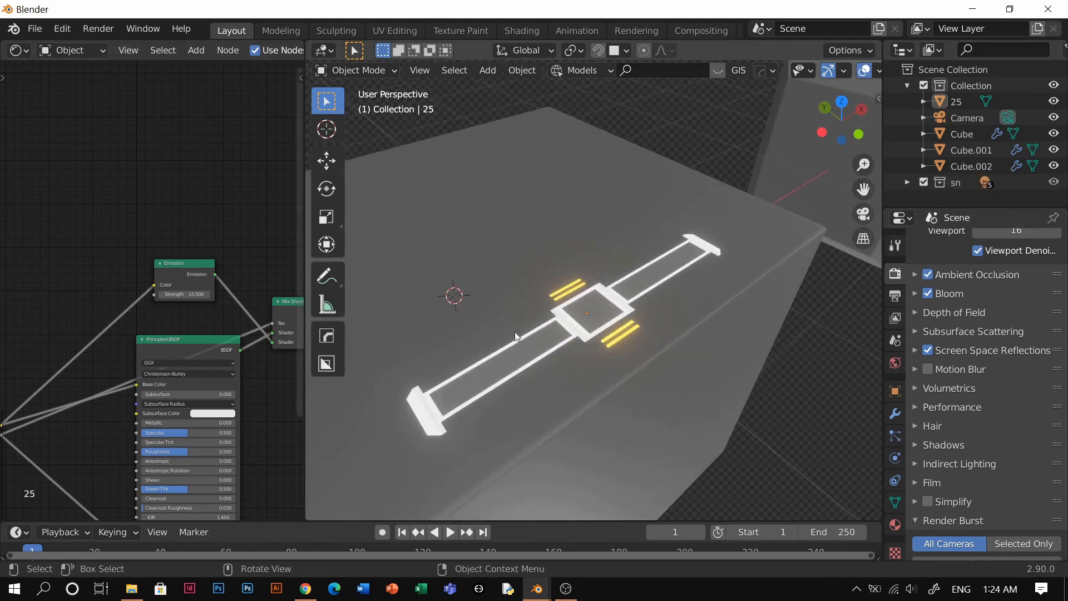
{"action": "scroll", "coordinate": [555, 365], "scroll_direction": "up", "scroll_amount": 2}
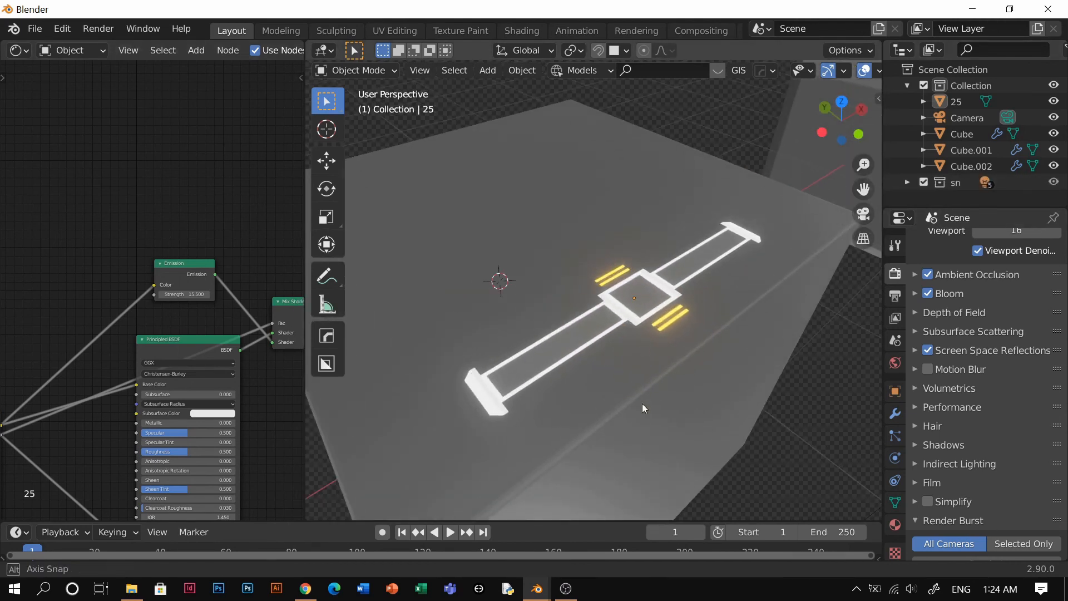
{"action": "middle_click_drag", "start_coordinate": [642, 406], "coordinate": [663, 271]}
{"action": "scroll", "coordinate": [648, 333], "scroll_direction": "up", "scroll_amount": 2}
{"action": "scroll", "coordinate": [653, 332], "scroll_direction": "down", "scroll_amount": 2}
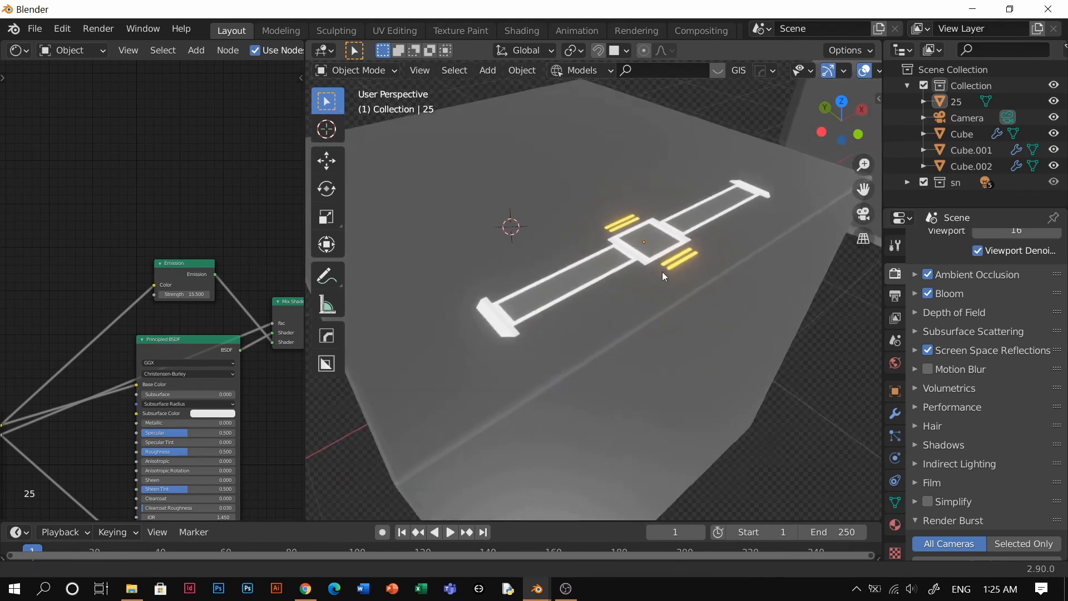
{"action": "middle_click_drag", "start_coordinate": [604, 334], "coordinate": [595, 292]}
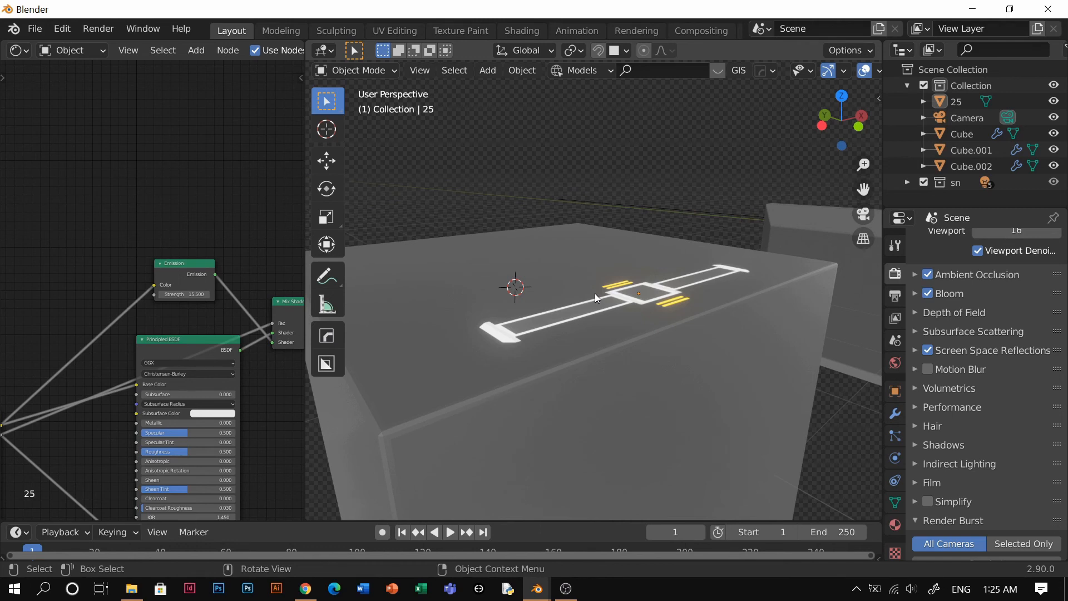
{"action": "left_click", "coordinate": [671, 278]}
{"action": "middle_click_drag", "start_coordinate": [672, 278], "coordinate": [612, 353]}
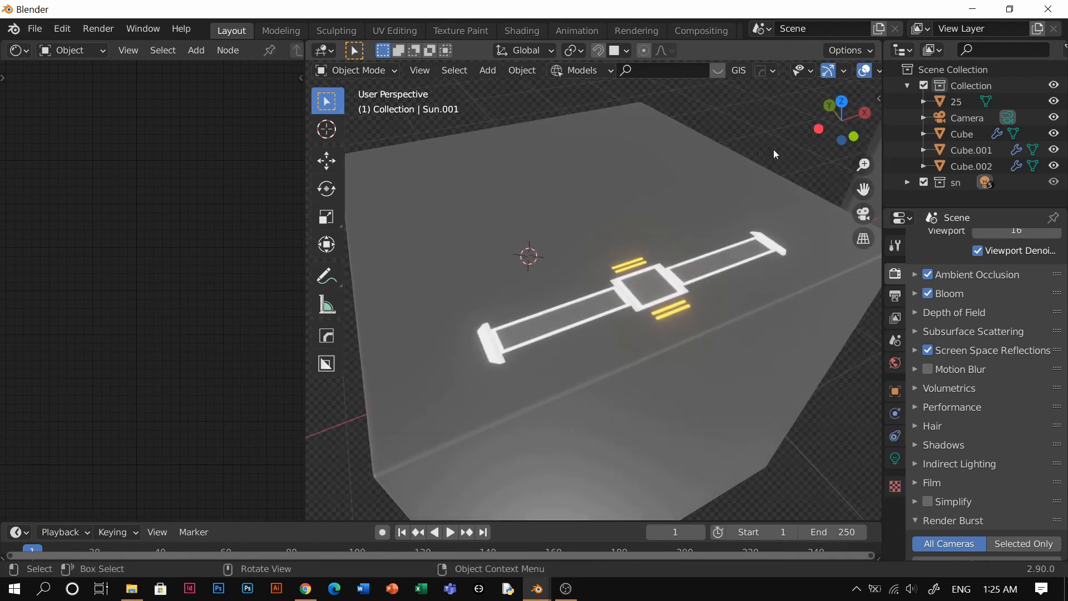
{"action": "scroll", "coordinate": [659, 266], "scroll_direction": "down", "scroll_amount": 3}
{"action": "middle_click_drag", "start_coordinate": [640, 270], "coordinate": [627, 343]}
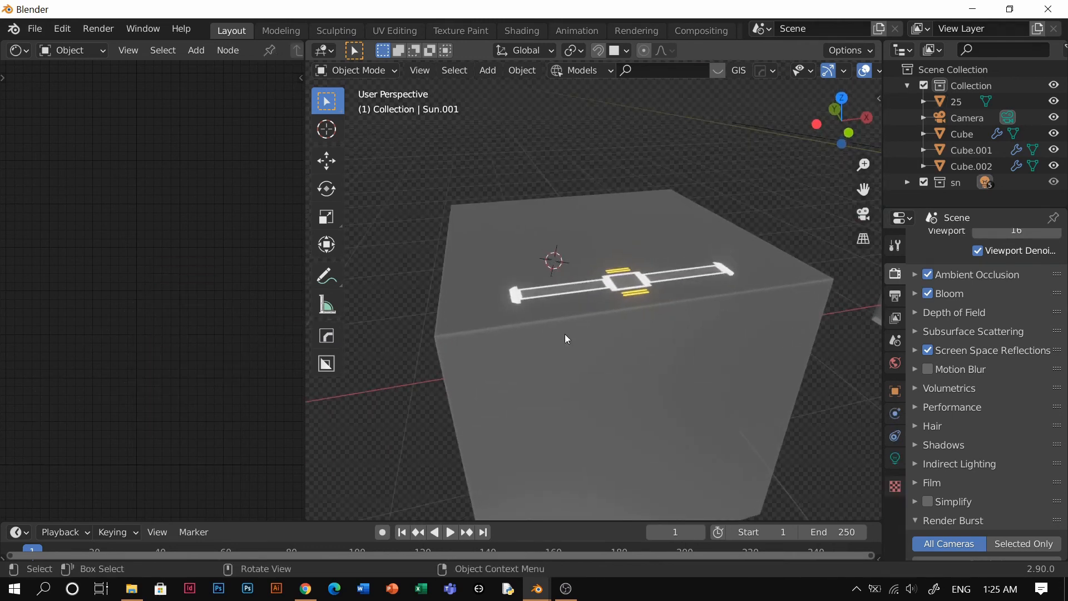
{"action": "left_click", "coordinate": [470, 354]}
{"action": "left_click", "coordinate": [456, 353]}
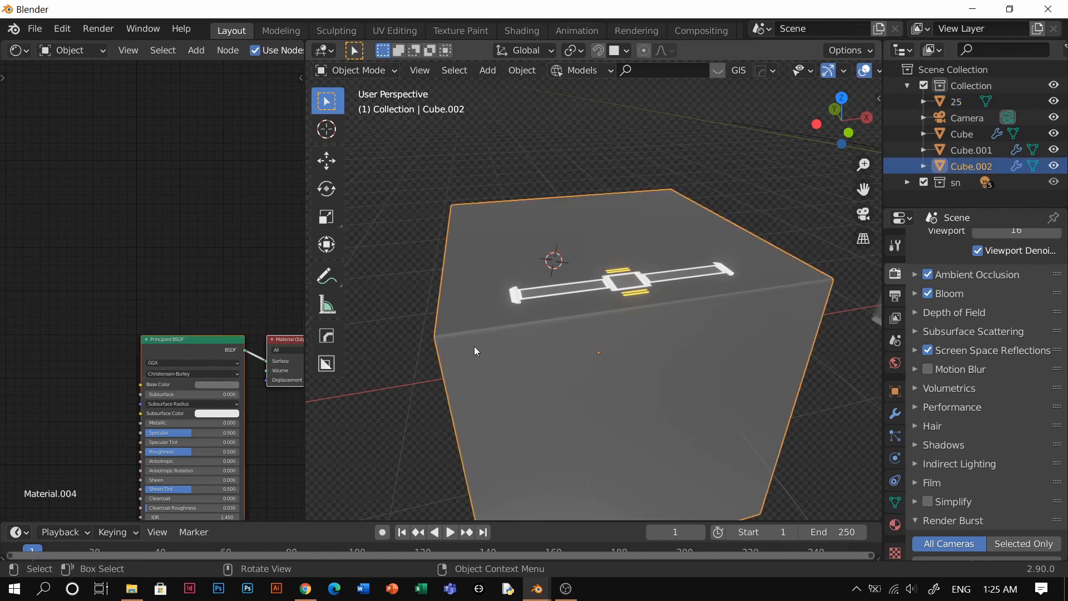
{"action": "middle_click_drag", "start_coordinate": [672, 308], "coordinate": [479, 410], "text": "shift"}
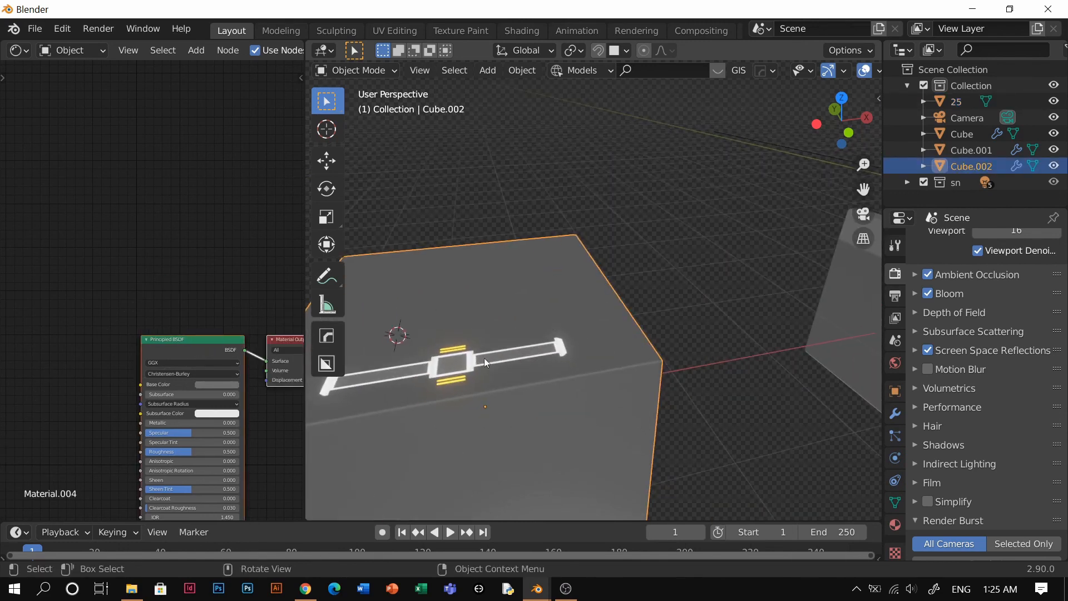
{"action": "middle_click_drag", "start_coordinate": [484, 359], "coordinate": [619, 363]}
{"action": "scroll", "coordinate": [619, 363], "scroll_direction": "up", "scroll_amount": 2}
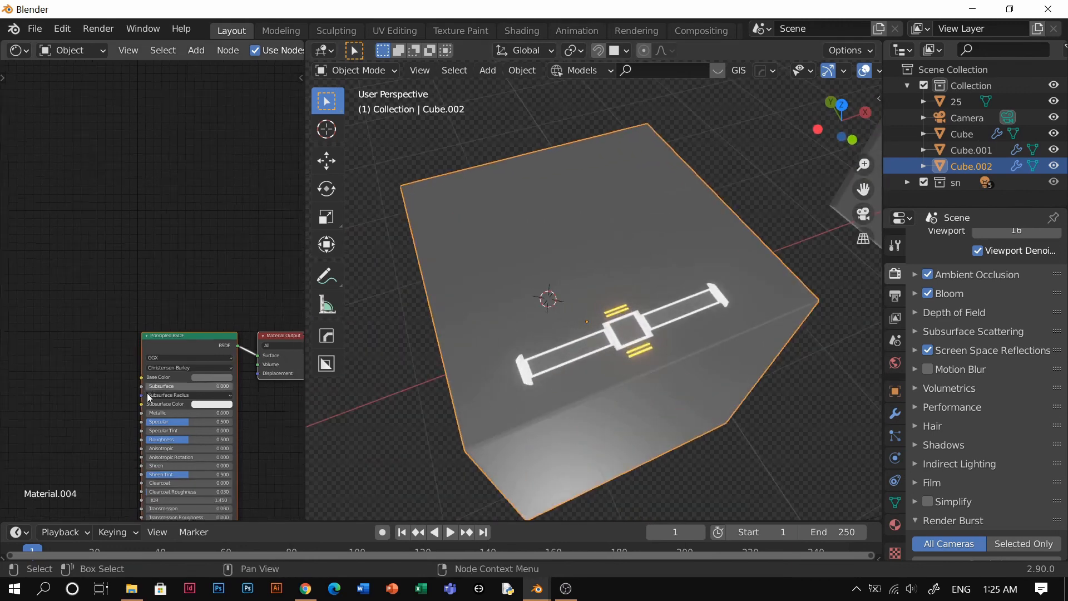
Step: Delete the Emission and Mix Shader nodes from the decal's material and reconnect the Principled BSDF to the Material Output's Surface
{"action": "left_click", "coordinate": [631, 350]}
{"action": "middle_click_drag", "start_coordinate": [181, 408], "coordinate": [228, 373]}
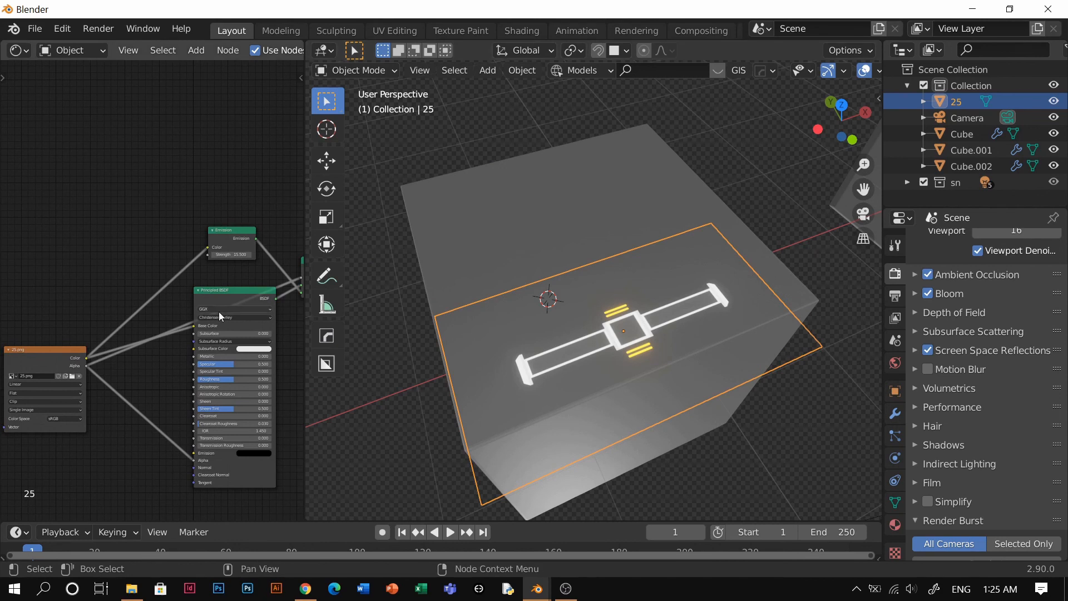
{"action": "left_click_drag", "start_coordinate": [228, 242], "coordinate": [206, 226]}
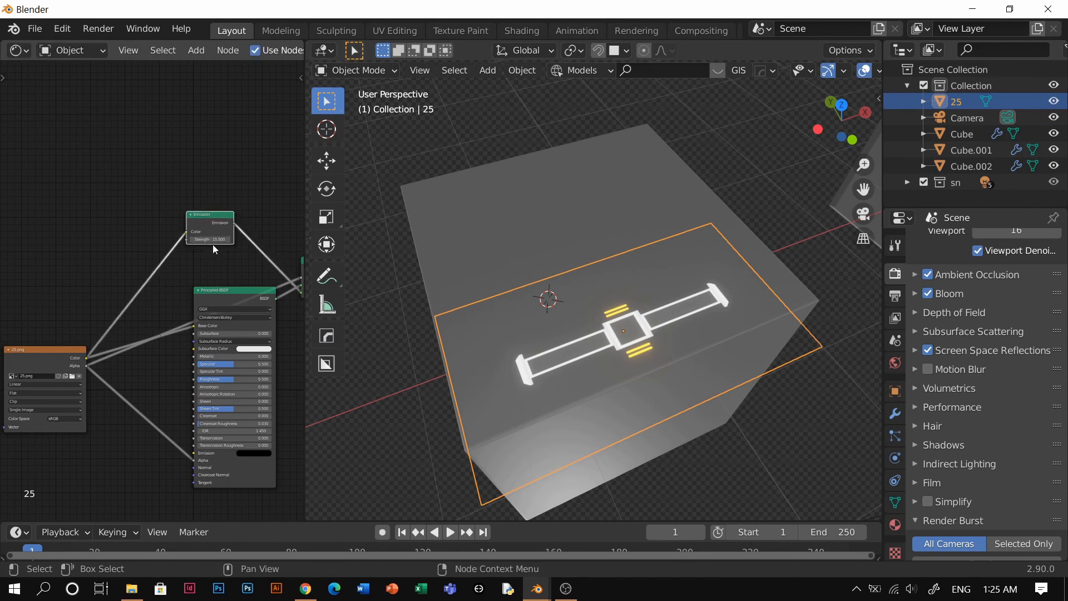
{"action": "key", "text": "x"}
{"action": "middle_click_drag", "start_coordinate": [208, 307], "coordinate": [171, 304]}
{"action": "left_click_drag", "start_coordinate": [174, 295], "coordinate": [188, 320]}
{"action": "left_click", "coordinate": [278, 259]}
{"action": "key", "text": "x"}
{"action": "middle_click_drag", "start_coordinate": [236, 333], "coordinate": [179, 313]}
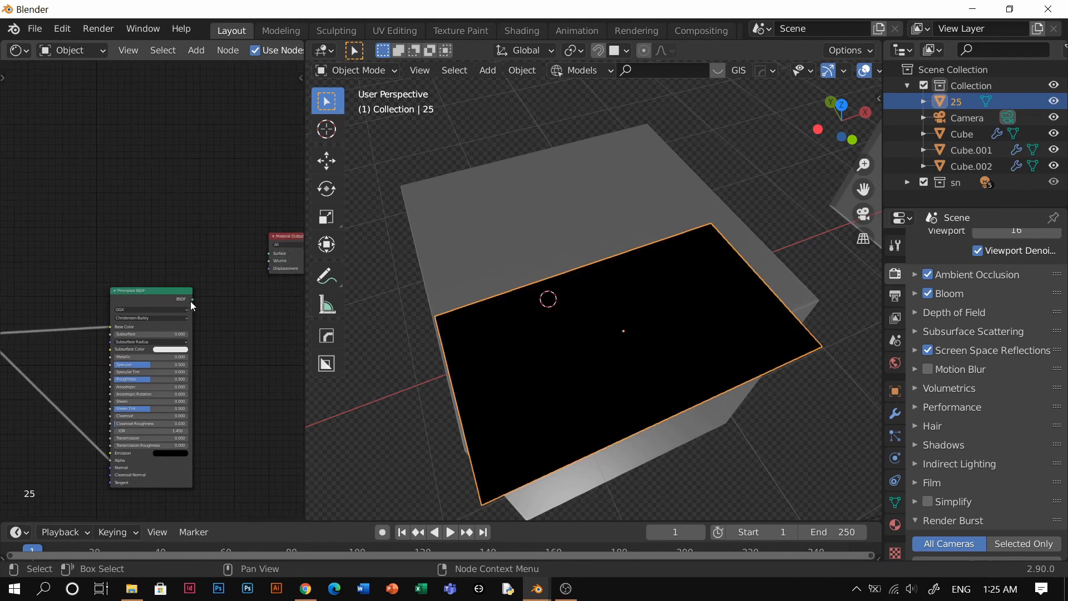
{"action": "left_click_drag", "start_coordinate": [192, 300], "coordinate": [269, 253]}
Step: Insert a Bright/Contrast node between the 25.png image's Color output and the Principled BSDF's Base Color
{"action": "middle_click_drag", "start_coordinate": [121, 342], "coordinate": [205, 338]}
{"action": "key", "text": "shift+a"}
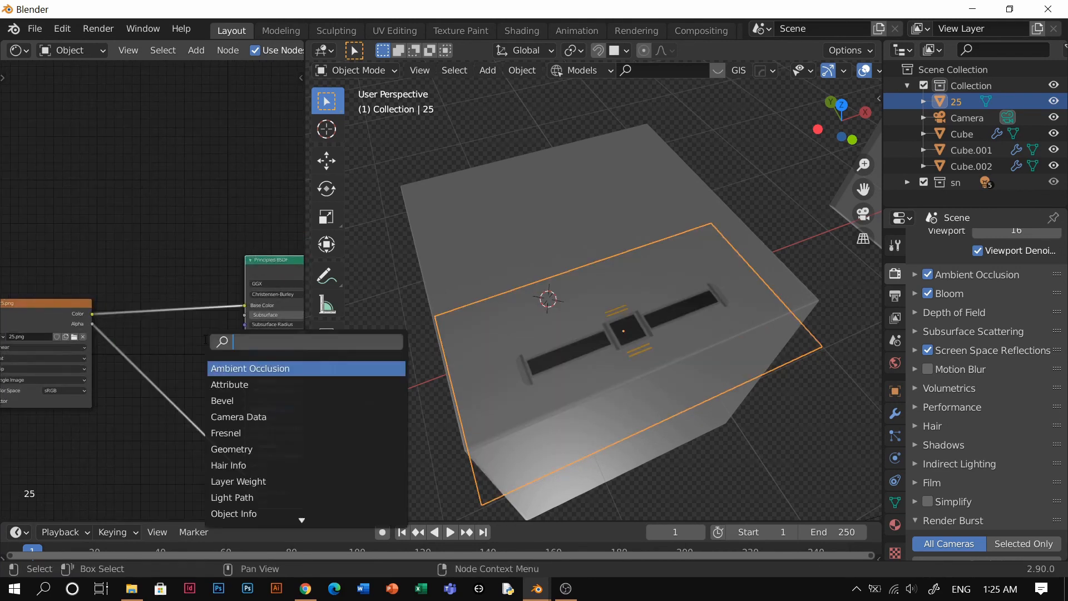
{"action": "scroll", "coordinate": [653, 342], "scroll_direction": "up", "scroll_amount": 4}
{"action": "middle_click_drag", "start_coordinate": [654, 323], "coordinate": [692, 254], "text": "shift"}
{"action": "scroll", "coordinate": [693, 253], "scroll_direction": "down", "scroll_amount": 2}
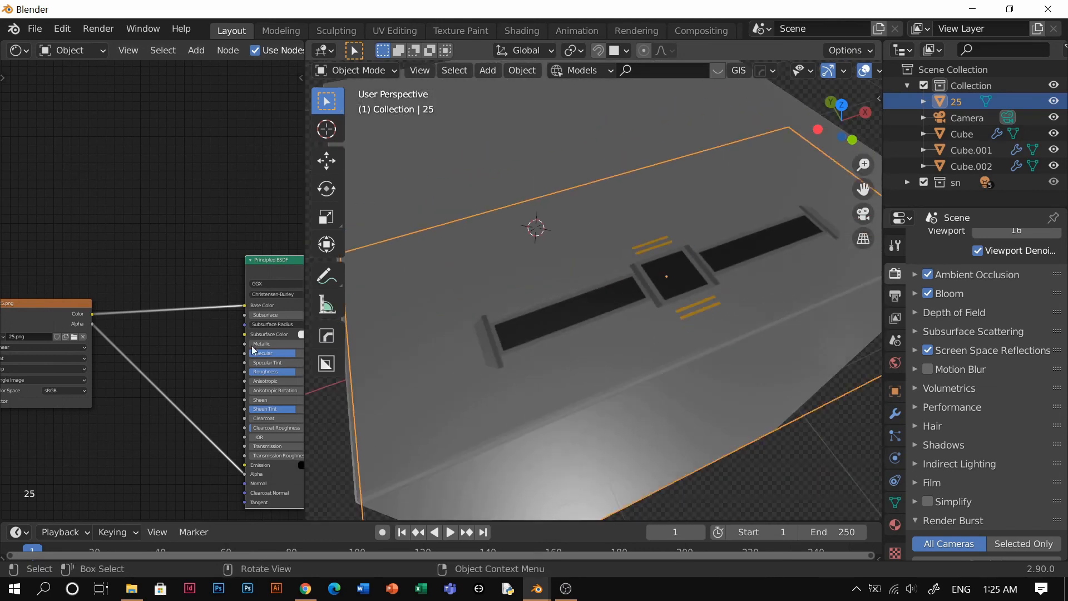
{"action": "key", "text": "shift+a"}
{"action": "left_click", "coordinate": [190, 342]}
{"action": "type", "text": "br"}
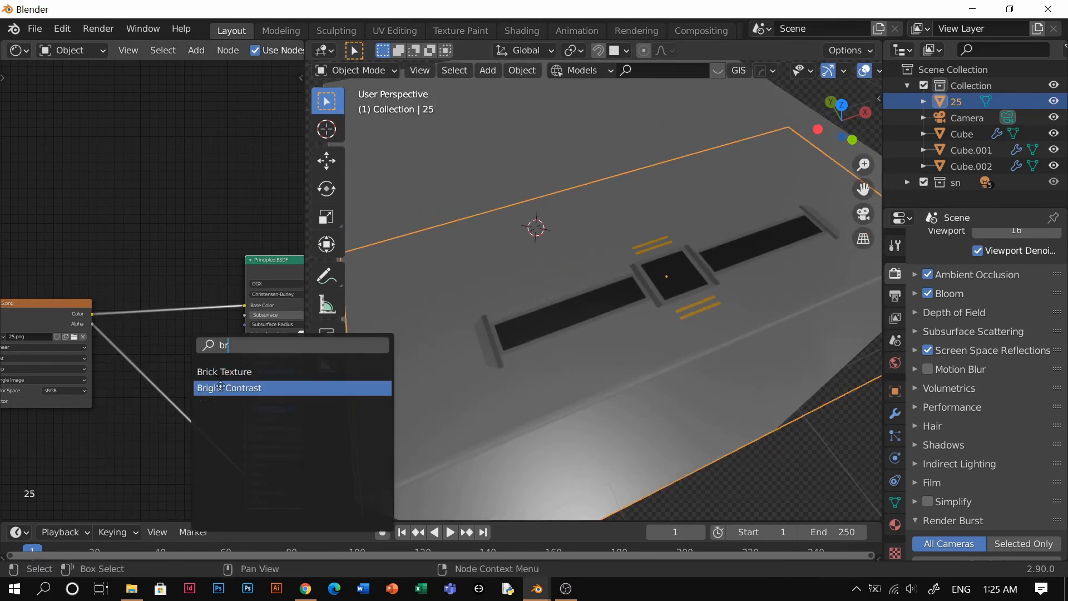
{"action": "left_click", "coordinate": [229, 388]}
{"action": "left_click", "coordinate": [161, 341]}
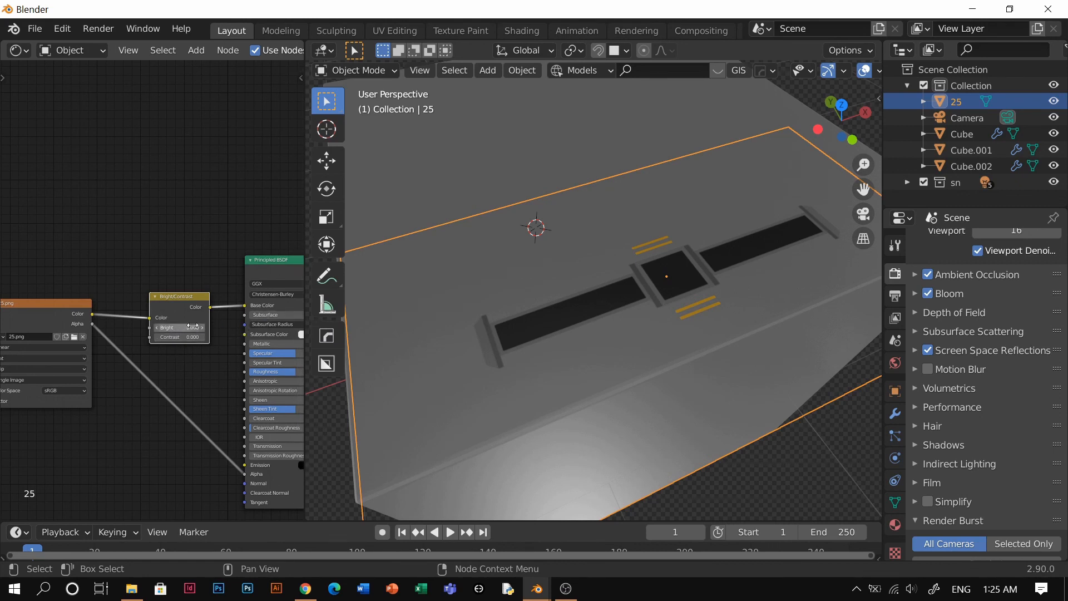
Step: Set the Bright/Contrast node's Bright to 0.130 and Contrast to 0.290
{"action": "scroll", "coordinate": [200, 353], "scroll_direction": "up", "scroll_amount": 2}
{"action": "mouse_move", "coordinate": [198, 341]}
{"action": "left_mouse_down"}
{"action": "mouse_move", "coordinate": [201, 357]}
{"action": "mouse_move", "coordinate": [187, 356]}
{"action": "left_mouse_up"}
{"action": "left_click_drag", "start_coordinate": [190, 341], "coordinate": [200, 341], "text": "shift"}
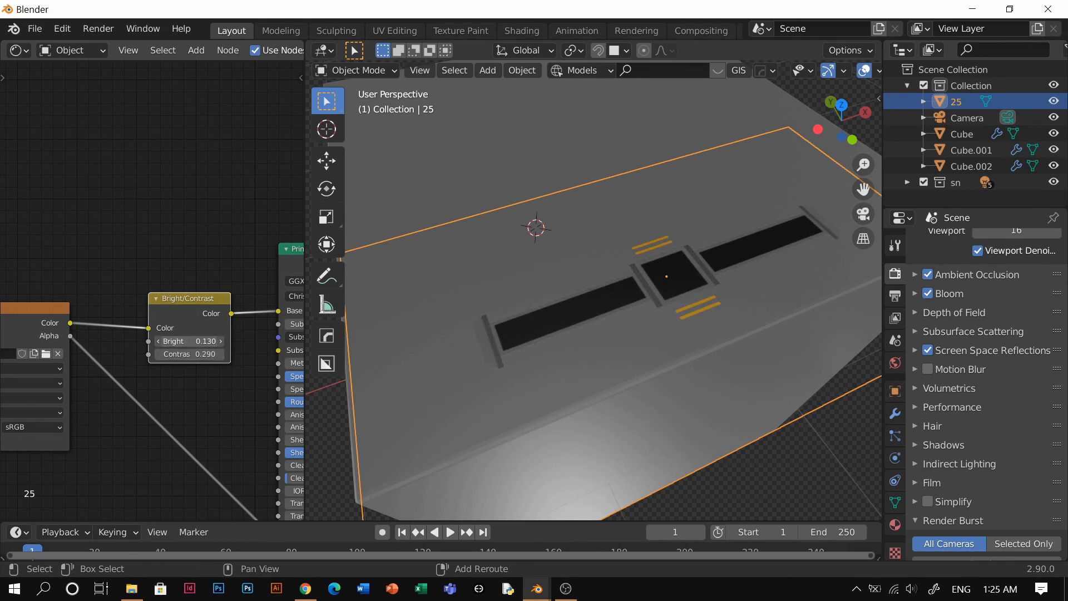
Step: Lighten the base colour of the cube beneath the decal to a grey with a value of about 0.659
{"action": "left_click", "coordinate": [814, 453]}
{"action": "mouse_move", "coordinate": [692, 338]}
{"action": "middle_mouse_down"}
{"action": "mouse_move", "coordinate": [685, 415]}
{"action": "mouse_move", "coordinate": [693, 335]}
{"action": "middle_mouse_up"}
{"action": "left_click", "coordinate": [763, 315]}
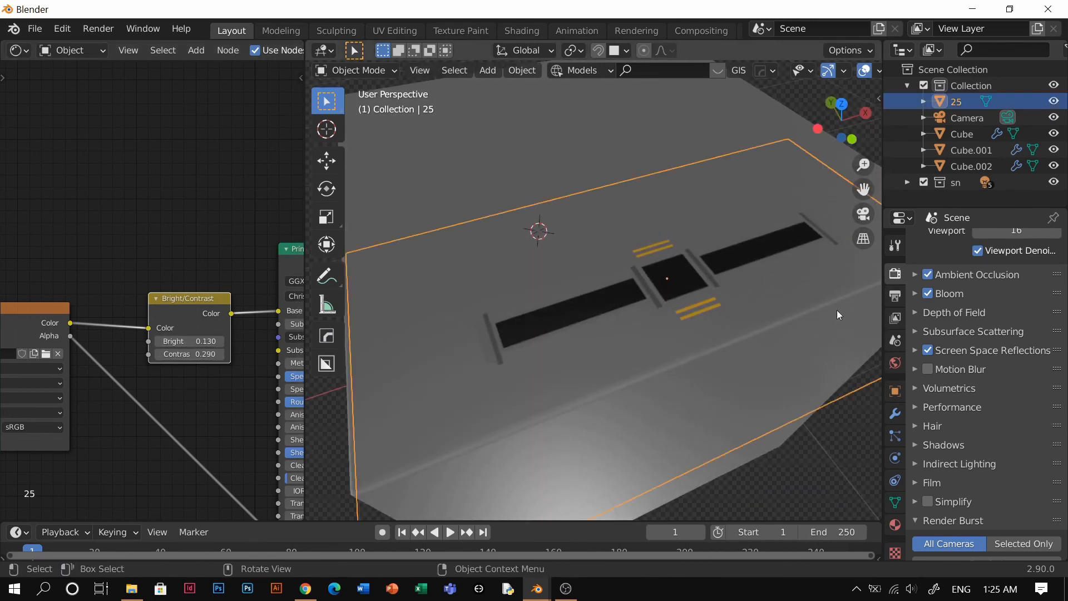
{"action": "left_click", "coordinate": [895, 524]}
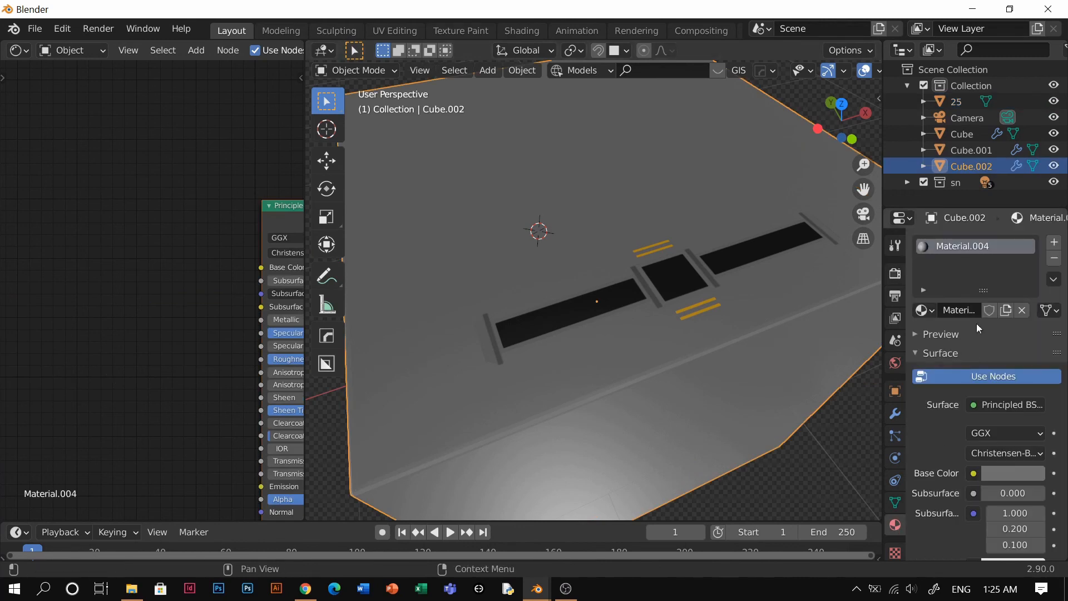
{"action": "left_click", "coordinate": [1013, 477]}
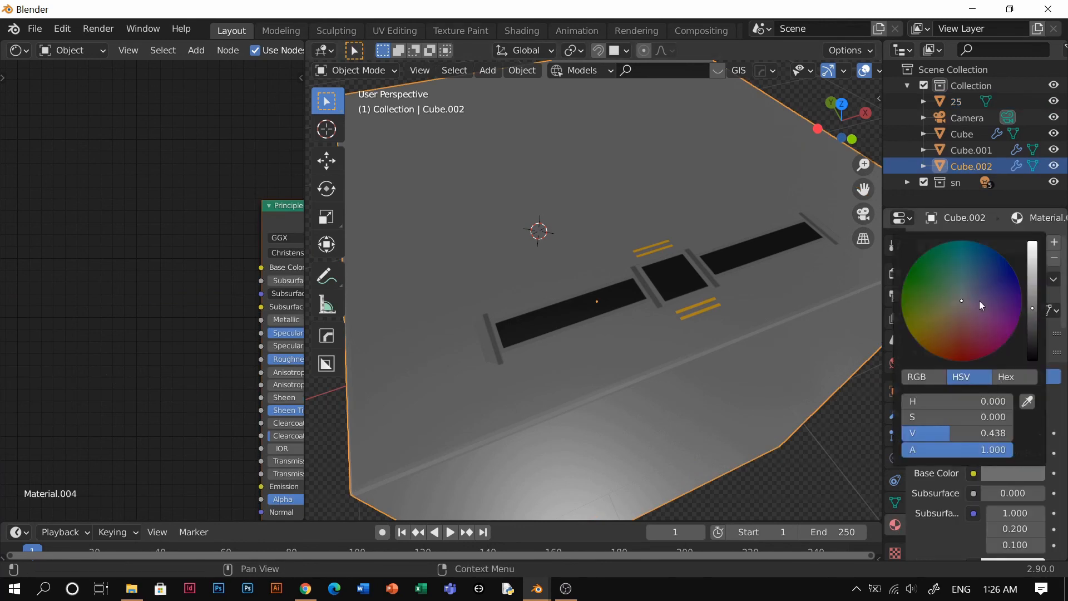
{"action": "left_click", "coordinate": [1031, 292]}
{"action": "left_click_drag", "start_coordinate": [1033, 292], "coordinate": [1032, 282]}
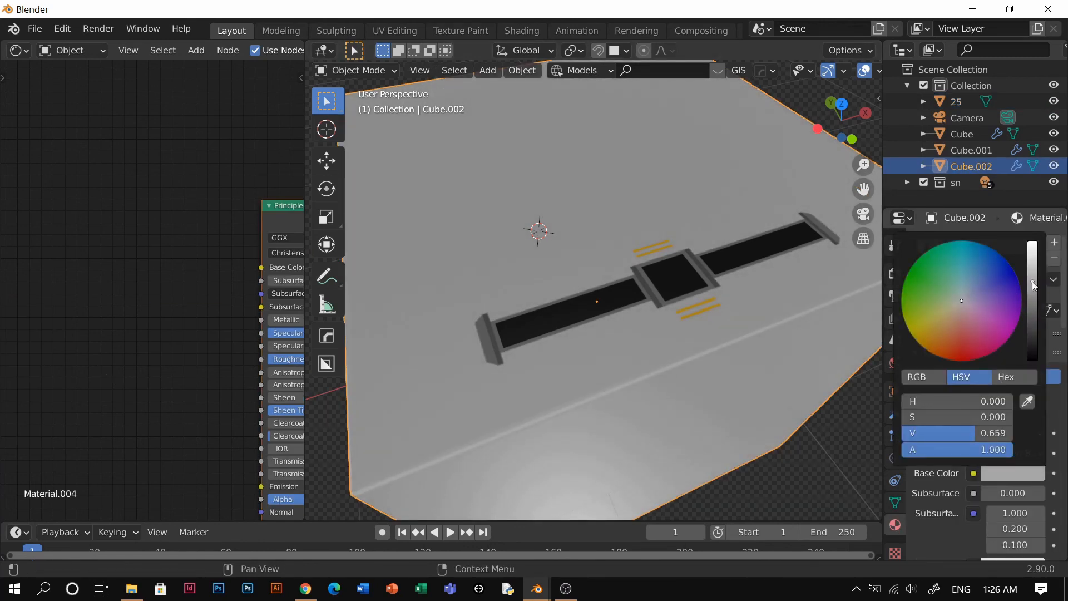
{"action": "left_click", "coordinate": [818, 461]}
{"action": "middle_click_drag", "start_coordinate": [686, 329], "coordinate": [683, 285]}
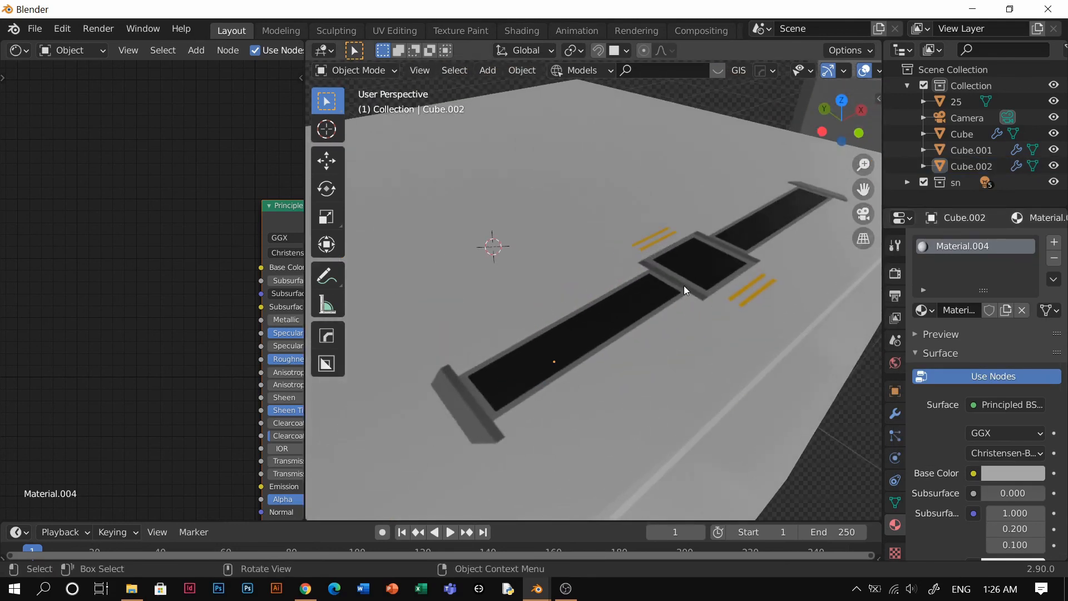
Step: Replace the decal material's Bright/Contrast node with a Mix colour node, linking 25.png's Color to Color1 and its output to Base Color
{"action": "left_click", "coordinate": [690, 311]}
{"action": "scroll", "coordinate": [167, 345], "scroll_direction": "down", "scroll_amount": 3}
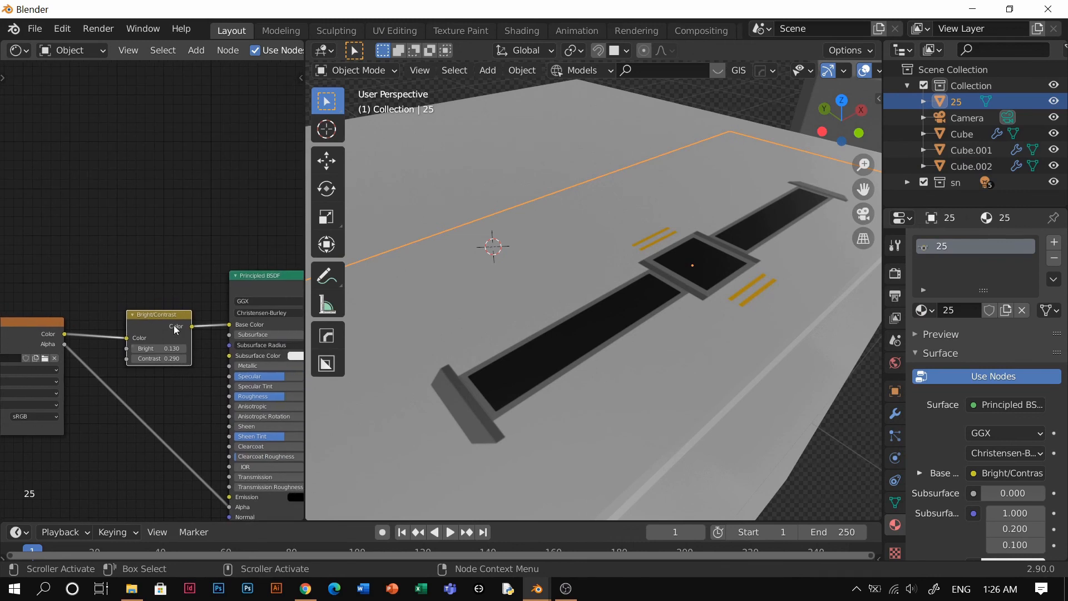
{"action": "key", "text": "x"}
{"action": "key", "text": "shift+a"}
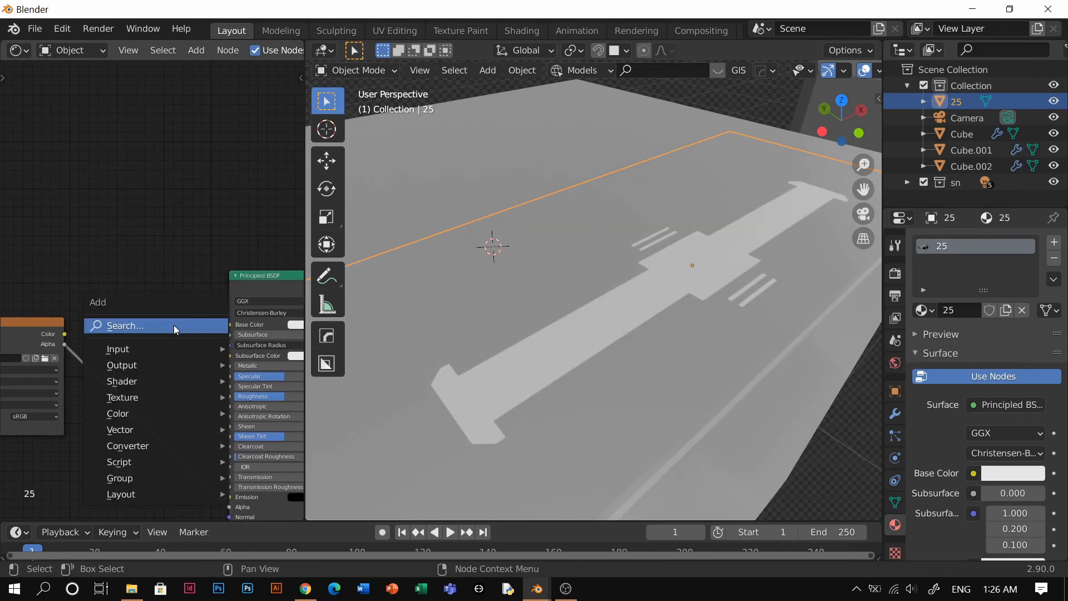
{"action": "left_click", "coordinate": [173, 325]}
{"action": "type", "text": "mix"}
{"action": "key", "text": "Down"}
{"action": "key", "text": "Down"}
{"action": "key", "text": "Return"}
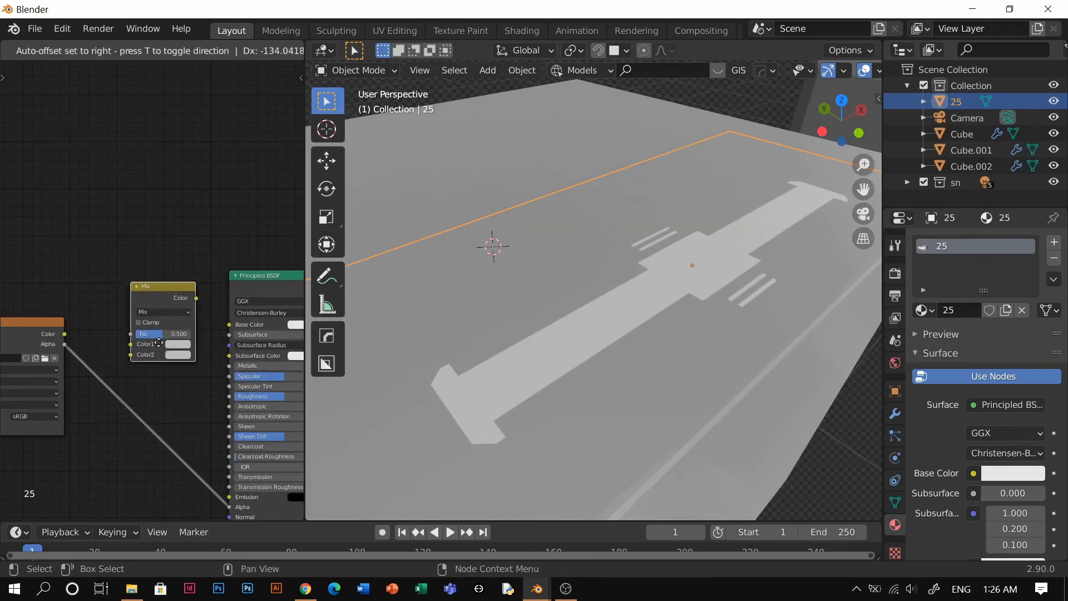
{"action": "left_click", "coordinate": [144, 333]}
{"action": "left_click_drag", "start_coordinate": [182, 288], "coordinate": [229, 324]}
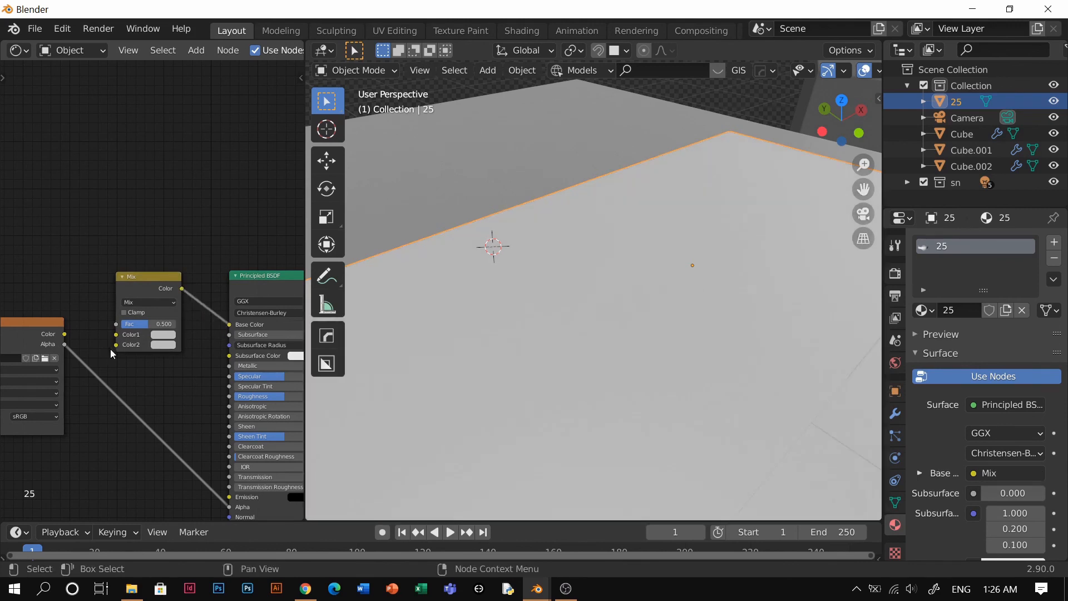
{"action": "mouse_move", "coordinate": [64, 334]}
{"action": "left_mouse_down"}
{"action": "mouse_move", "coordinate": [116, 338]}
{"action": "mouse_move", "coordinate": [171, 324]}
{"action": "left_mouse_up"}
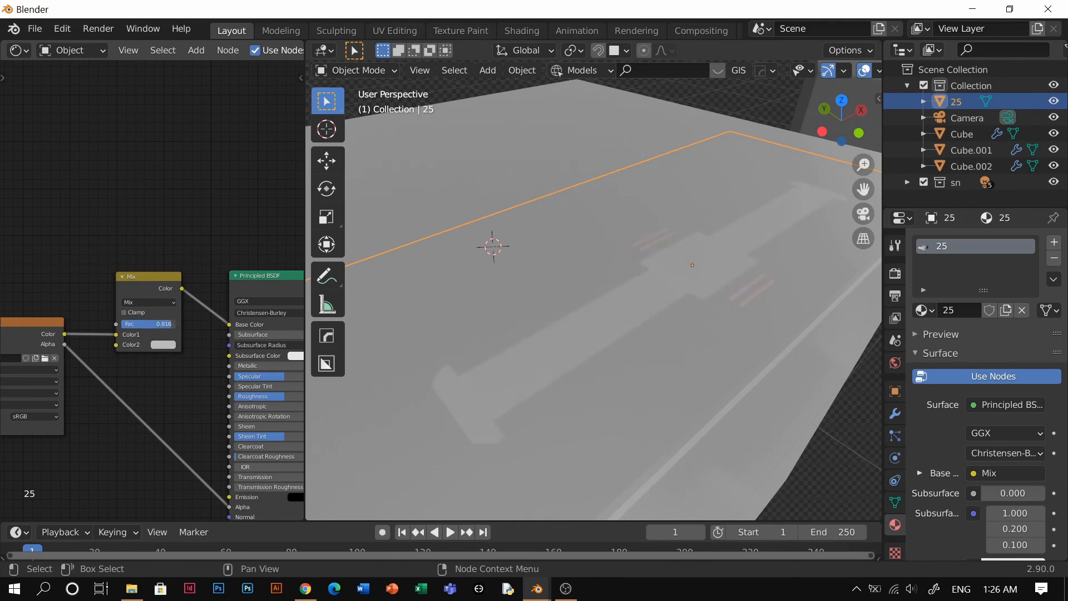
Step: Set the Mix node's Color2 to a muted yellow and its Fac to 1.000
{"action": "left_click", "coordinate": [169, 346]}
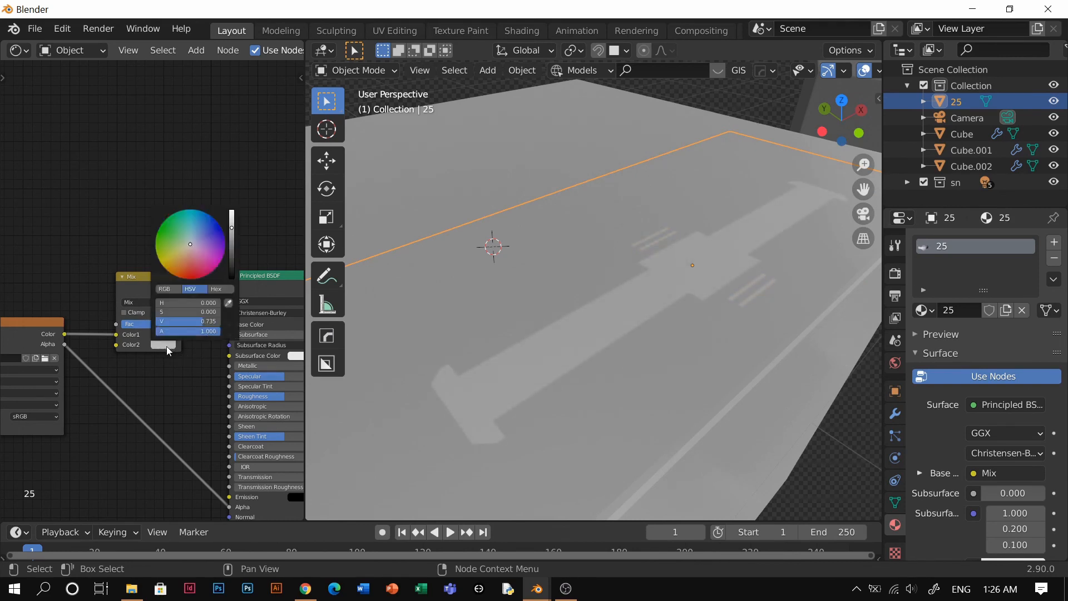
{"action": "mouse_move", "coordinate": [193, 240]}
{"action": "left_mouse_down"}
{"action": "mouse_move", "coordinate": [170, 242]}
{"action": "mouse_move", "coordinate": [178, 254]}
{"action": "left_mouse_up"}
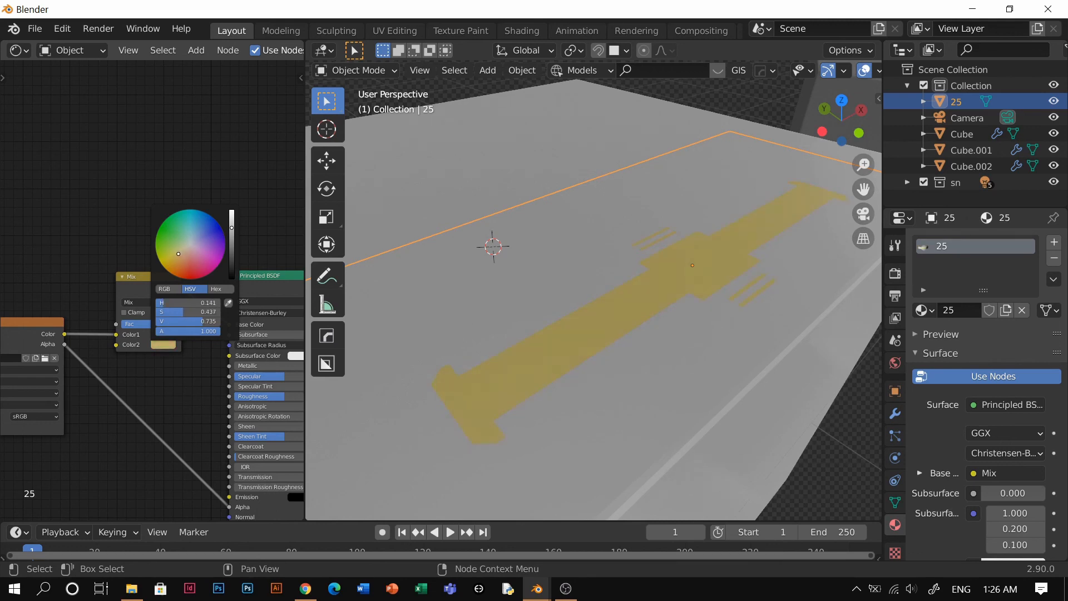
{"action": "scroll", "coordinate": [178, 341], "scroll_direction": "down", "scroll_amount": 3}
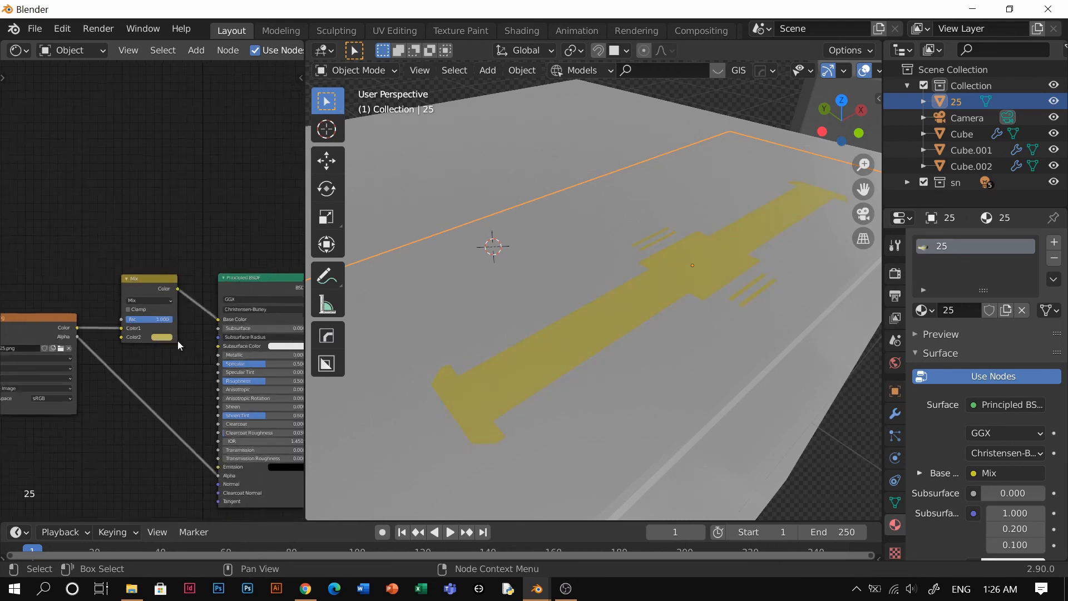
Step: Add an Emission node above the Principled BSDF and combine the two through a Mix Shader
{"action": "middle_click_drag", "start_coordinate": [187, 357], "coordinate": [119, 399]}
{"action": "key", "text": "shift+a"}
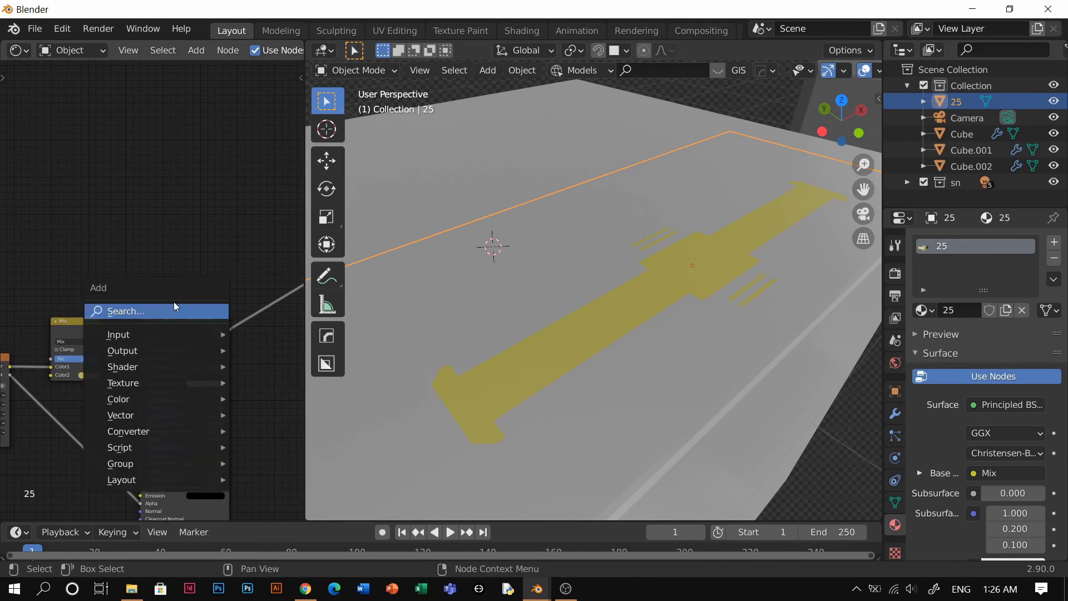
{"action": "left_click", "coordinate": [173, 302]}
{"action": "type", "text": "em"}
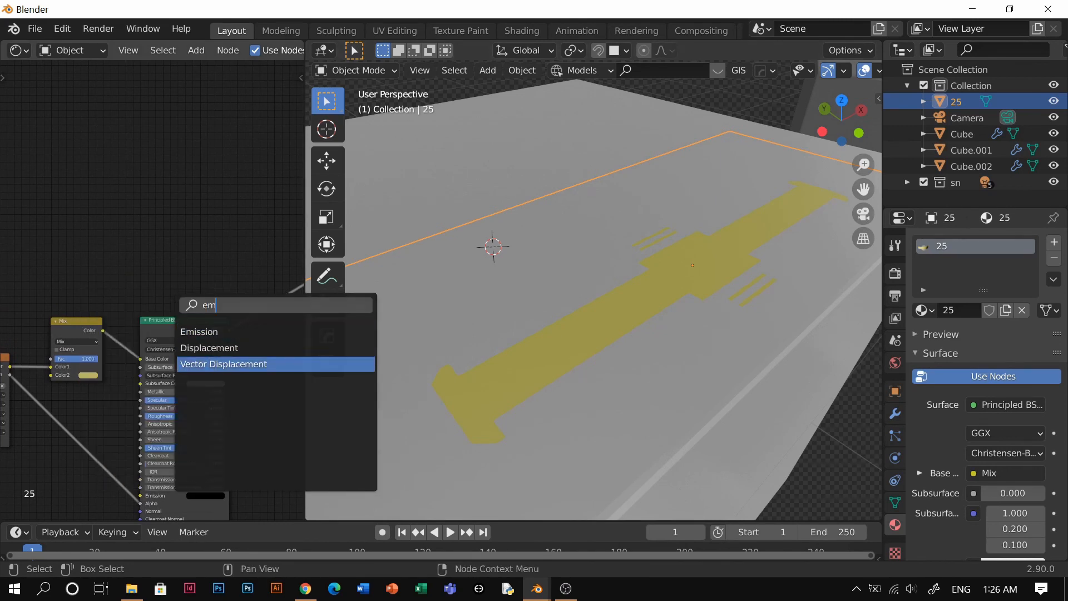
{"action": "left_click", "coordinate": [212, 332]}
{"action": "right_click_drag", "start_coordinate": [187, 323], "coordinate": [196, 288], "text": "ctrl+shift"}
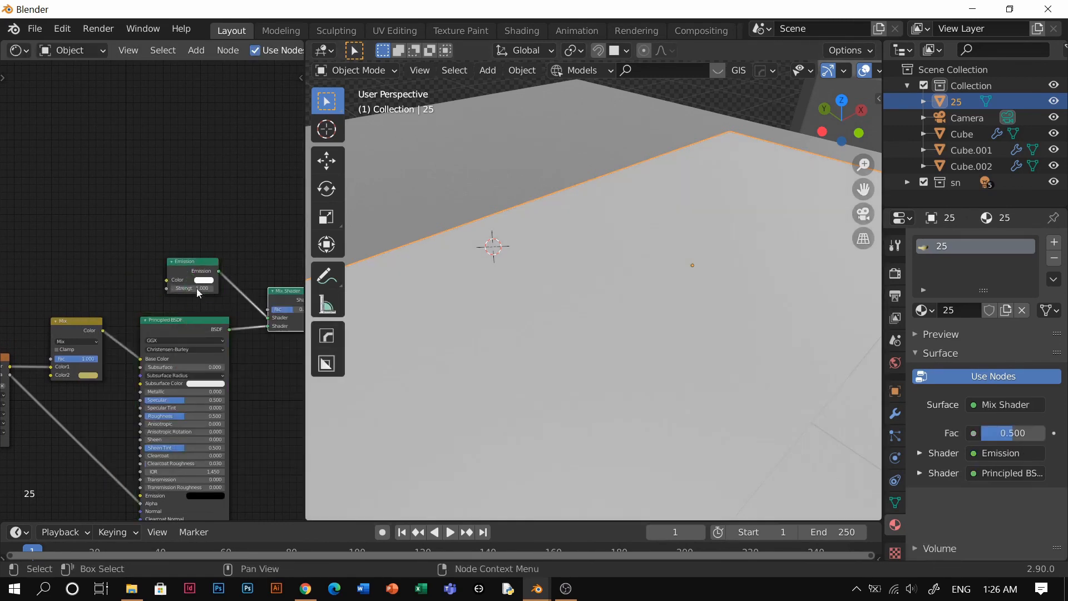
Step: Swap the Mix Shader's two shader inputs and connect the yellow Mix node's output to the Emission Color
{"action": "scroll", "coordinate": [198, 291], "scroll_direction": "down", "scroll_amount": 3}
{"action": "middle_click_drag", "start_coordinate": [202, 294], "coordinate": [177, 284]}
{"action": "scroll", "coordinate": [253, 327], "scroll_direction": "up", "scroll_amount": 2}
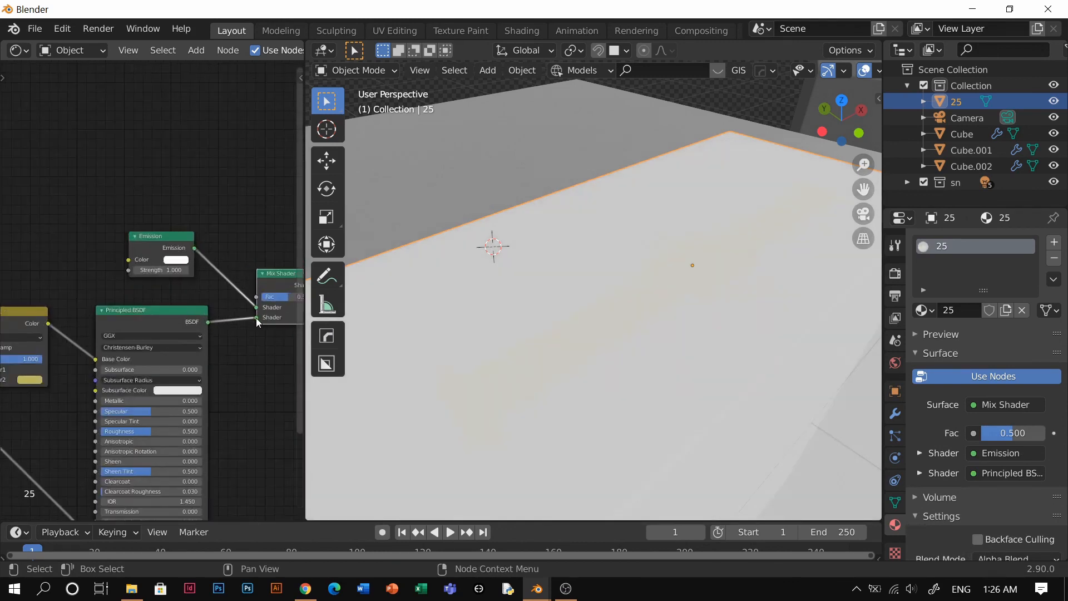
{"action": "left_click_drag", "start_coordinate": [256, 317], "coordinate": [256, 307]}
{"action": "left_click_drag", "start_coordinate": [49, 323], "coordinate": [126, 262]}
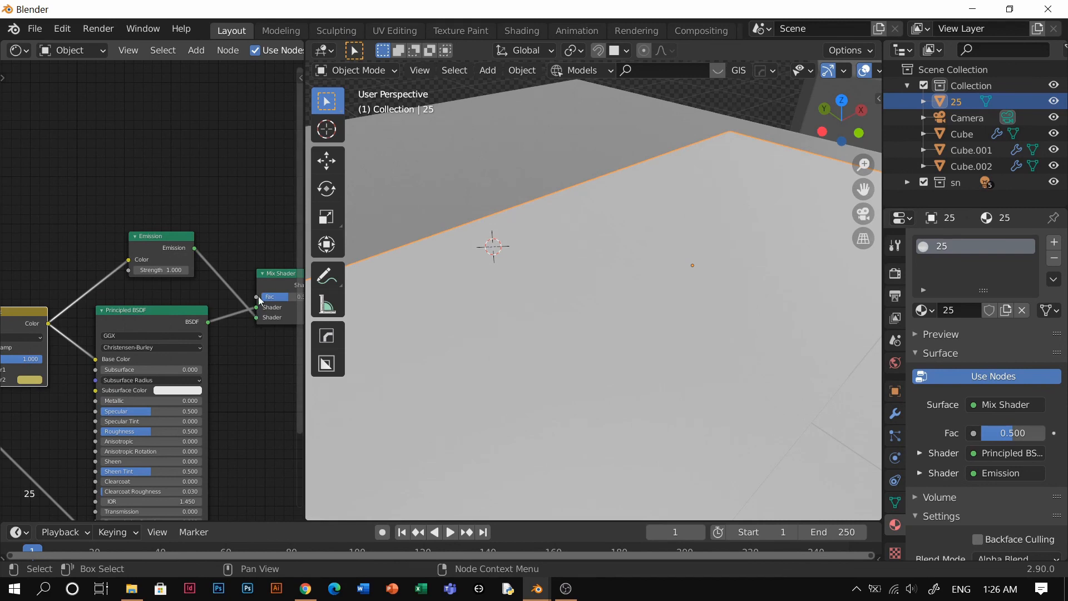
Step: Connect 25.png's Alpha to the Mix Shader's Fac and set the Emission Strength to 5
{"action": "scroll", "coordinate": [258, 296], "scroll_direction": "down", "scroll_amount": 2}
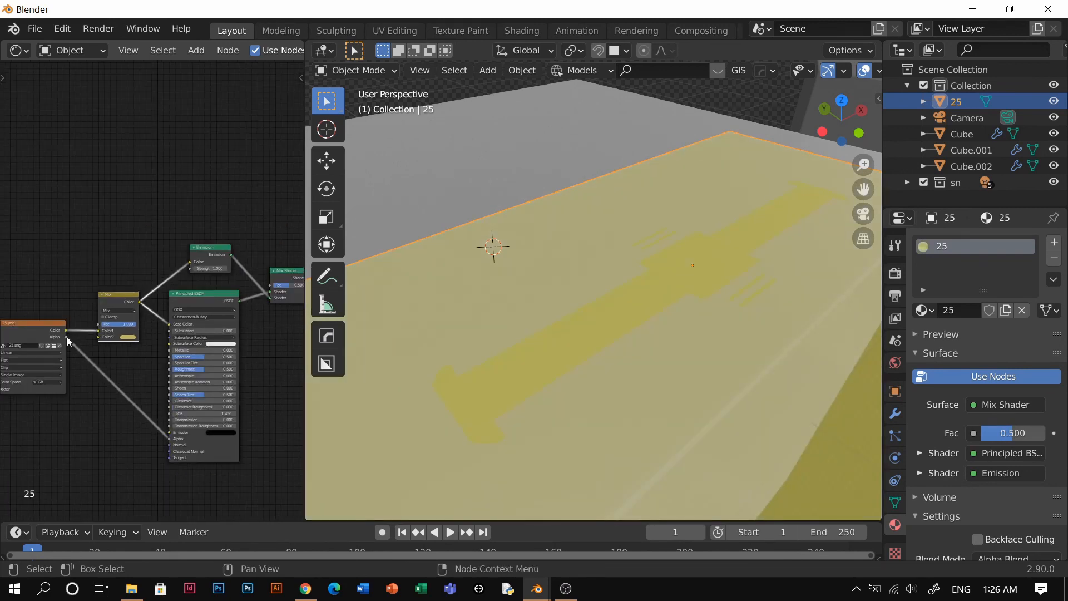
{"action": "left_click_drag", "start_coordinate": [65, 336], "coordinate": [272, 285]}
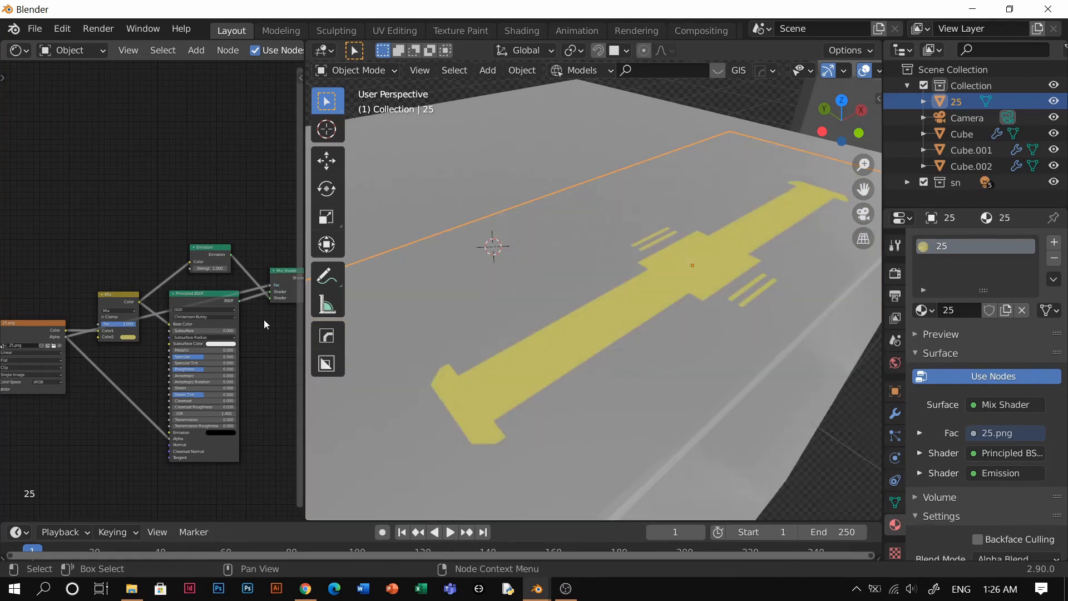
{"action": "scroll", "coordinate": [226, 334], "scroll_direction": "up", "scroll_amount": 3}
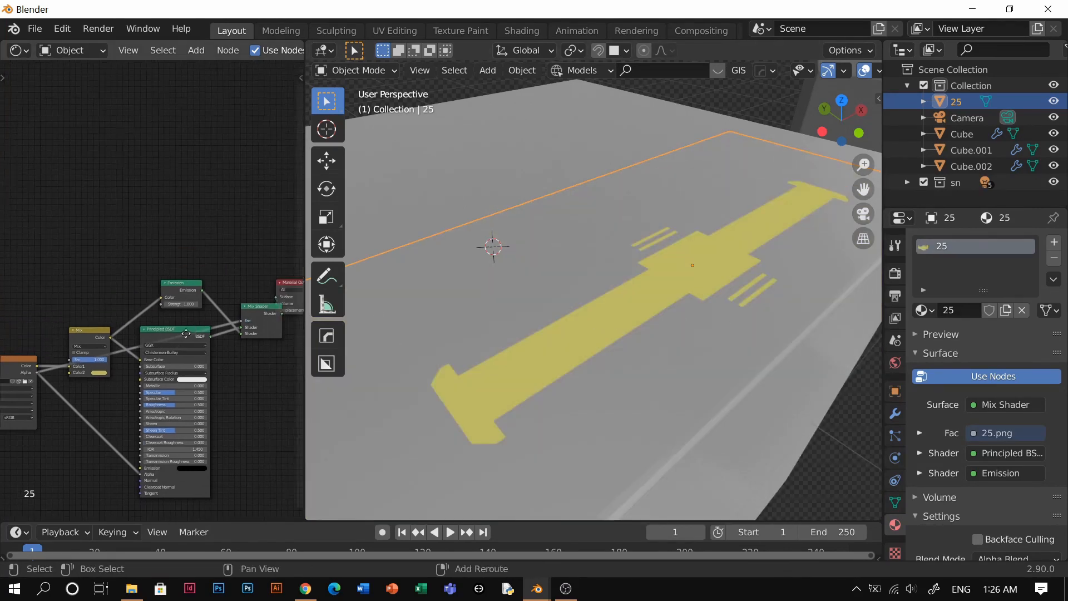
{"action": "scroll", "coordinate": [225, 334], "scroll_direction": "up", "scroll_amount": 1}
{"action": "left_click", "coordinate": [193, 328]}
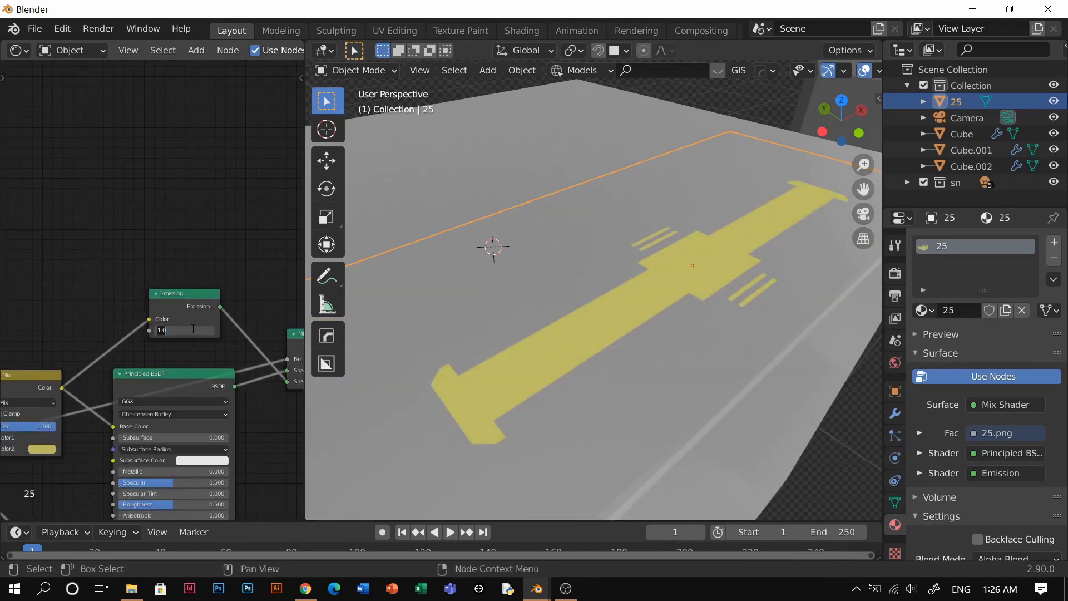
{"action": "type", "text": "5"}
{"action": "key", "text": "Return"}
Step: Hide the sn light collection and view the glowing decal on the darkened cube from farther away
{"action": "left_click", "coordinate": [707, 102]}
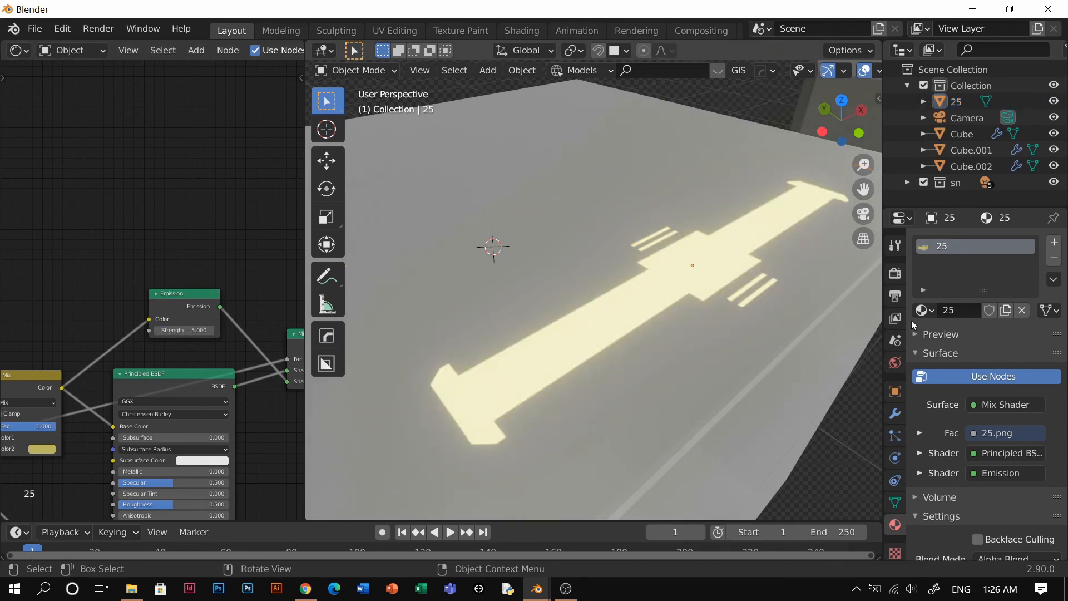
{"action": "key", "text": "z"}
{"action": "left_click", "coordinate": [730, 184]}
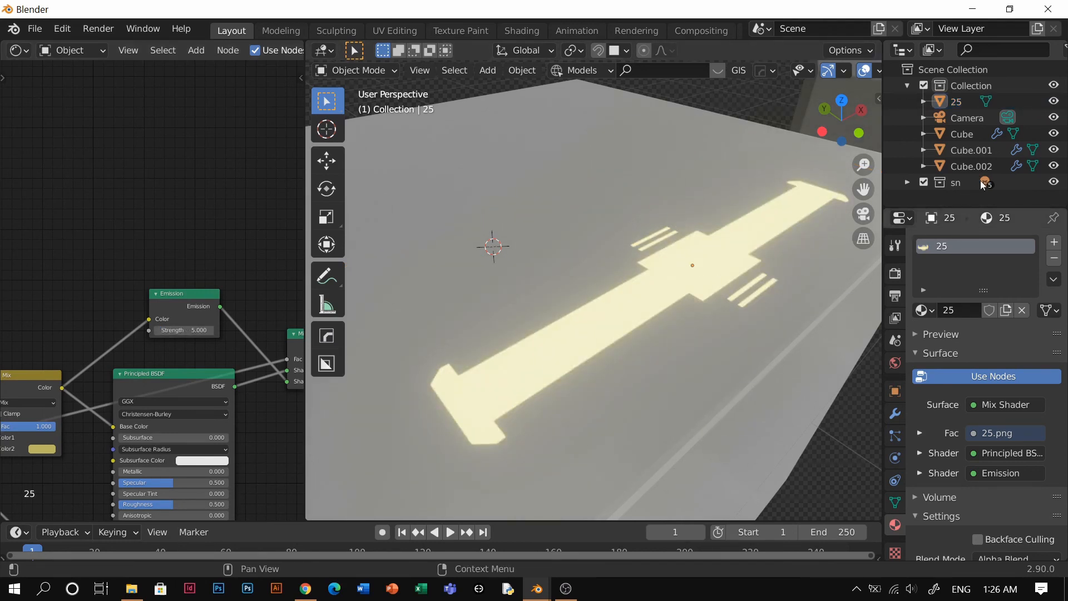
{"action": "left_click", "coordinate": [1054, 183]}
{"action": "middle_click_drag", "start_coordinate": [767, 106], "coordinate": [696, 306]}
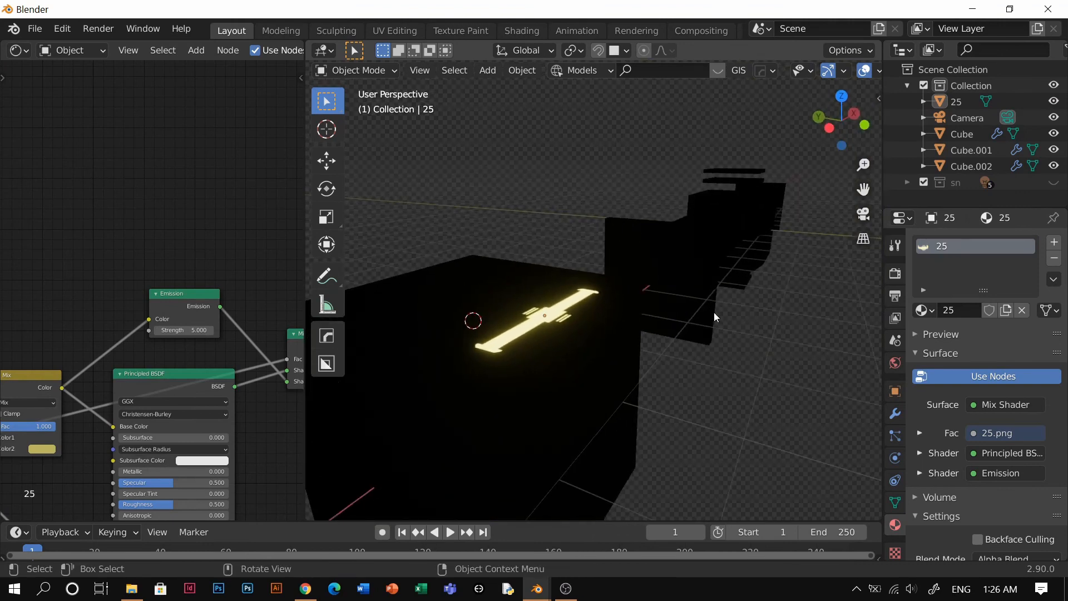